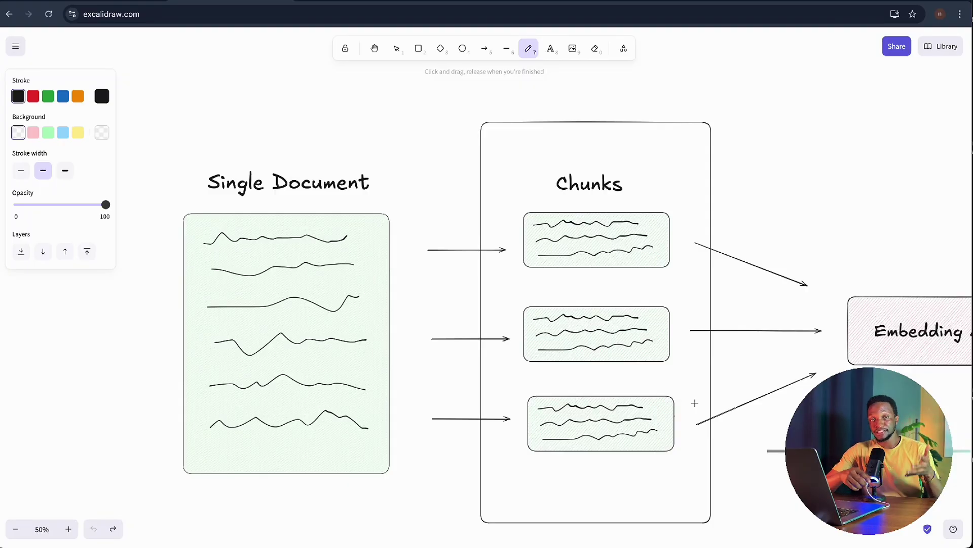
# - Scroll the canvas left to centre the RAG diagram with its Retrieval, Augmented and Generation boxes
pyautogui.hscroll(-8, 695, 403)
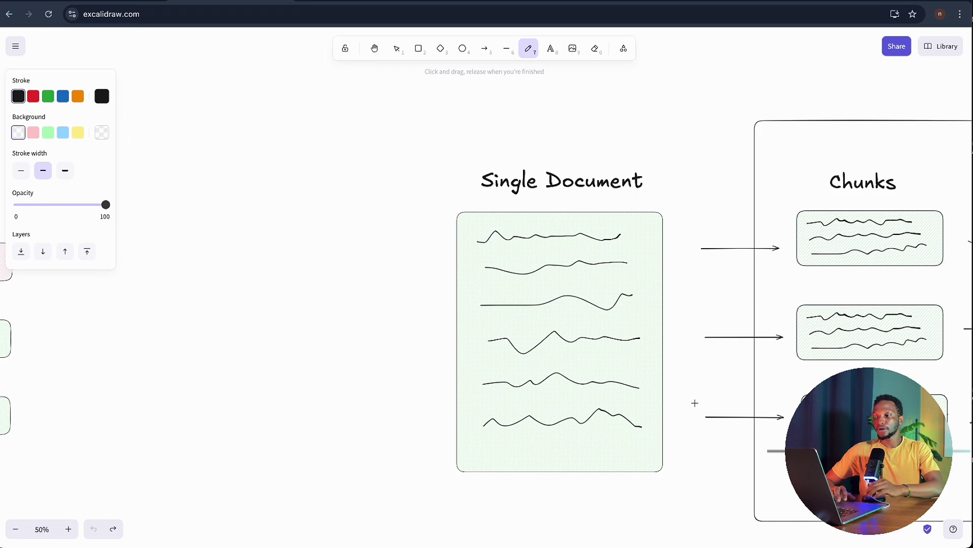
pyautogui.hscroll(-10, 495, 353)
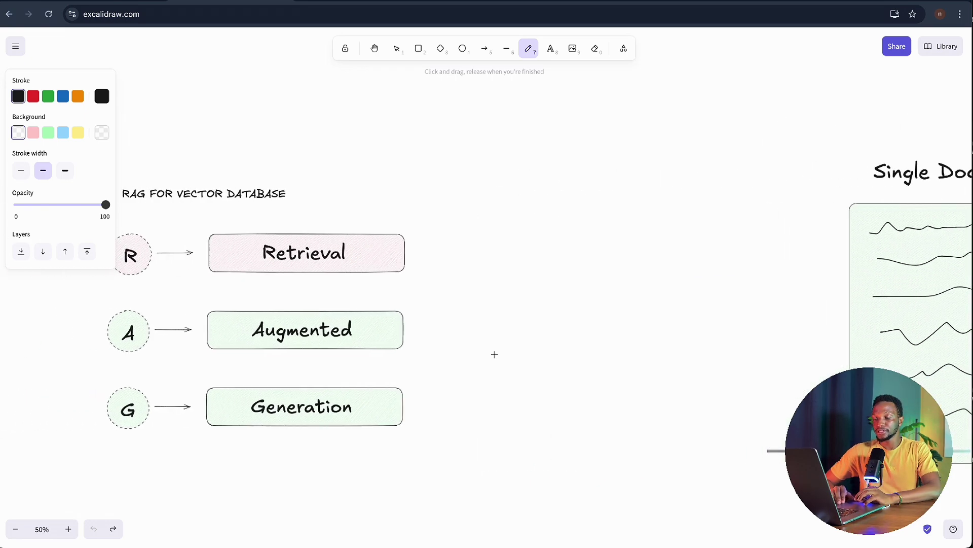
pyautogui.hscroll(-2, 591, 338)
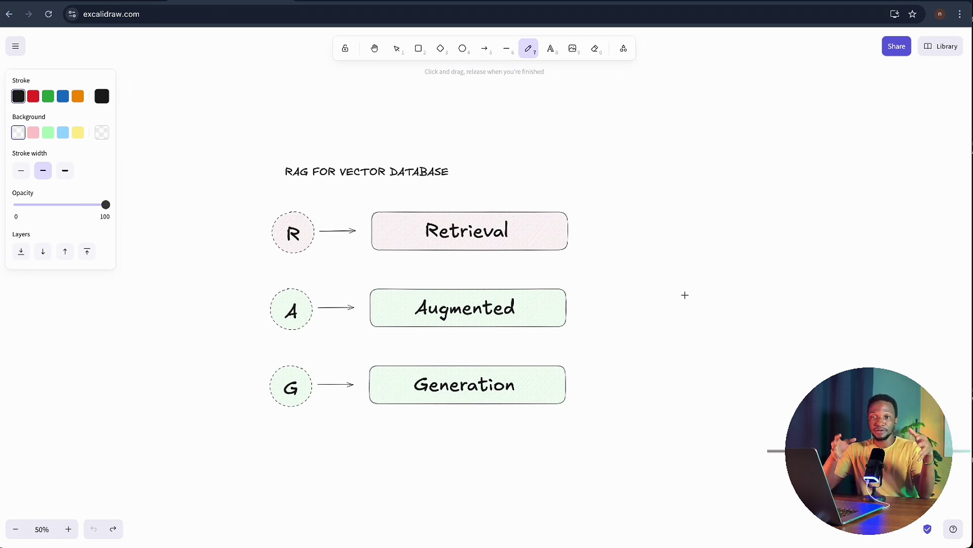
# - Pan right past Single Document and Chunks to the Embedding Model and vector-space plot
pyautogui.hscroll(5, 685, 295)
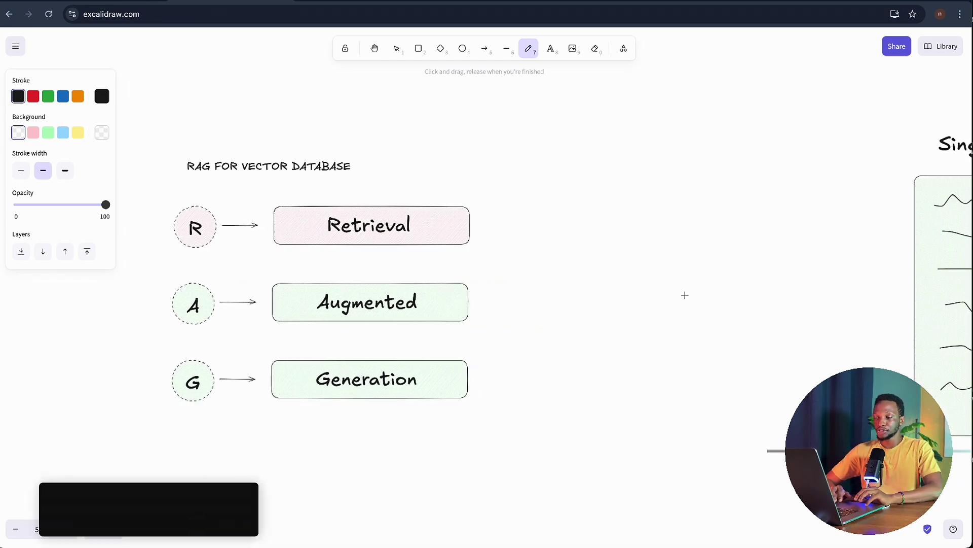
pyautogui.hscroll(5, 685, 295)
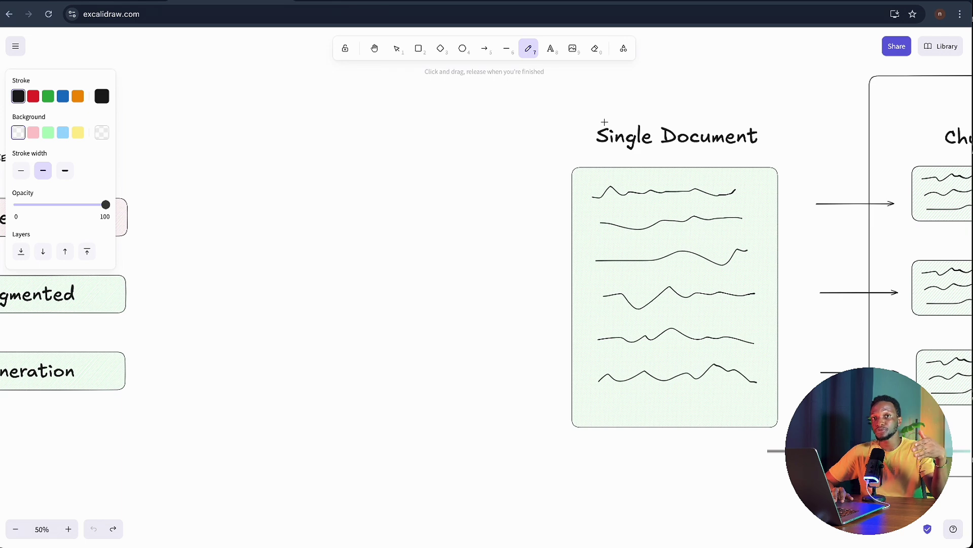
pyautogui.hscroll(3, 604, 122)
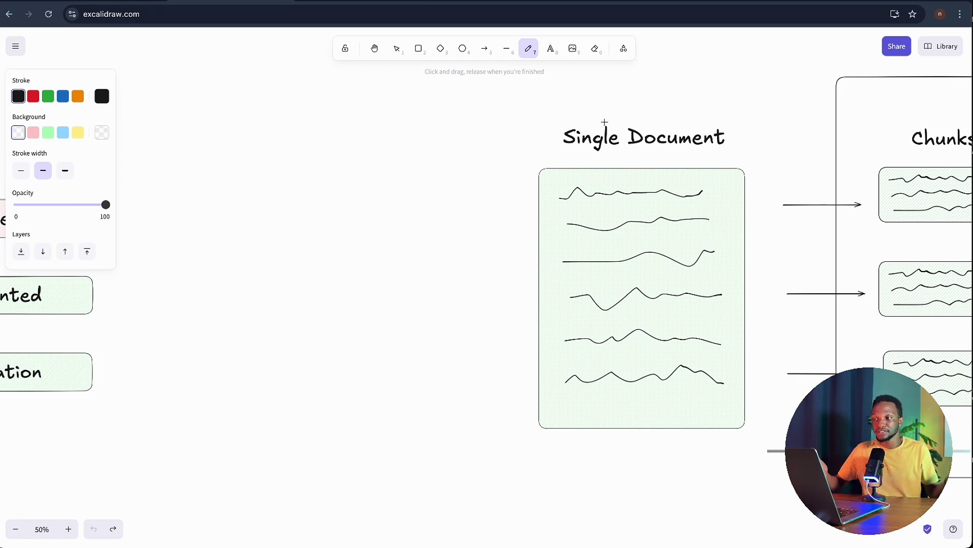
pyautogui.hscroll(5, 604, 122)
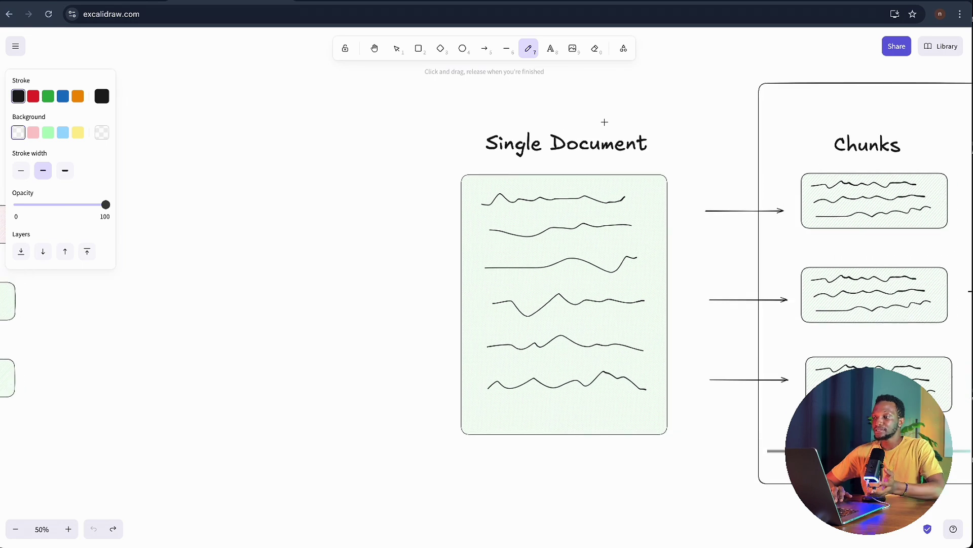
pyautogui.scroll(-4, 604, 123)
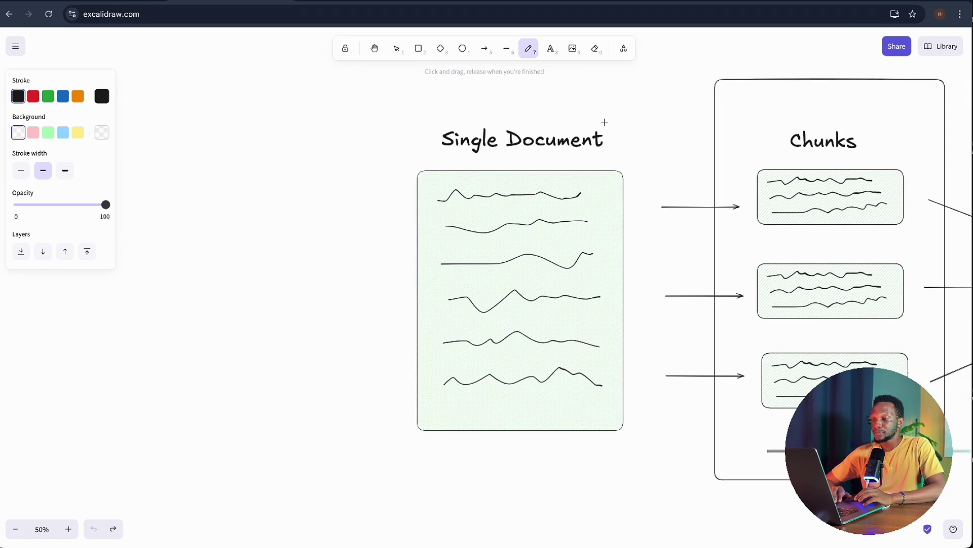
pyautogui.hscroll(7, 604, 122)
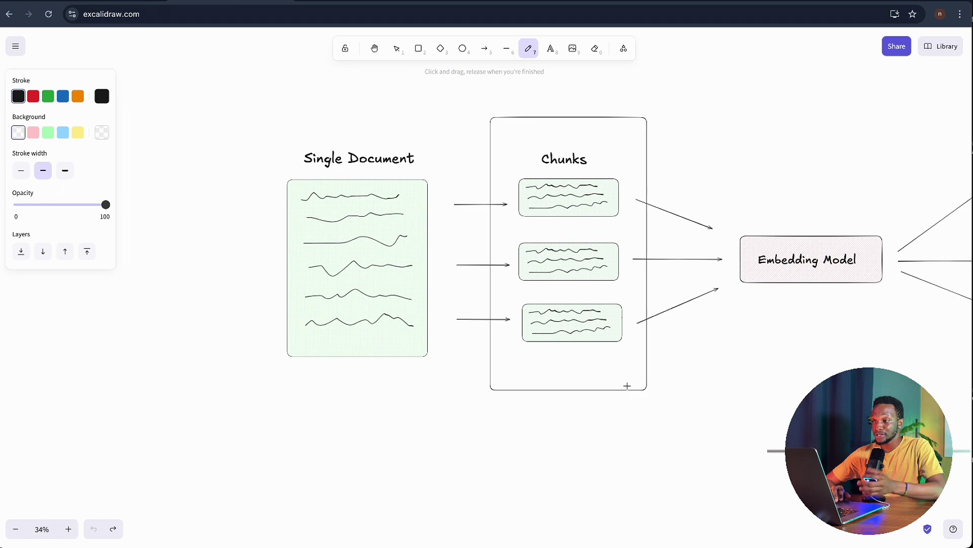
pyautogui.hscroll(15, 741, 361)
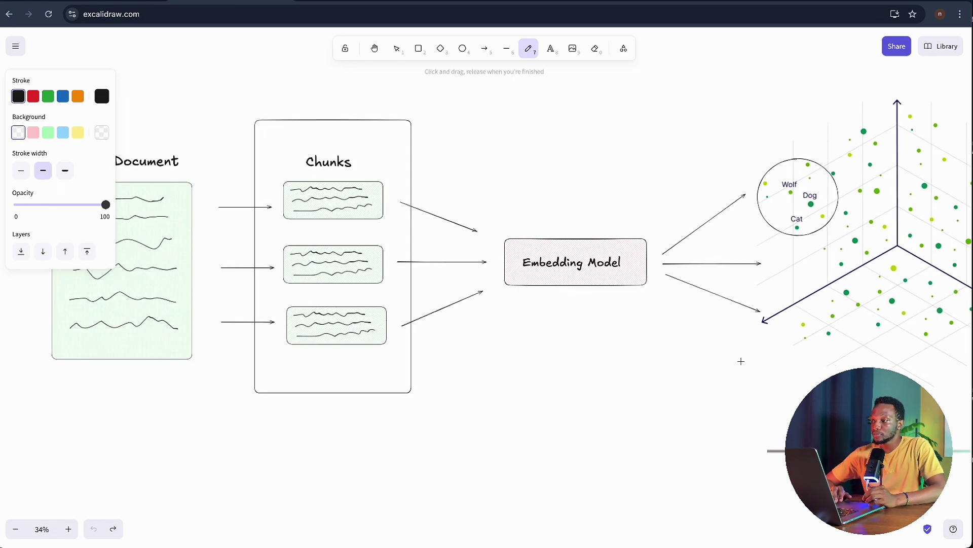
pyautogui.hscroll(20, 741, 361)
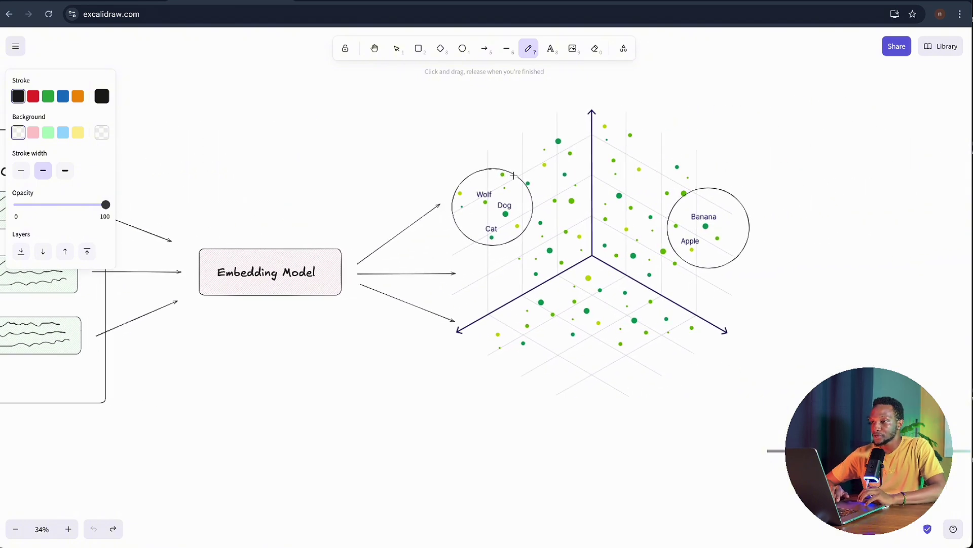
# - Make the Wolf/Dog/Cat and Banana/Apple cluster circle outlines red
pyautogui.click(398, 53)
pyautogui.click(515, 177)
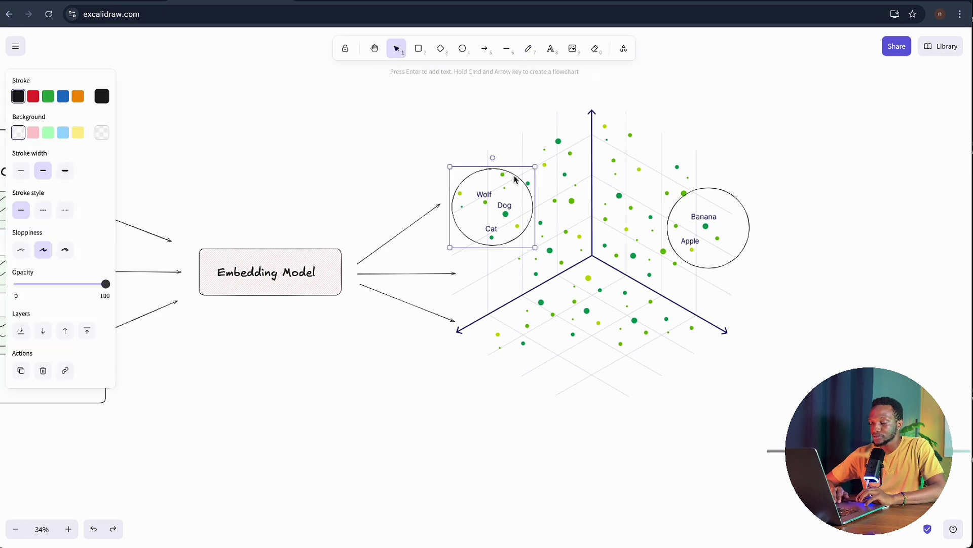
pyautogui.scroll(5, 514, 177)
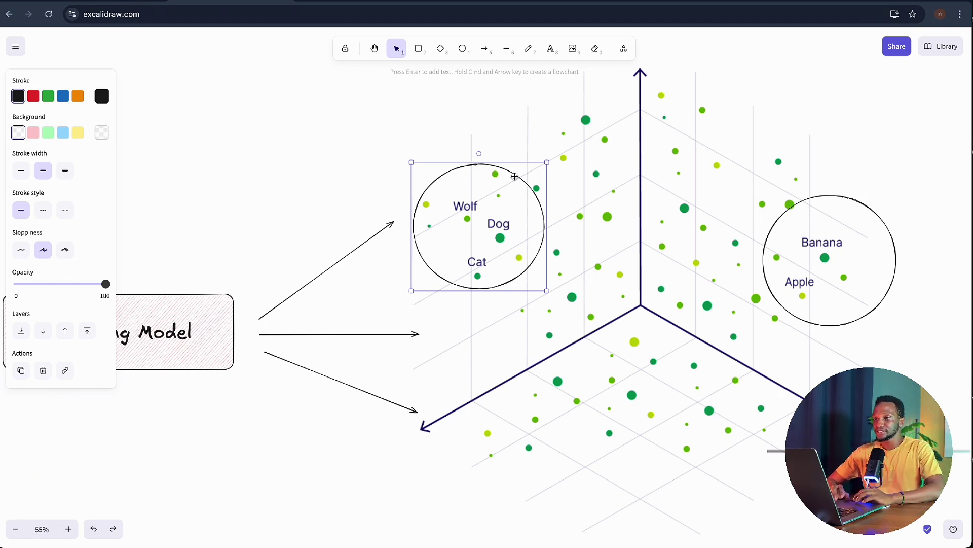
pyautogui.moveTo(515, 176); pyautogui.dragTo(516, 178)
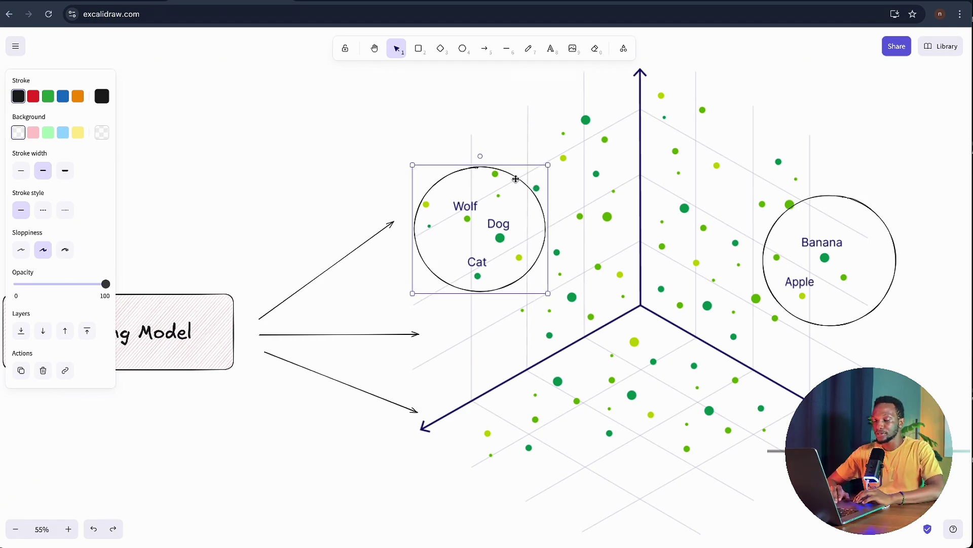
pyautogui.click(33, 96)
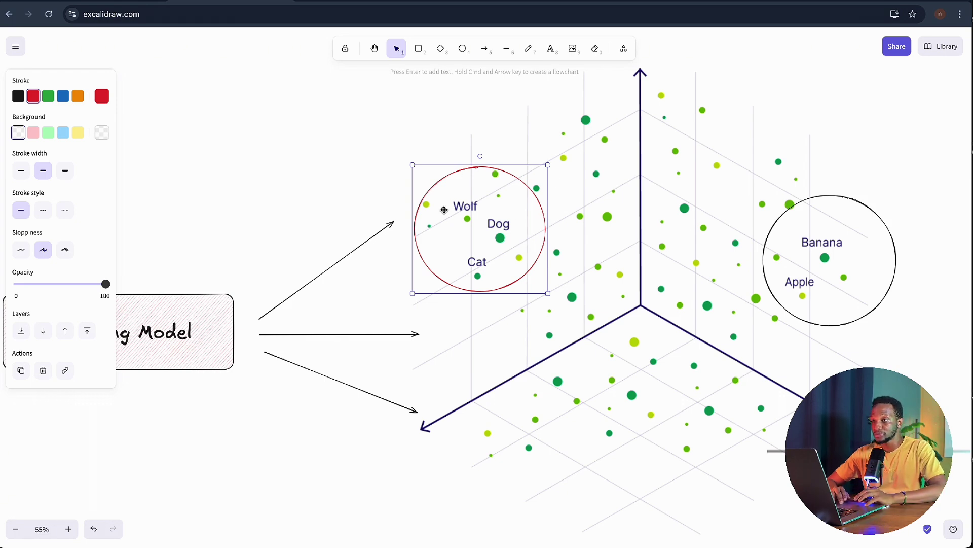
pyautogui.click(882, 299)
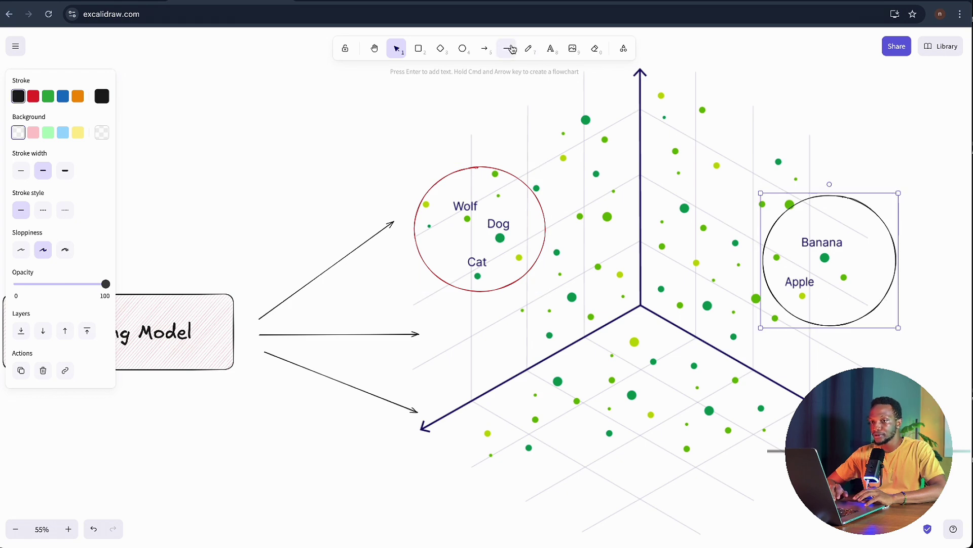
pyautogui.click(33, 96)
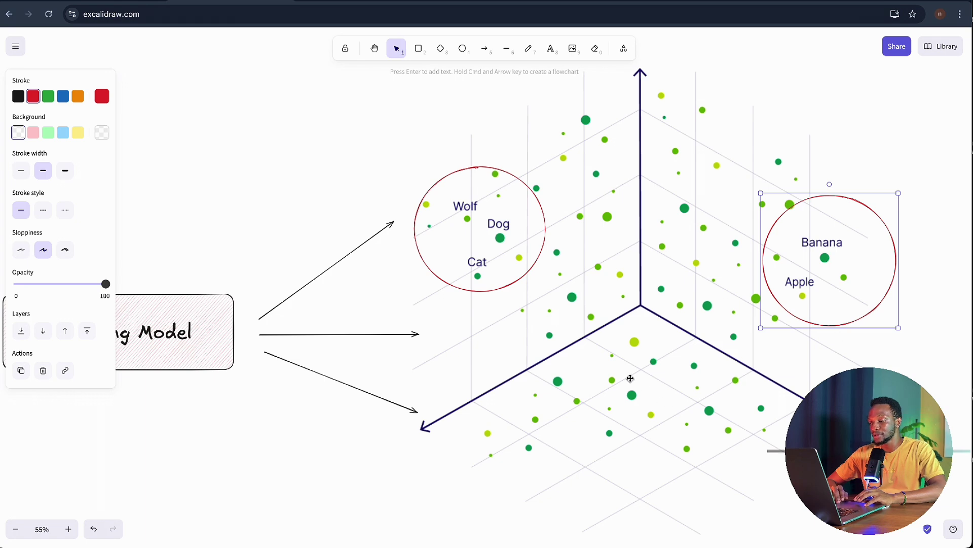
# - Draw a red ellipse around the lower grid points
pyautogui.click(622, 419)
pyautogui.click(361, 211)
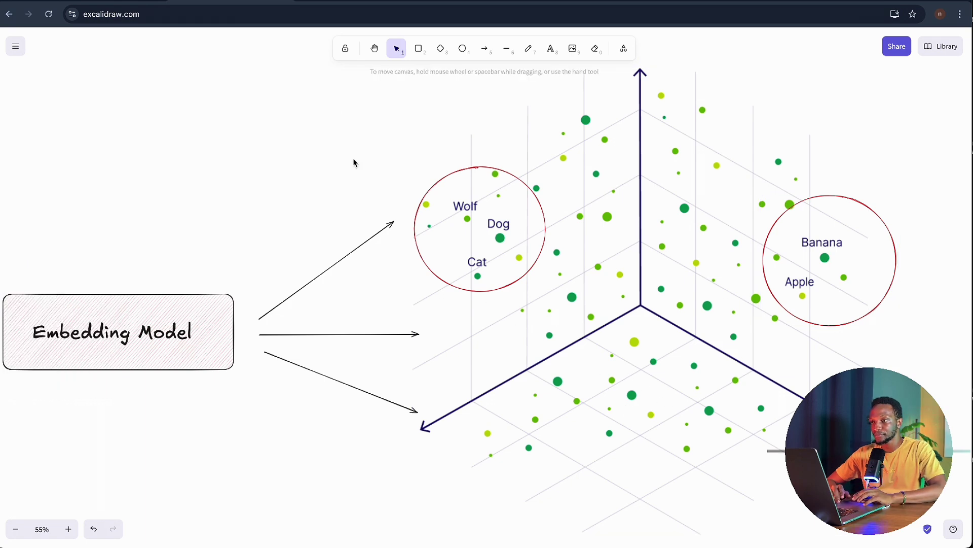
pyautogui.click(462, 49)
pyautogui.moveTo(603, 362); pyautogui.dragTo(705, 457)
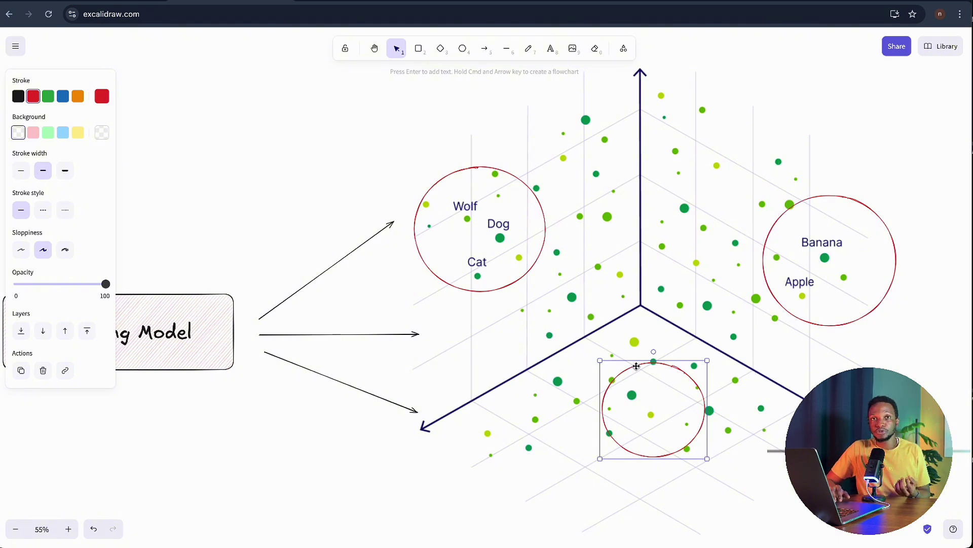
# - Pan back to the RAG diagram, then switch to the n8n workflows overview
pyautogui.scroll(-5, 583, 346)
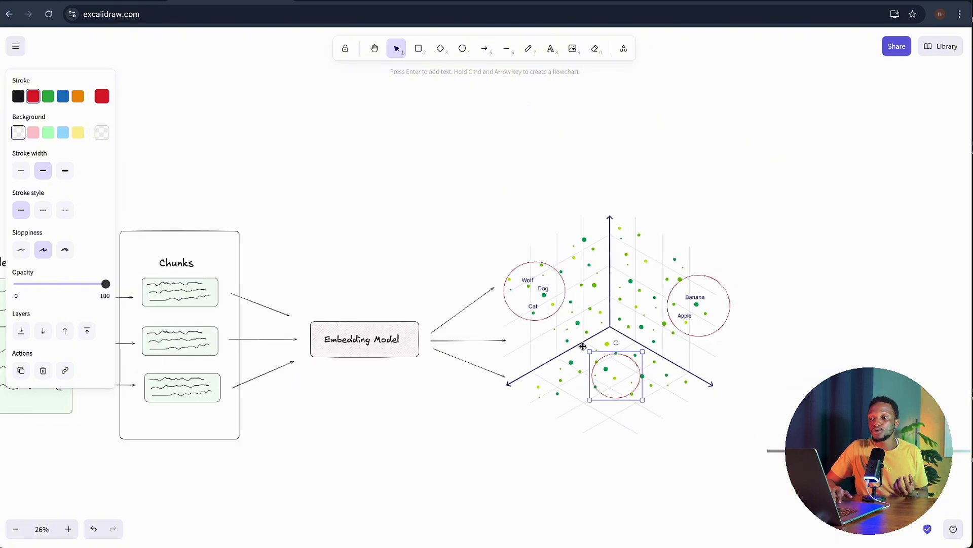
pyautogui.scroll(2, 583, 346)
pyautogui.hscroll(-10, 583, 346)
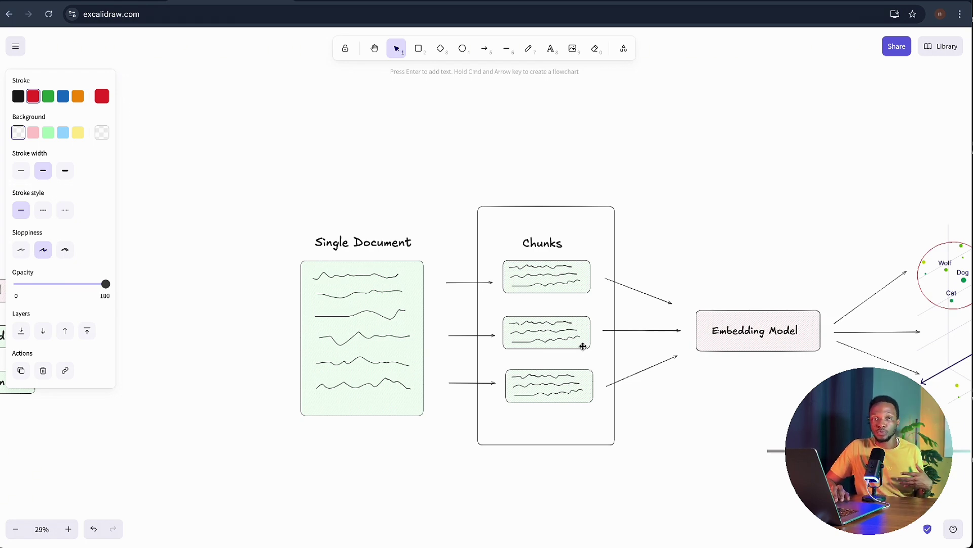
pyautogui.scroll(-5, 583, 347)
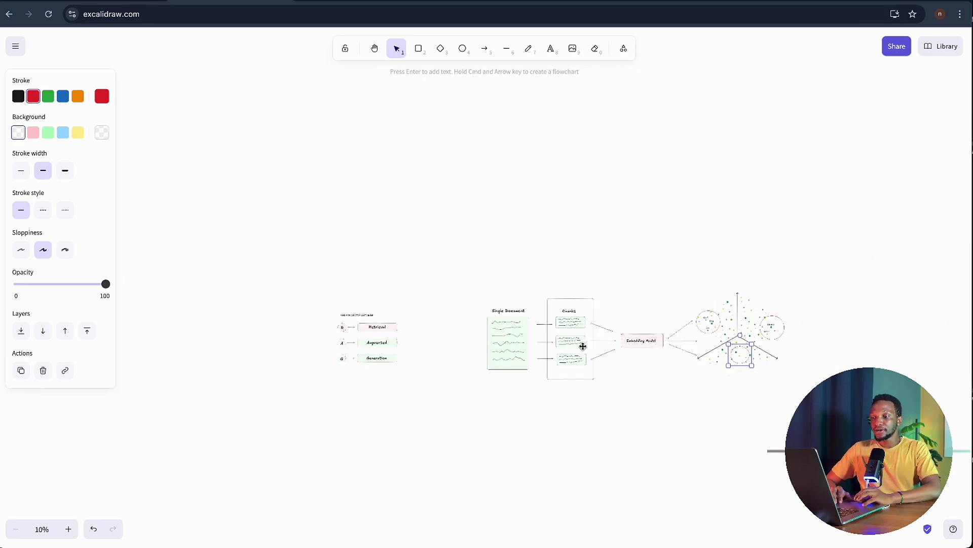
pyautogui.scroll(3, 583, 343)
pyautogui.hscroll(-5, 379, 330)
pyautogui.hscroll(-5, 378, 330)
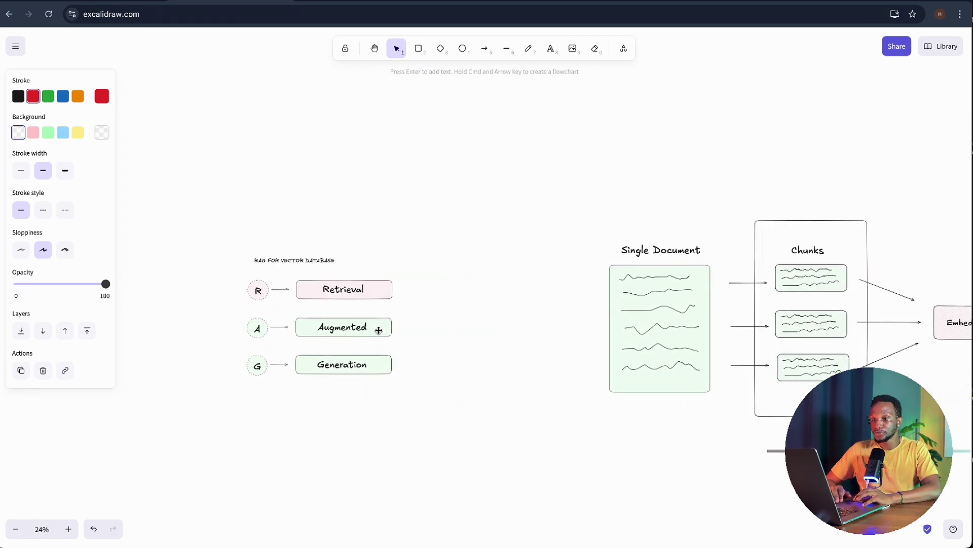
pyautogui.scroll(5, 522, 264)
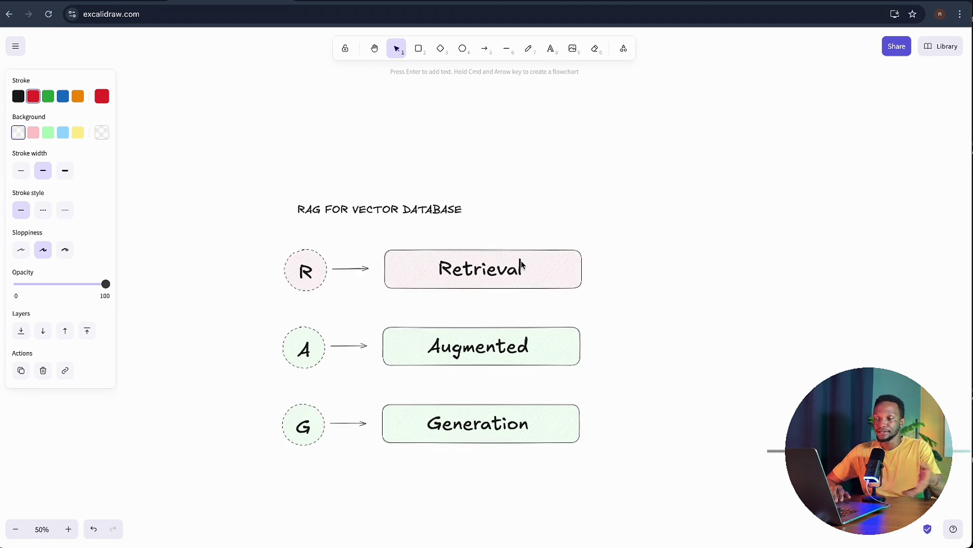
pyautogui.scroll(-1, 601, 274)
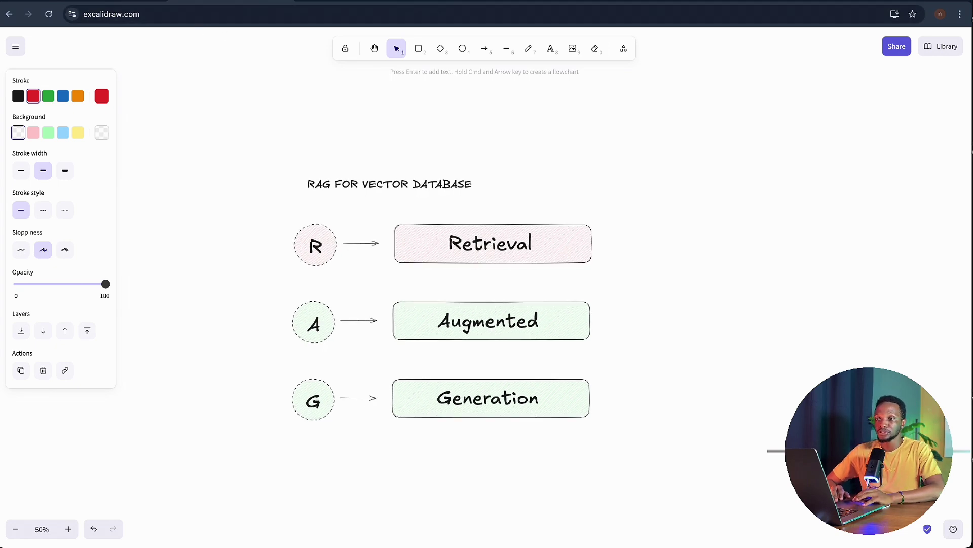
pyautogui.click(102, 3)
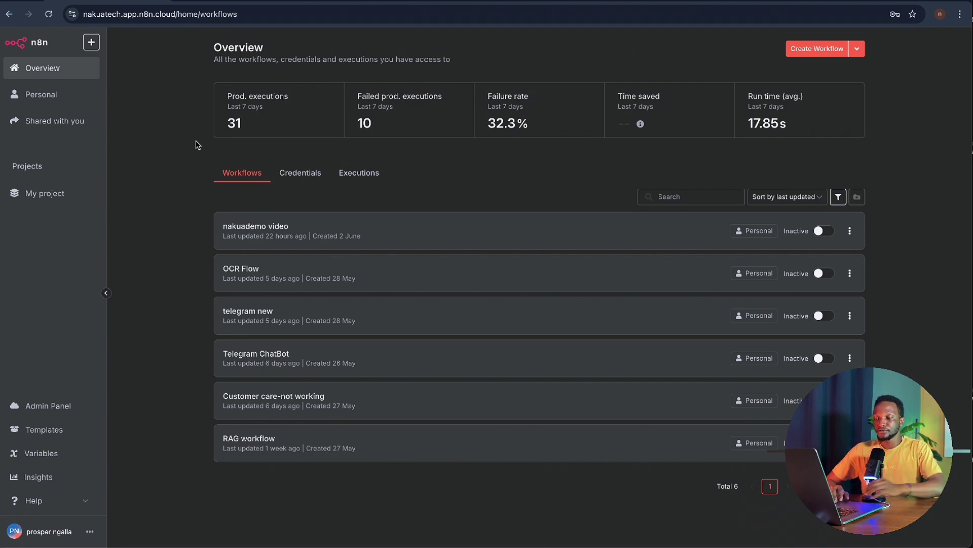
# - Create a new blank n8n workflow, then go to Google Drive's My Drive
pyautogui.click(809, 55)
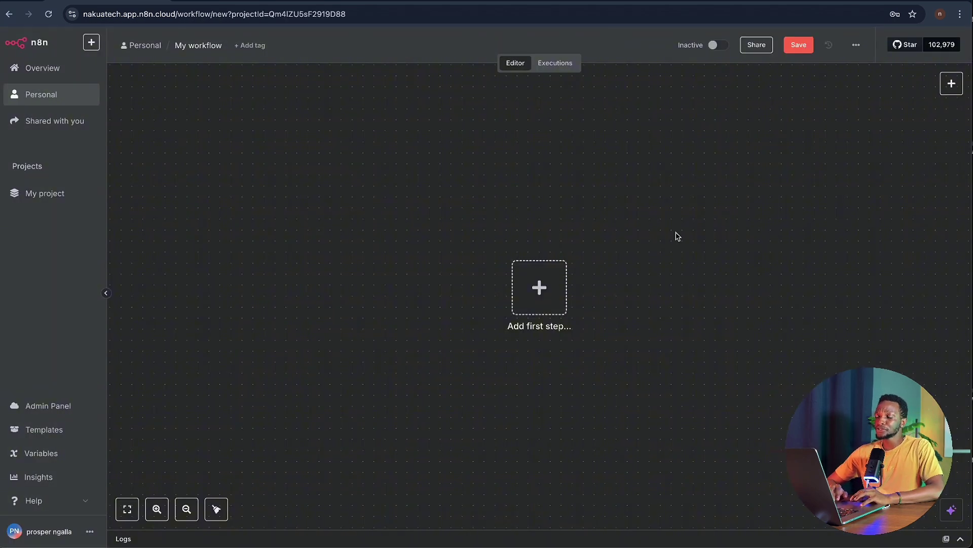
pyautogui.hscroll(5, 677, 236)
pyautogui.scroll(-2, 677, 235)
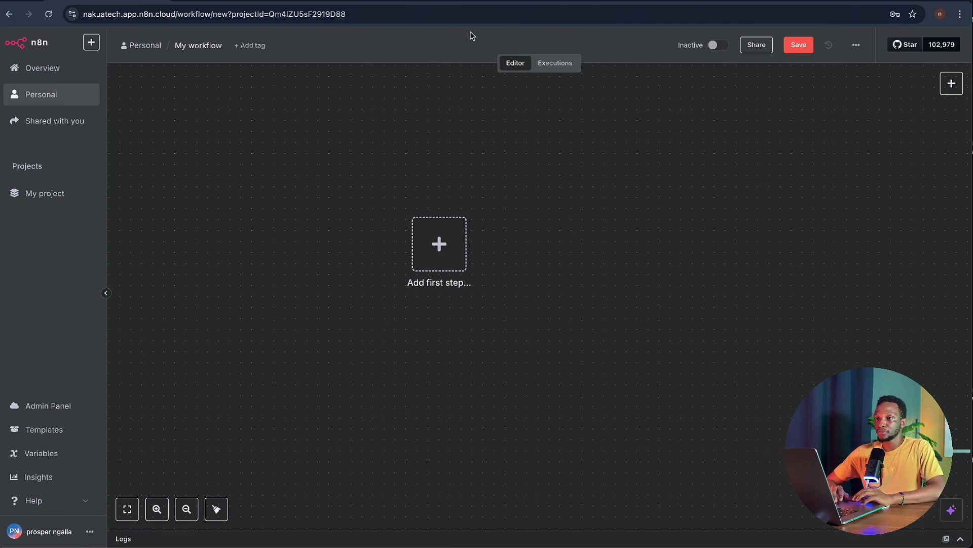
pyautogui.click(485, 1)
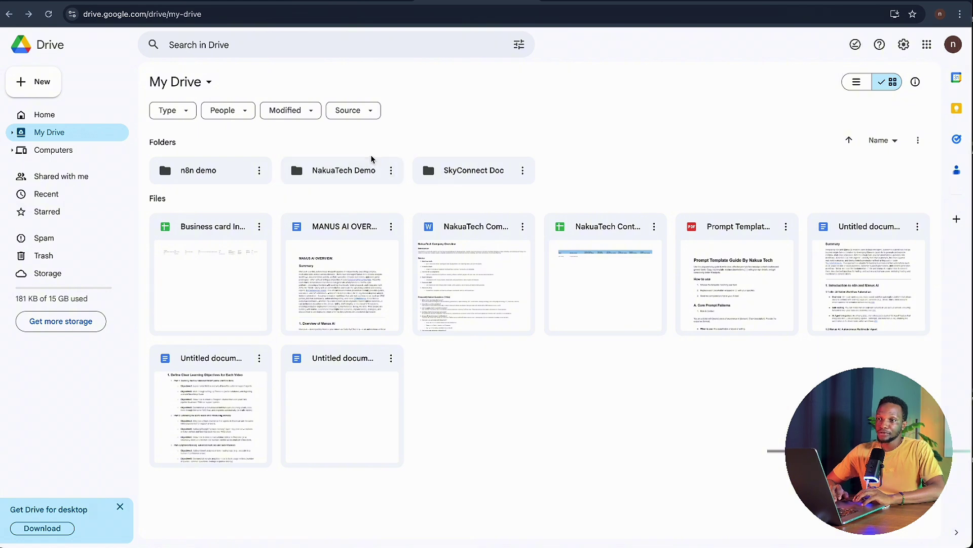
# - Rename the NakuaTech Demo folder to NakuaTech Demo 22
pyautogui.moveTo(312, 172)
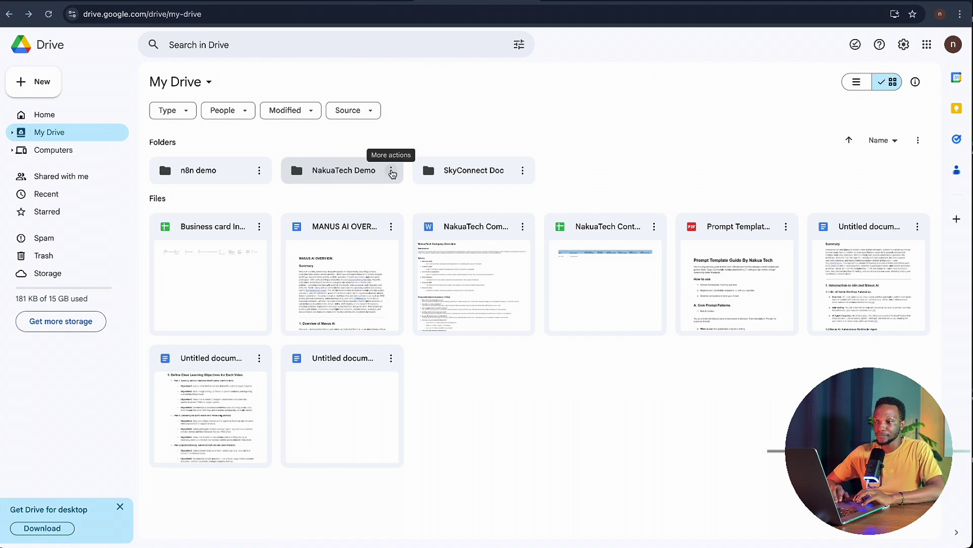
pyautogui.click(392, 172)
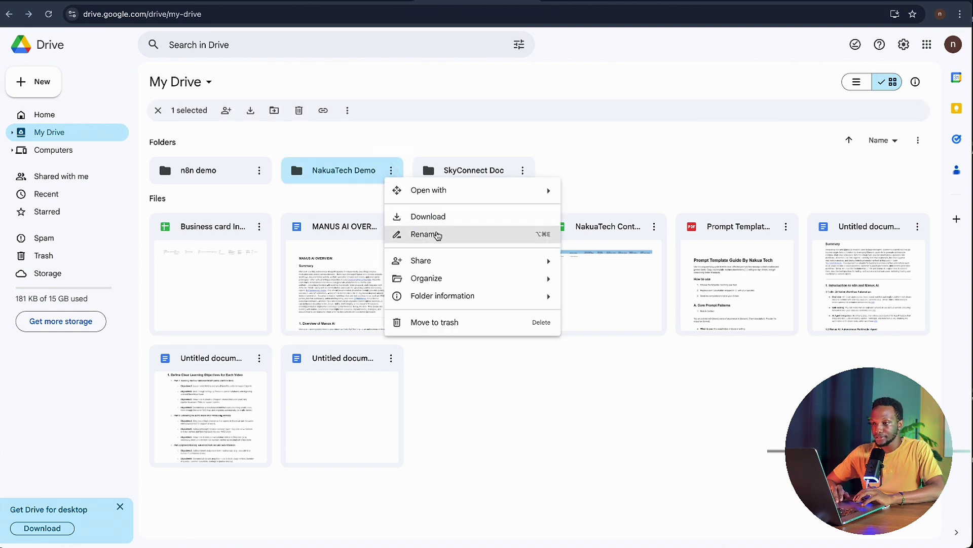
pyautogui.click(436, 234)
pyautogui.click(459, 283)
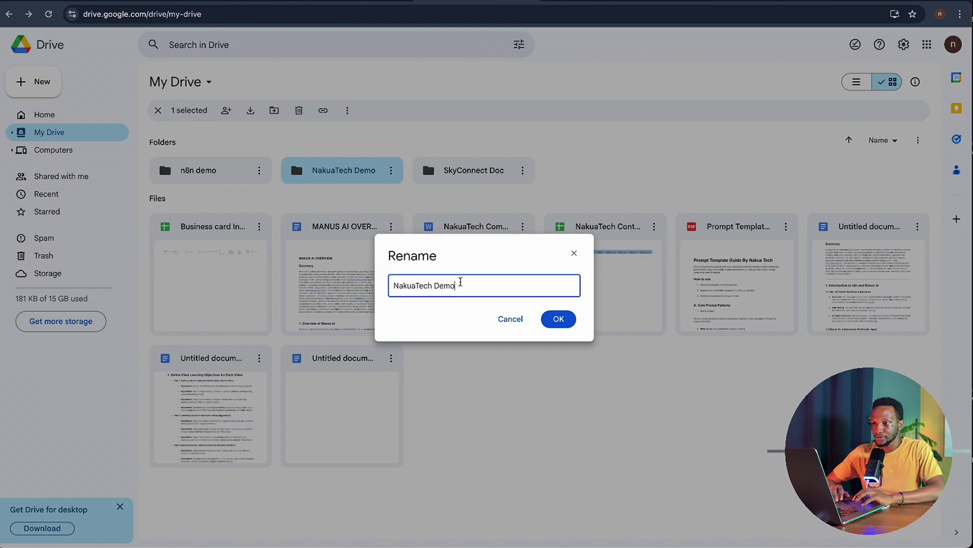
pyautogui.write('22')
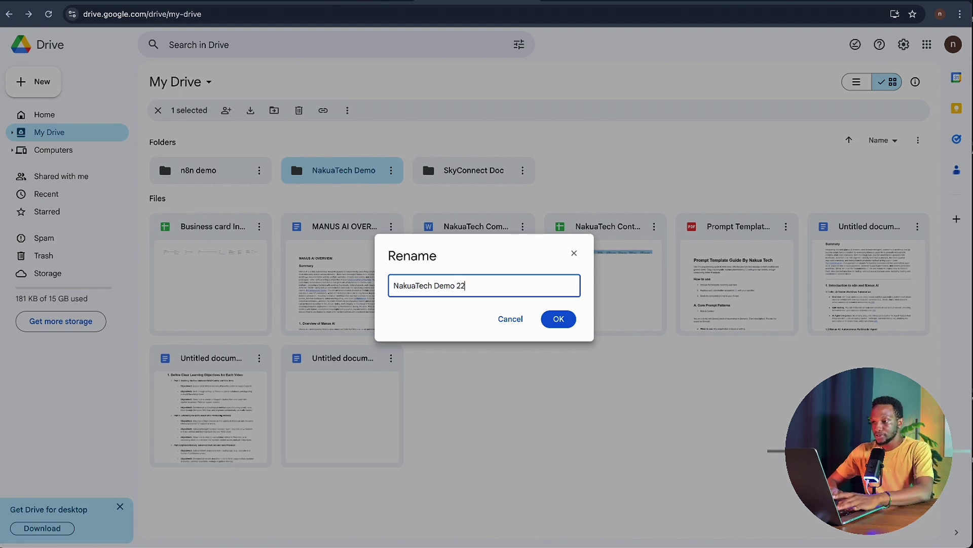
pyautogui.click(553, 319)
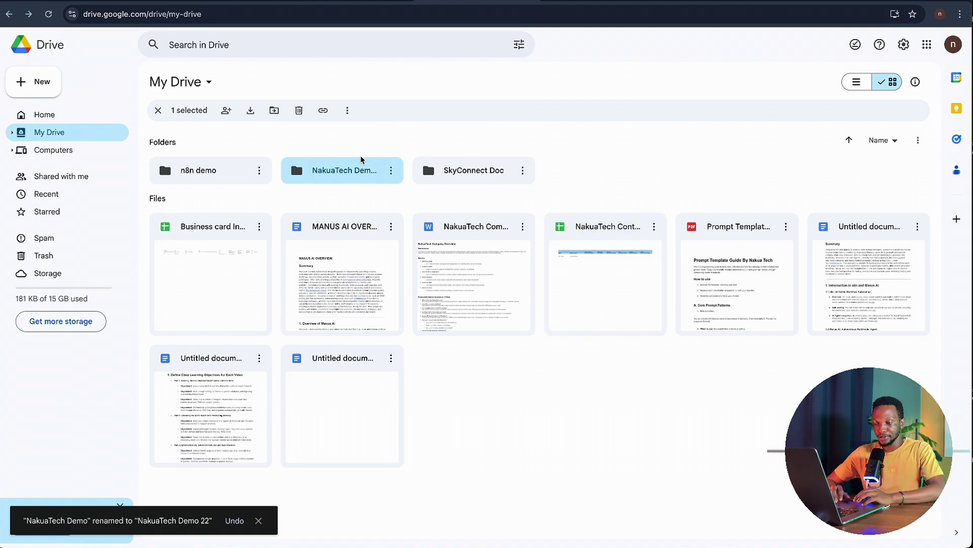
# - Rename the folder again, this time to NakuaTech 2025
pyautogui.click(392, 172)
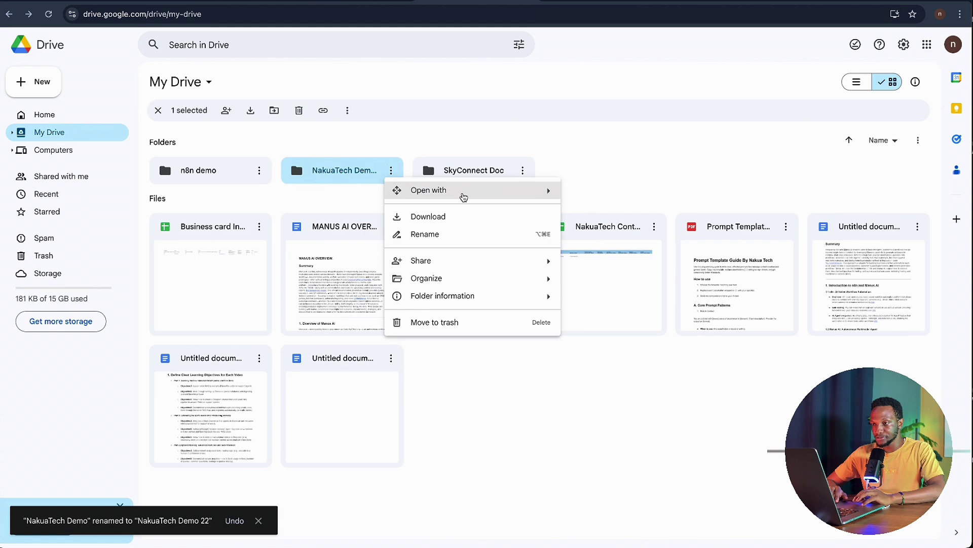
pyautogui.click(463, 231)
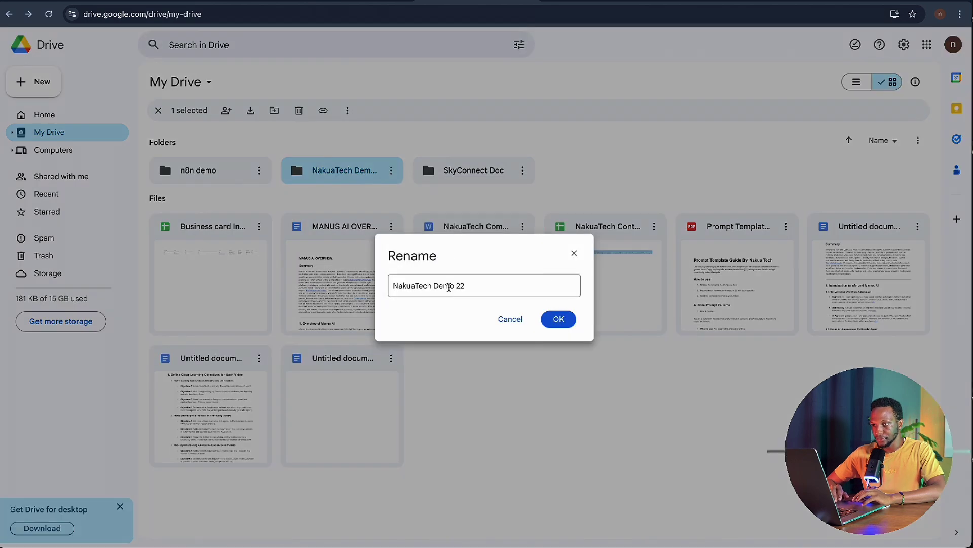
pyautogui.moveTo(434, 284); pyautogui.dragTo(476, 282)
pyautogui.write('22')
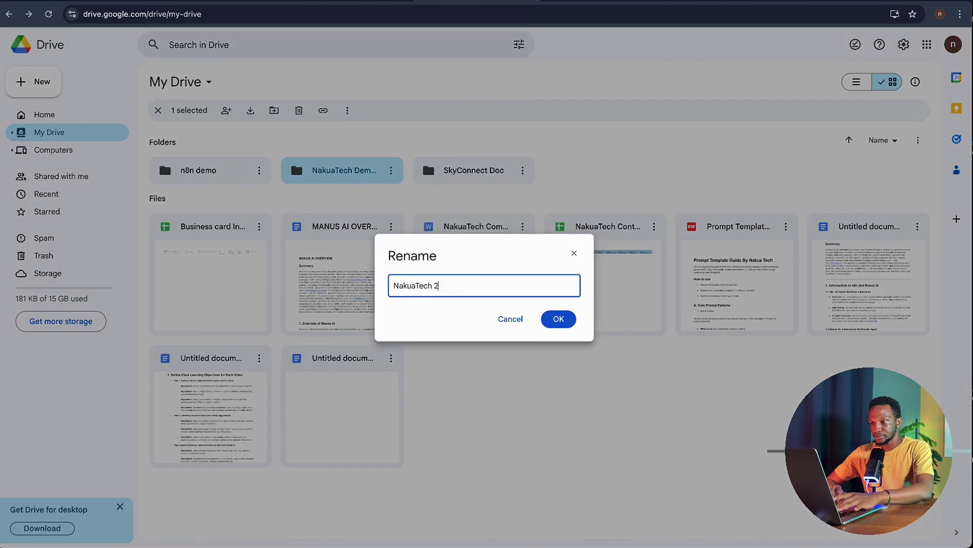
pyautogui.press('BackSpace')
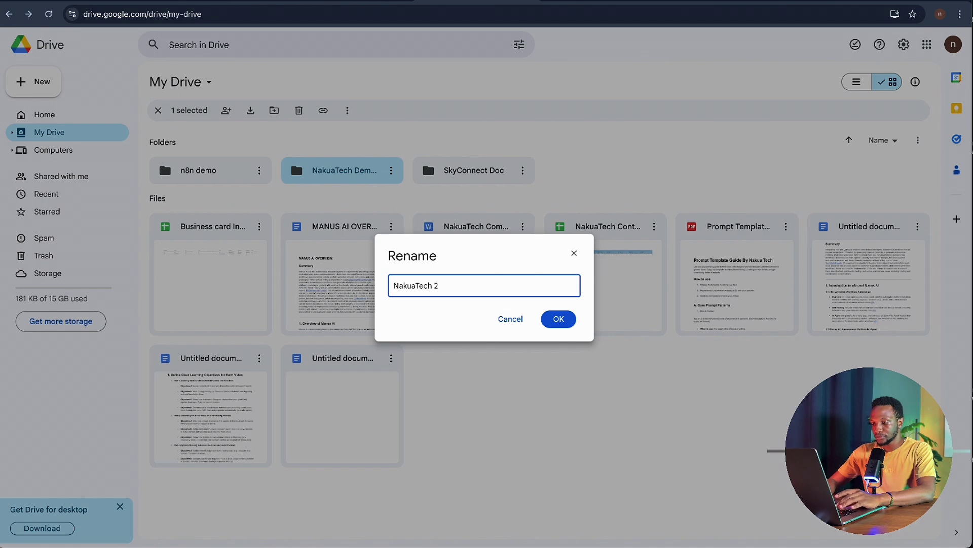
pyautogui.write('025')
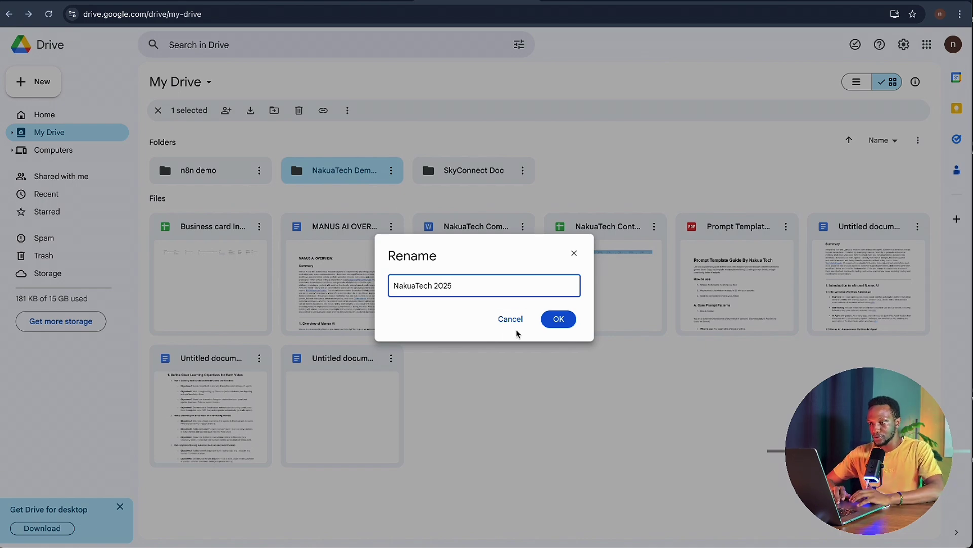
pyautogui.click(557, 319)
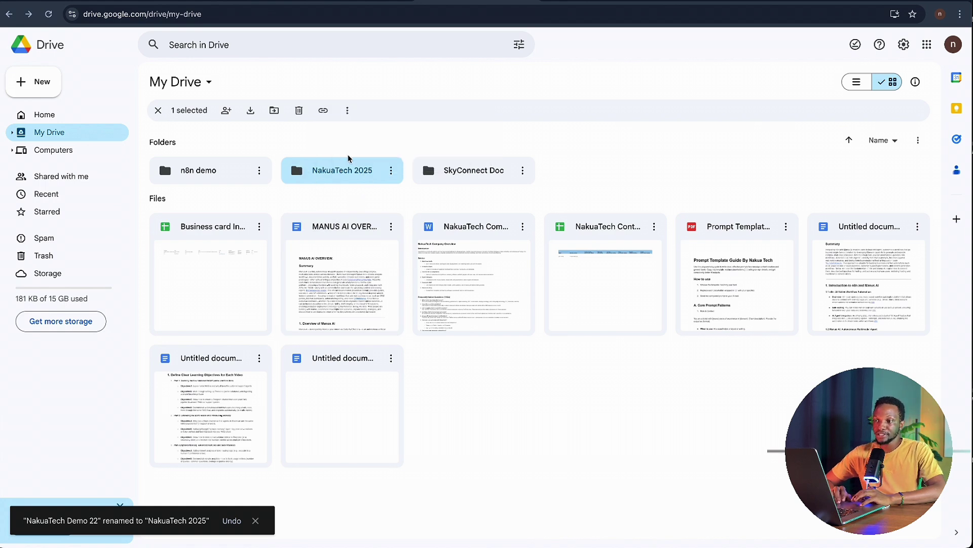
# - Open the NakuaTech 2025 folder, read the NakuaTech Company Overview doc, and return to the folder
pyautogui.doubleClick(376, 177)
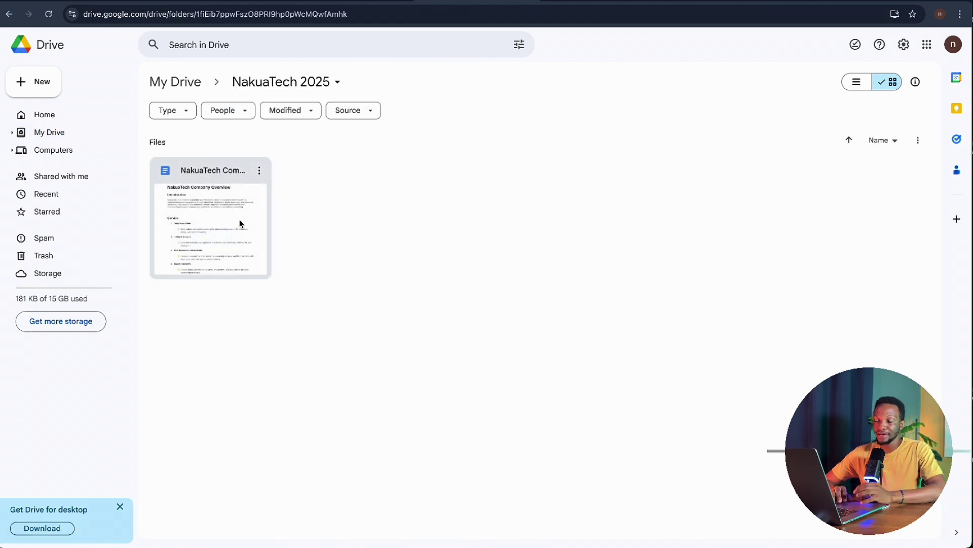
pyautogui.click(359, 0)
pyautogui.scroll(-5, 456, 200)
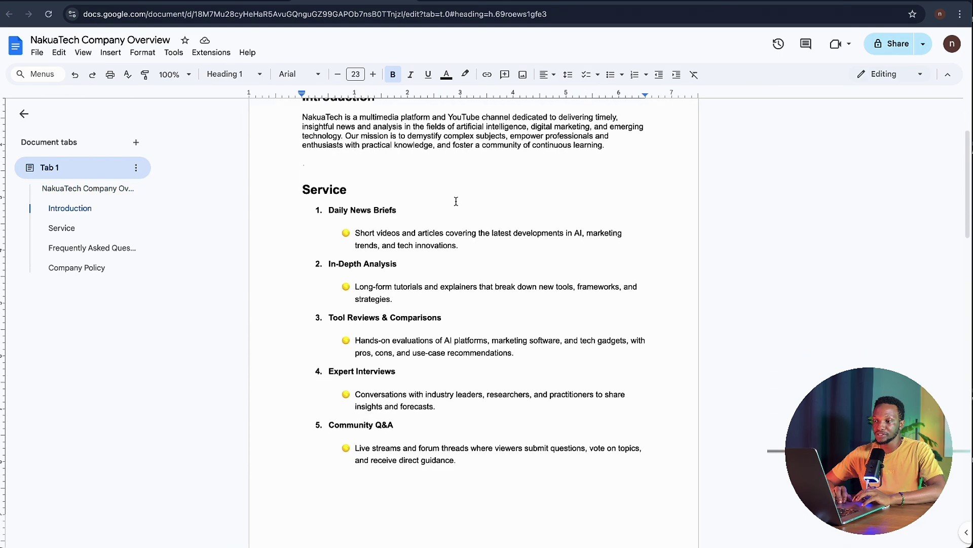
pyautogui.scroll(-8, 456, 201)
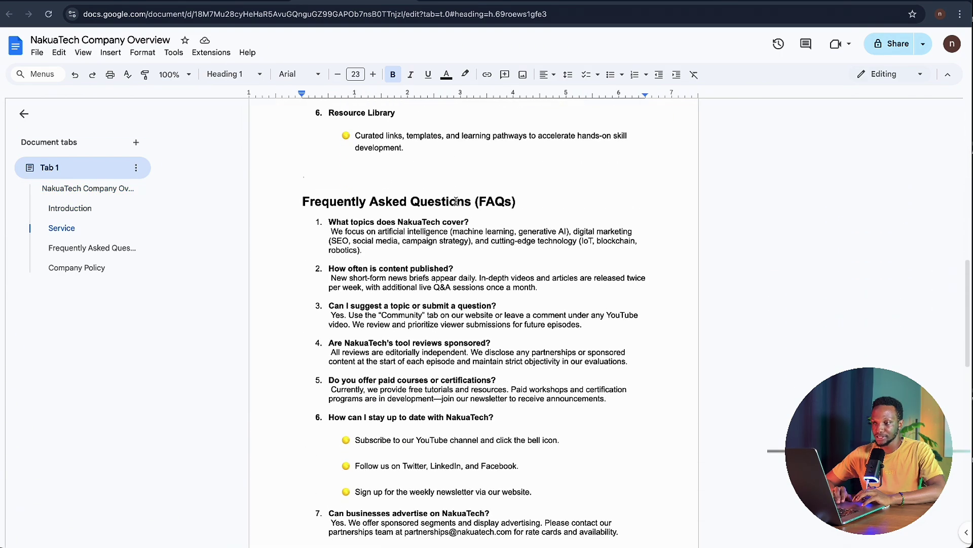
pyautogui.scroll(-3, 521, 277)
pyautogui.scroll(-11, 522, 277)
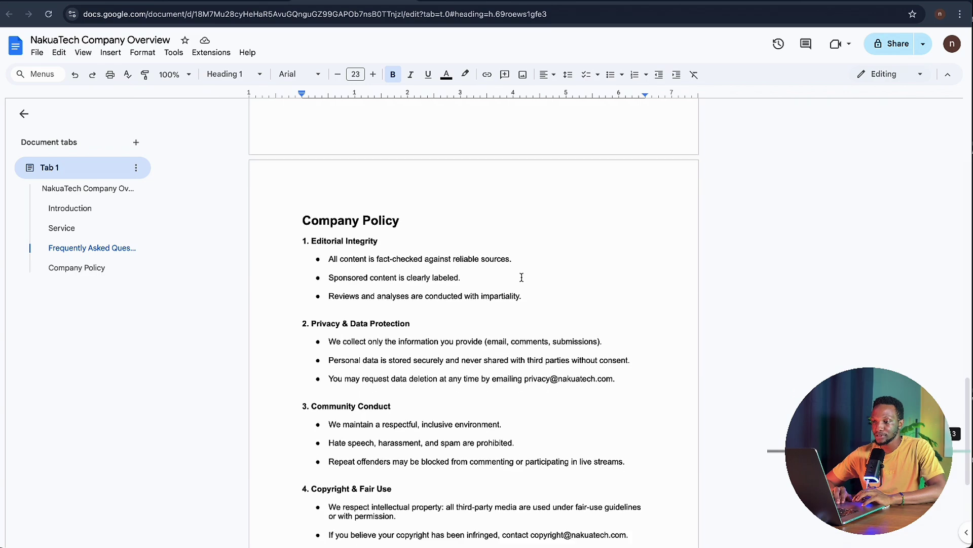
pyautogui.scroll(20, 522, 277)
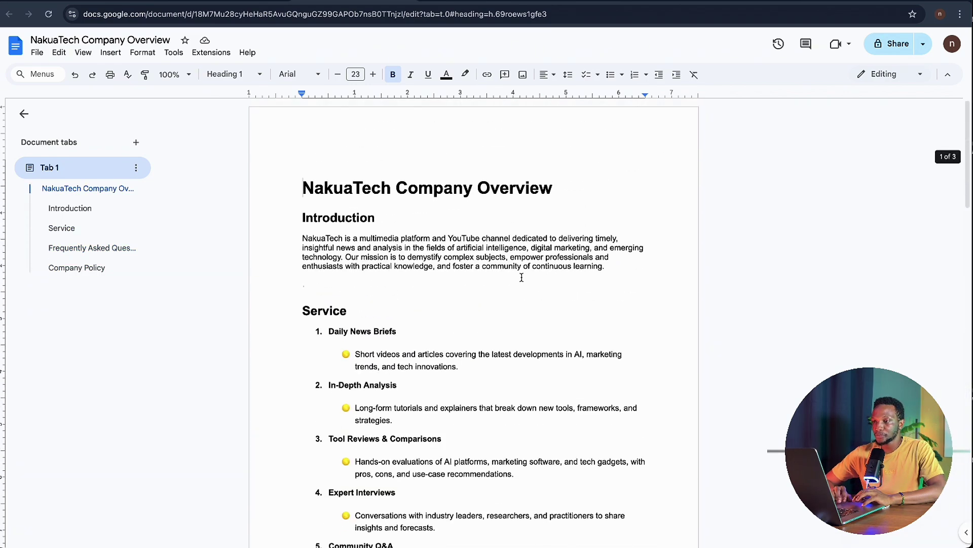
pyautogui.click(476, 2)
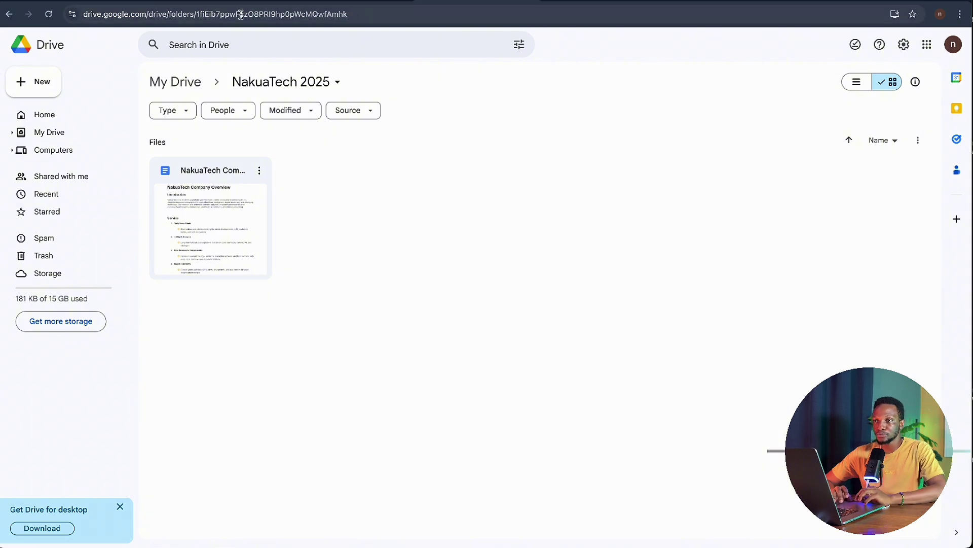
# - Switch to the empty n8n My workflow editor
pyautogui.click(117, 2)
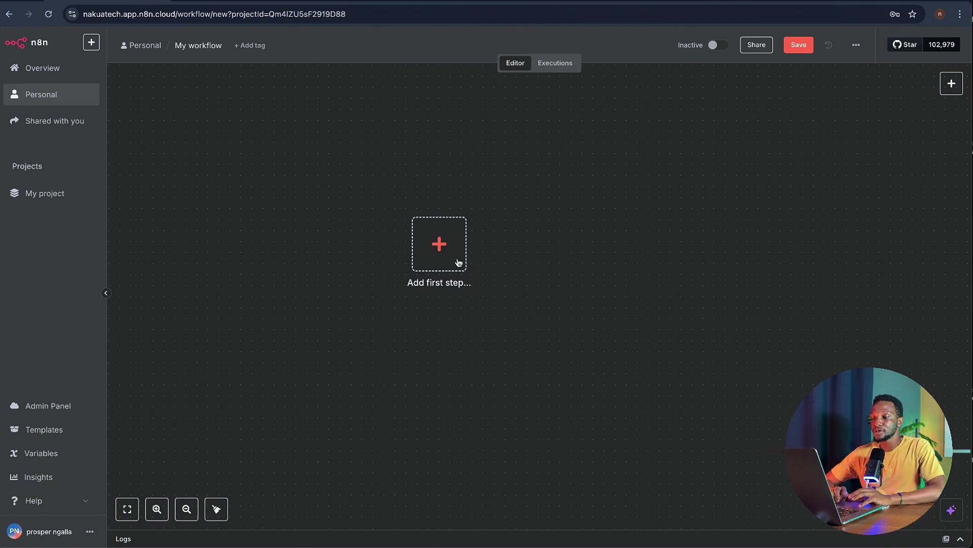
# - Search 'drive' for the first step and choose Google Drive as the trigger app
pyautogui.click(439, 246)
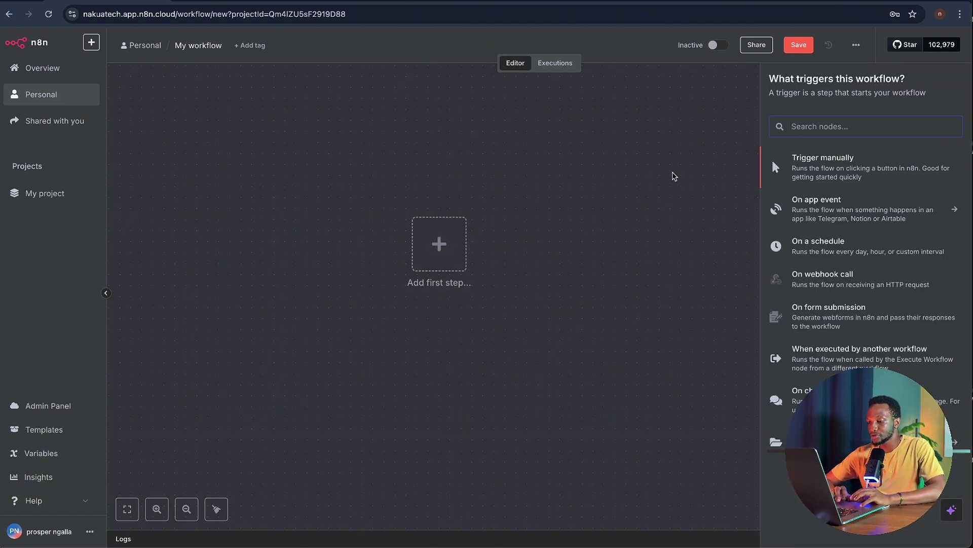
pyautogui.write('goo')
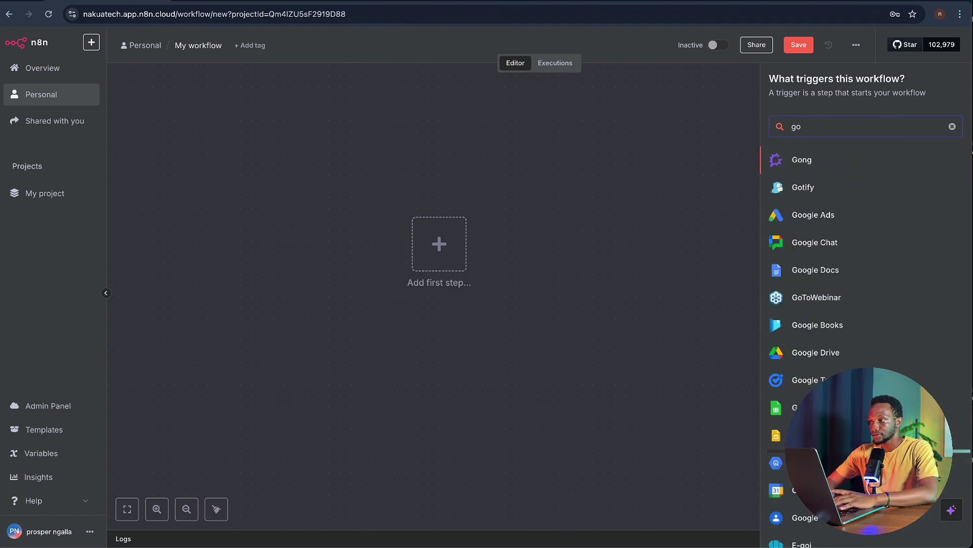
pyautogui.press('BackSpace')
pyautogui.press('BackSpace')
pyautogui.write('r')
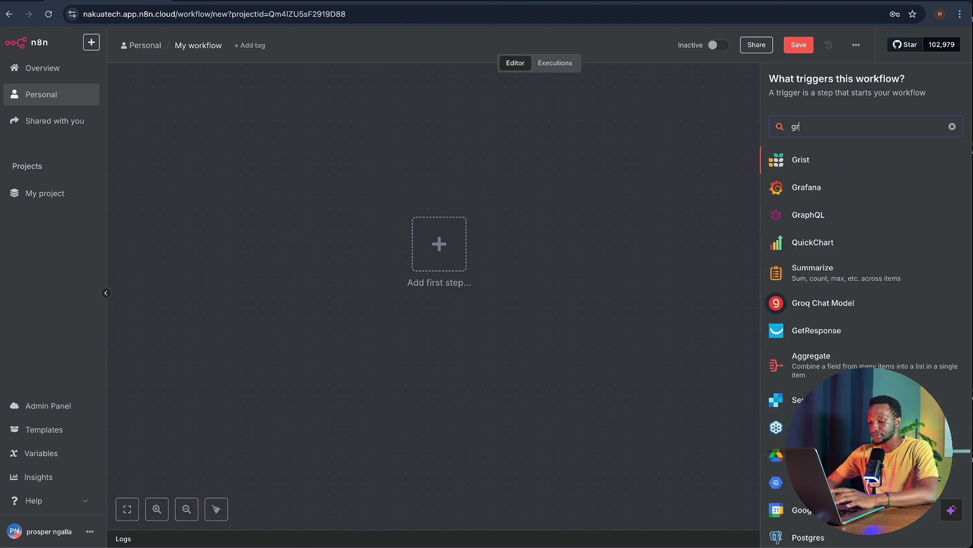
pyautogui.write('d')
pyautogui.press('BackSpace')
pyautogui.press('BackSpace')
pyautogui.press('BackSpace')
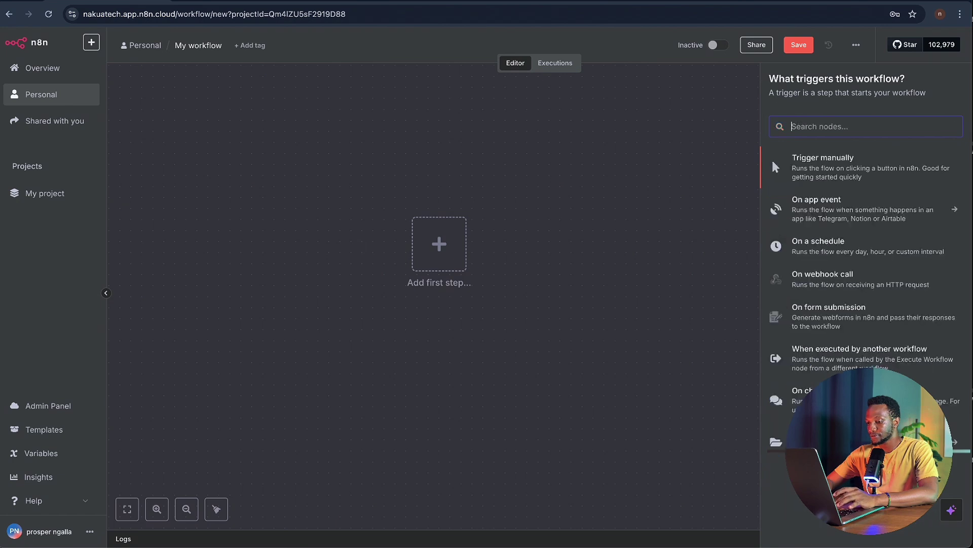
pyautogui.write('drive')
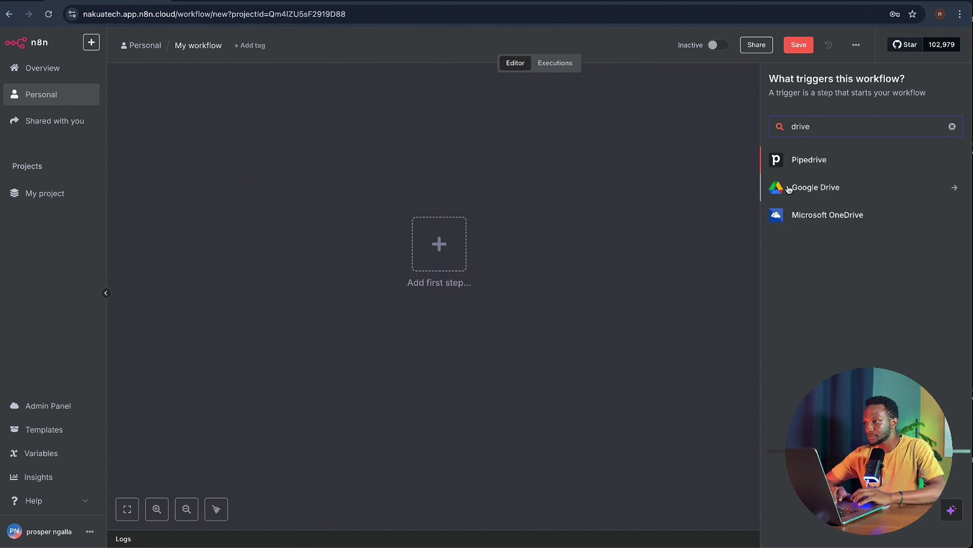
pyautogui.click(804, 196)
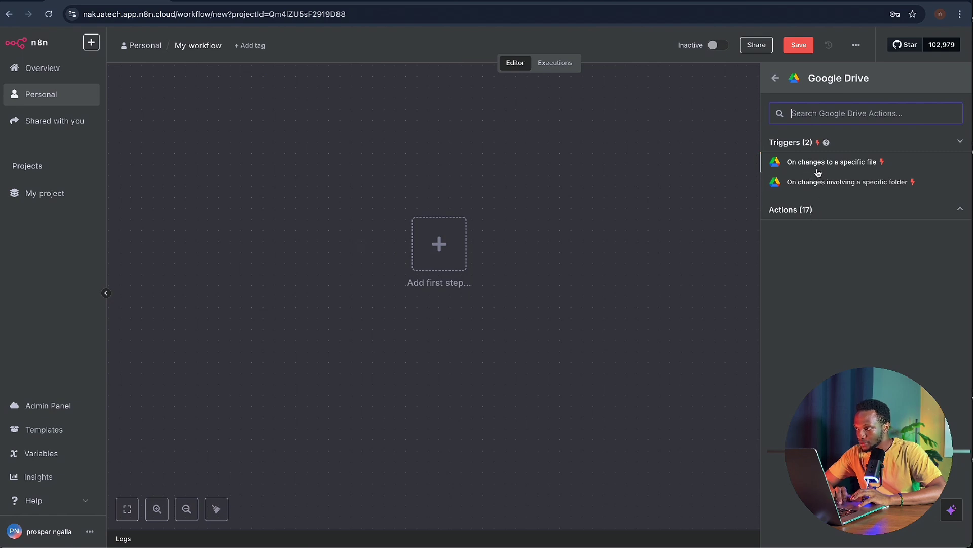
# - Add the 'On changes involving a specific folder' trigger and start a new Google Drive credential
pyautogui.click(854, 185)
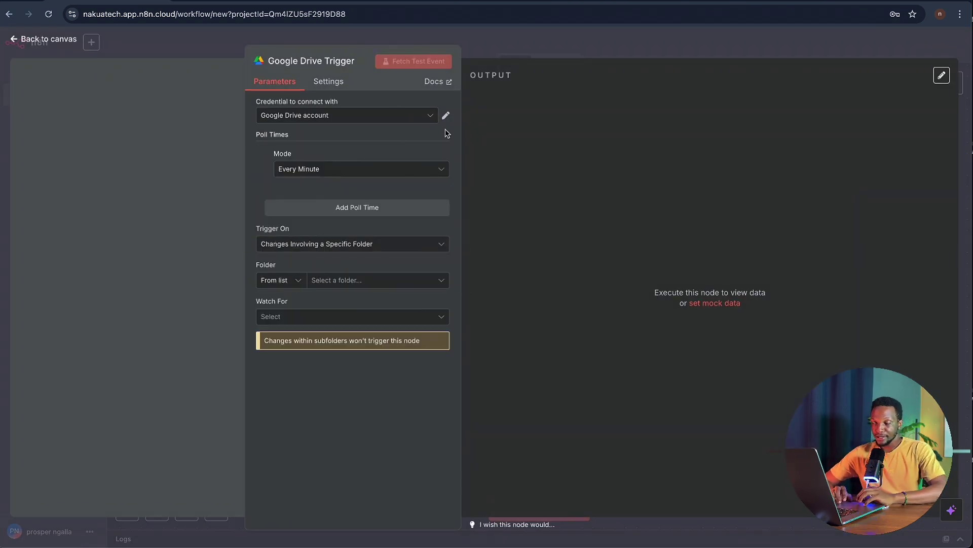
pyautogui.click(429, 116)
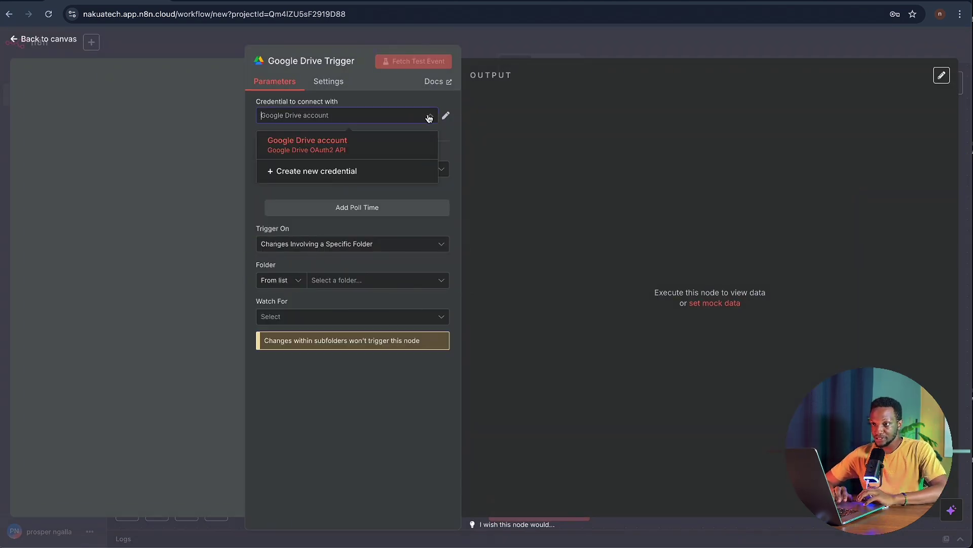
pyautogui.click(358, 172)
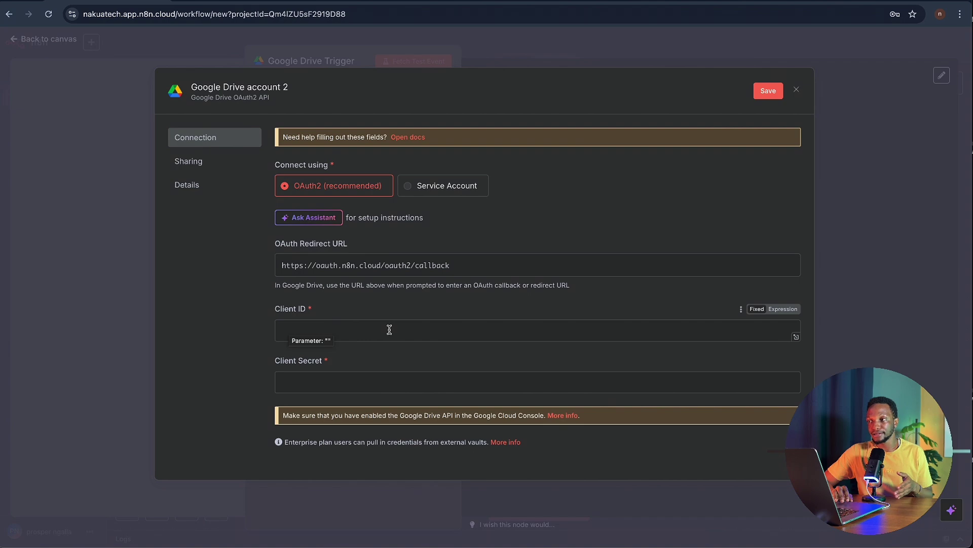
# - Look at the drive logo image results, then move to a new blank browser tab
pyautogui.click(826, 1)
pyautogui.click(576, 12)
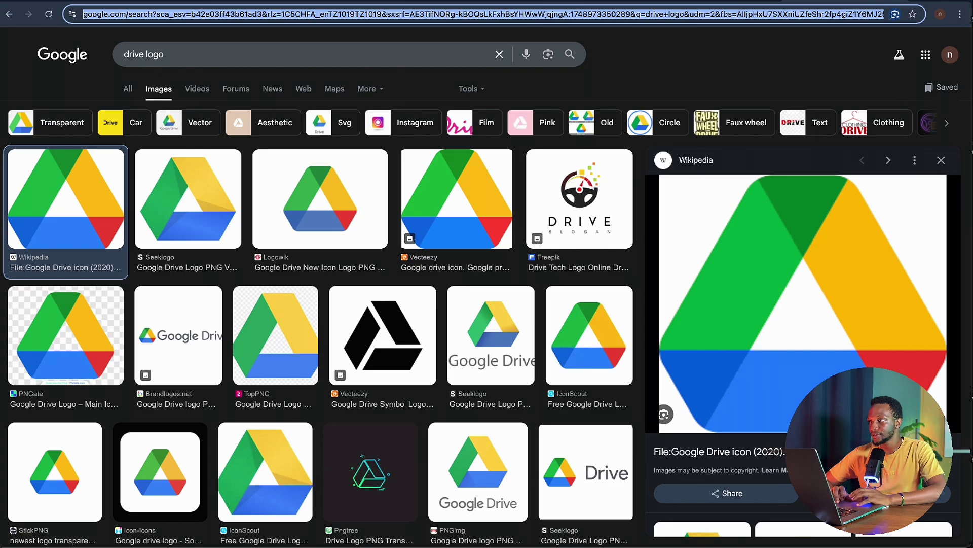
pyautogui.click(778, 1)
# - In a new tab, reopen the Google Cloud console search for 'google drive' via 'cloud'
pyautogui.press('super+t')
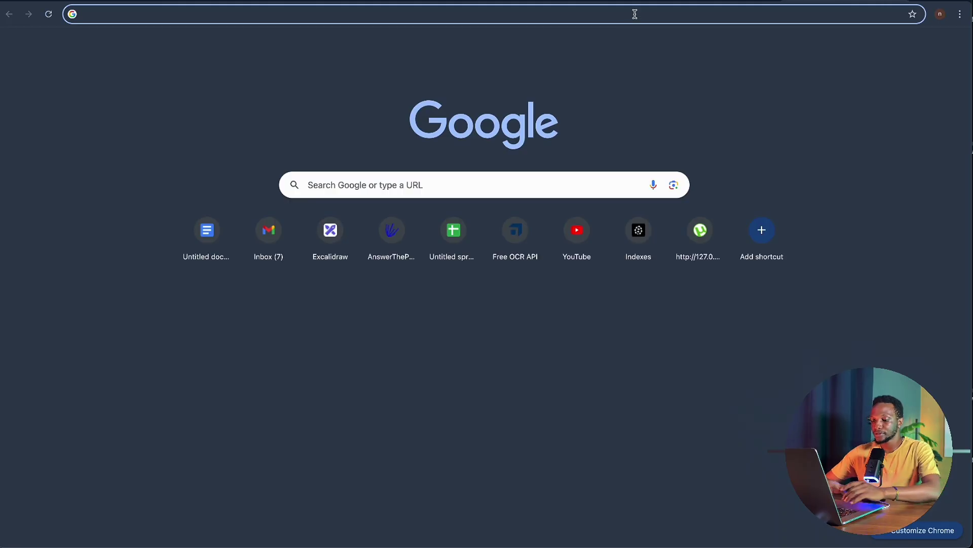
pyautogui.write('cloud')
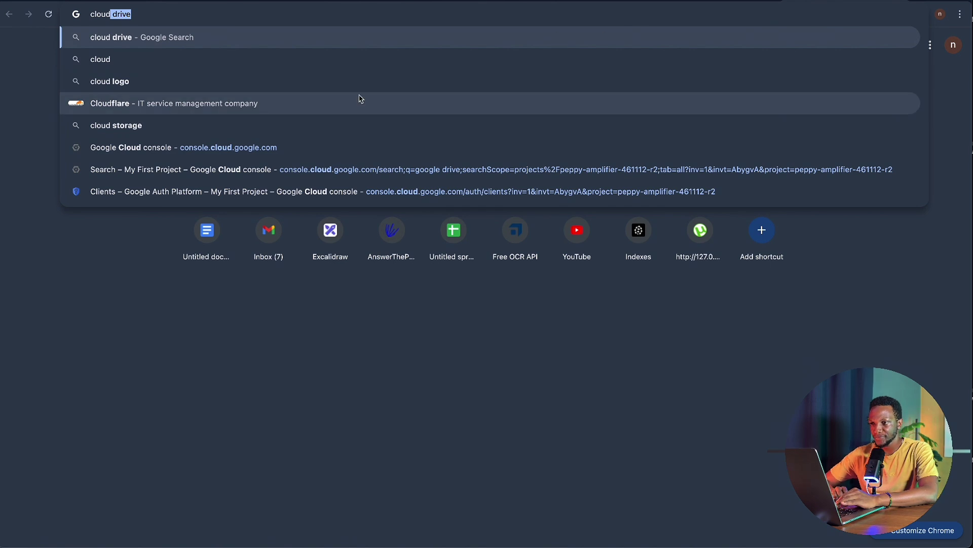
pyautogui.click(327, 173)
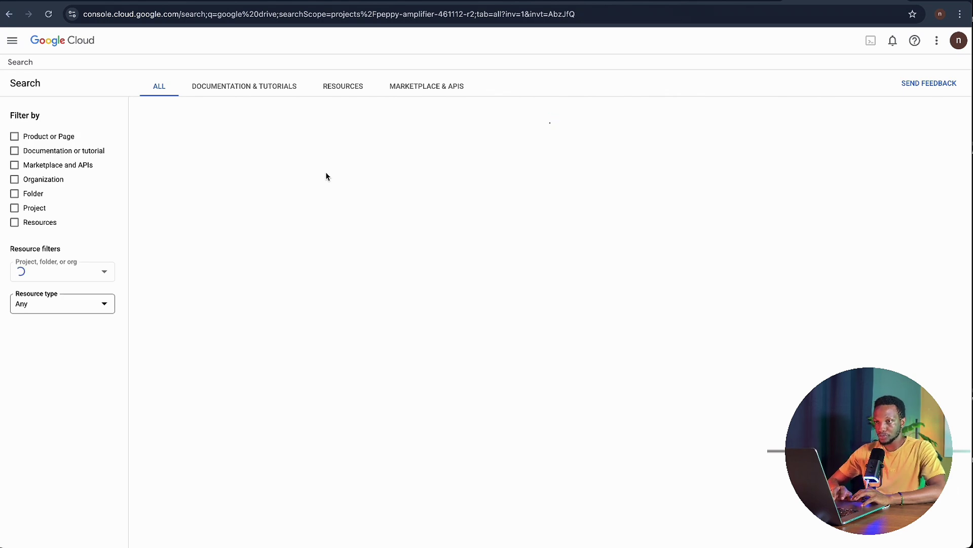
# - From the Cloud console home, open the Google Drive API page, dismiss the tip, and choose Manage
pyautogui.click(48, 43)
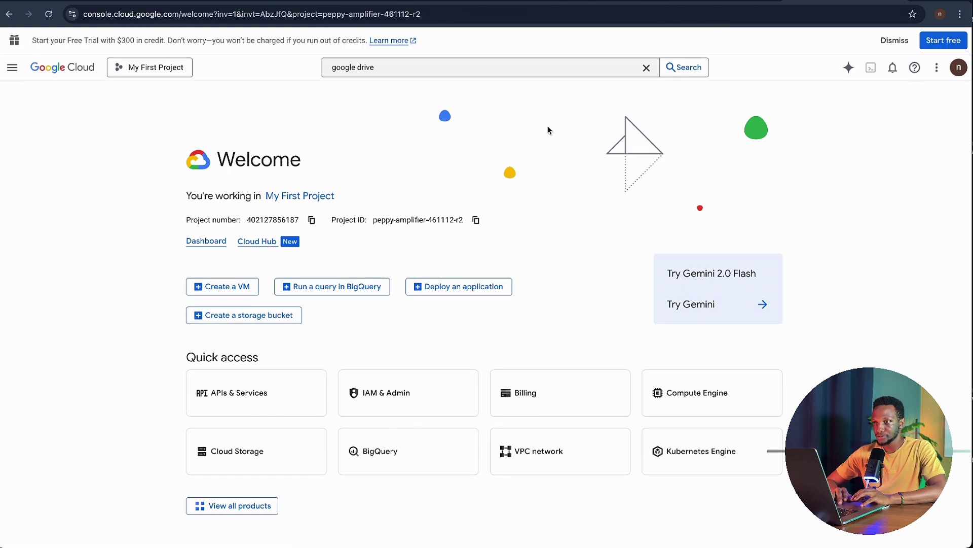
pyautogui.click(414, 66)
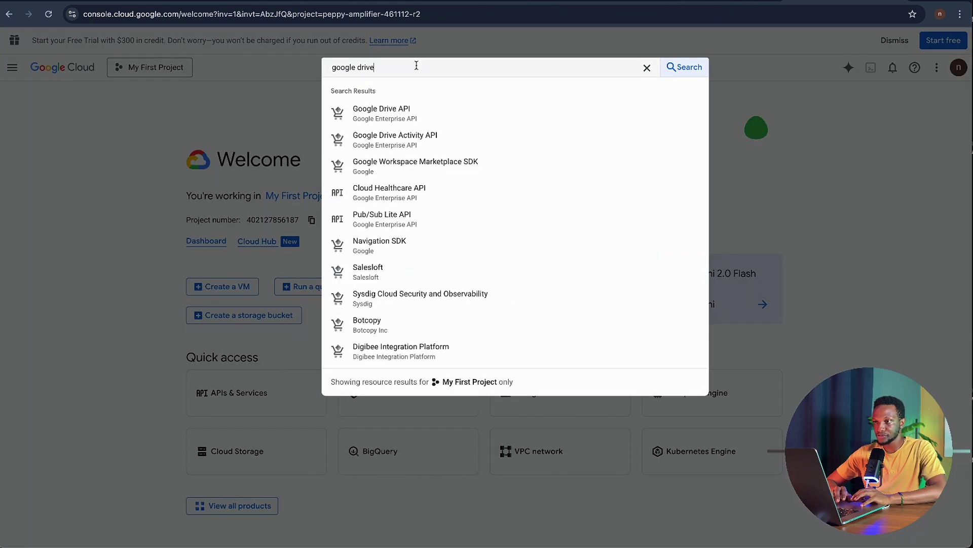
pyautogui.click(429, 111)
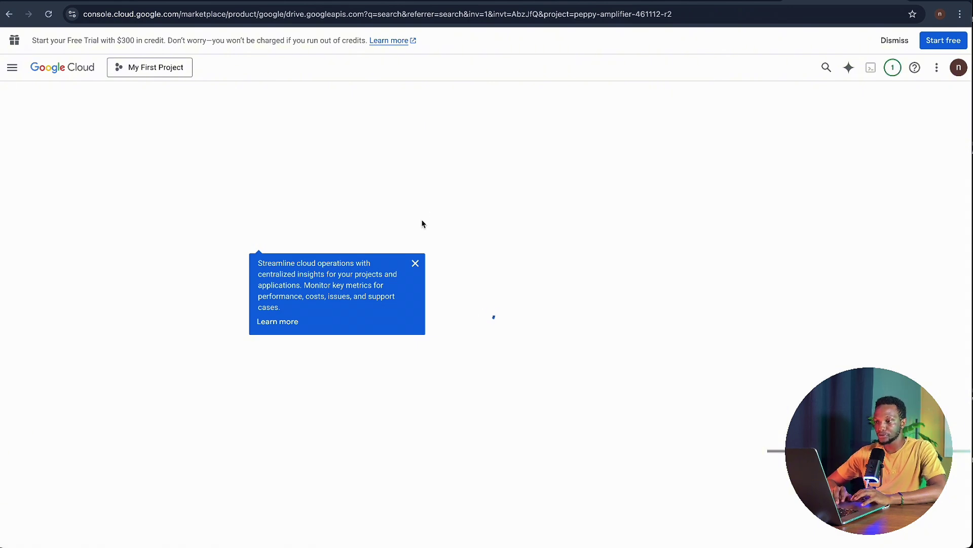
pyautogui.click(415, 263)
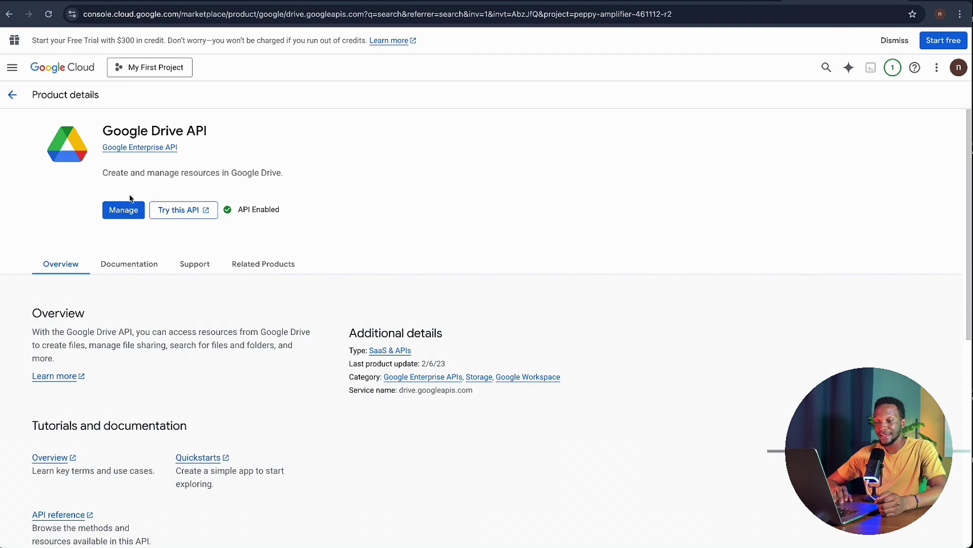
pyautogui.click(121, 209)
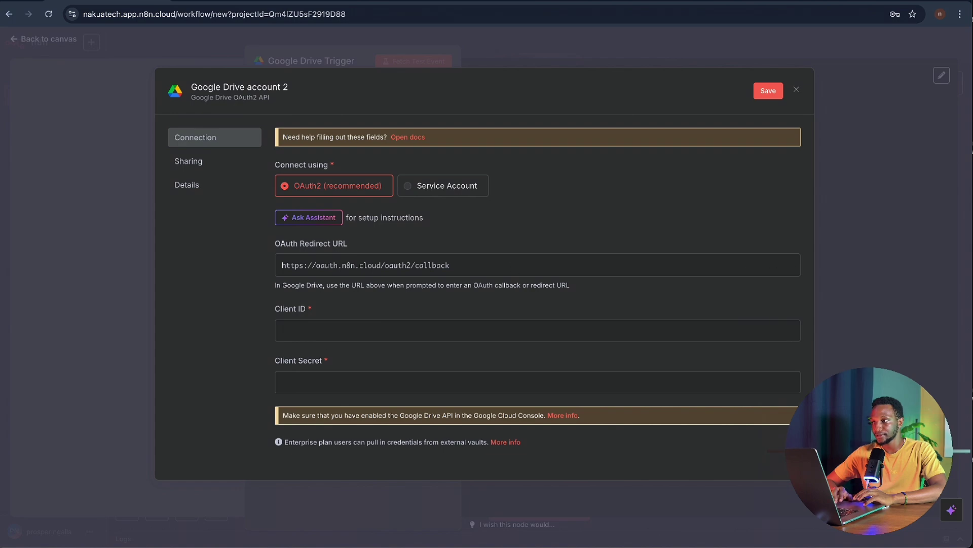
# - Return to the Google Cloud tab and open the Credentials page listing the NakuaDemo1 OAuth client
pyautogui.hotkey('ctrl', 'shift', 'Tab')
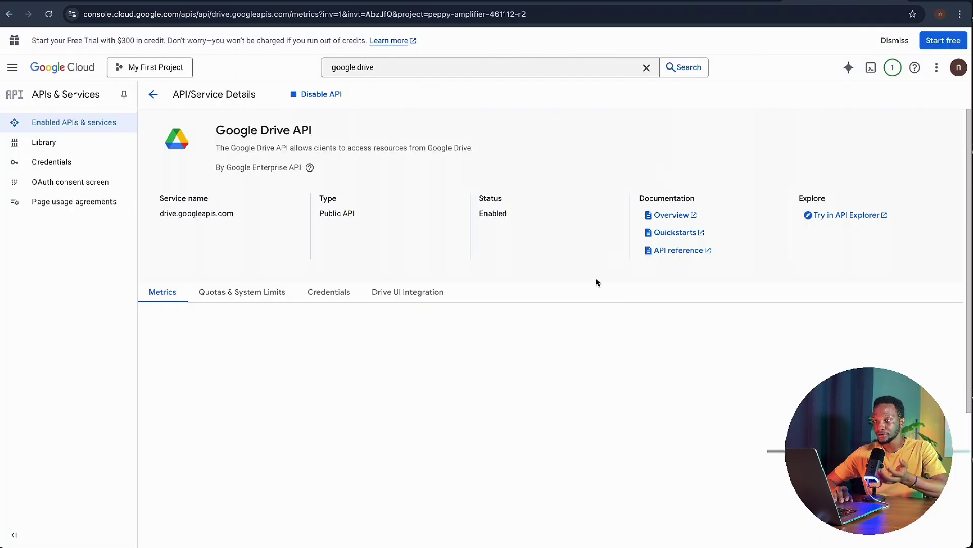
pyautogui.scroll(-1, 596, 281)
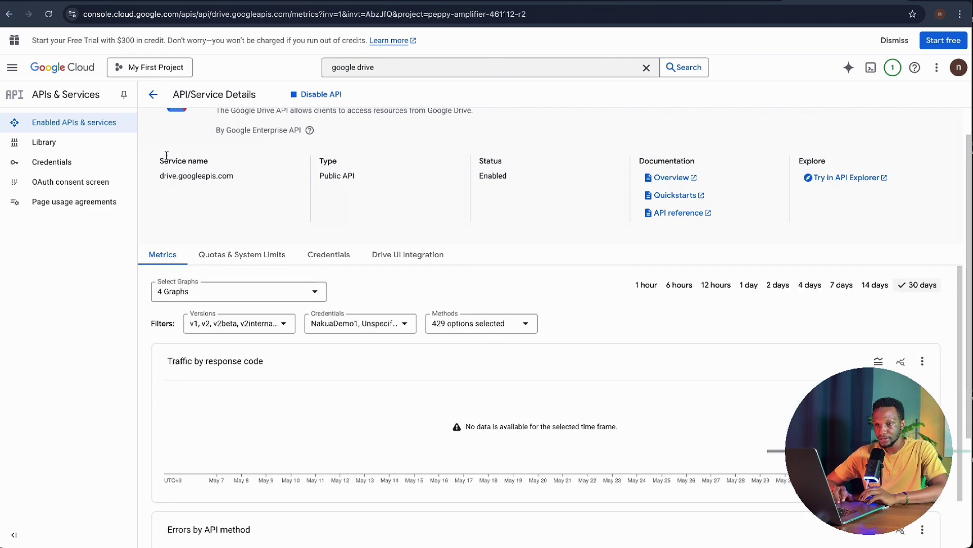
pyautogui.click(83, 158)
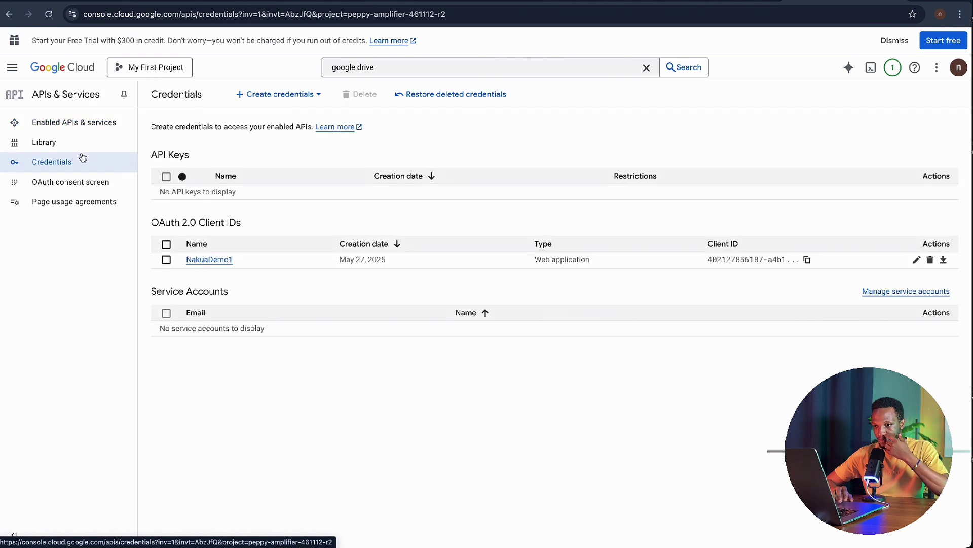
# - Review the NakuaDemo1 OAuth client's n8n redirect URI, then open the Audience page
pyautogui.click(215, 260)
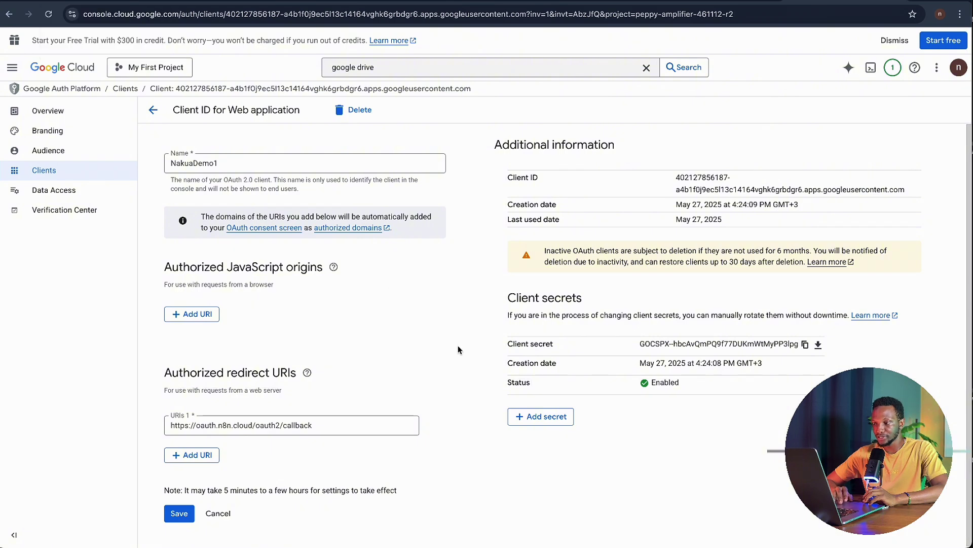
pyautogui.scroll(-1, 471, 367)
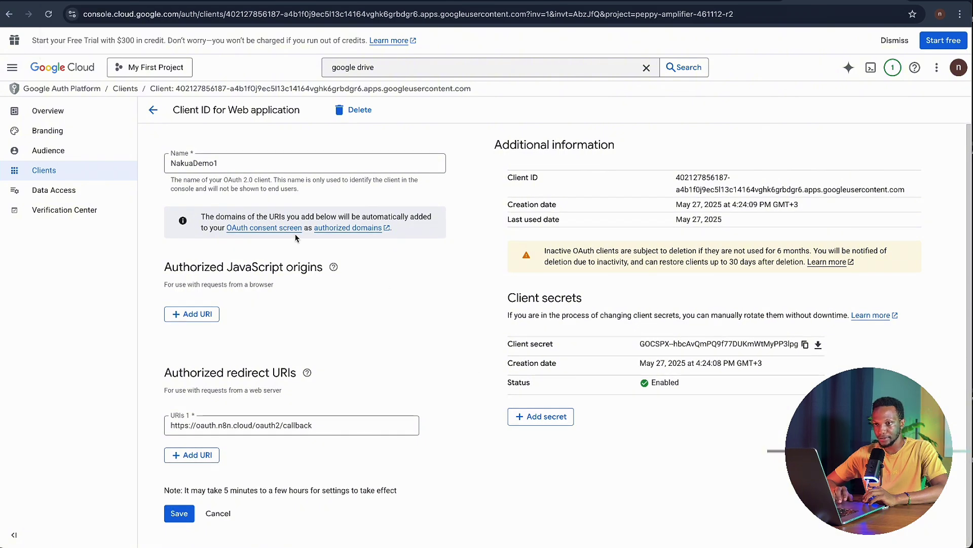
pyautogui.click(72, 154)
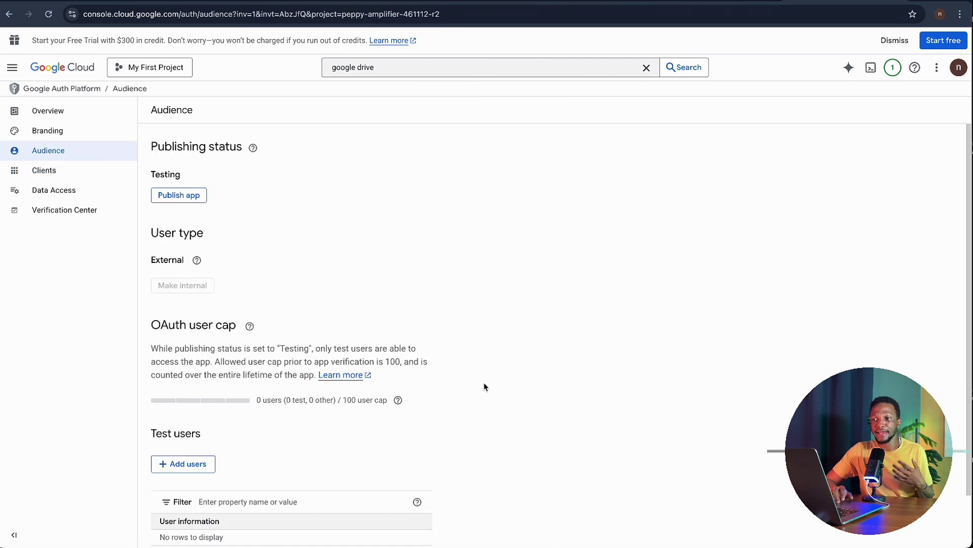
# - Copy the signed-in account's e-mail address from the account menu
pyautogui.scroll(-1, 483, 385)
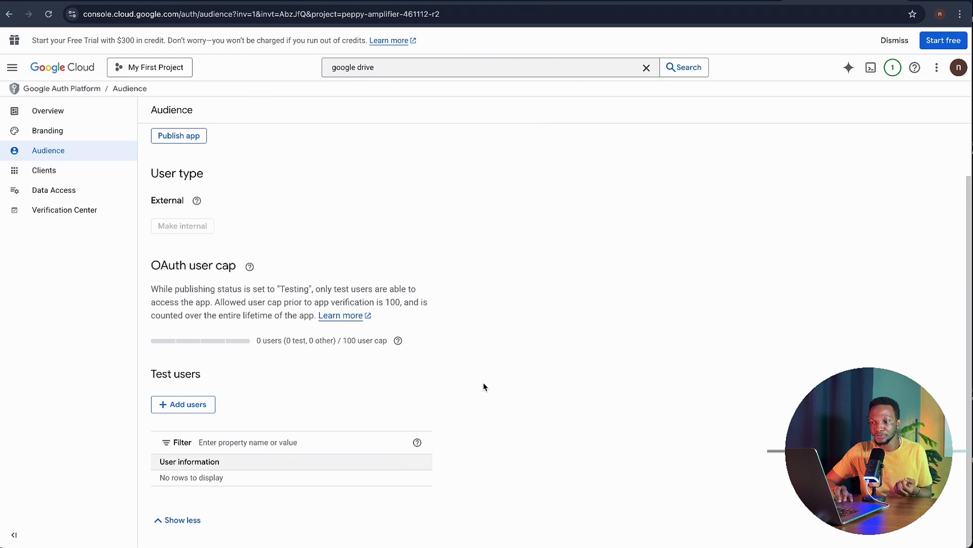
pyautogui.scroll(-1, 483, 387)
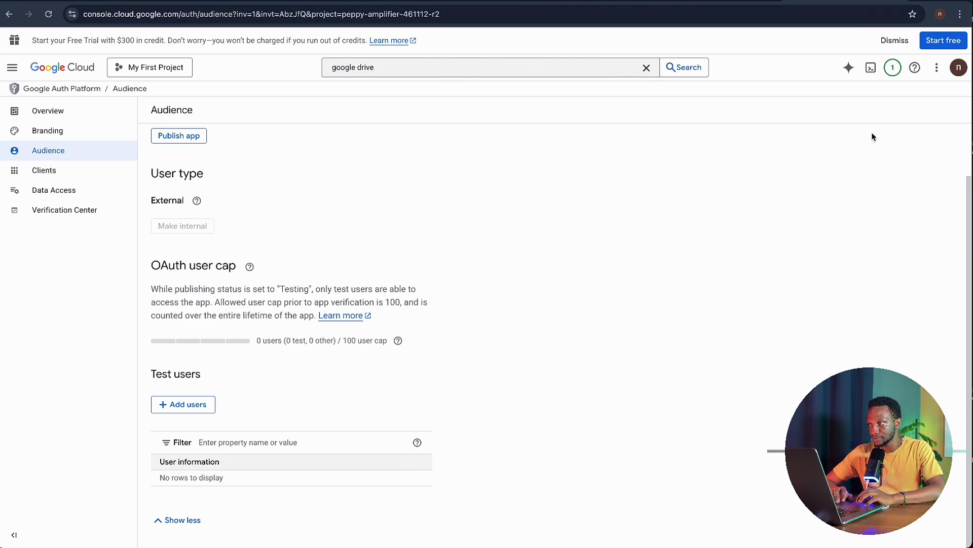
pyautogui.click(959, 68)
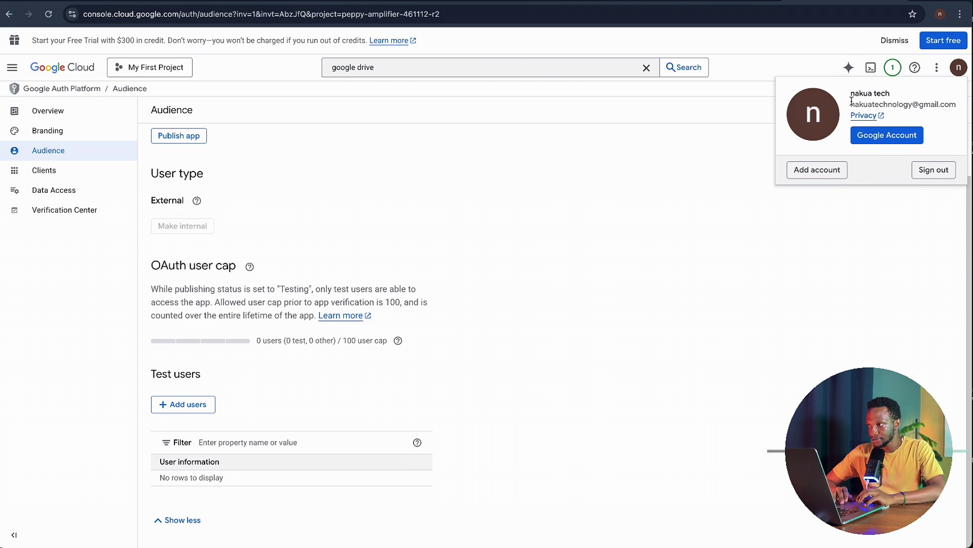
pyautogui.moveTo(851, 102); pyautogui.dragTo(954, 103)
pyautogui.press('super+c')
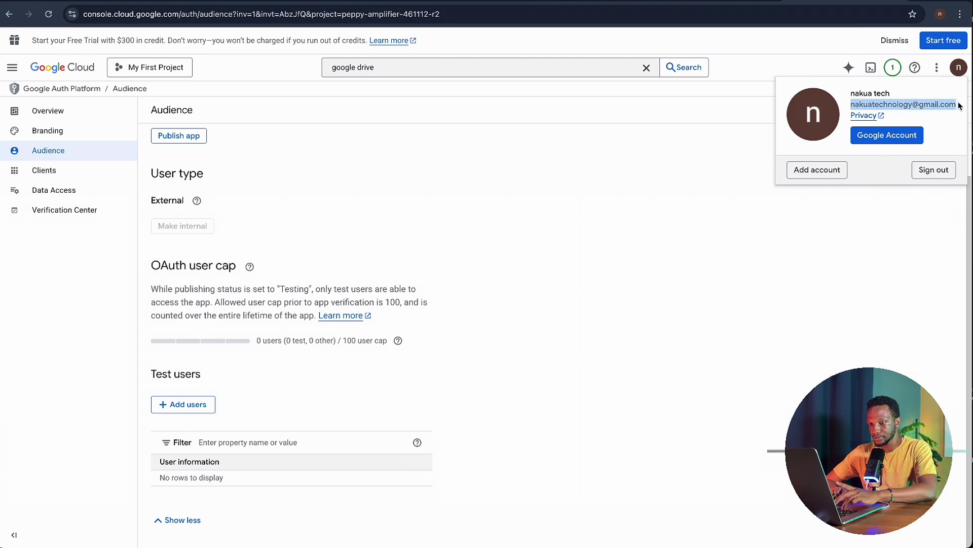
pyautogui.click(244, 379)
# - Add that e-mail as the app's test user, save, and return to n8n
pyautogui.click(193, 406)
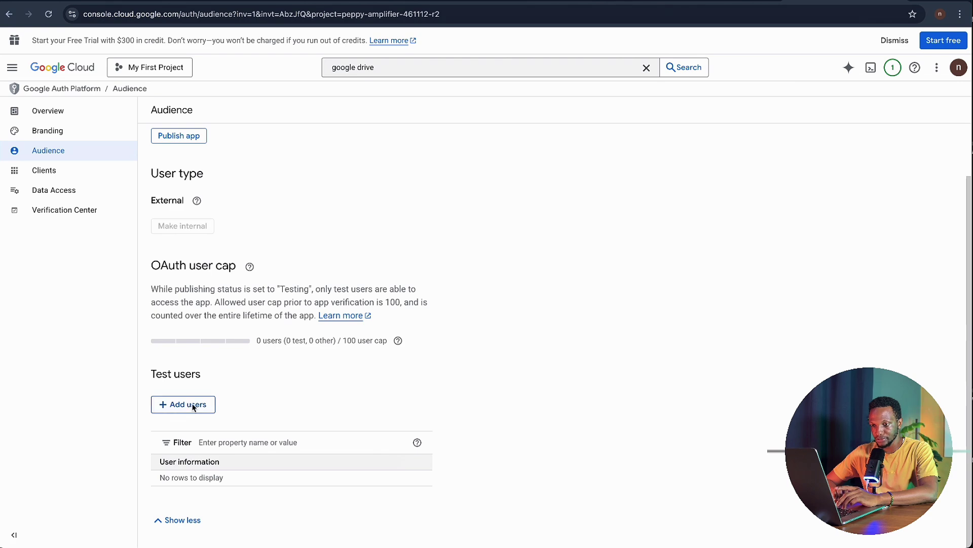
pyautogui.click(587, 140)
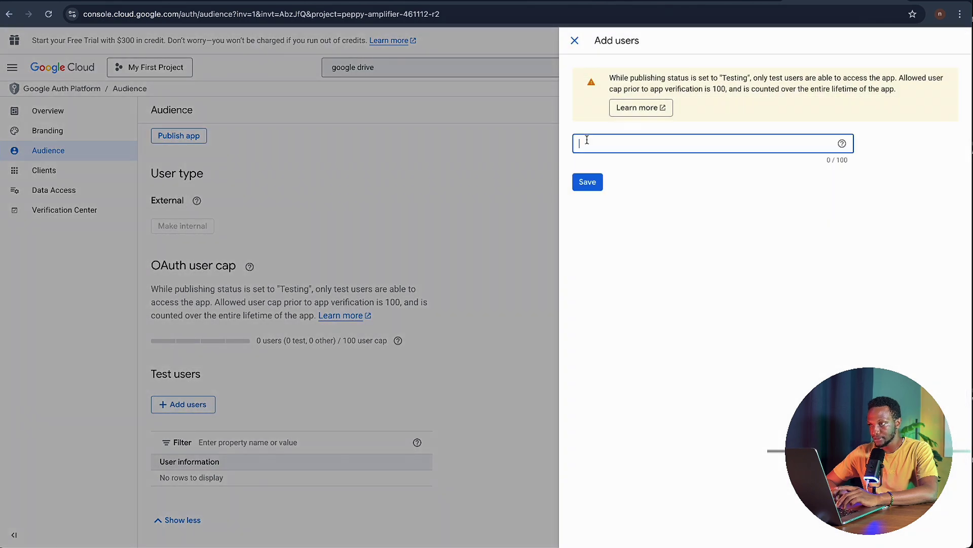
pyautogui.press('super+v')
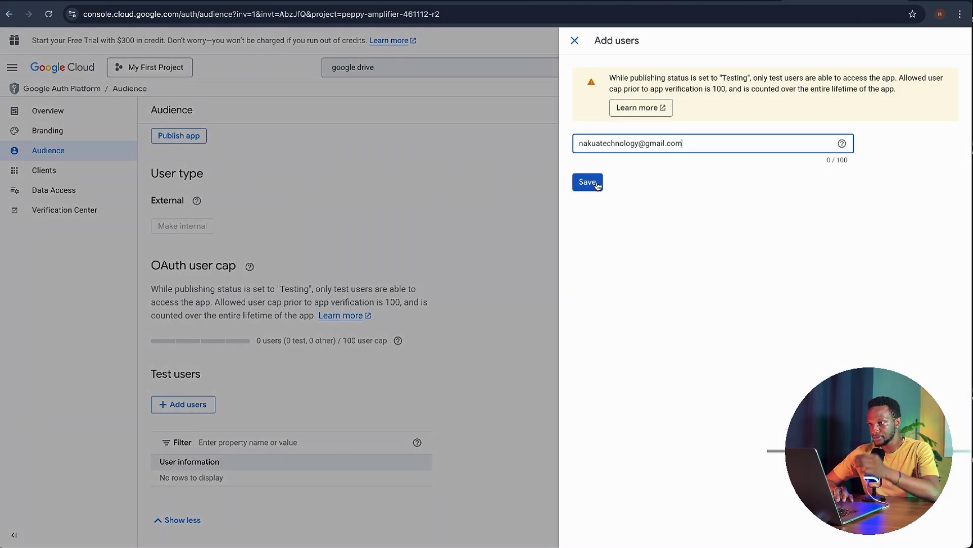
pyautogui.click(597, 185)
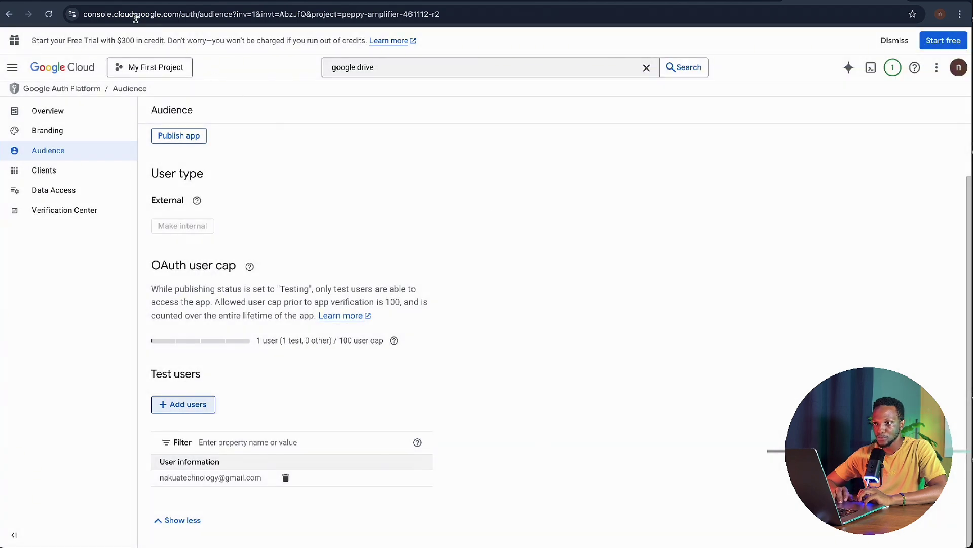
pyautogui.click(121, 1)
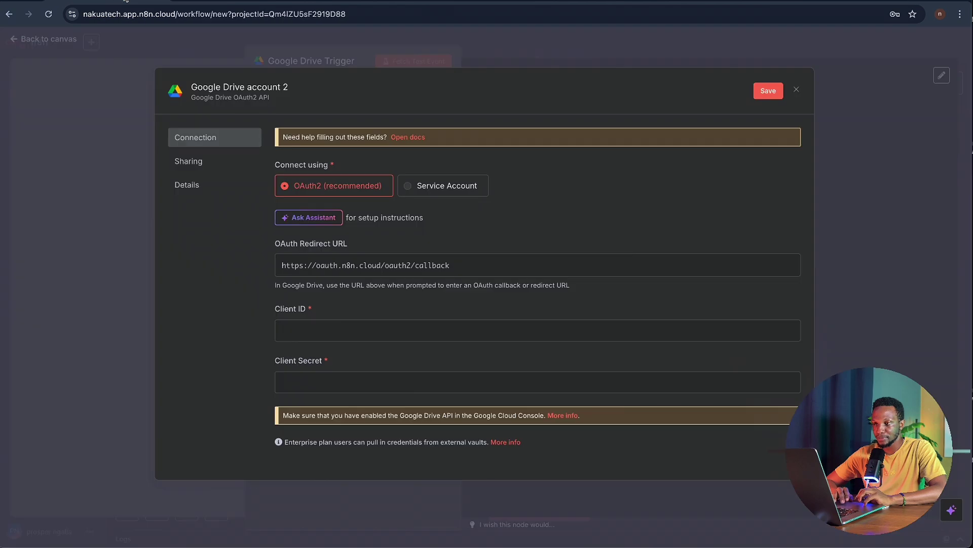
# - Discard the unfilled credential form and select the existing Google Drive account credential
pyautogui.click(798, 91)
pyautogui.click(517, 310)
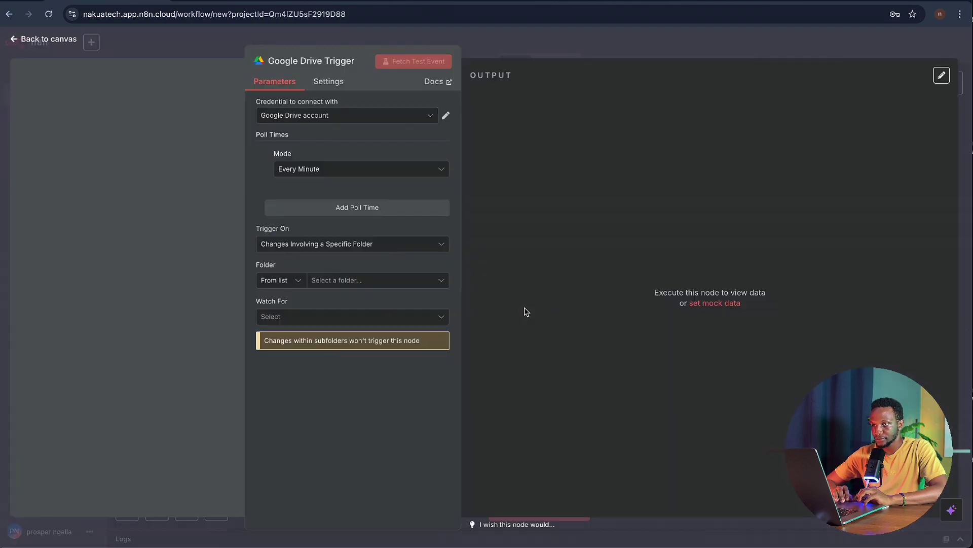
pyautogui.click(420, 121)
pyautogui.click(355, 147)
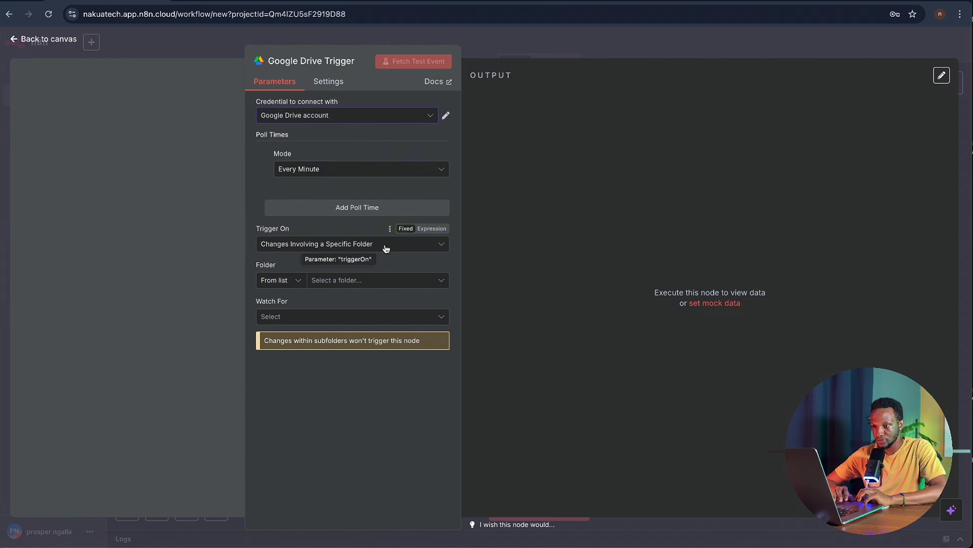
# - Try loading the Drive folder list, dismiss the load errors, and reselect the existing credential
pyautogui.click(378, 283)
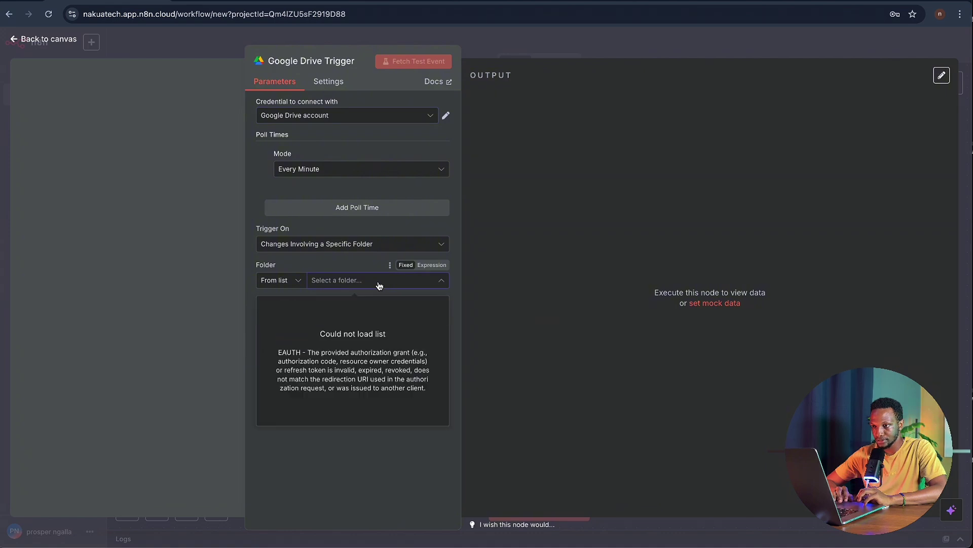
pyautogui.click(374, 263)
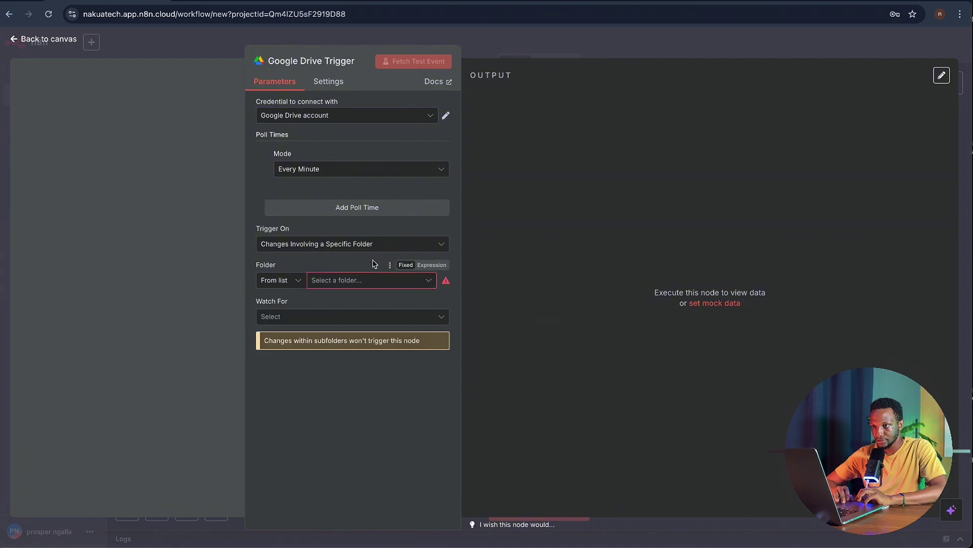
pyautogui.moveTo(448, 284)
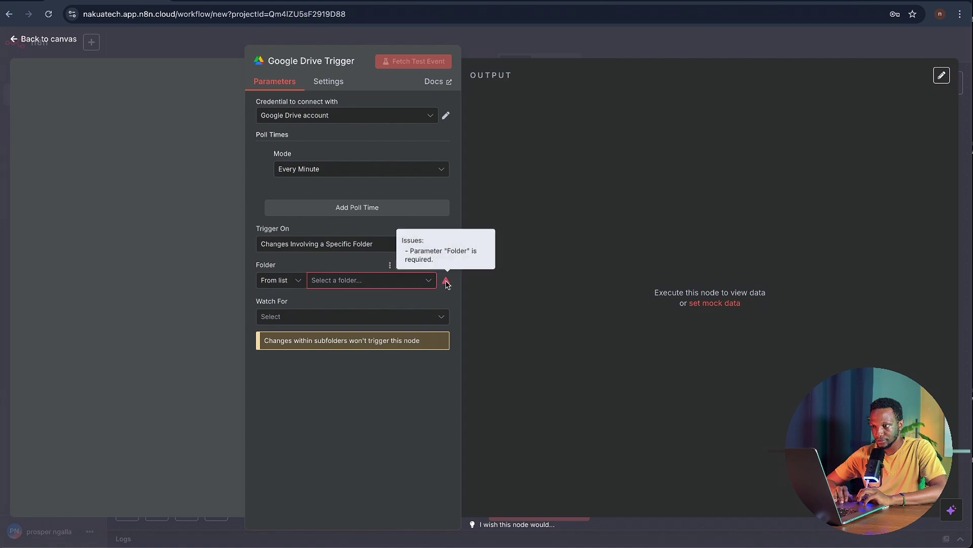
pyautogui.click(428, 282)
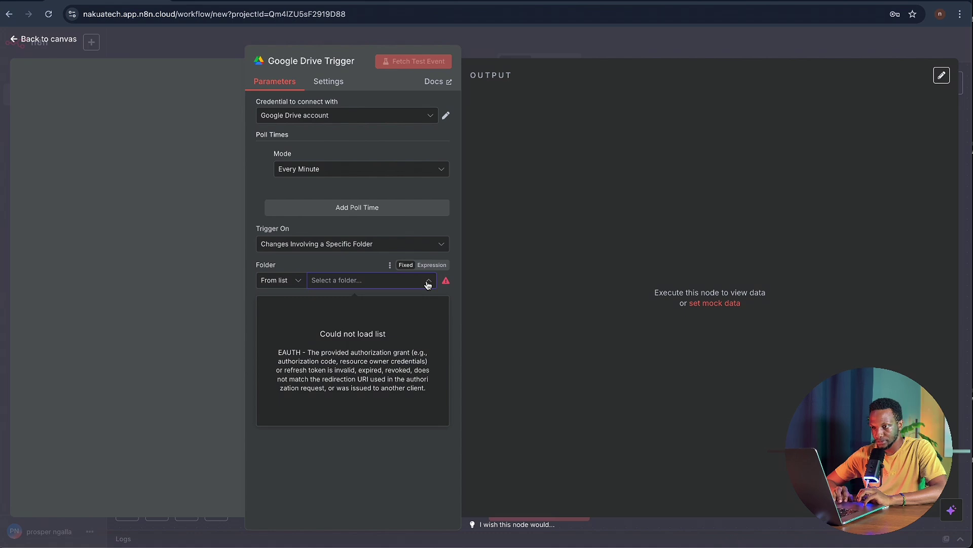
pyautogui.click(375, 194)
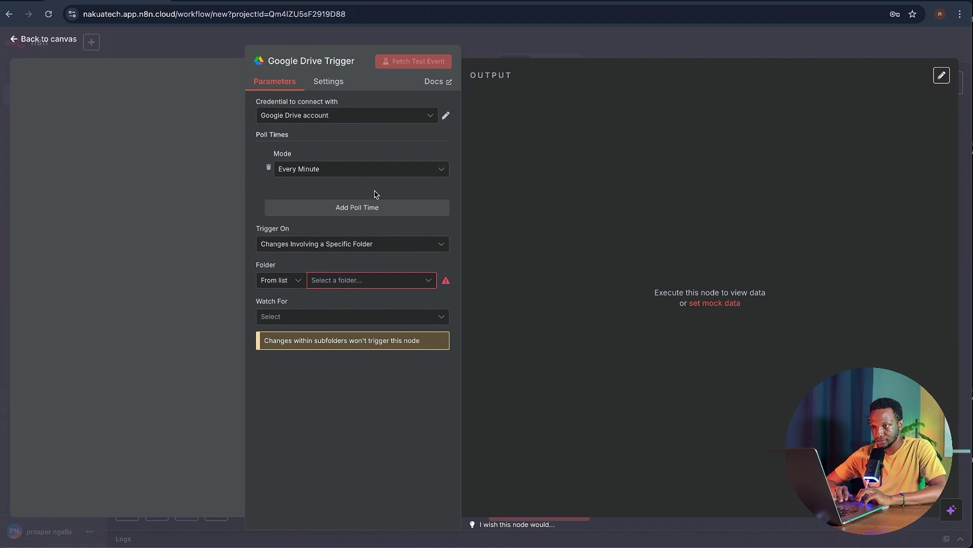
pyautogui.click(363, 123)
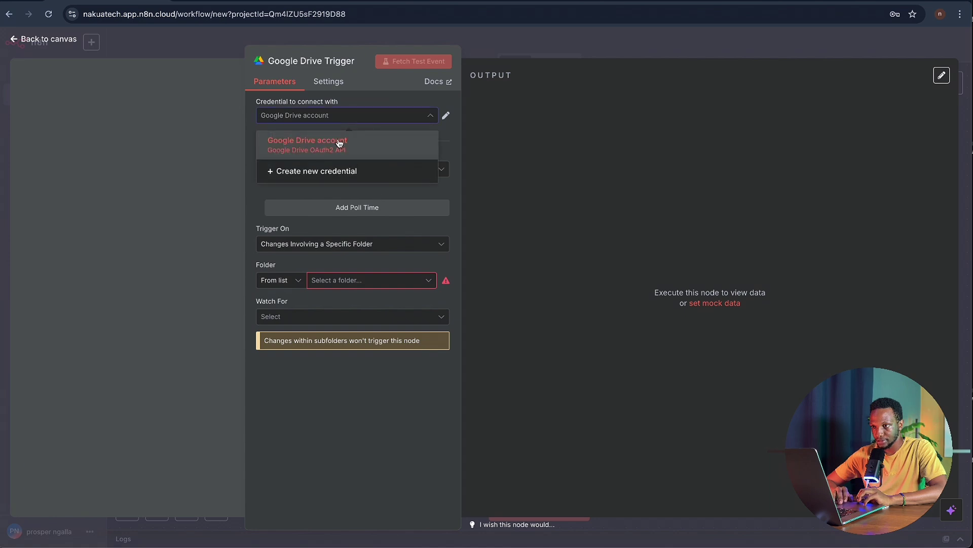
pyautogui.click(340, 142)
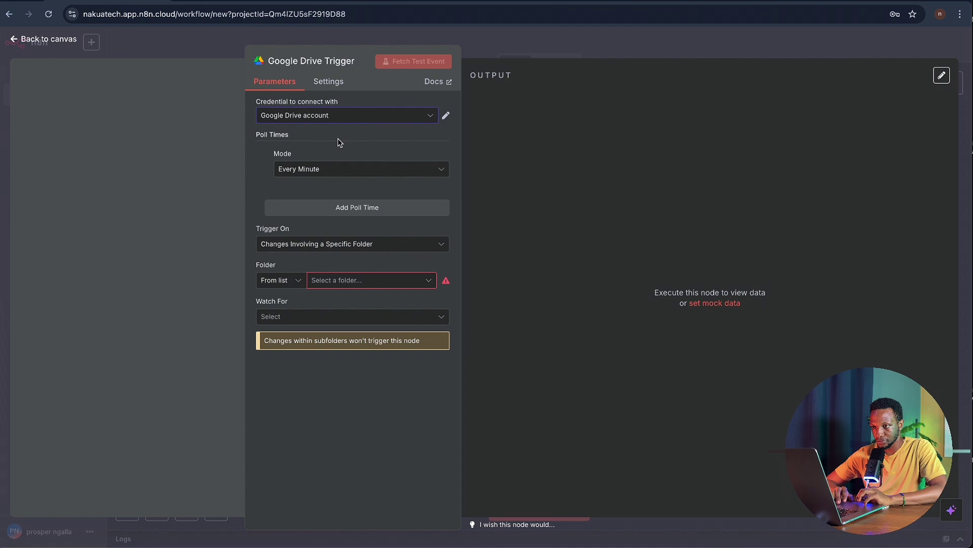
# - Set Trigger On to Changes Involving a Specific Folder and start a new Google Drive credential
pyautogui.click(398, 244)
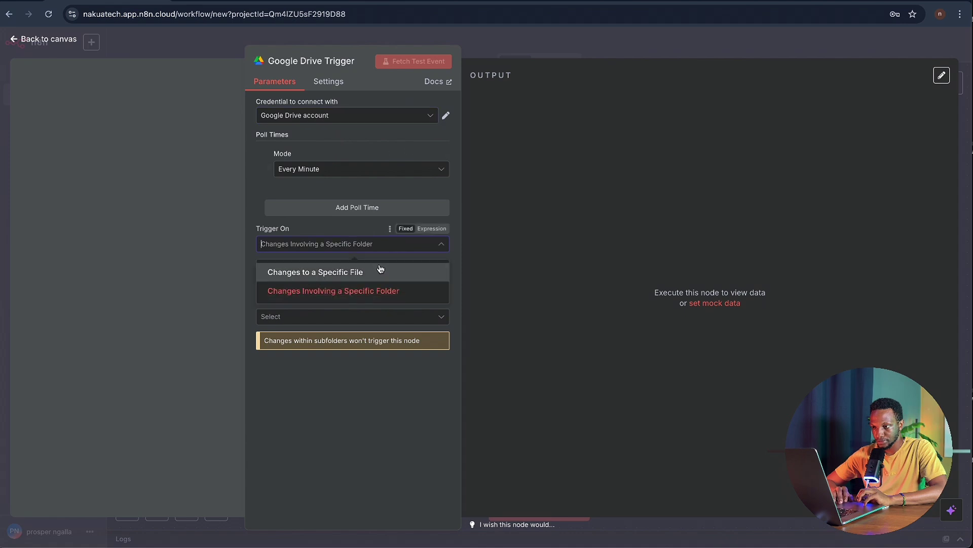
pyautogui.click(379, 272)
pyautogui.click(399, 249)
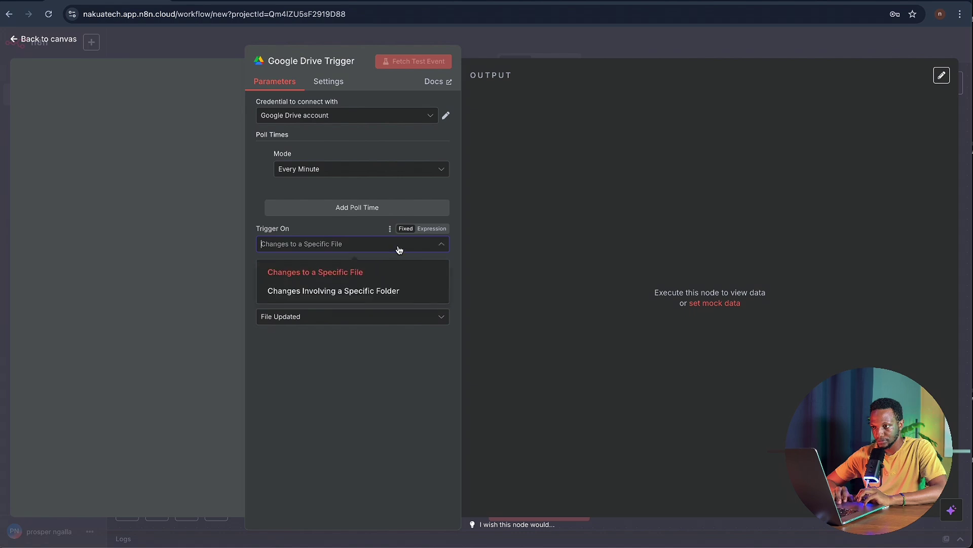
pyautogui.click(385, 291)
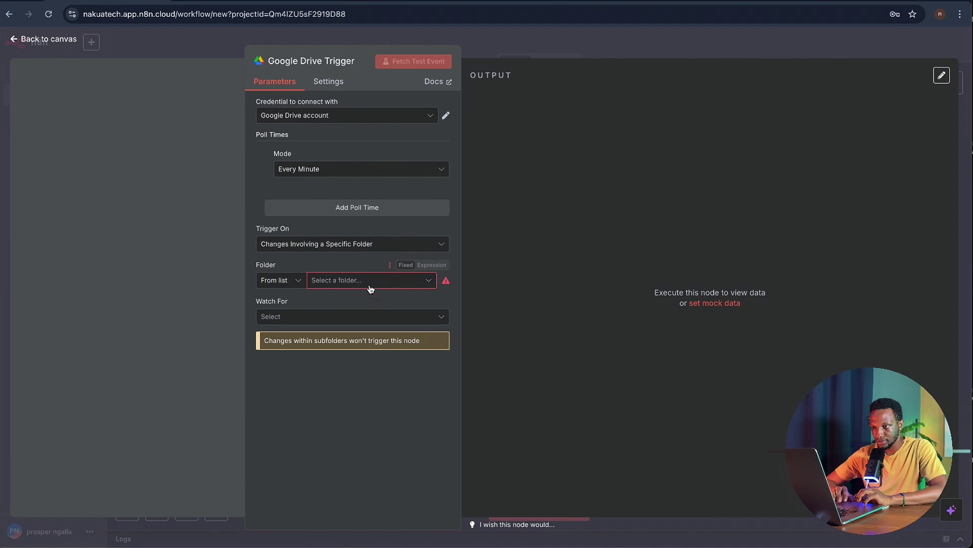
pyautogui.click(380, 118)
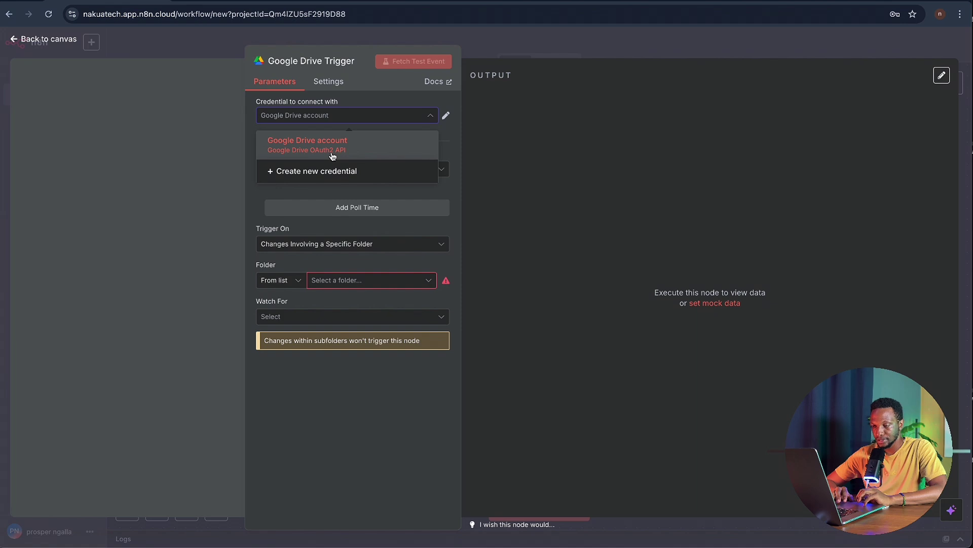
pyautogui.click(331, 170)
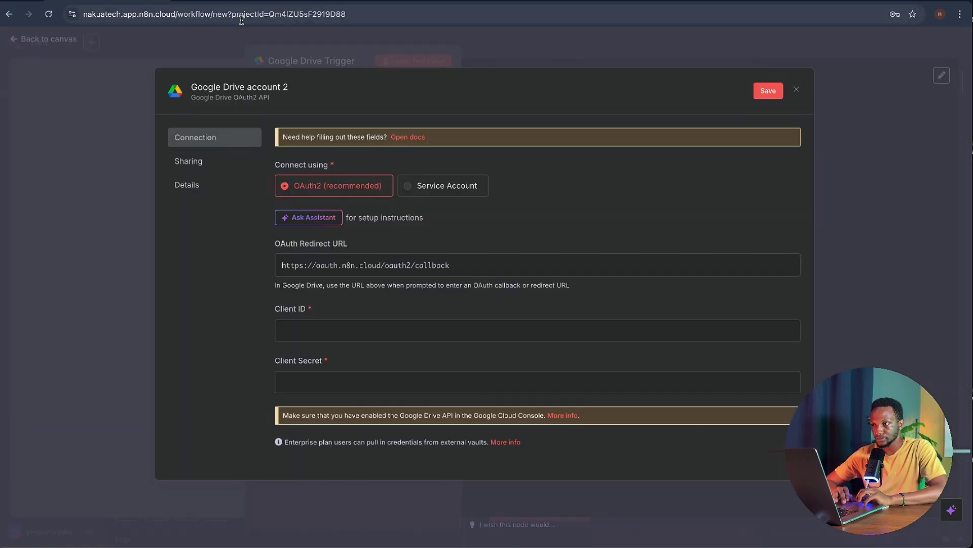
# - Copy the NakuaDemo1 OAuth client's Client ID from Cloud Console and return to n8n
pyautogui.hotkey('ctrl', 'Tab')
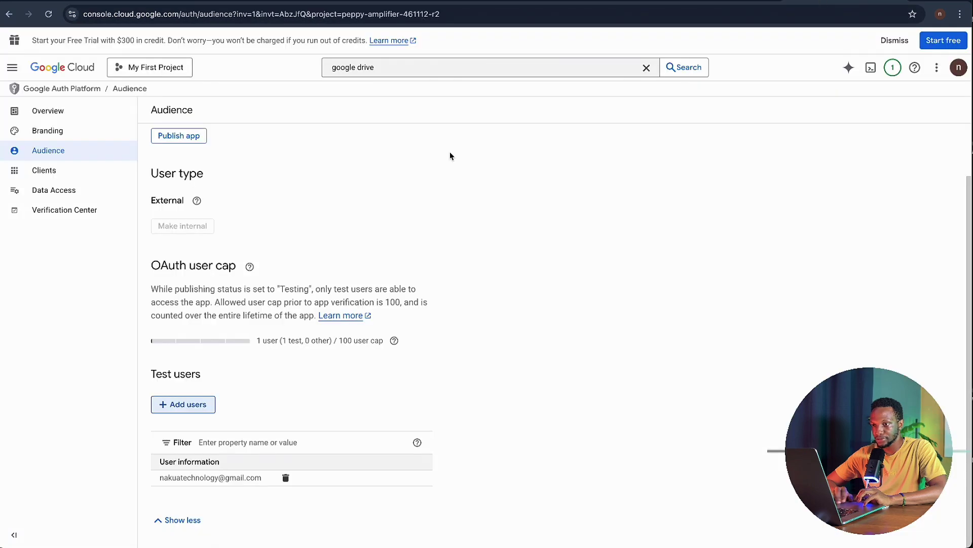
pyautogui.scroll(2, 409, 178)
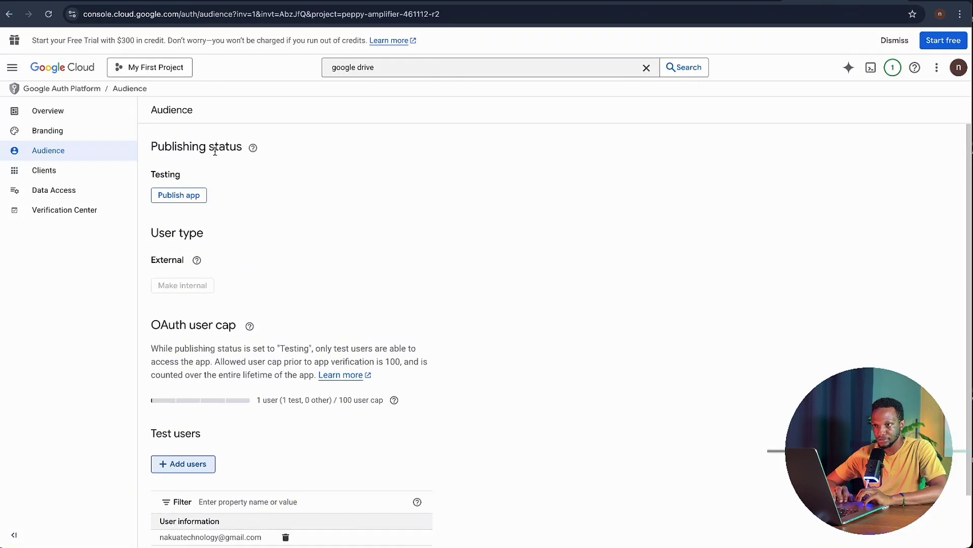
pyautogui.click(8, 20)
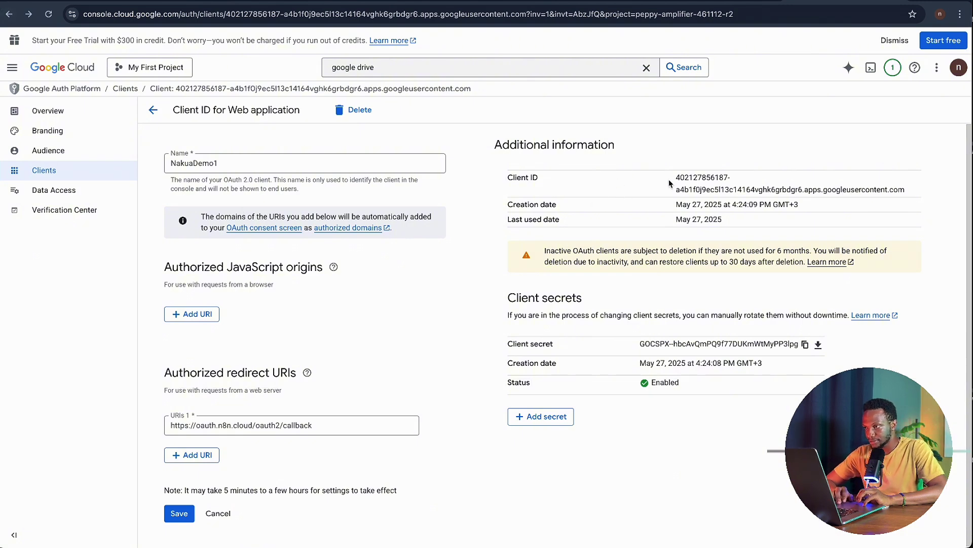
pyautogui.moveTo(674, 176); pyautogui.dragTo(920, 192)
pyautogui.hotkey('ctrl', 'c')
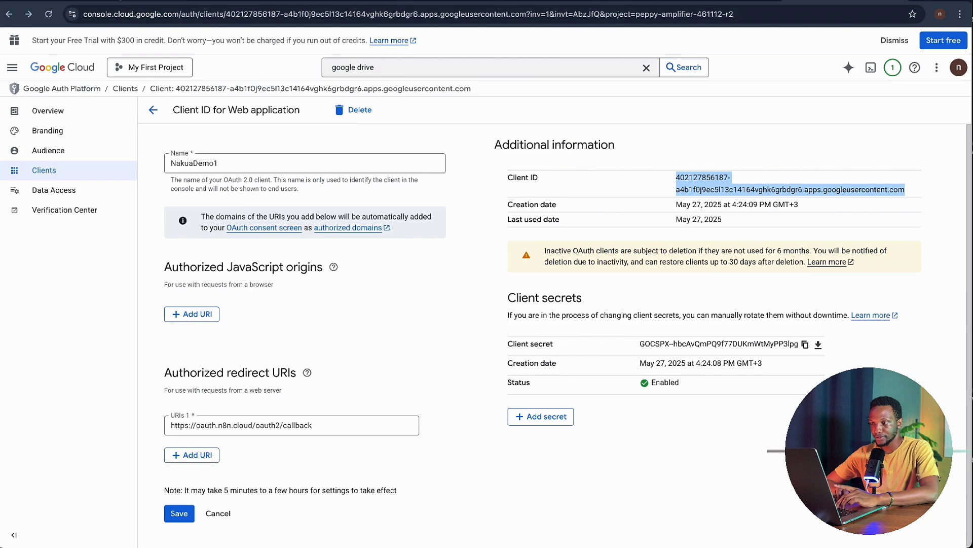
pyautogui.hotkey('ctrl', 'Tab')
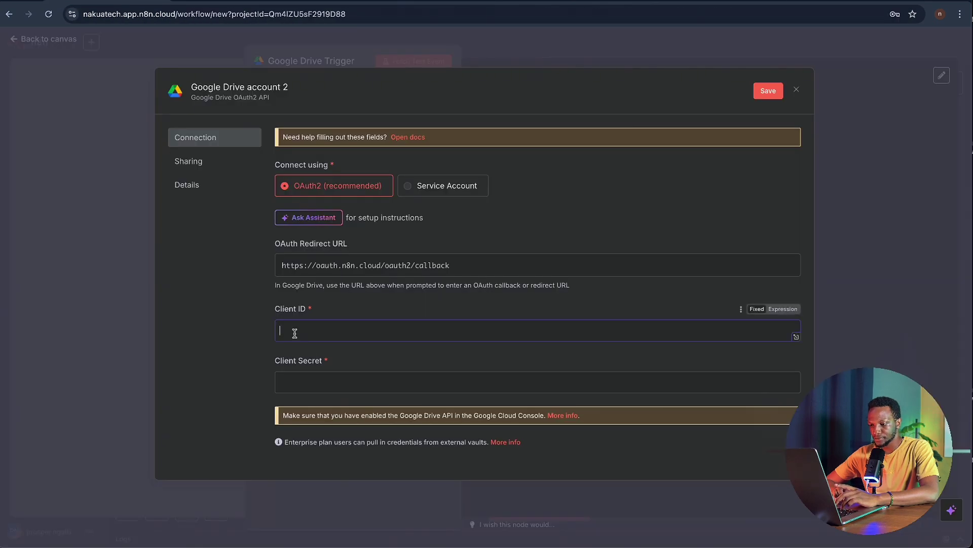
# - Paste the Client ID and the copied Client Secret into Google Drive account 2 and save it
pyautogui.hotkey('ctrl', 'v')
pyautogui.click(331, 382)
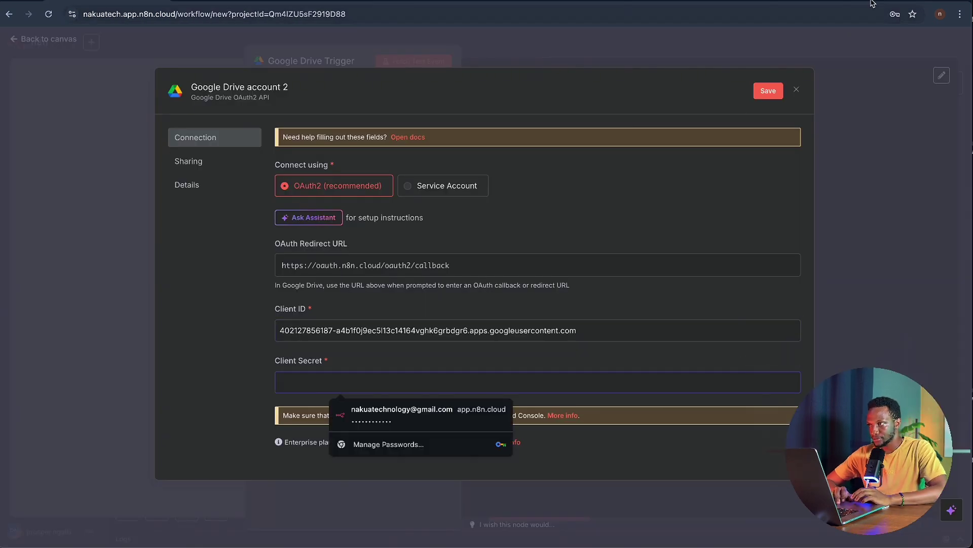
pyautogui.hotkey('ctrl', 'Tab')
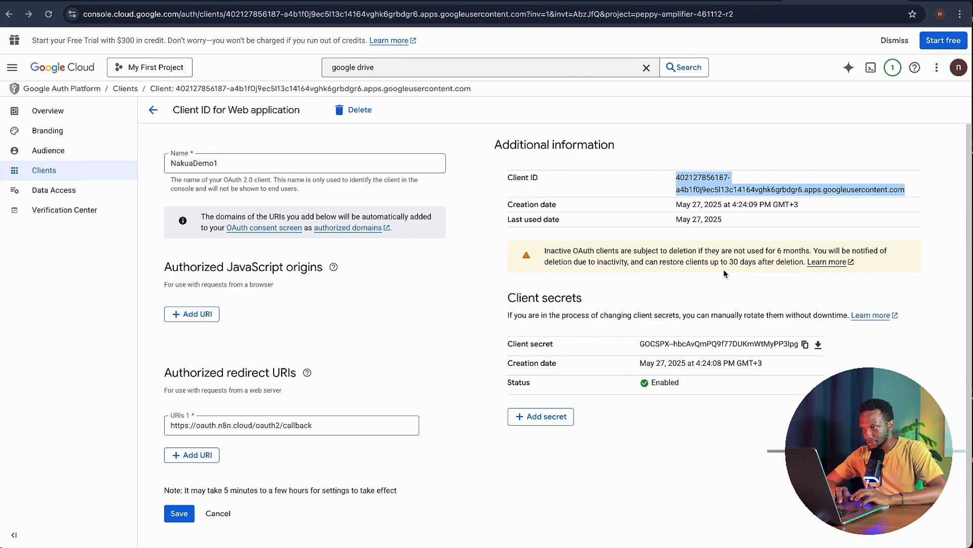
pyautogui.click(805, 344)
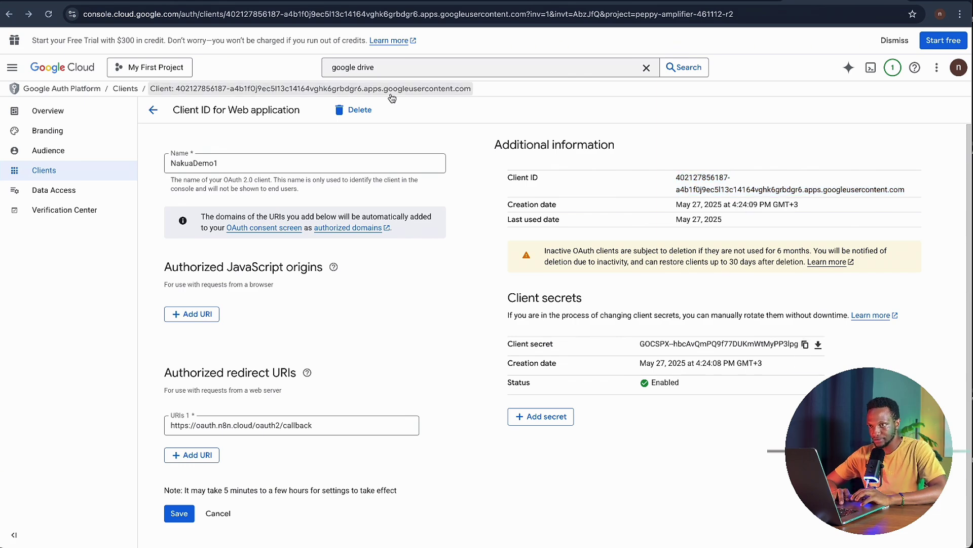
pyautogui.click(116, 1)
pyautogui.click(330, 373)
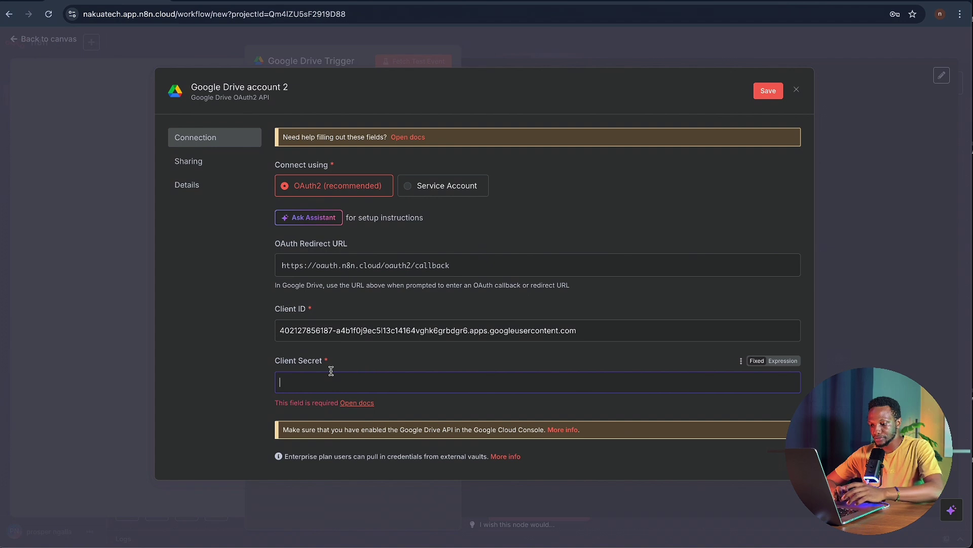
pyautogui.hotkey('ctrl', 'v')
pyautogui.click(766, 93)
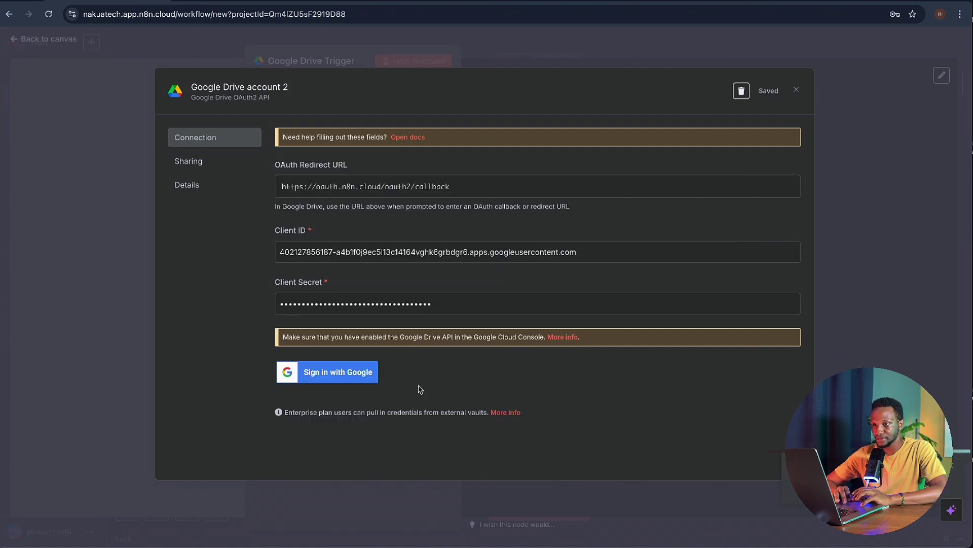
# - Sign in with Google, pass the unverified-app warning, and grant n8n.cloud all requested Drive permissions
pyautogui.click(323, 376)
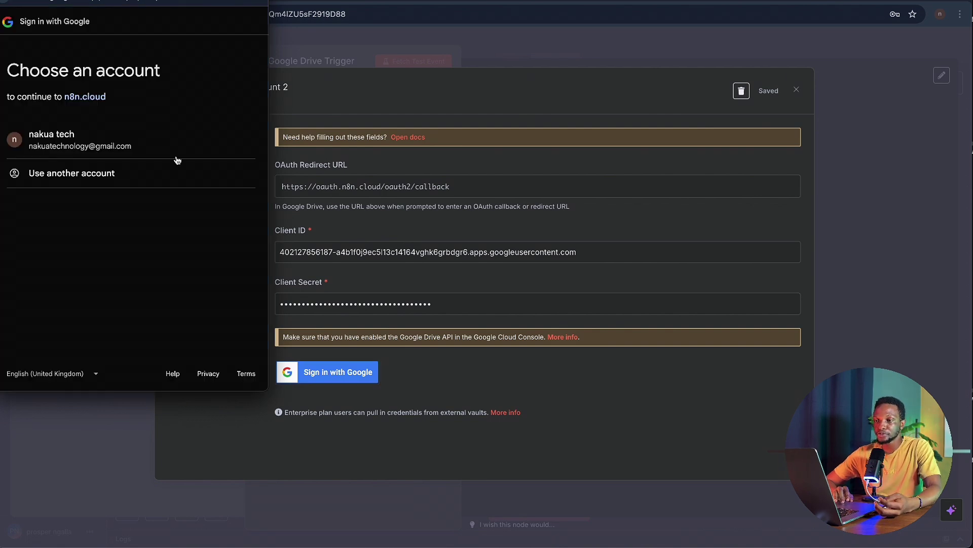
pyautogui.click(113, 138)
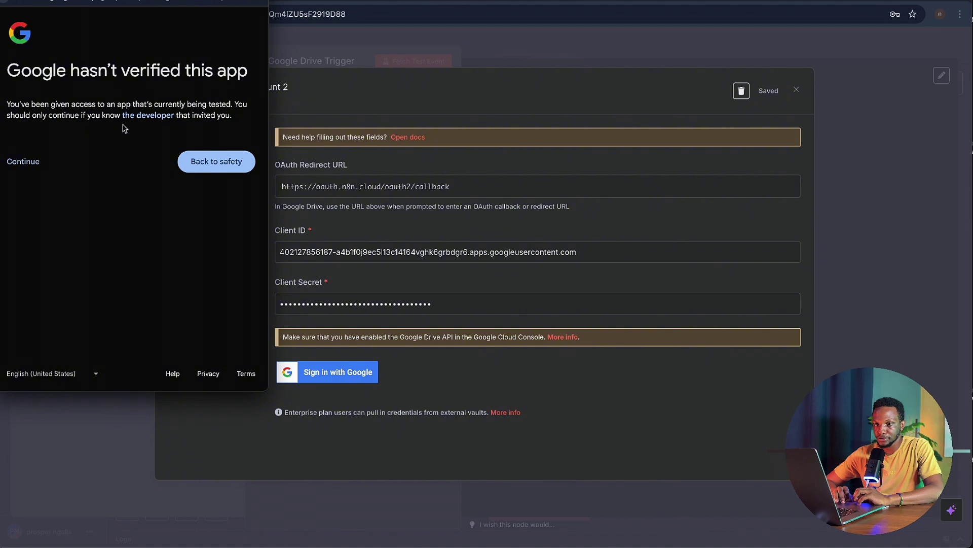
pyautogui.click(33, 161)
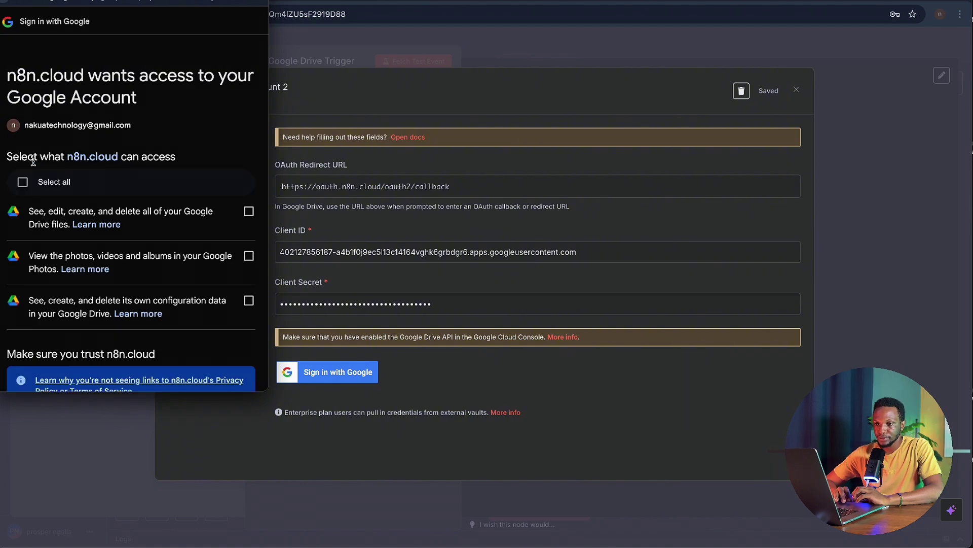
pyautogui.click(27, 187)
pyautogui.scroll(-4, 211, 159)
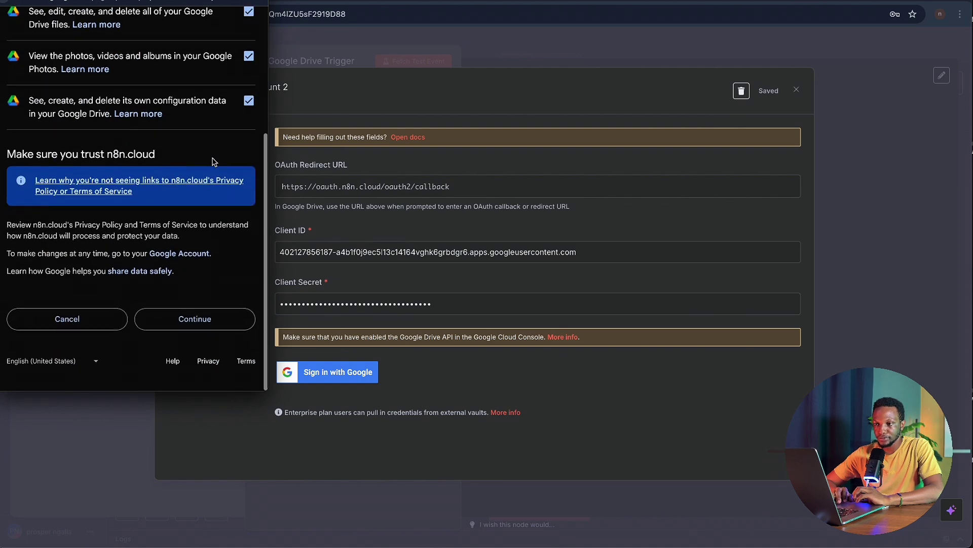
pyautogui.click(205, 332)
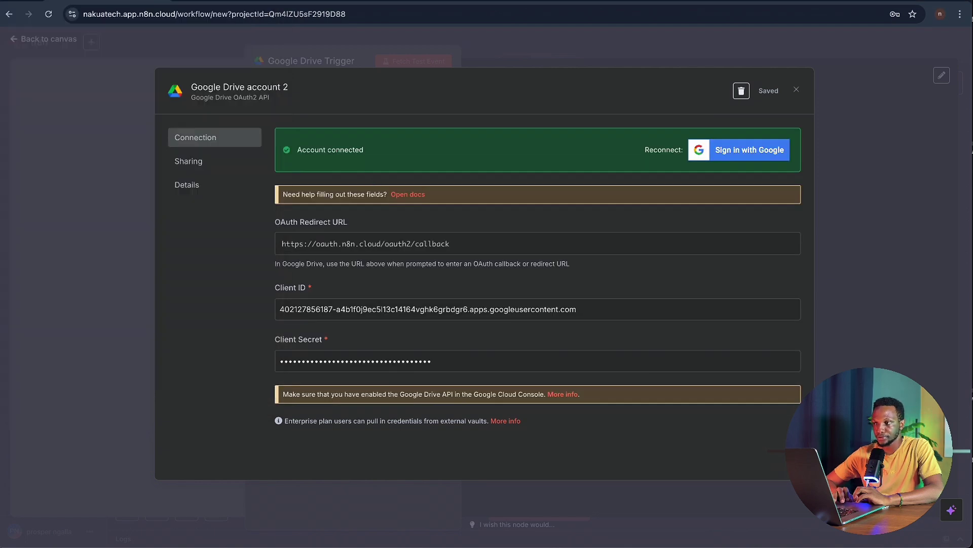
# - Close the credential dialog, pick the NakuaTech 2025 folder, and set Watch For to File Created
pyautogui.click(797, 90)
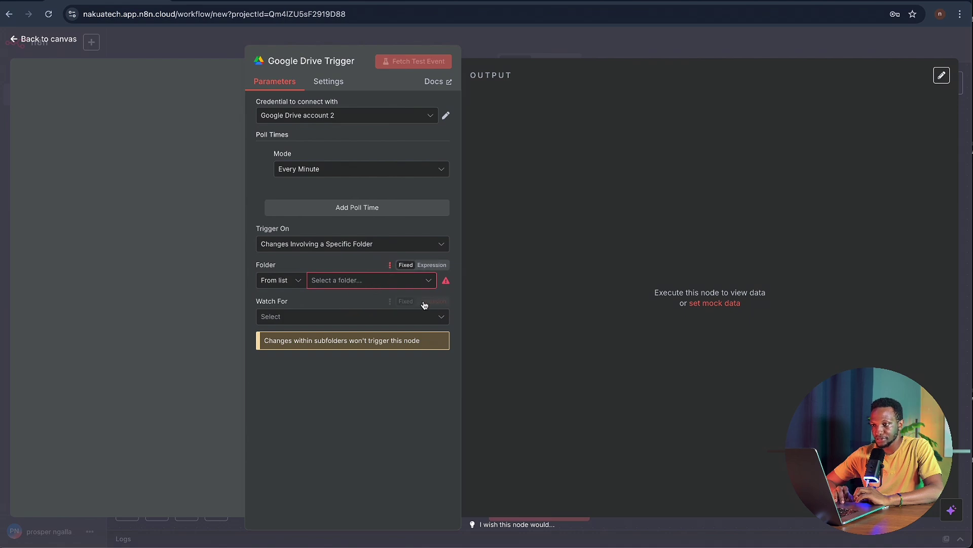
pyautogui.click(411, 280)
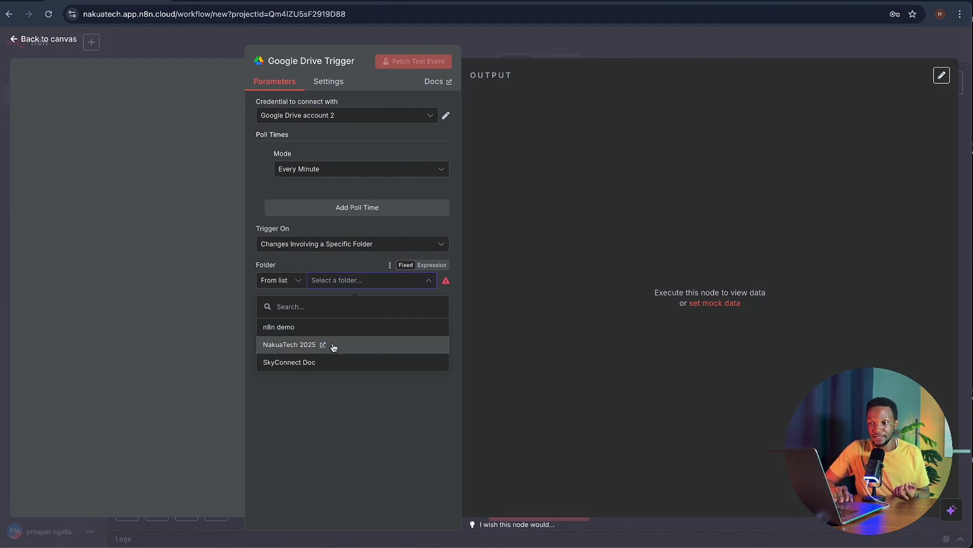
pyautogui.click(333, 346)
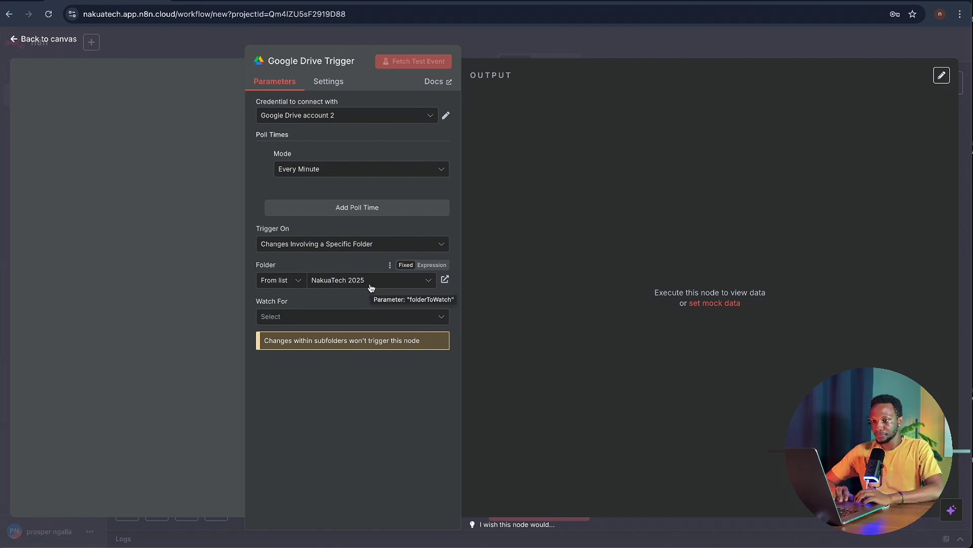
pyautogui.click(404, 320)
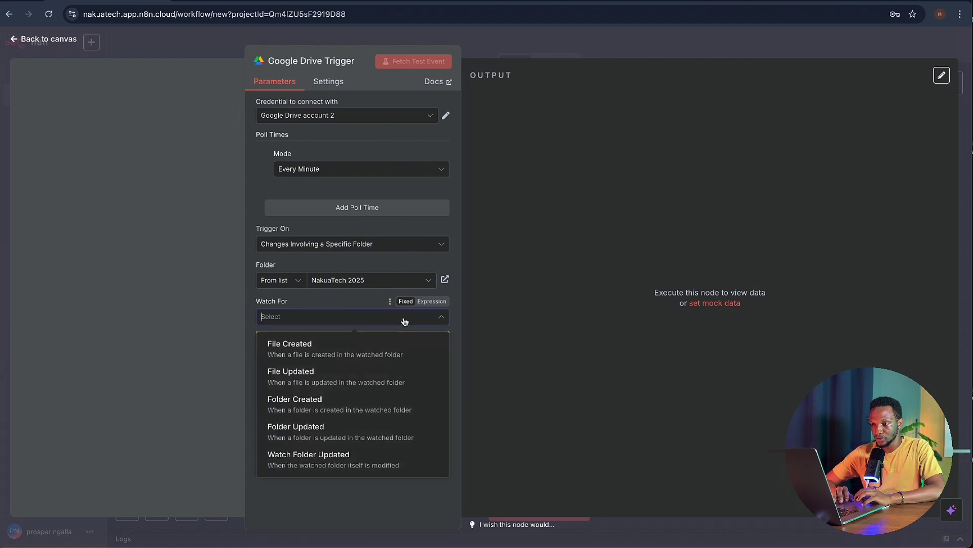
pyautogui.click(386, 364)
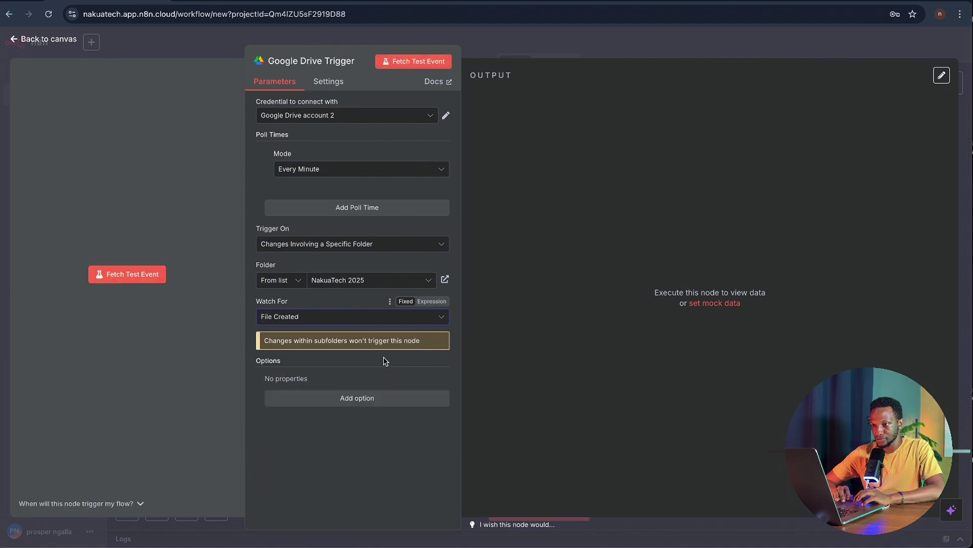
# - Fetch a Google Drive Trigger test event and review the NakuaTech Company Overview item
pyautogui.click(419, 61)
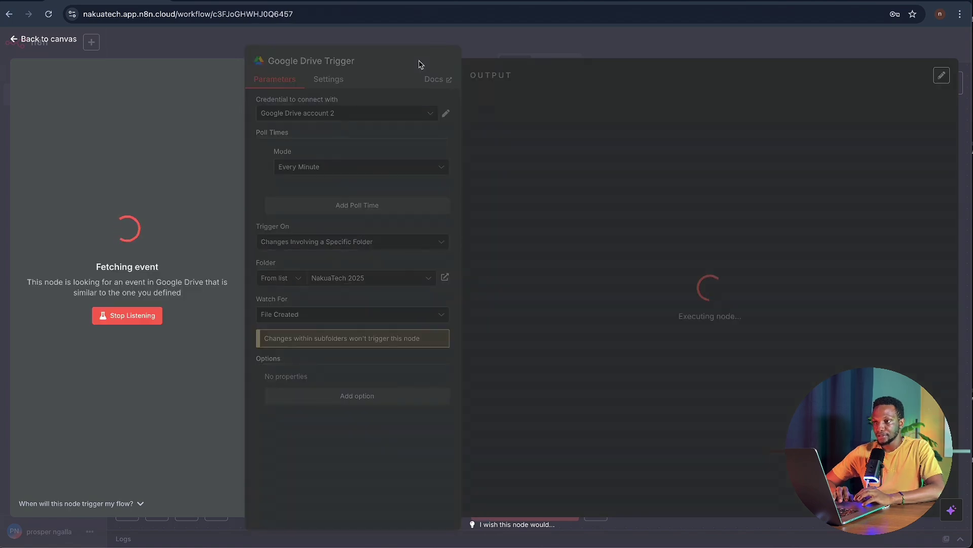
pyautogui.scroll(-5, 661, 386)
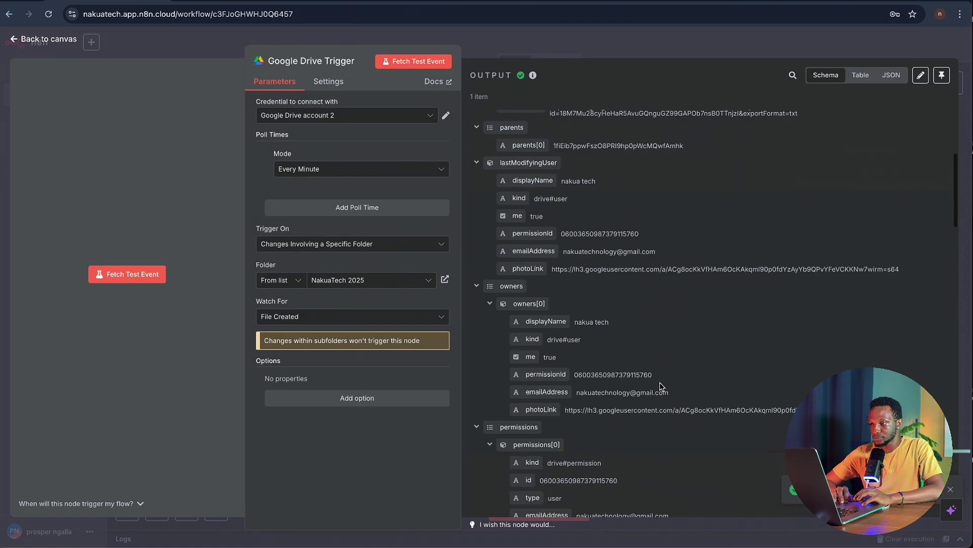
pyautogui.scroll(-12, 661, 387)
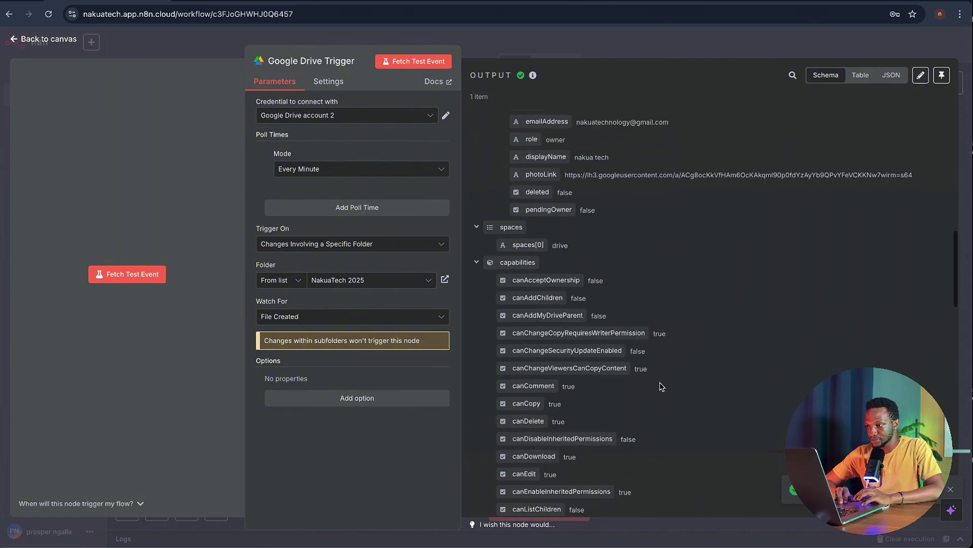
pyautogui.scroll(-10, 661, 384)
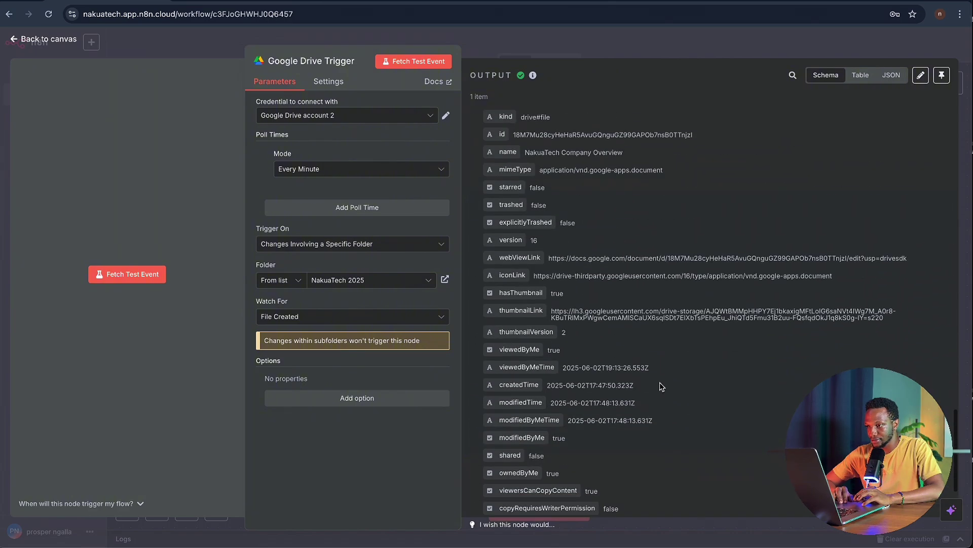
pyautogui.scroll(4, 660, 385)
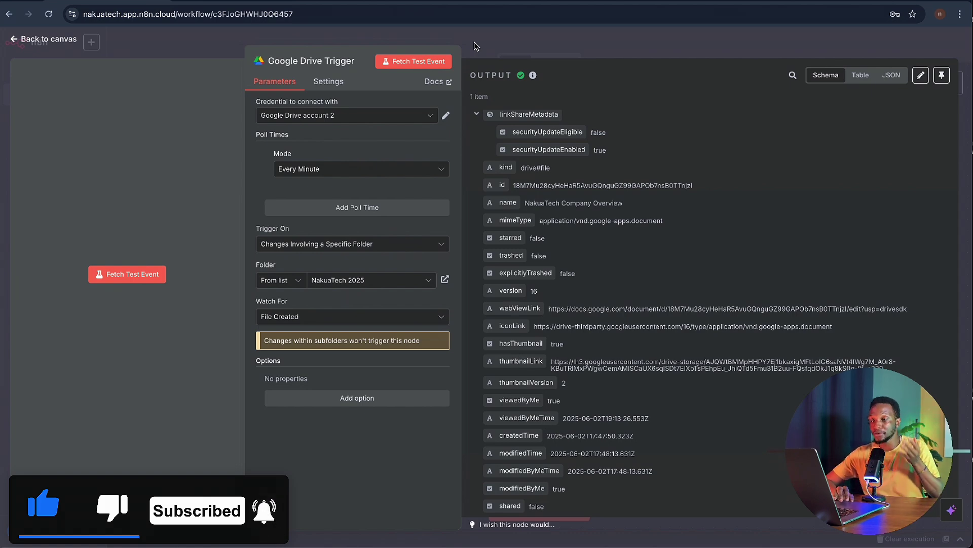
# - Add a Google Drive 'Download file' node after the trigger
pyautogui.click(475, 43)
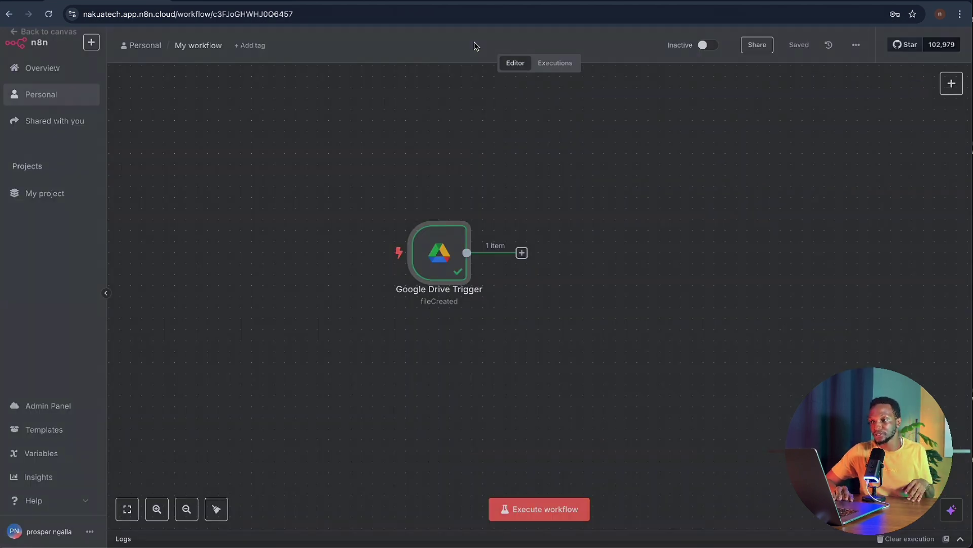
pyautogui.scroll(-2, 538, 233)
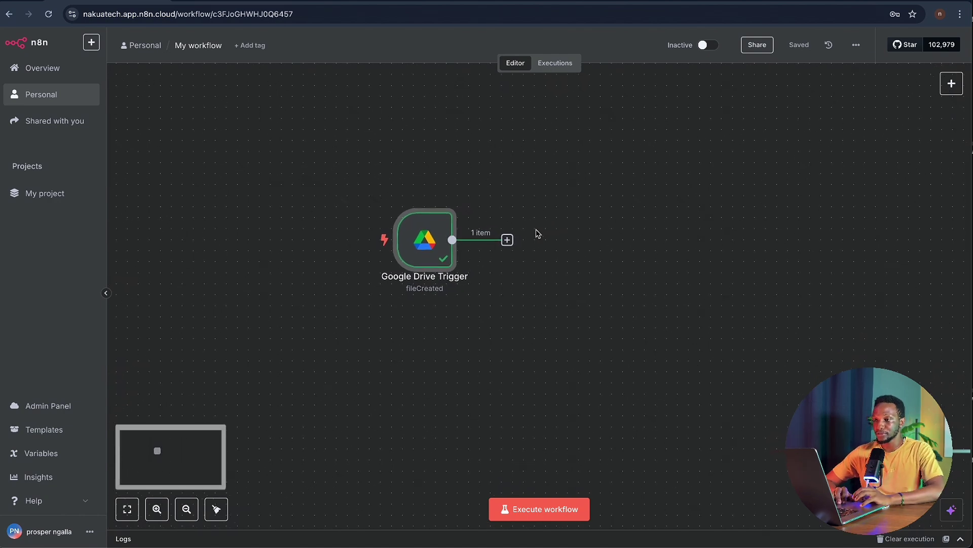
pyautogui.scroll(-1, 537, 233)
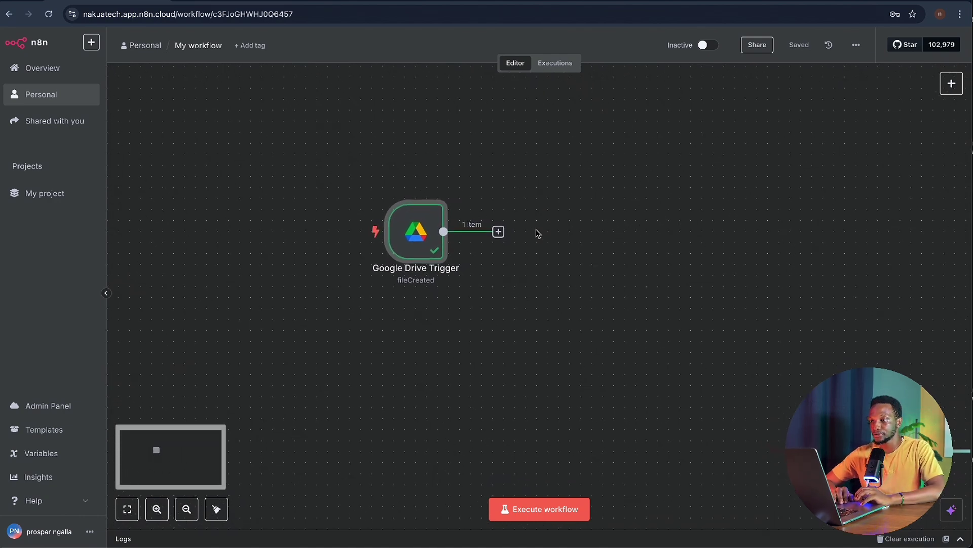
pyautogui.click(496, 229)
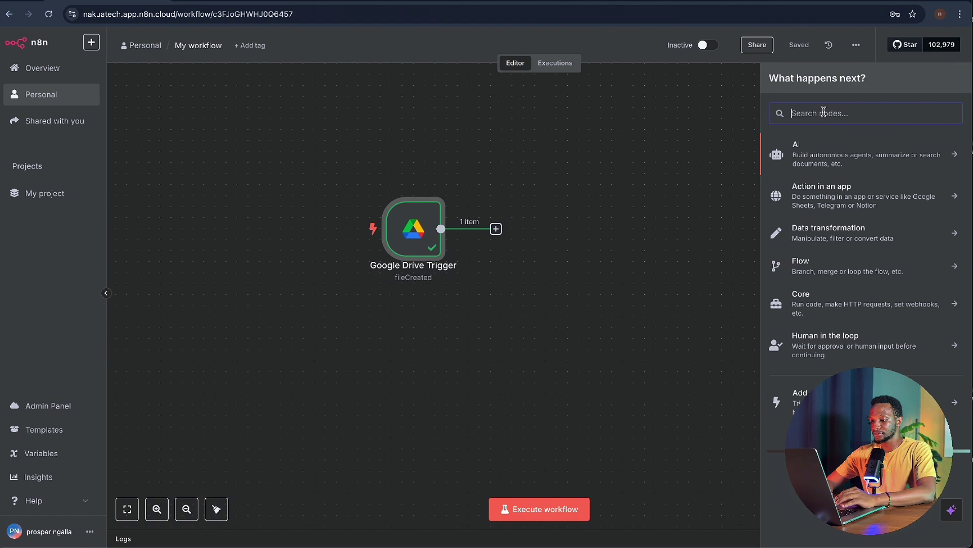
pyautogui.write('drive')
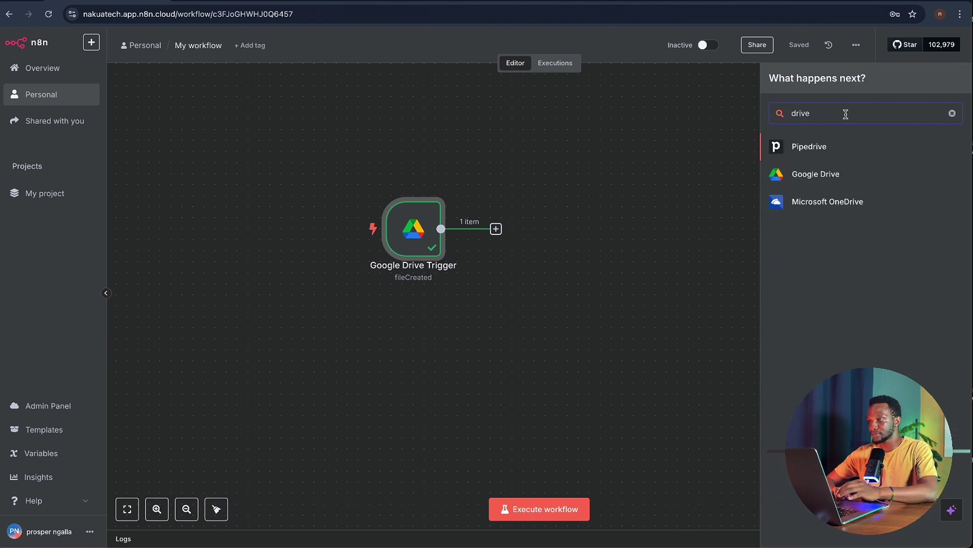
pyautogui.click(839, 171)
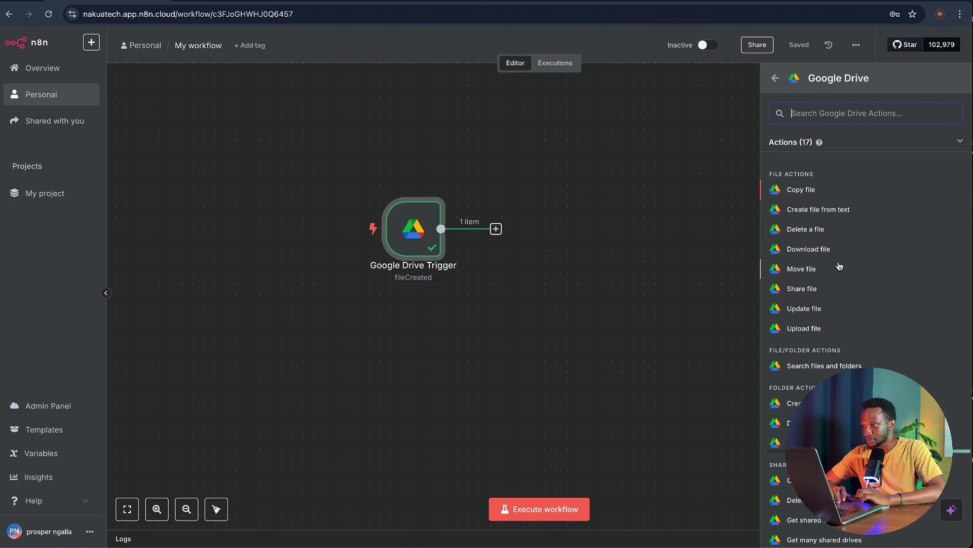
pyautogui.click(819, 251)
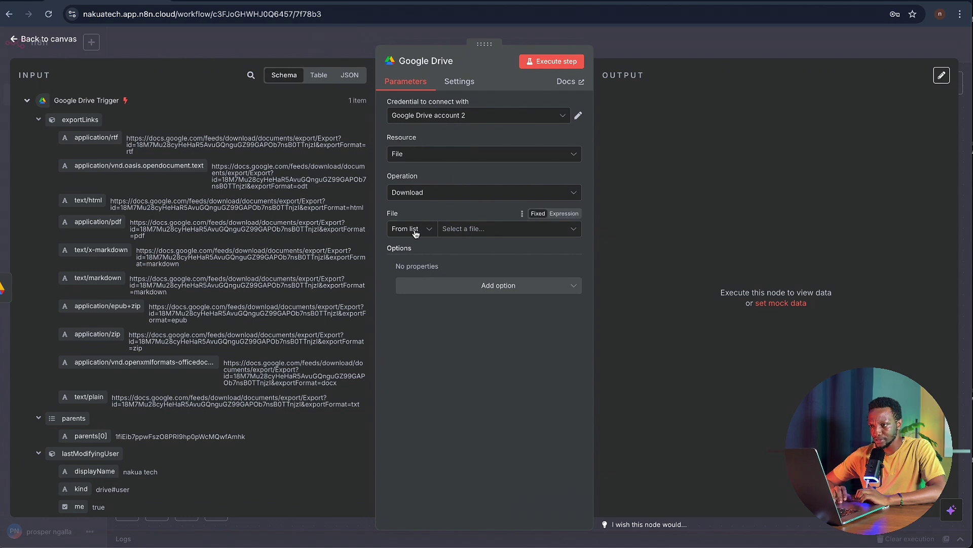
# - Set the download File By ID to {{ $json.id }}, run it to get the 198 kB docx
pyautogui.click(484, 234)
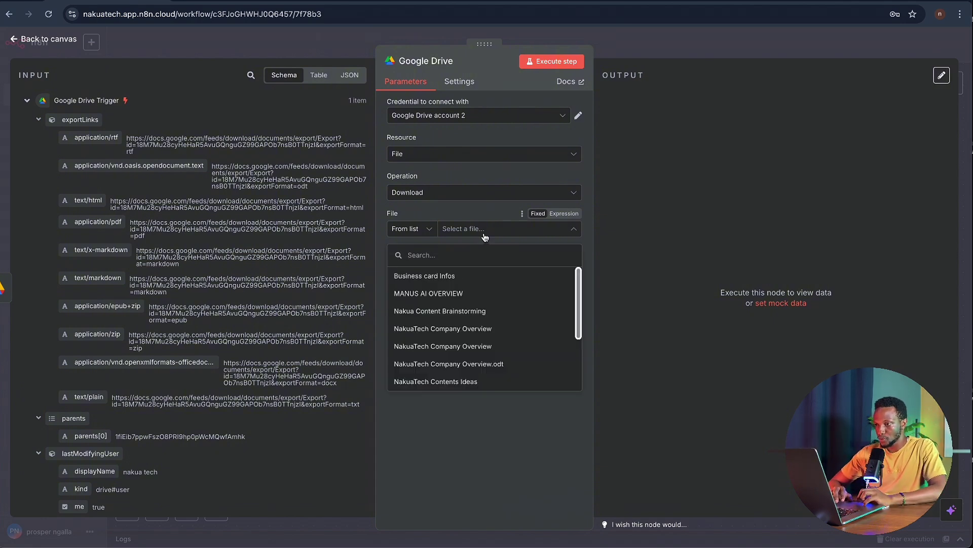
pyautogui.scroll(-1, 478, 293)
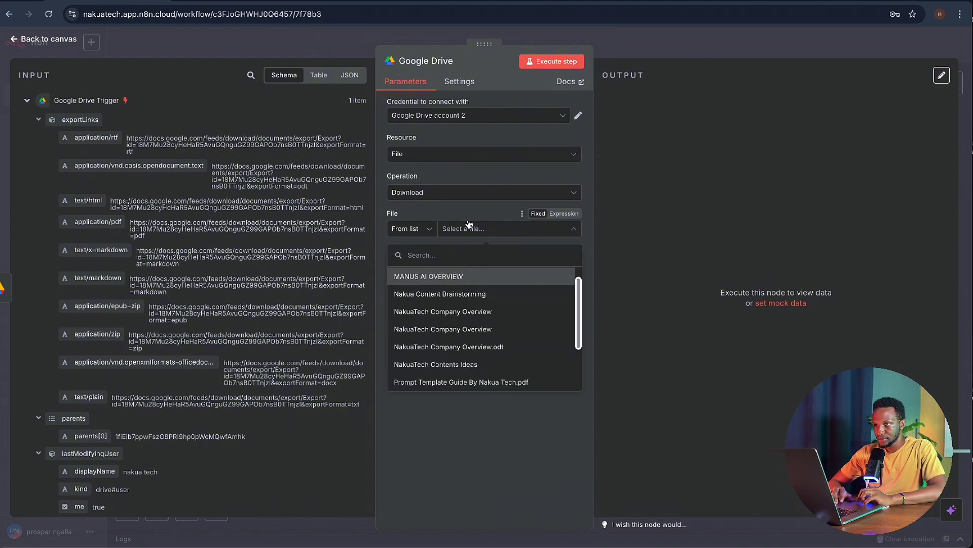
pyautogui.click(469, 224)
pyautogui.scroll(-2, 232, 358)
pyautogui.scroll(-20, 232, 358)
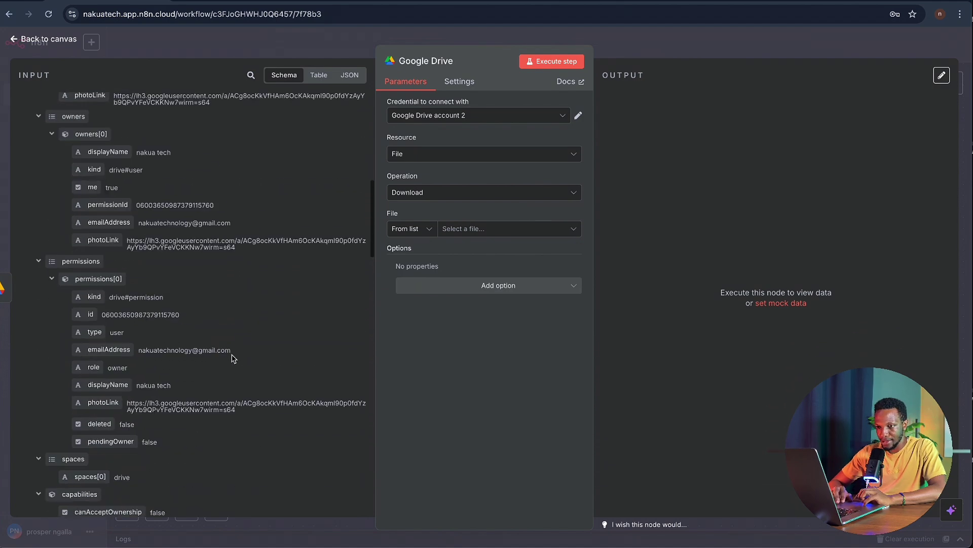
pyautogui.scroll(-20, 233, 357)
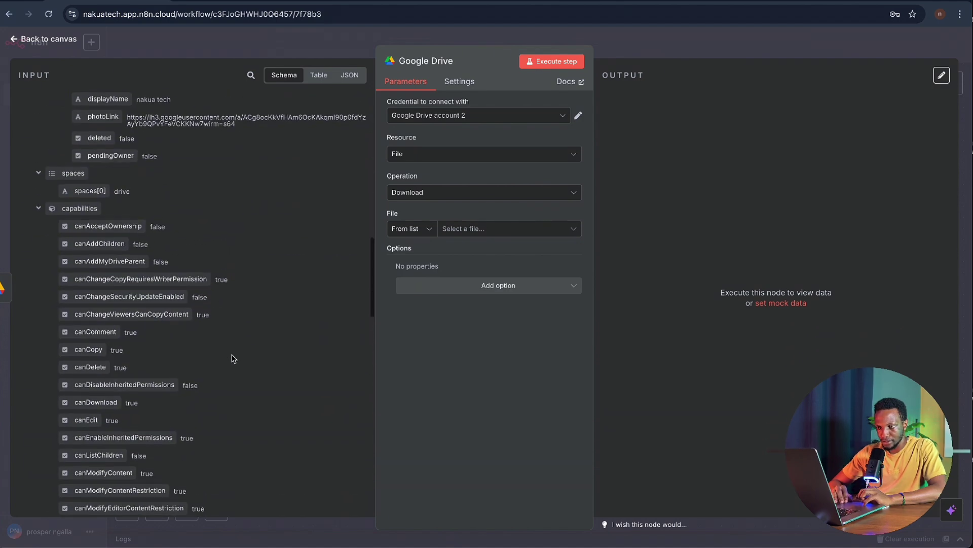
pyautogui.scroll(-5, 232, 357)
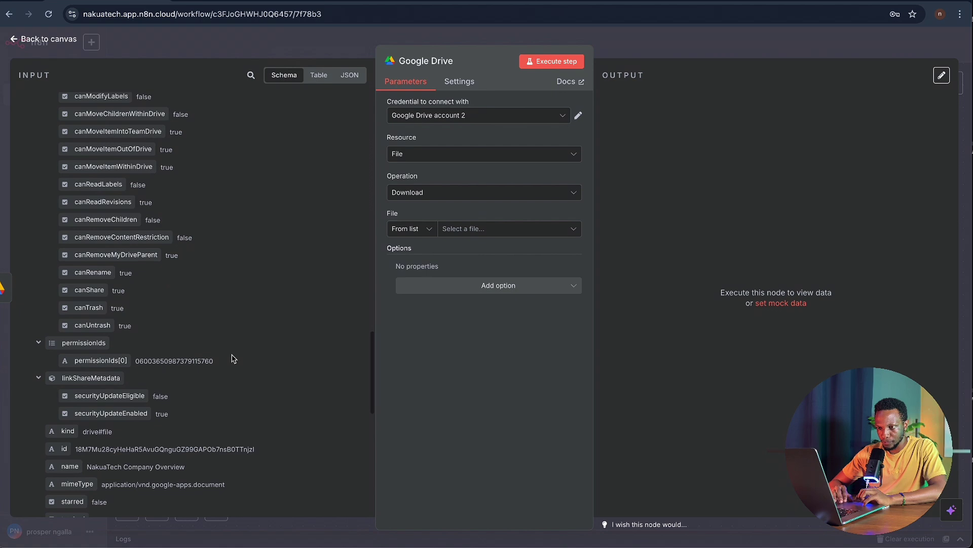
pyautogui.scroll(-1, 232, 357)
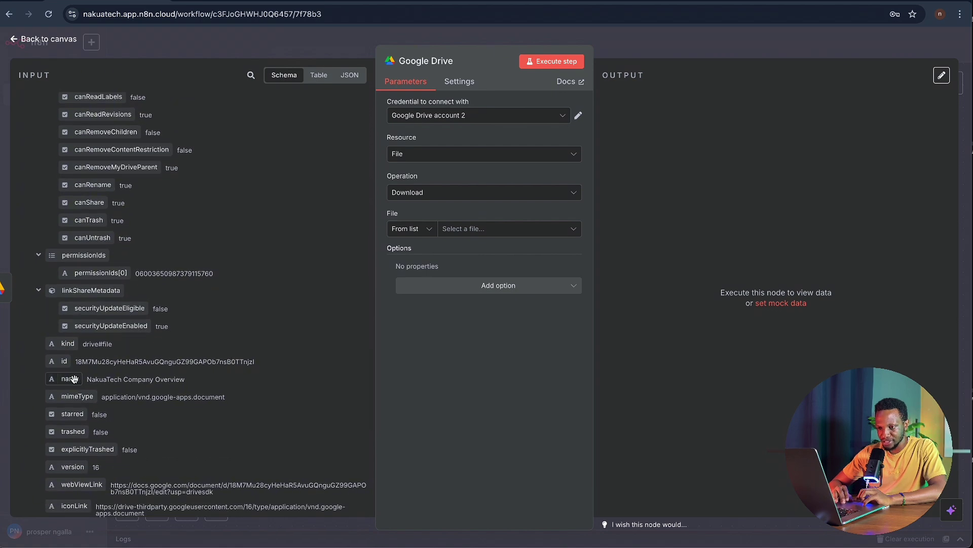
pyautogui.moveTo(54, 361); pyautogui.dragTo(475, 231)
pyautogui.click(490, 210)
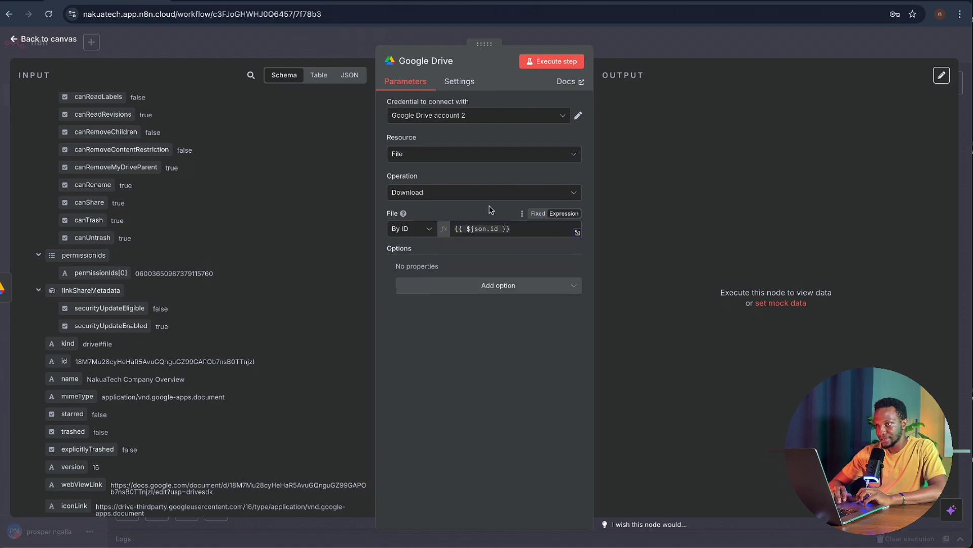
pyautogui.click(553, 61)
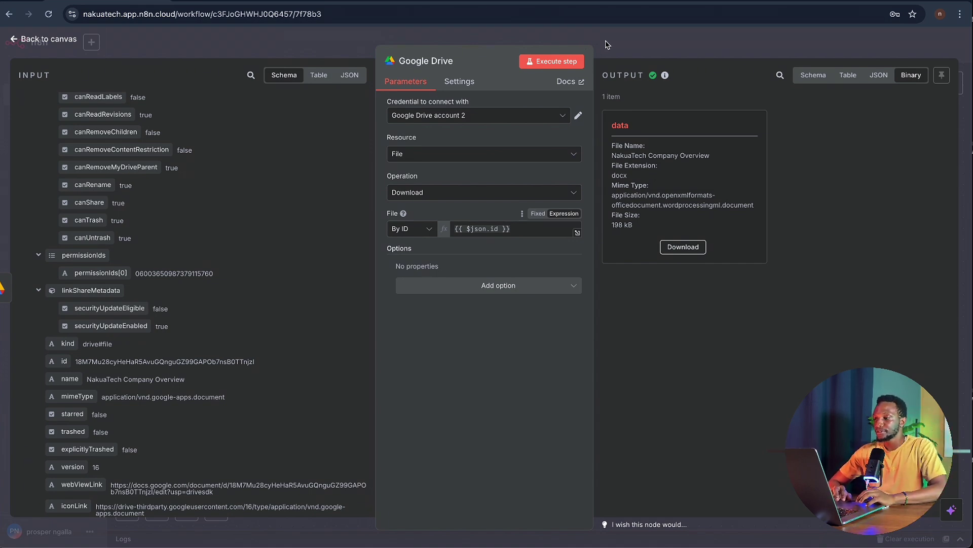
pyautogui.click(607, 44)
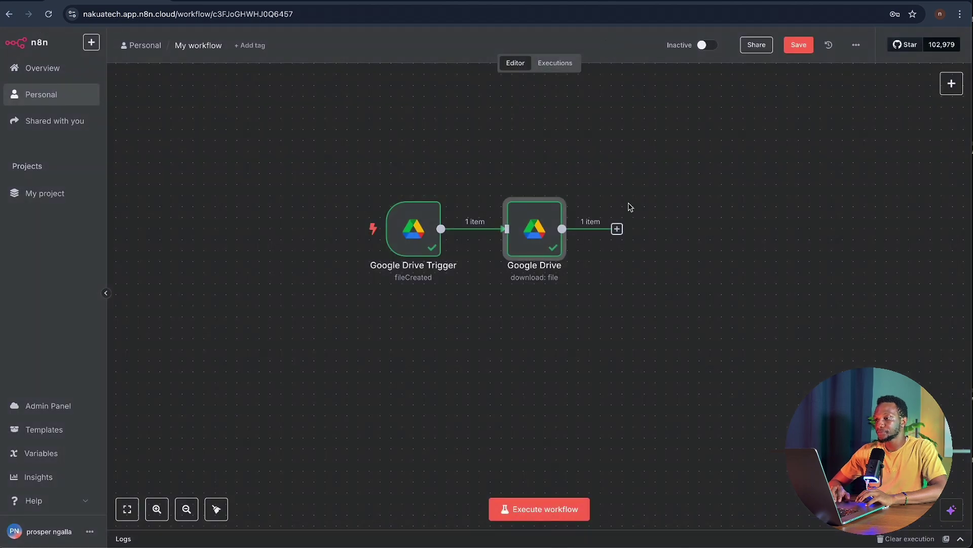
# - Recheck the Google Drive output, then pick Pinecone Vector Store as the next node
pyautogui.doubleClick(535, 233)
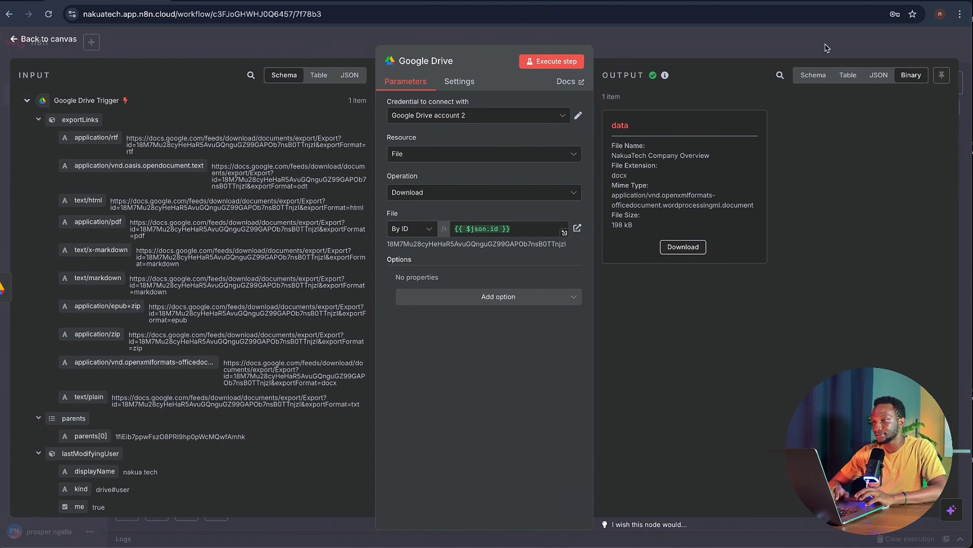
pyautogui.click(627, 41)
pyautogui.hscroll(2, 634, 223)
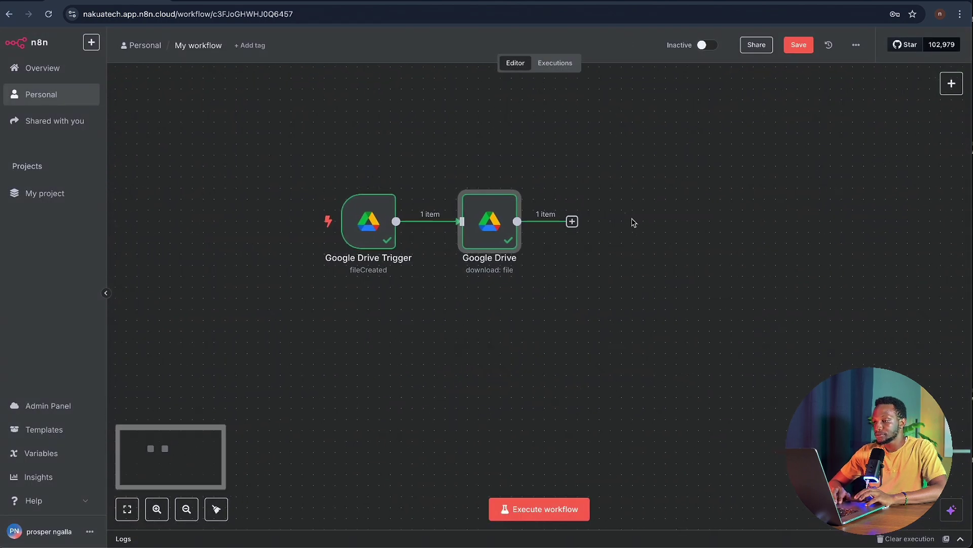
pyautogui.click(565, 220)
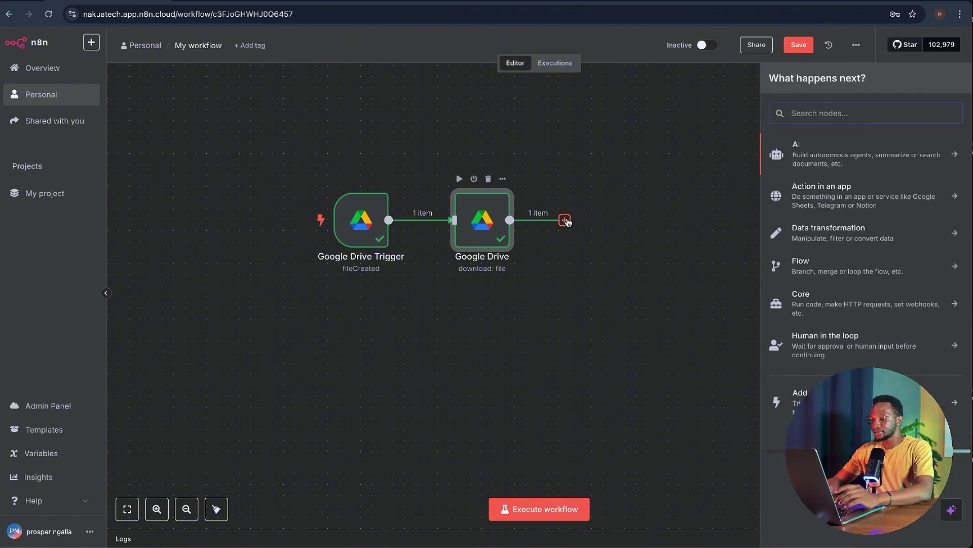
pyautogui.write('pine')
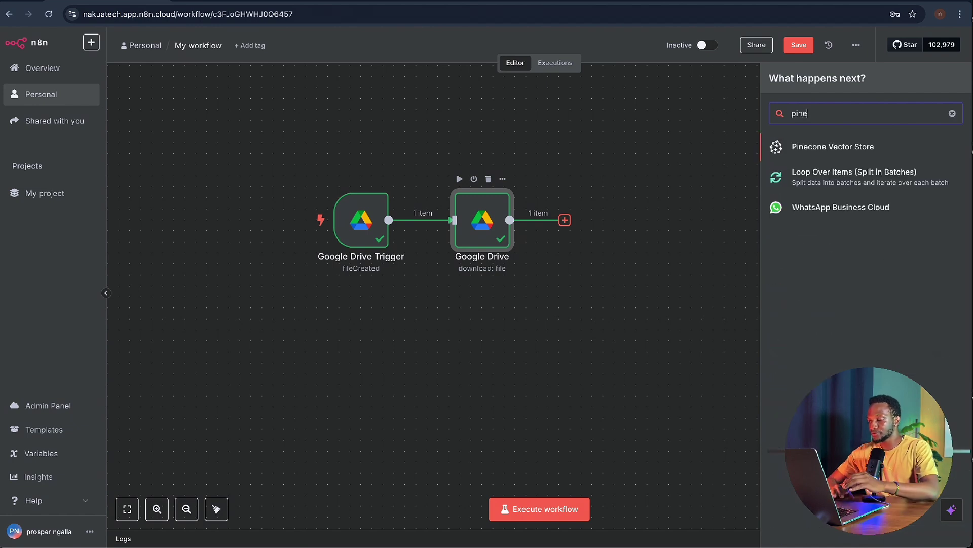
pyautogui.click(810, 149)
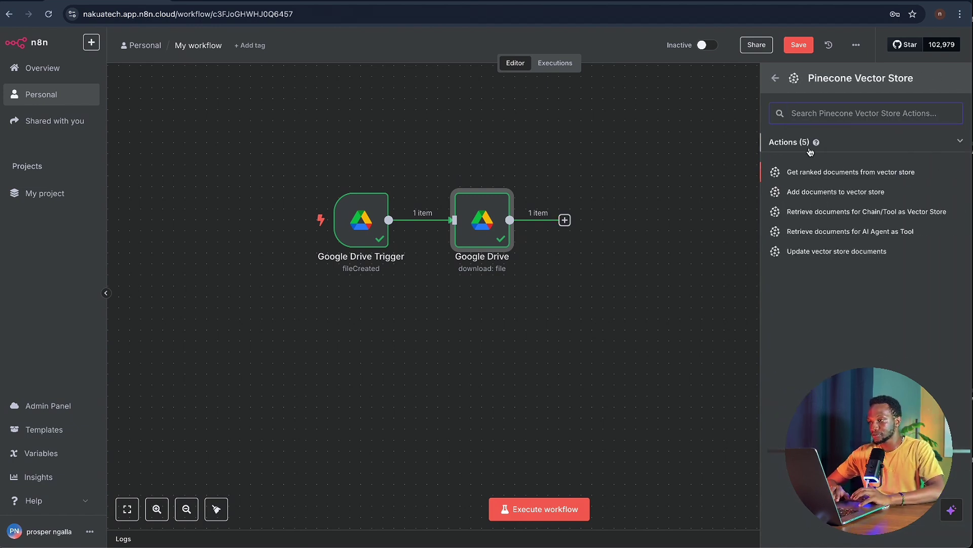
# - Set Pinecone Vector Store to Add documents using PineconeApi account 2, then open a new browser tab
pyautogui.click(831, 198)
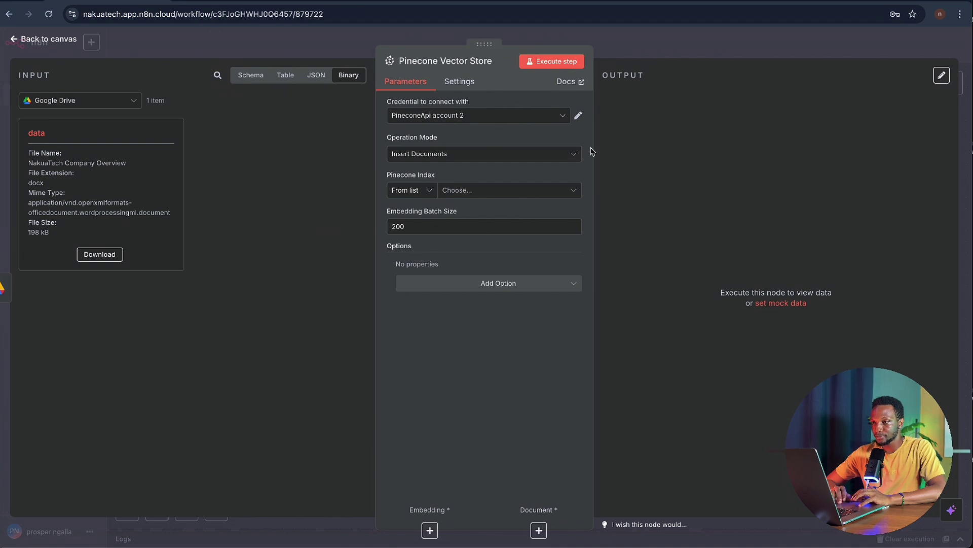
pyautogui.click(506, 118)
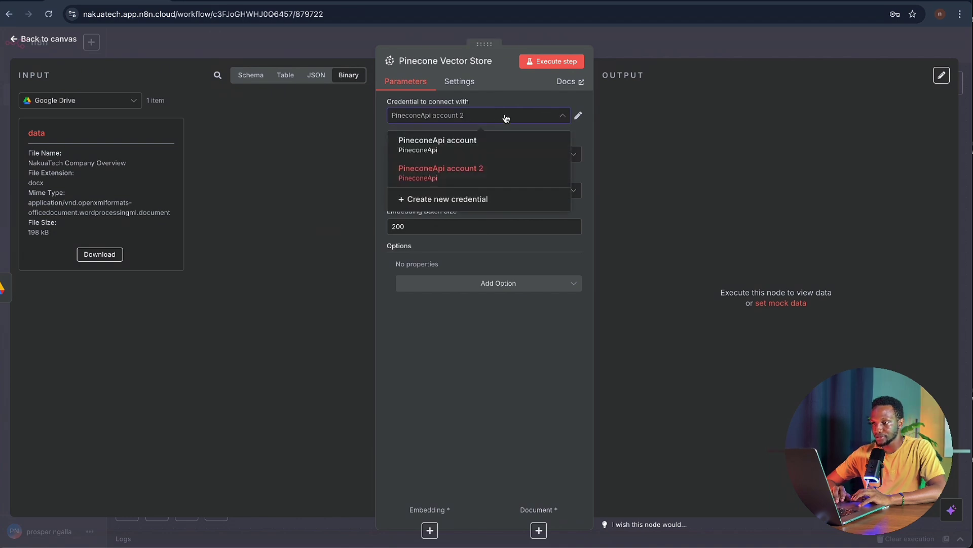
pyautogui.click(498, 177)
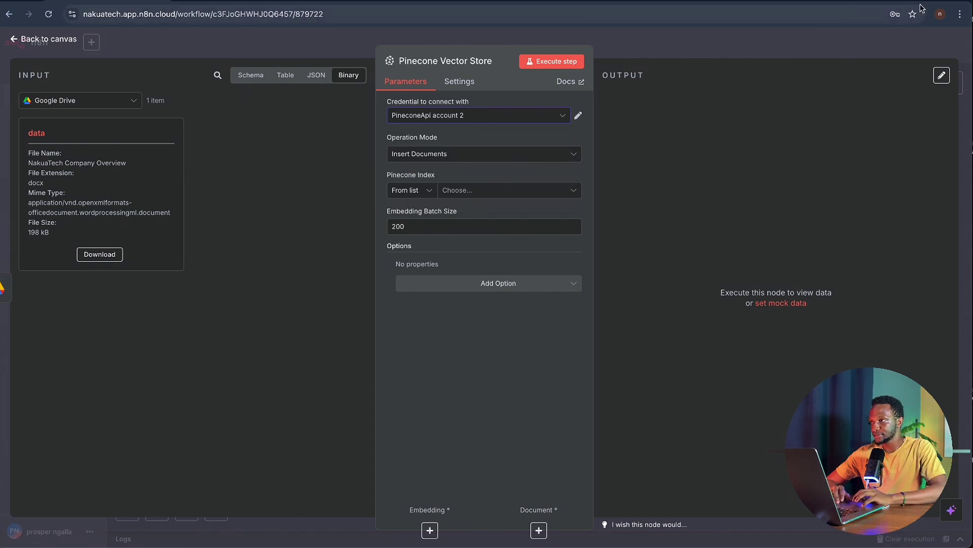
pyautogui.hotkey('ctrl', 't')
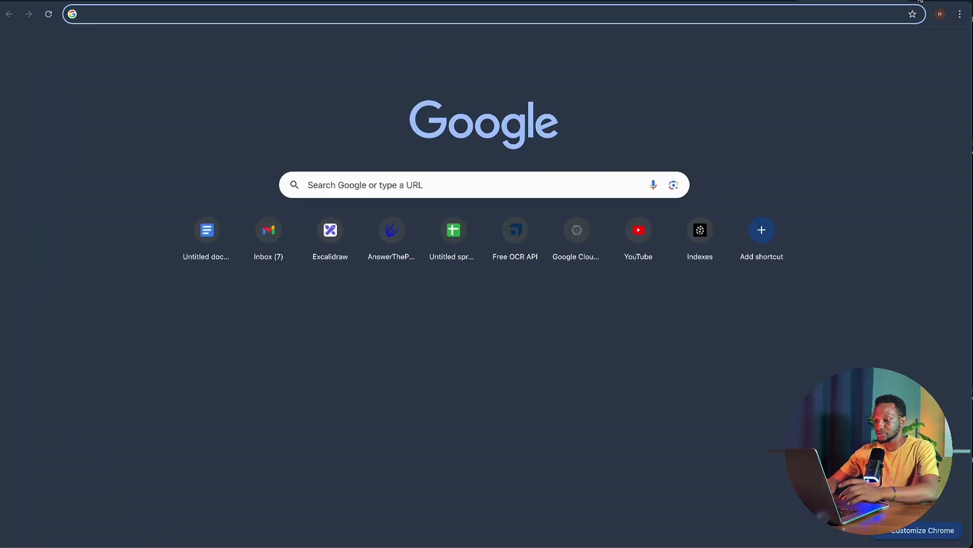
# - Run a first Google search for Pinecone and dismiss the location permission prompt
pyautogui.write('pne')
pyautogui.press('BackSpace')
pyautogui.press('BackSpace')
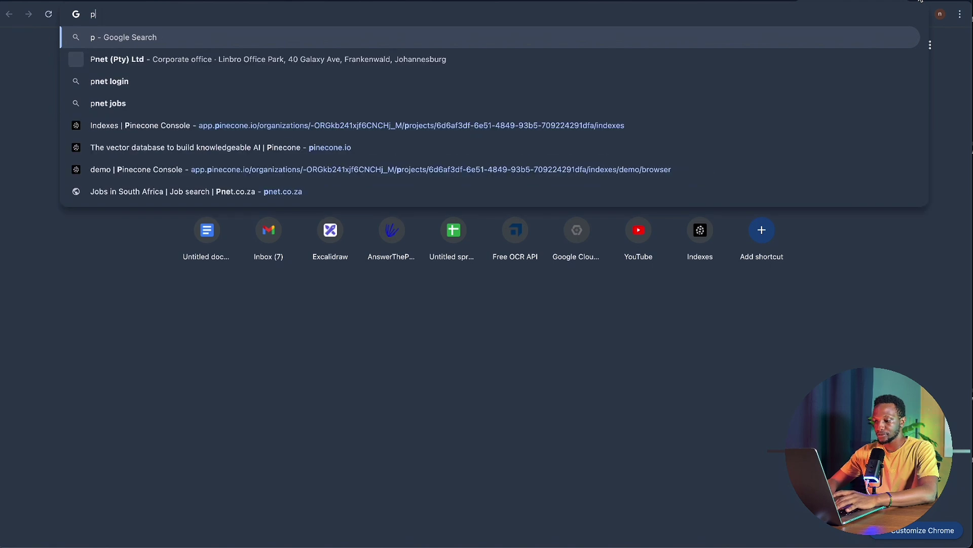
pyautogui.write('ine')
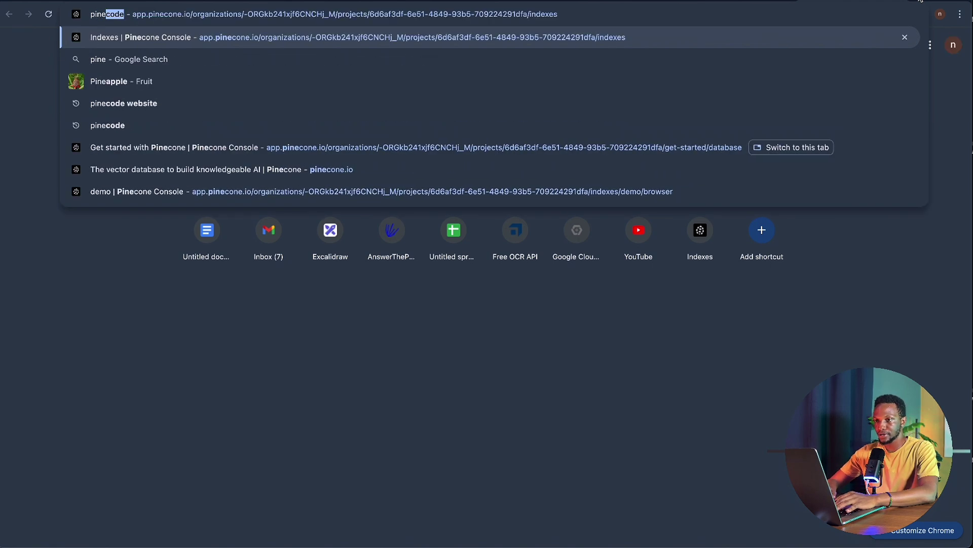
pyautogui.write('de')
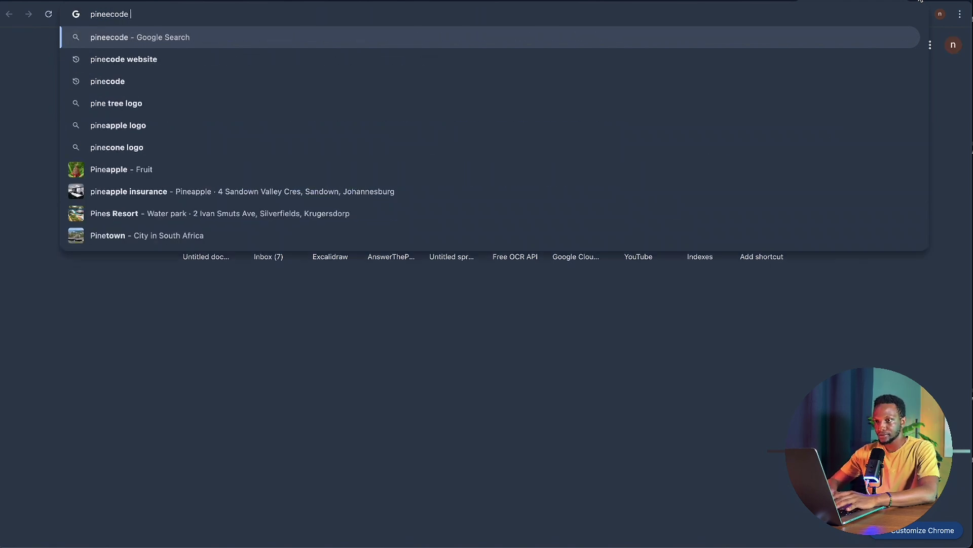
pyautogui.press('Return')
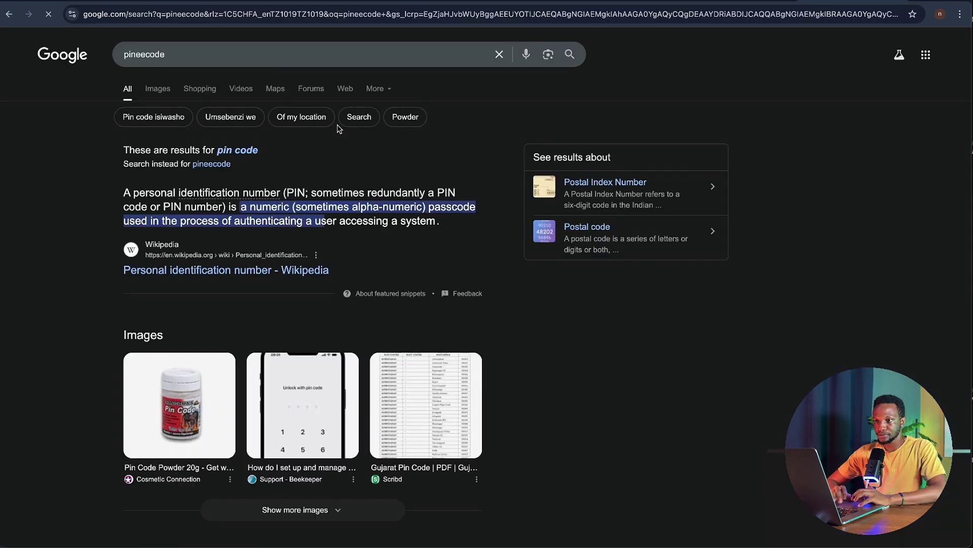
pyautogui.scroll(-5, 326, 232)
pyautogui.scroll(6, 325, 229)
pyautogui.scroll(-7, 325, 229)
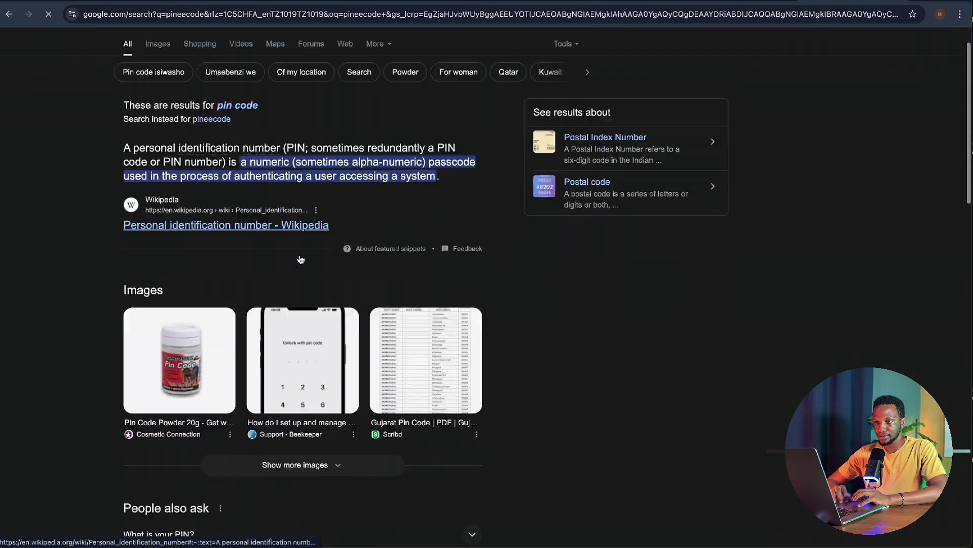
pyautogui.scroll(6, 298, 258)
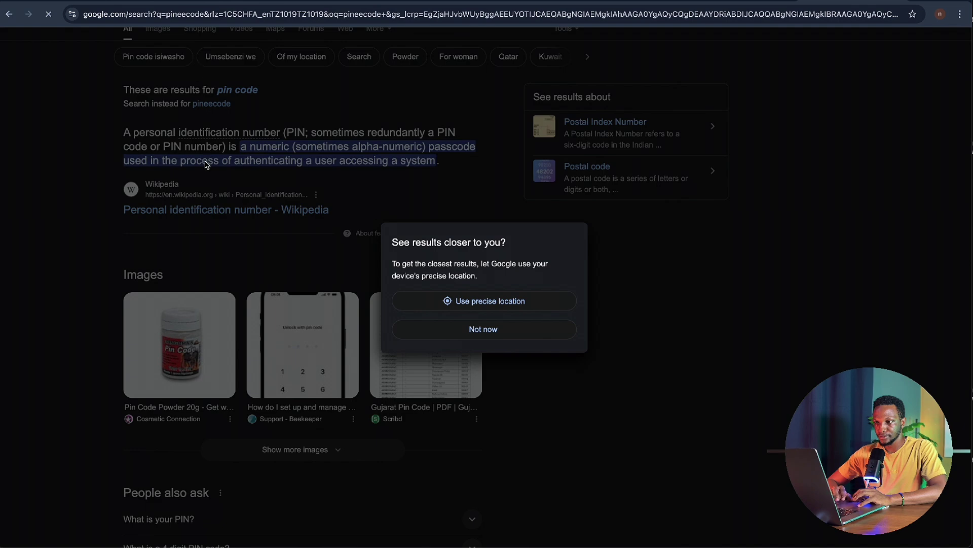
pyautogui.click(502, 324)
pyautogui.scroll(2, 500, 321)
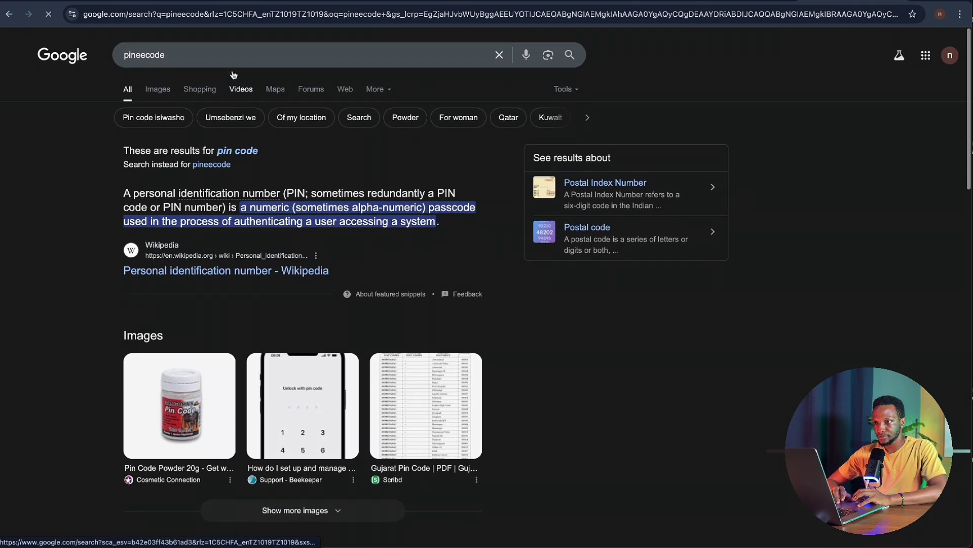
# - Search again for 'pinecode vector' and open the official Pinecone website result
pyautogui.click(183, 52)
pyautogui.doubleClick(183, 52)
pyautogui.write('pinecode ')
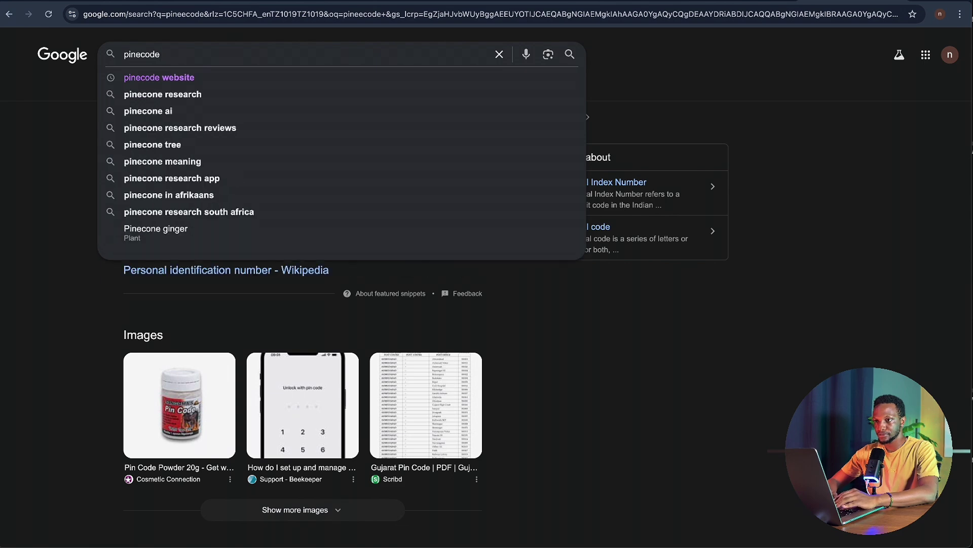
pyautogui.write('vector')
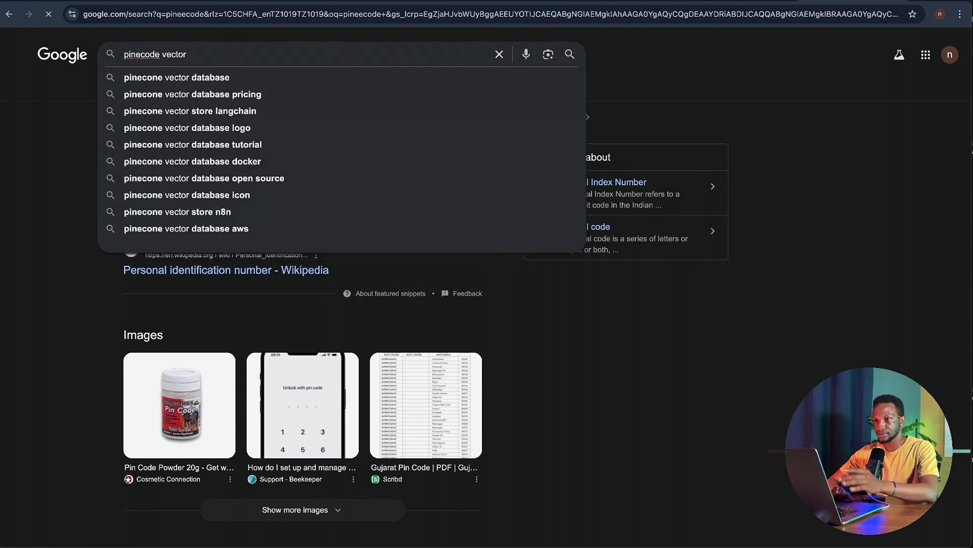
pyautogui.press('Return')
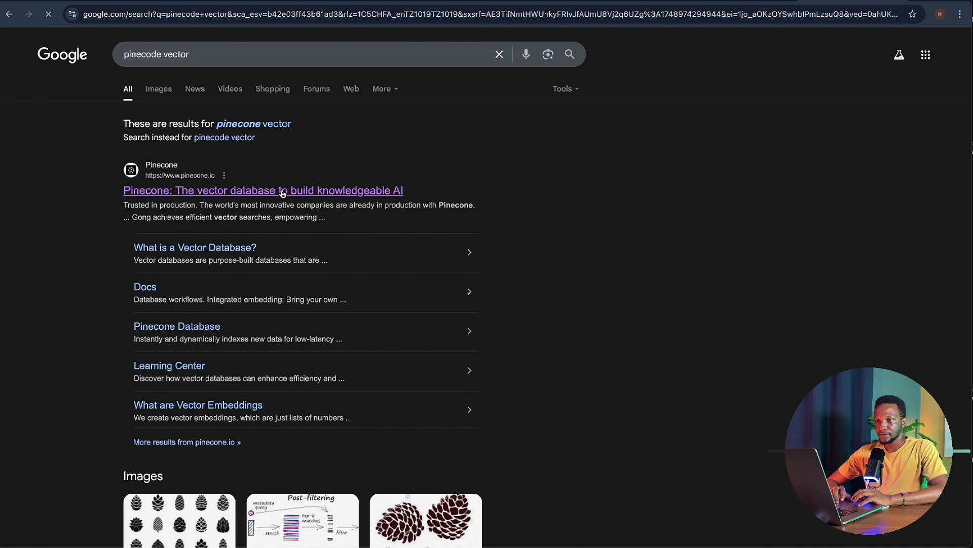
pyautogui.click(300, 196)
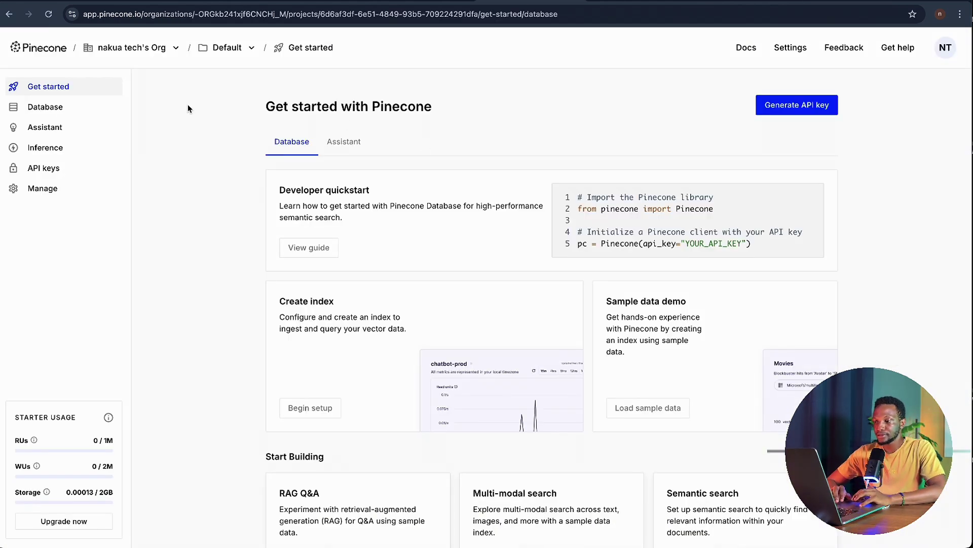
# - Begin setting up a new Pinecone index and name it nakuatech25
pyautogui.scroll(-5, 203, 214)
pyautogui.scroll(4, 203, 214)
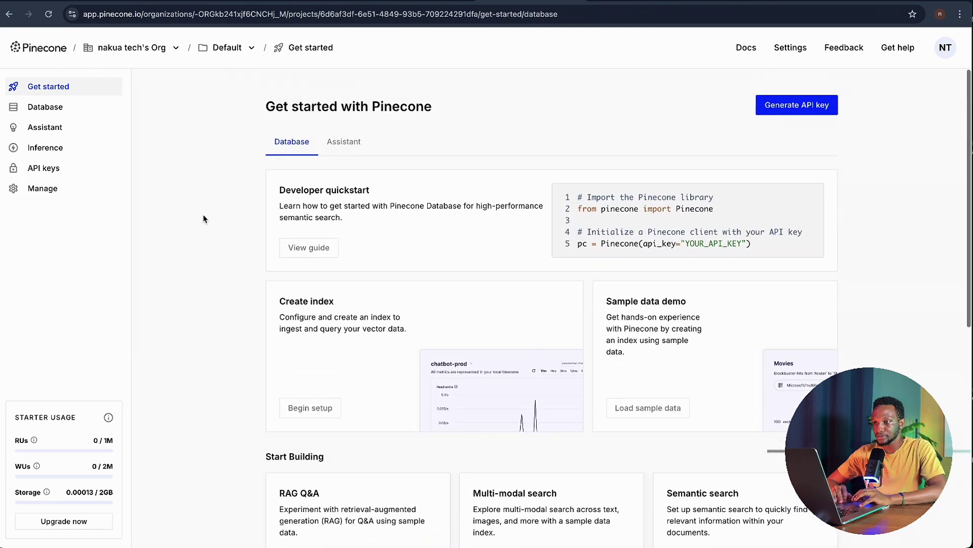
pyautogui.scroll(-8, 203, 216)
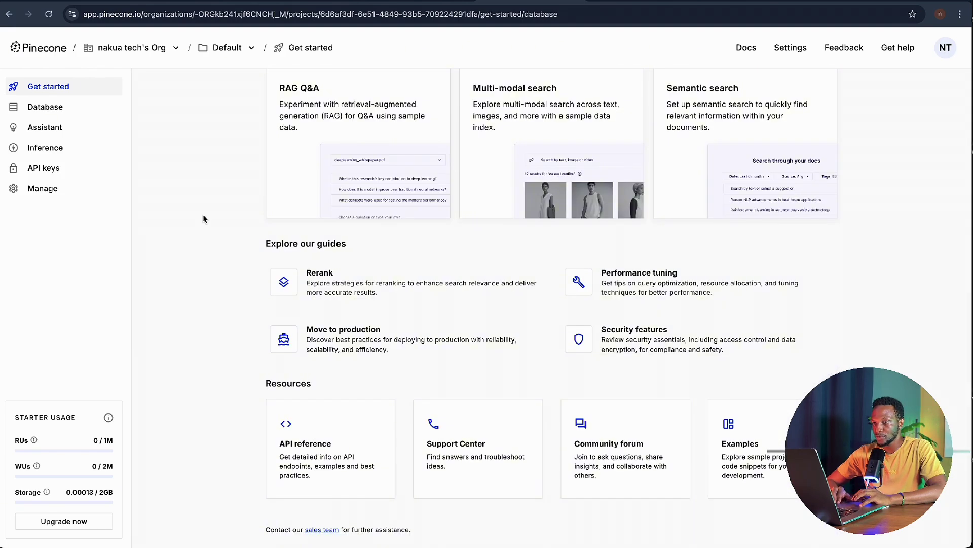
pyautogui.scroll(8, 202, 217)
pyautogui.scroll(-3, 204, 219)
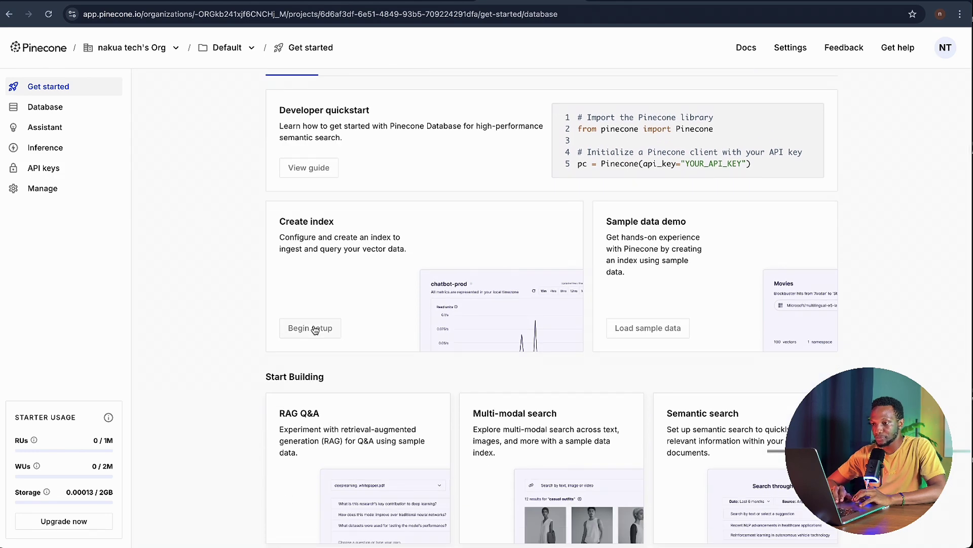
pyautogui.click(314, 328)
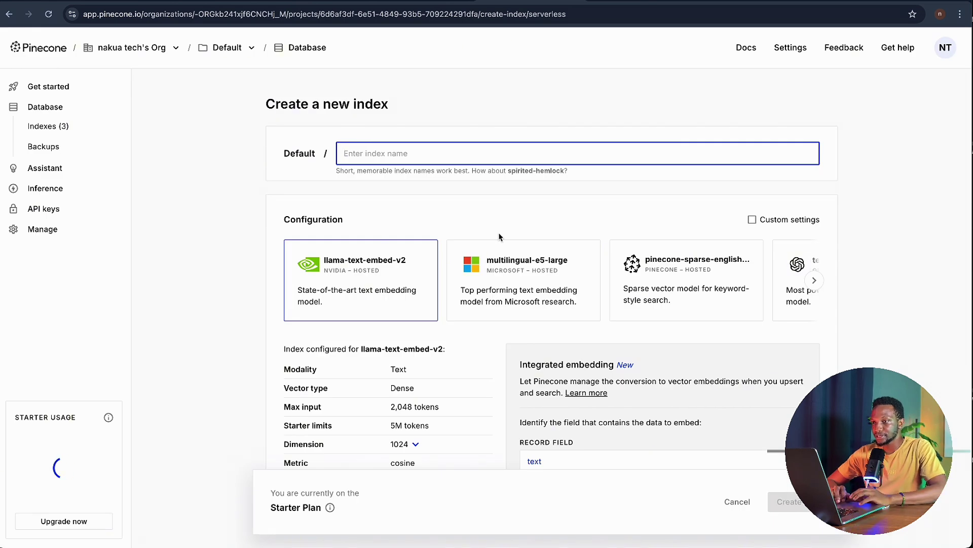
pyautogui.write('s')
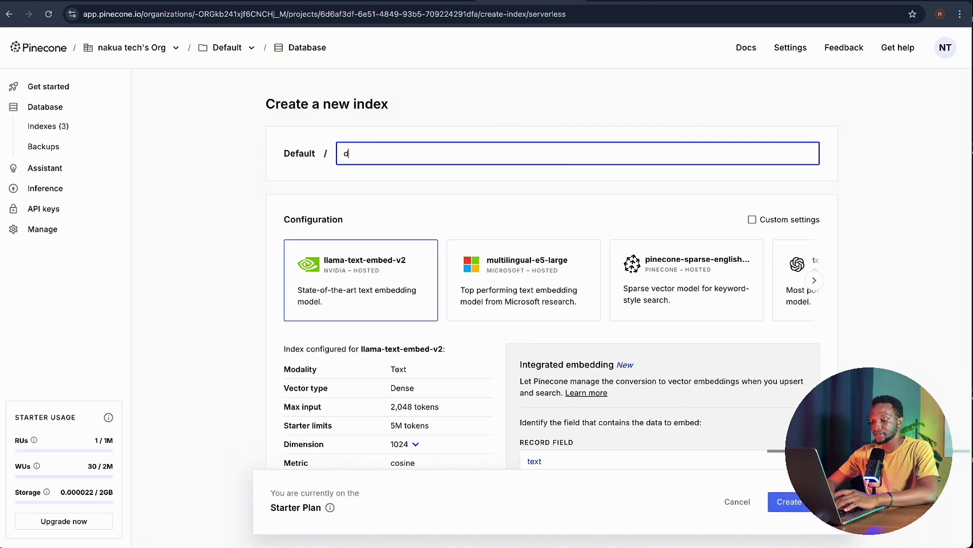
pyautogui.press('BackSpace')
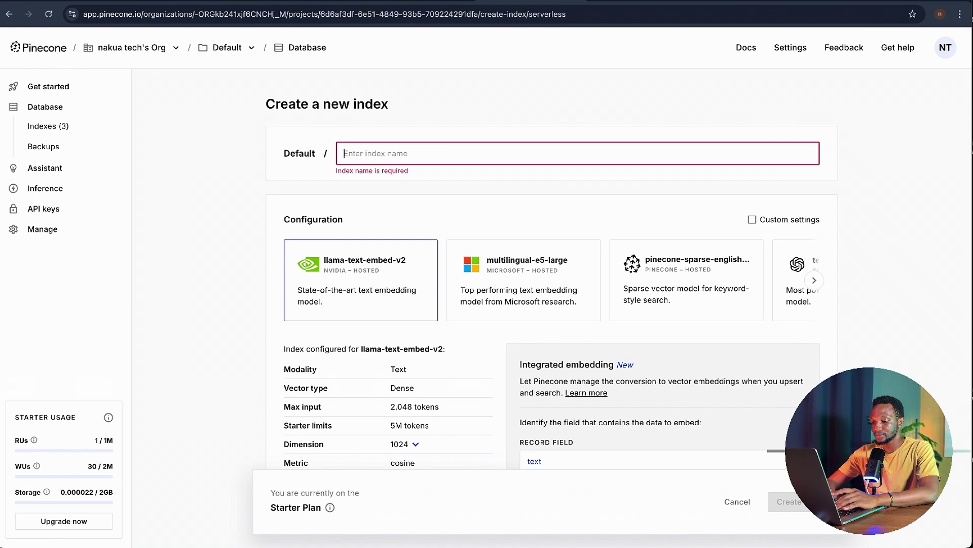
pyautogui.write('nakua')
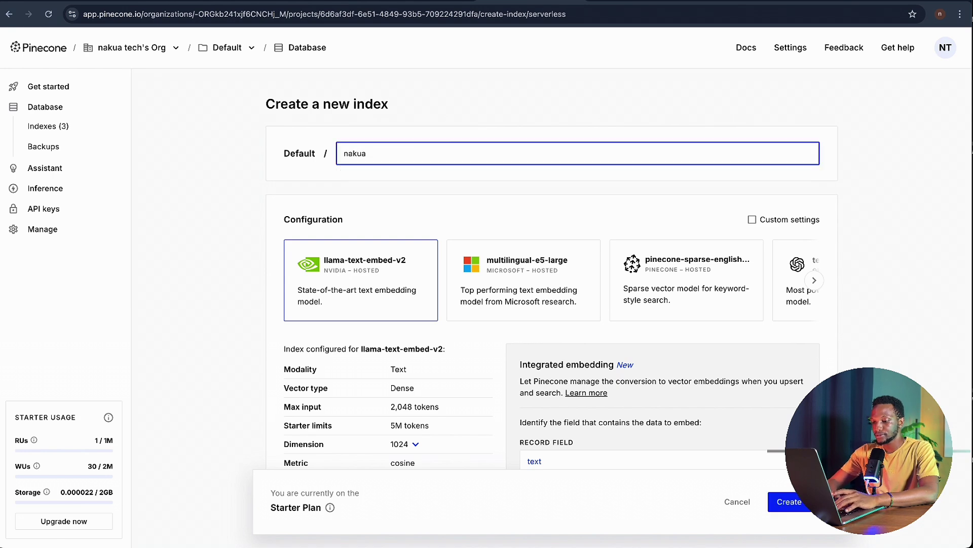
pyautogui.write('tech')
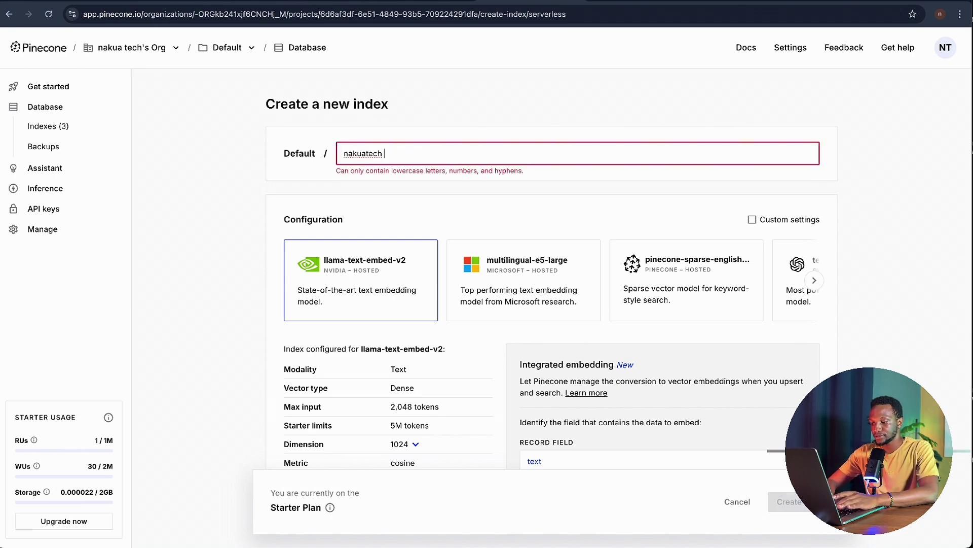
pyautogui.press('BackSpace')
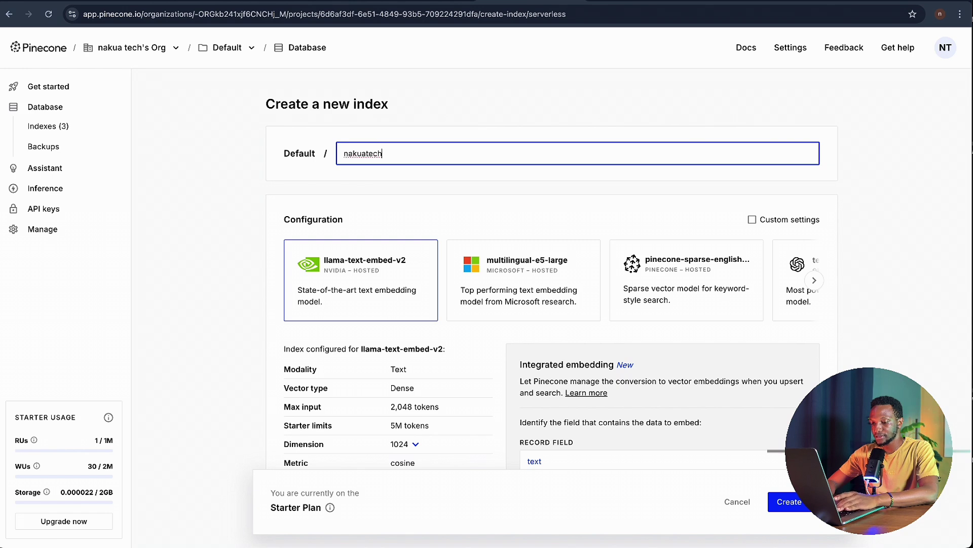
pyautogui.write('25')
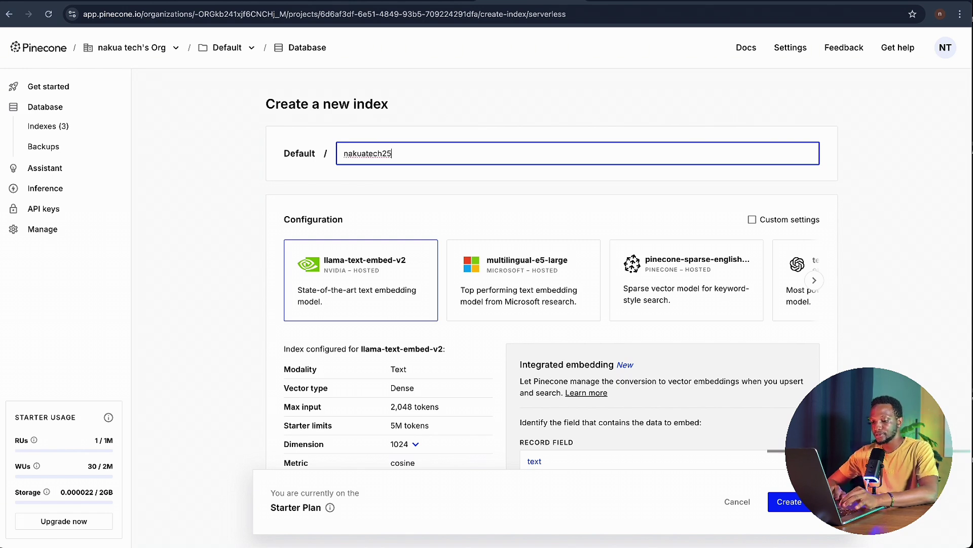
pyautogui.press('super+a')
pyautogui.click(550, 104)
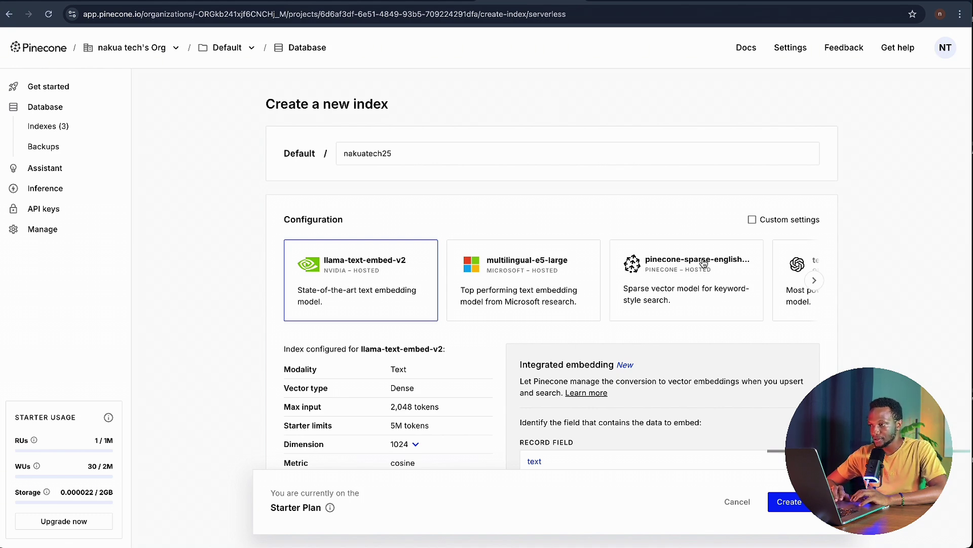
# - Choose the text-embedding-3-small model, keep AWS us-east-1, and create the index
pyautogui.click(815, 281)
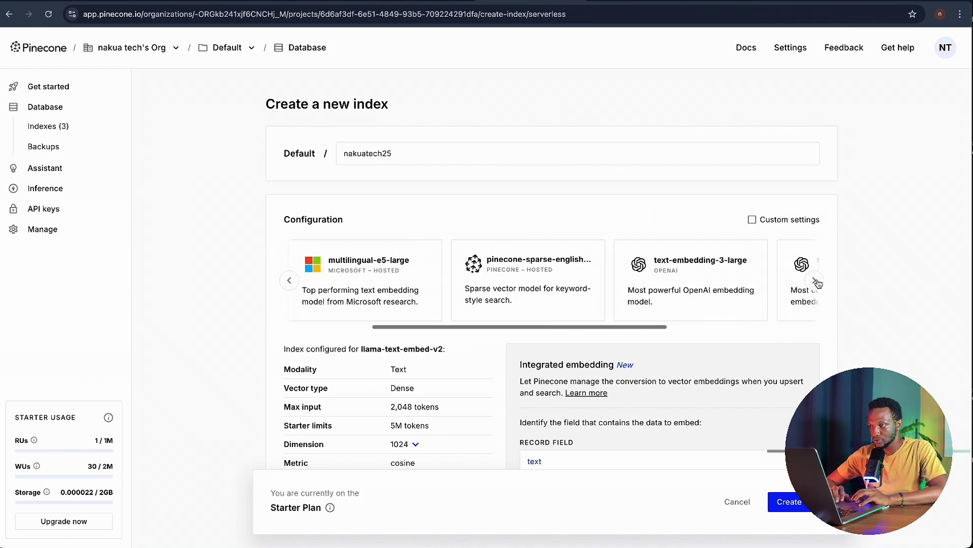
pyautogui.click(815, 281)
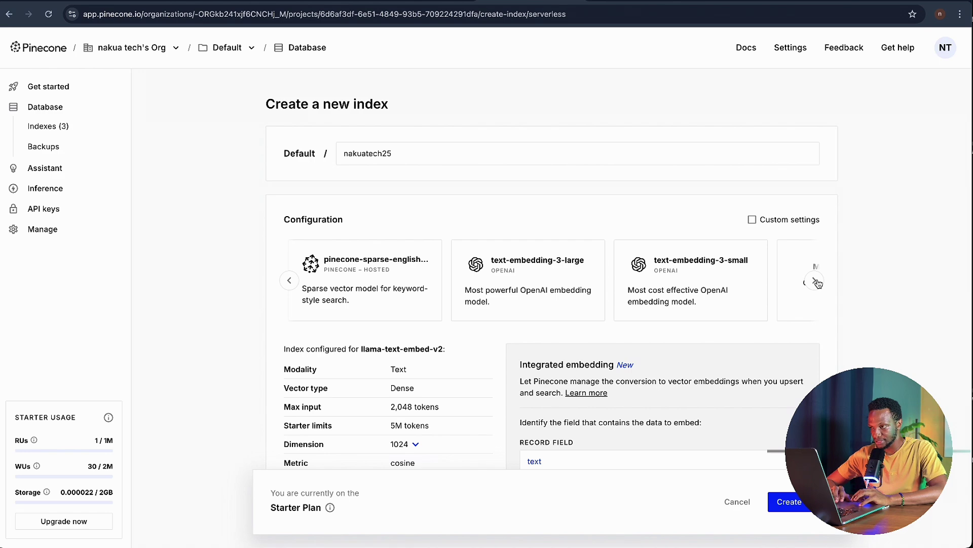
pyautogui.click(698, 290)
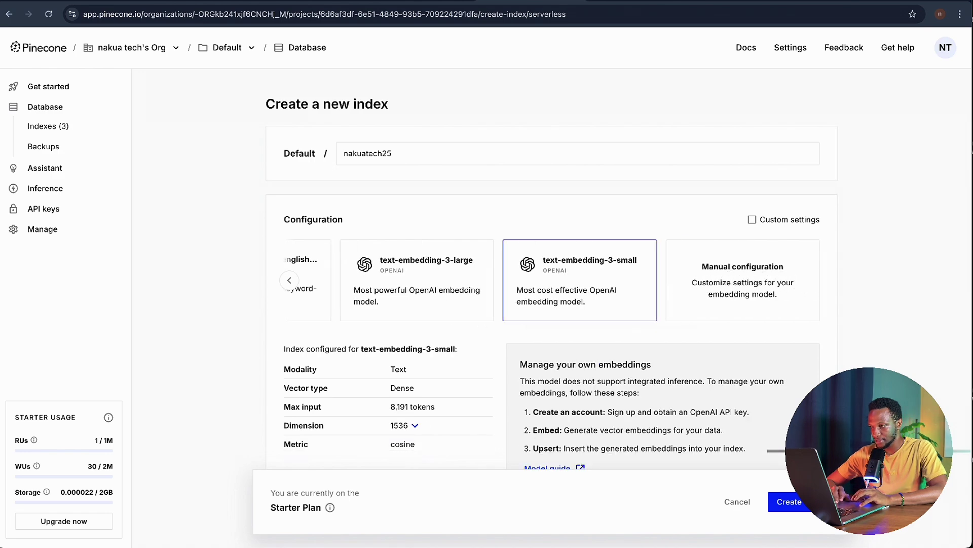
pyautogui.scroll(-10, 552, 271)
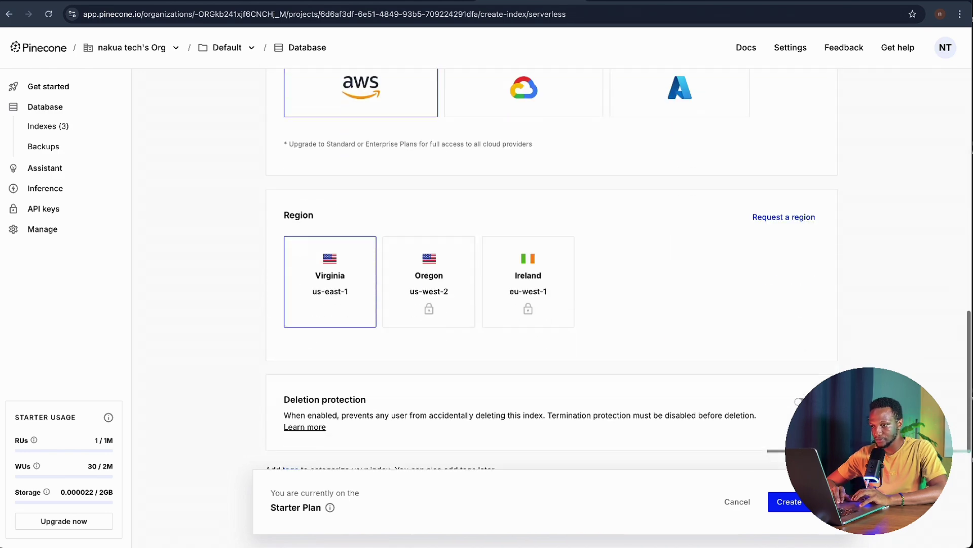
pyautogui.scroll(-2, 552, 304)
pyautogui.click(789, 502)
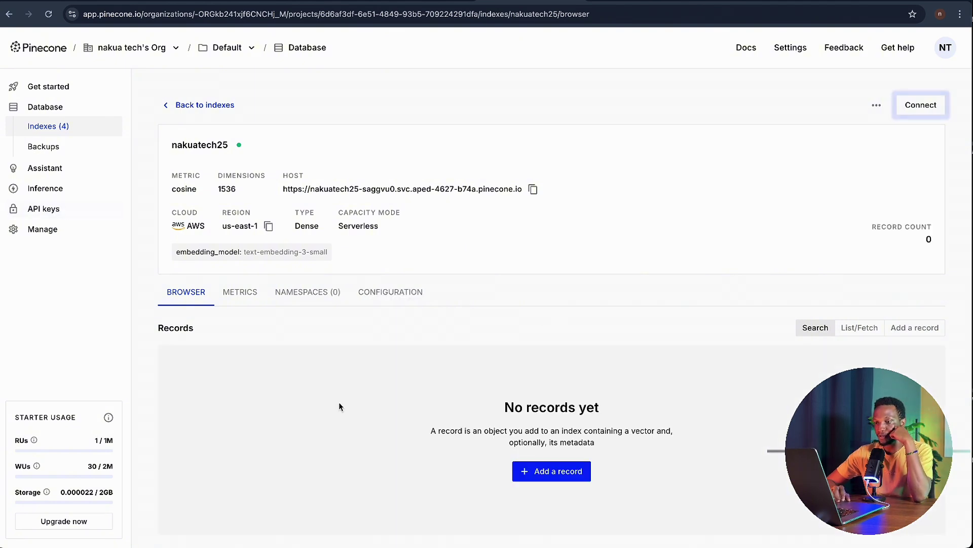
# - View the nakuatech25 index's namespaces, then the project's API keys list
pyautogui.click(307, 302)
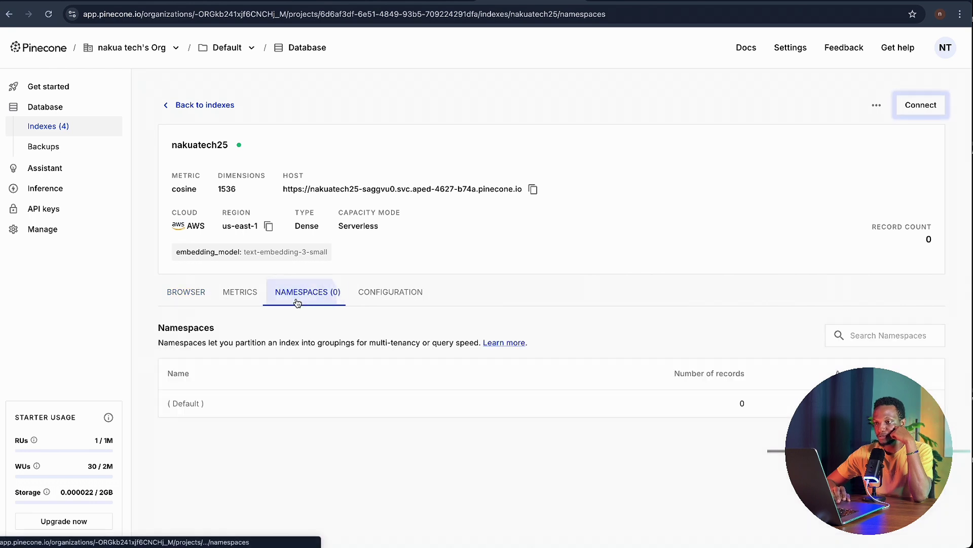
pyautogui.click(50, 209)
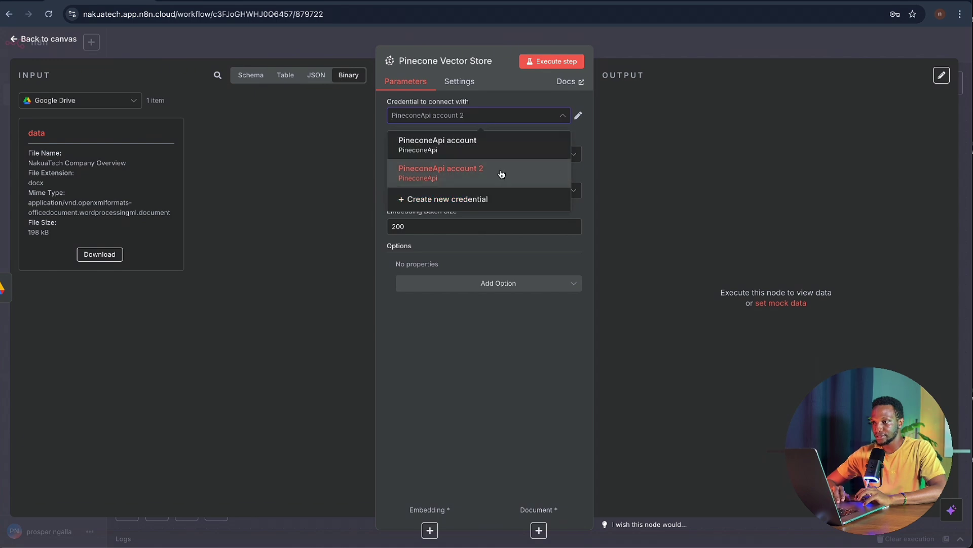
# - Keep PineconeApi account 2 and select the nakuatech25 index, cross-checking it in Pinecone
pyautogui.click(501, 174)
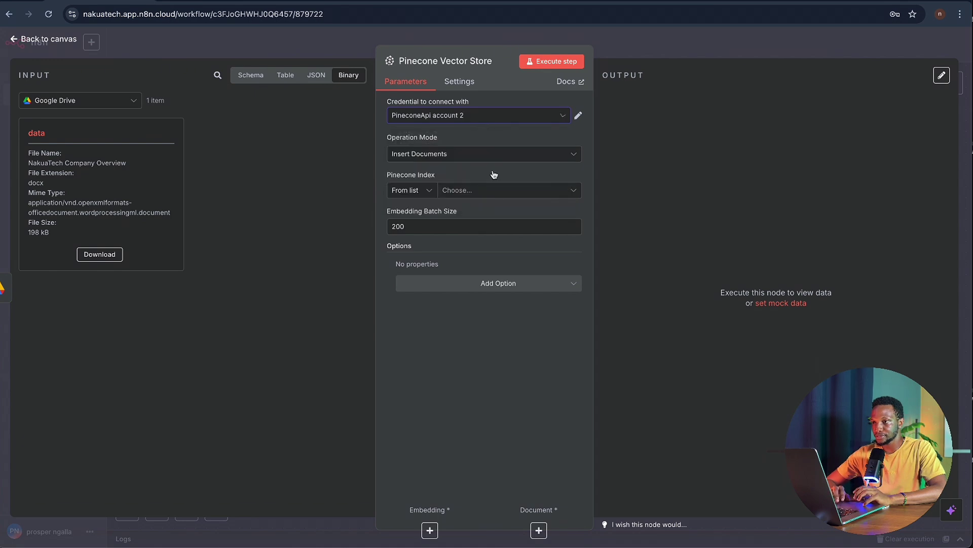
pyautogui.click(511, 191)
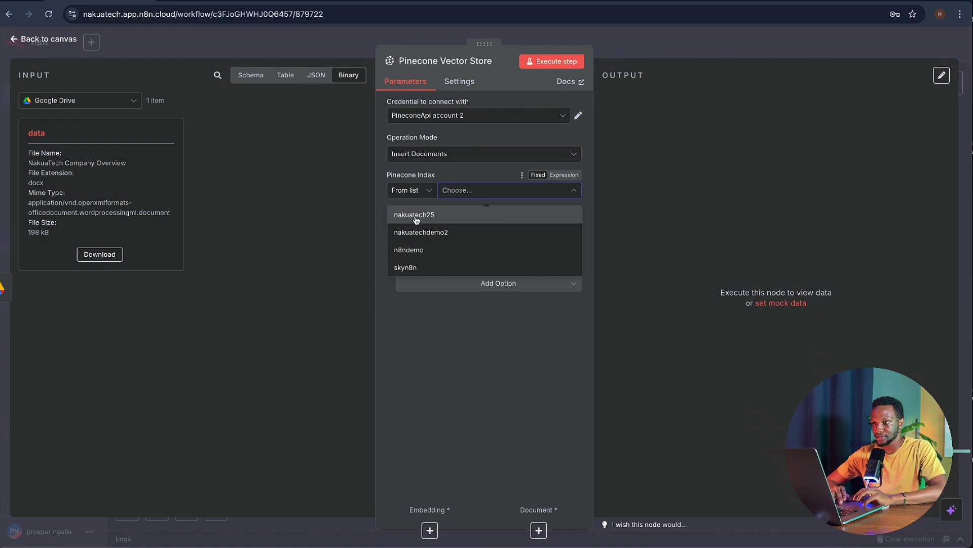
pyautogui.click(444, 217)
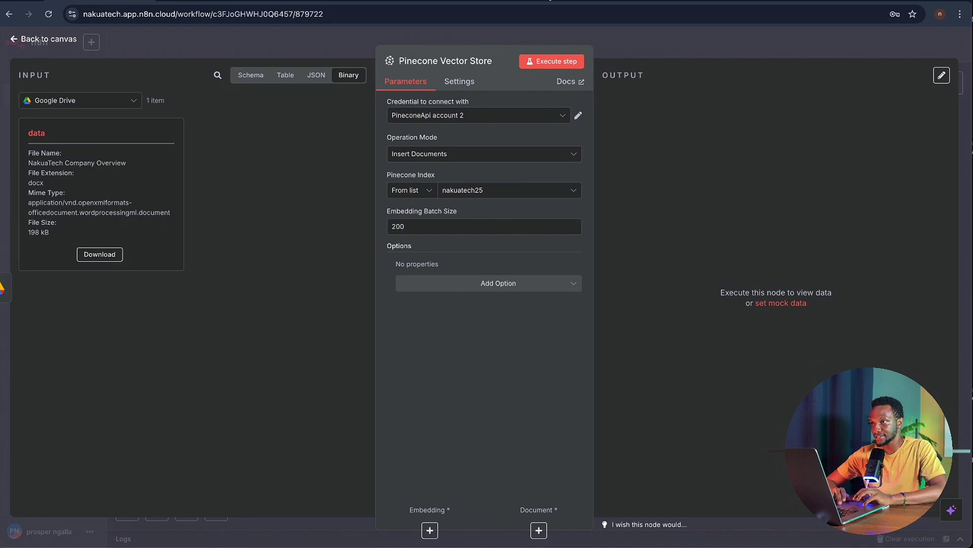
pyautogui.hotkey('ctrl', 'Tab')
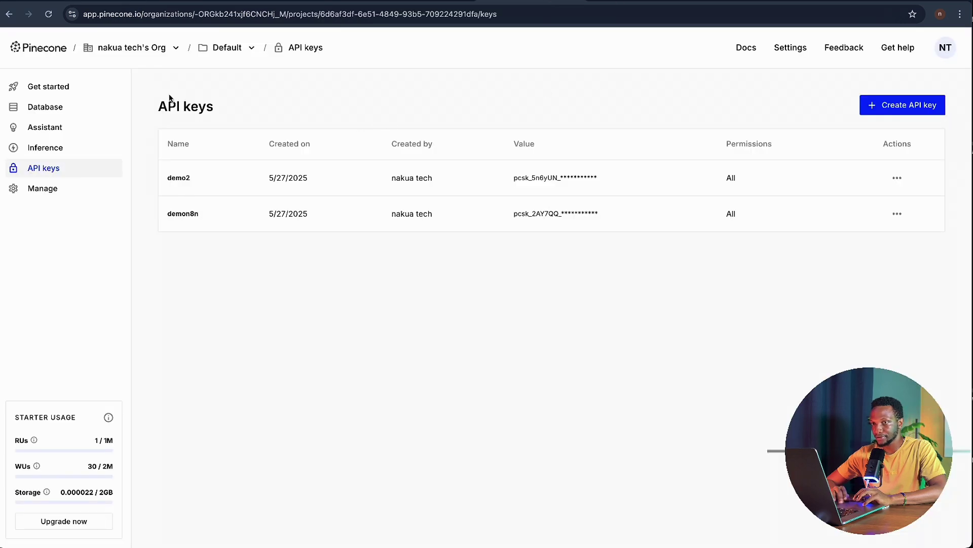
pyautogui.click(9, 14)
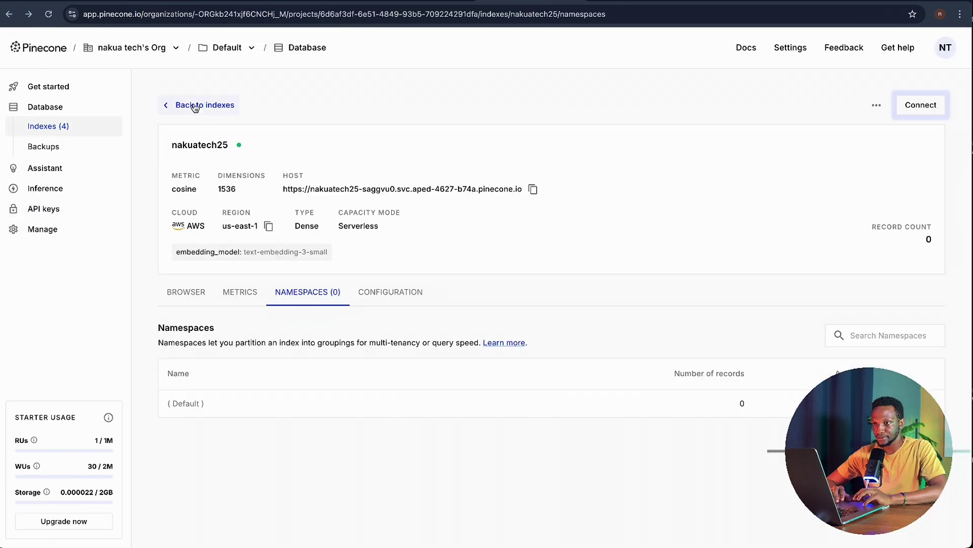
pyautogui.hotkey('ctrl', 'shift', 'Tab')
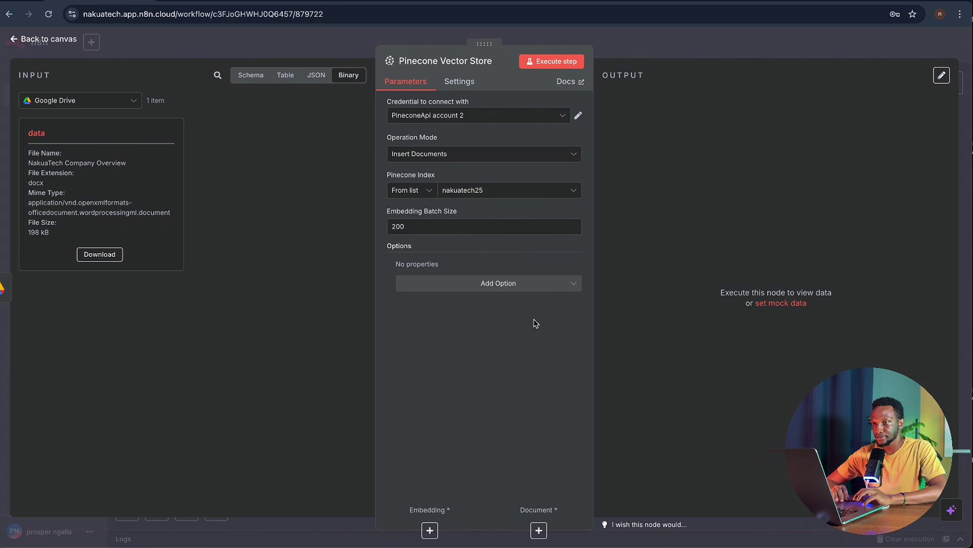
pyautogui.click(611, 50)
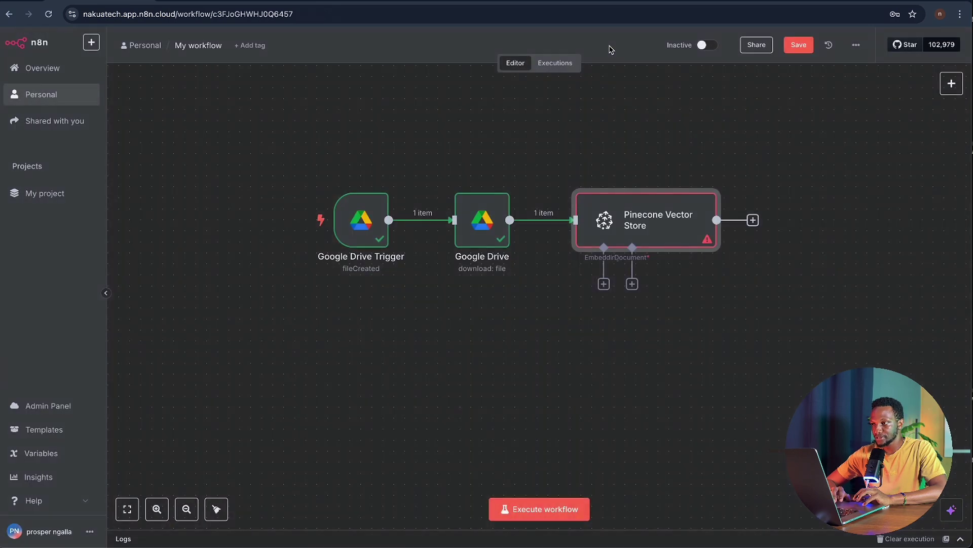
# - Add an Embeddings OpenAI node to the Pinecone Vector Store's Embedding connector
pyautogui.click(604, 284)
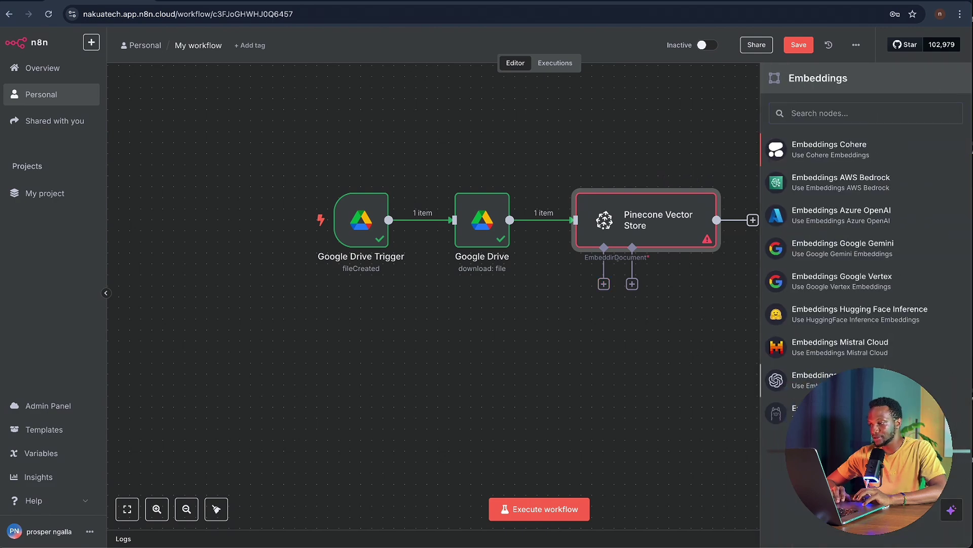
pyautogui.click(811, 380)
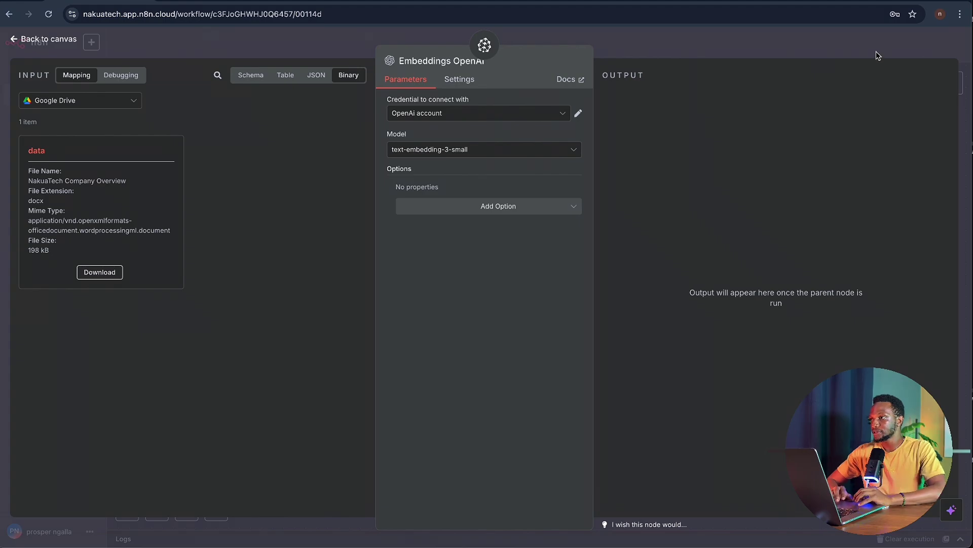
# - In a new tab, try platforms.openai.com, then search Google for 'open ai api' before returning to n8n
pyautogui.hotkey('ctrl', 't')
pyautogui.write('plat')
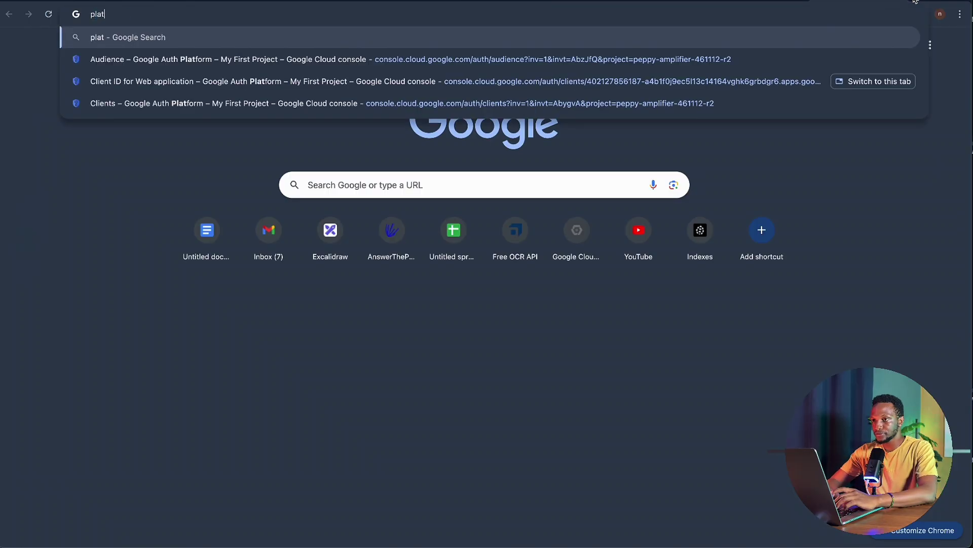
pyautogui.write('for')
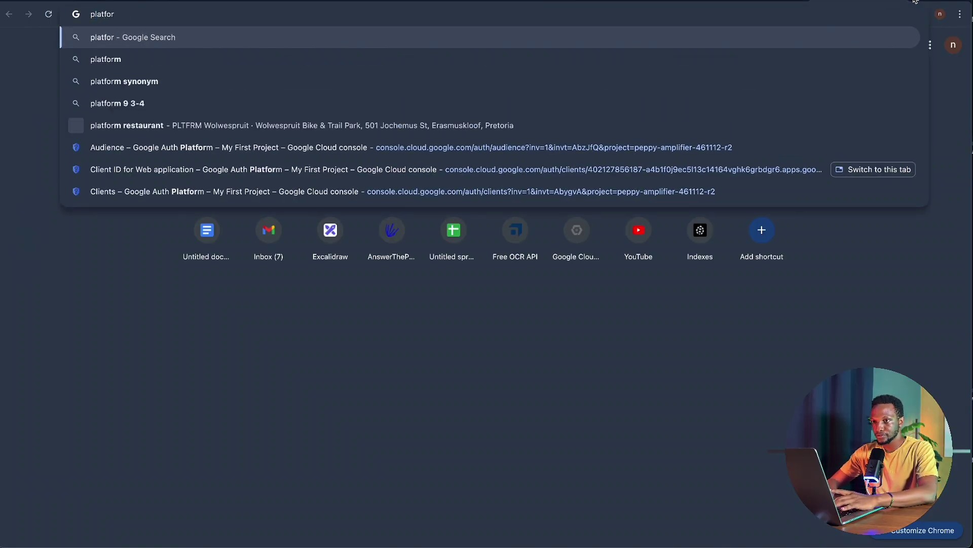
pyautogui.write('ms.ope')
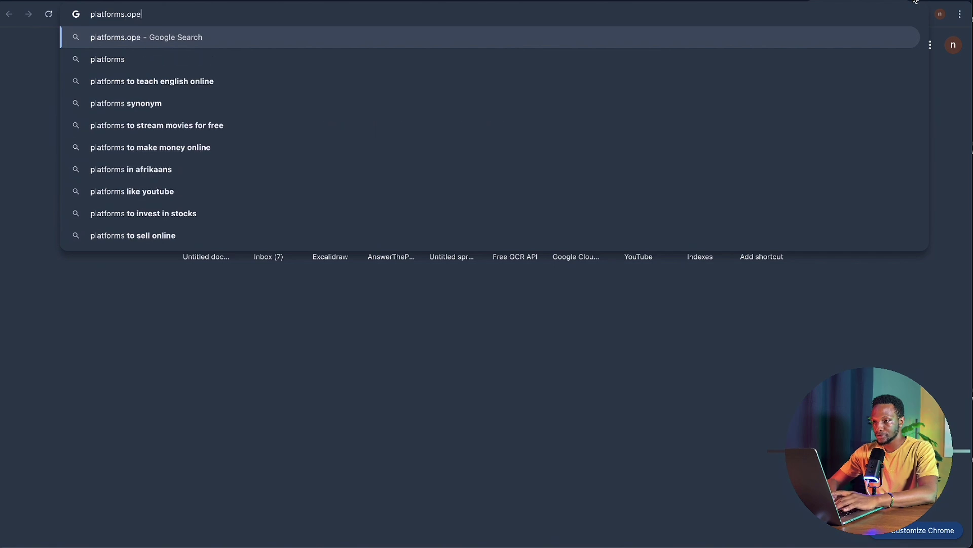
pyautogui.write('nai')
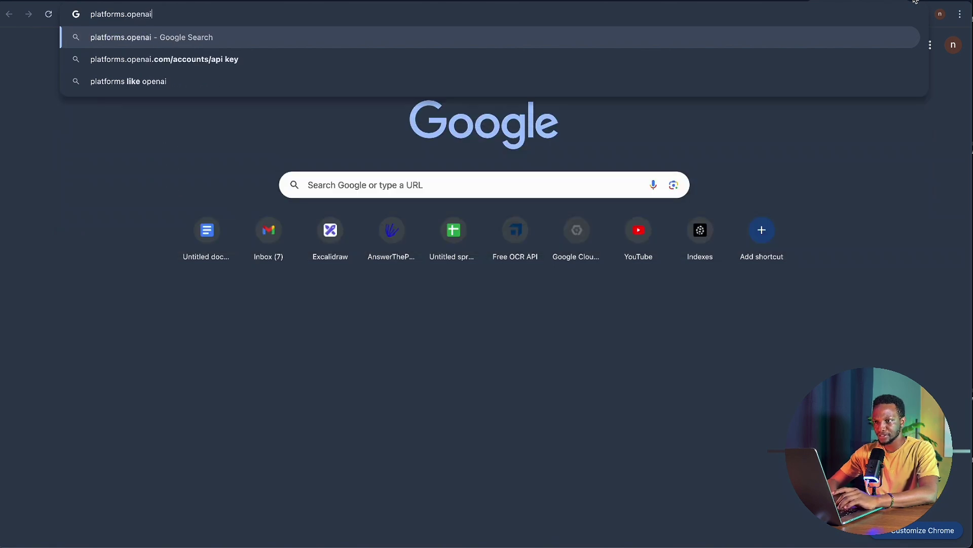
pyautogui.write('.com')
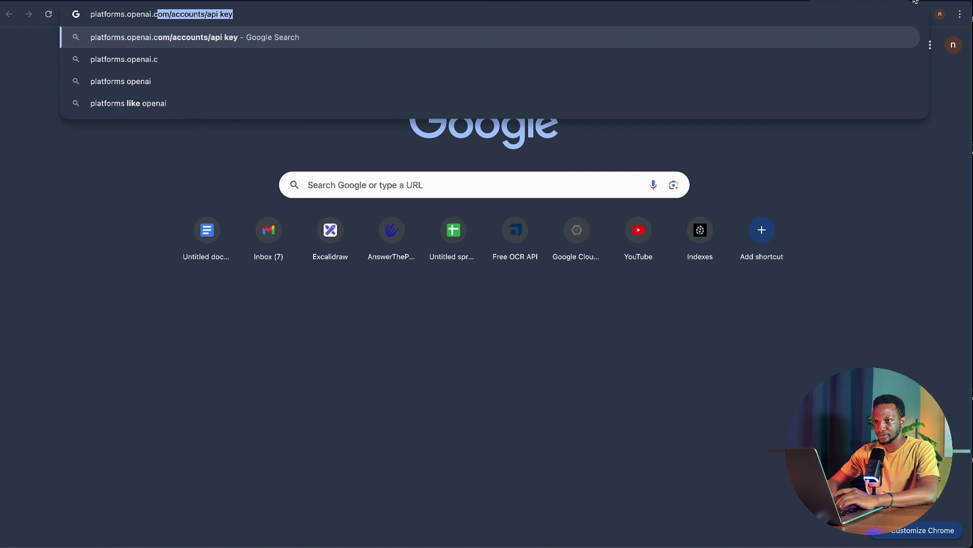
pyautogui.press('Return')
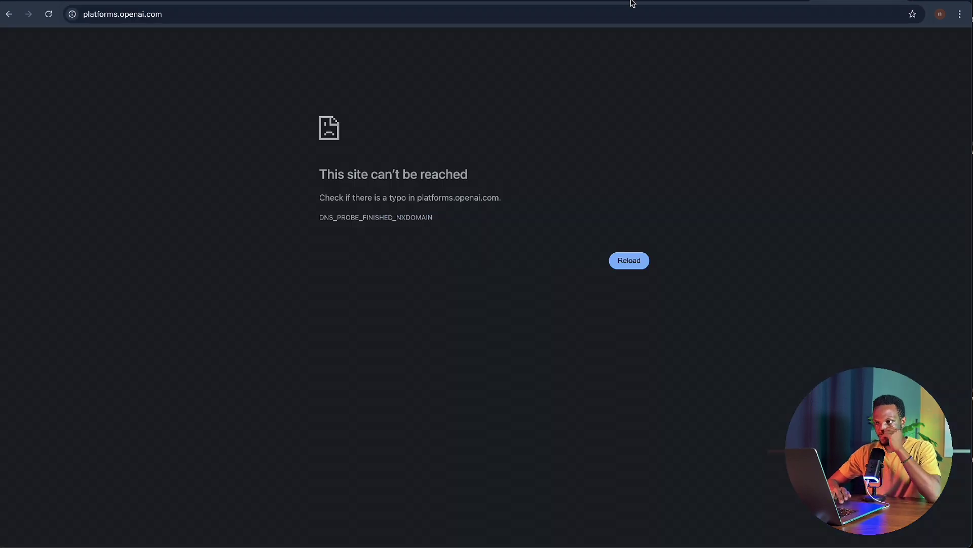
pyautogui.click(593, 9)
pyautogui.write('open ')
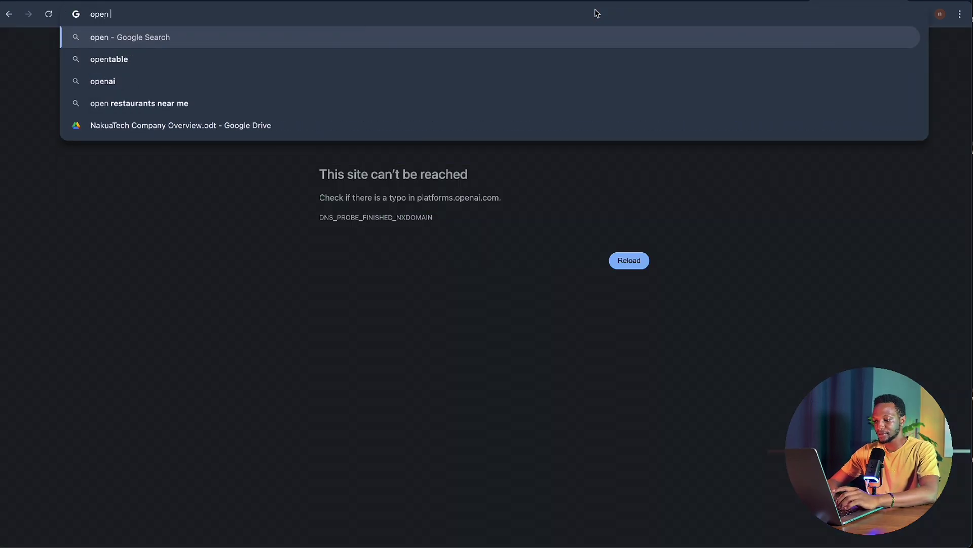
pyautogui.write('ai ap')
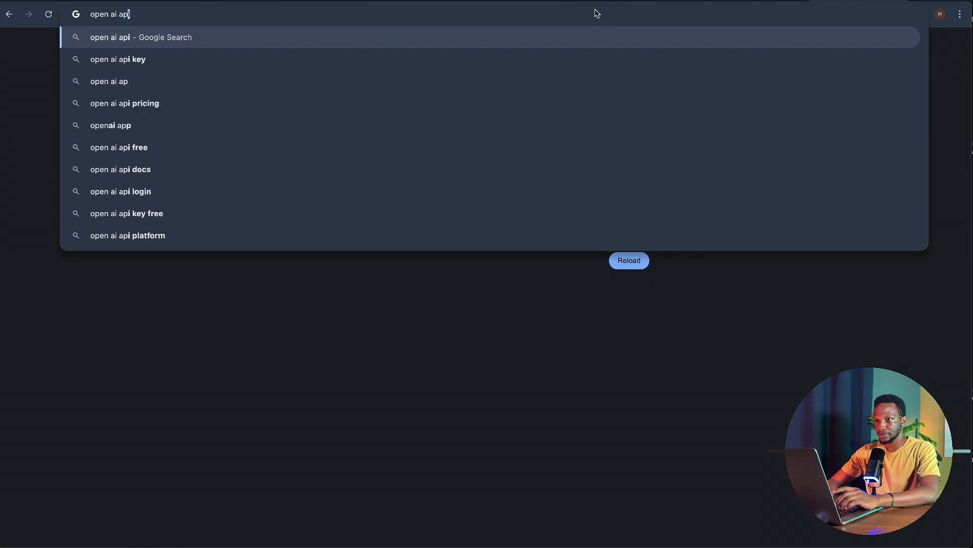
pyautogui.write('i')
pyautogui.press('Return')
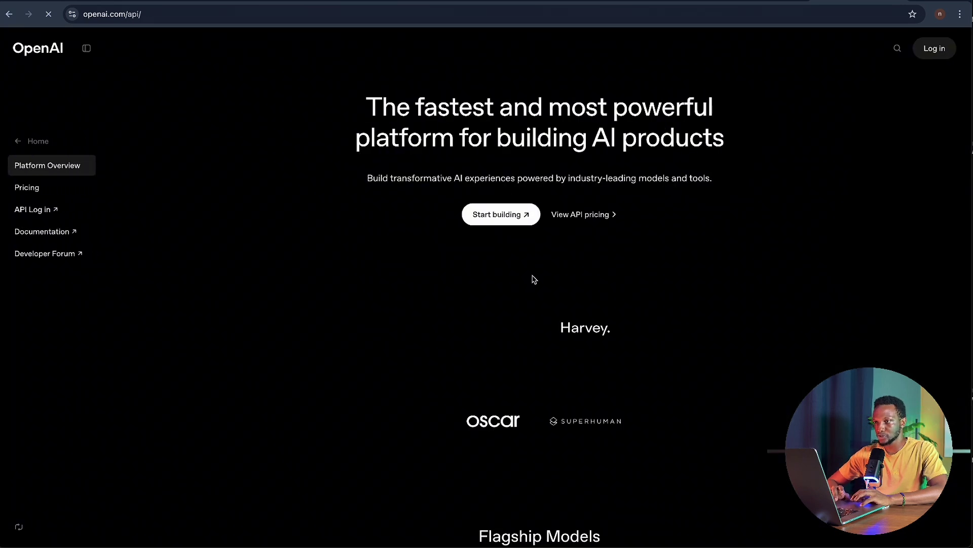
pyautogui.click(101, 2)
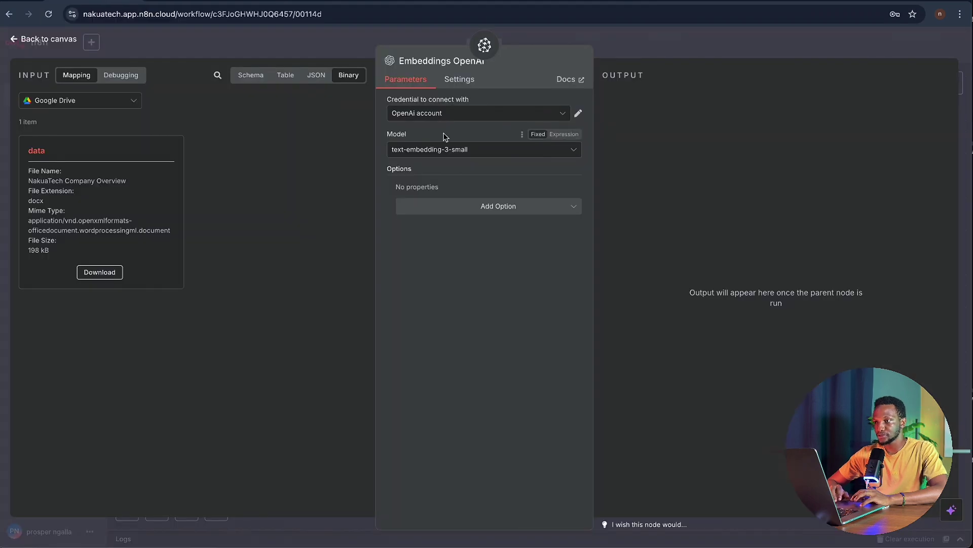
# - Keep the Embeddings OpenAI node on the OpenAi account credential
pyautogui.click(482, 118)
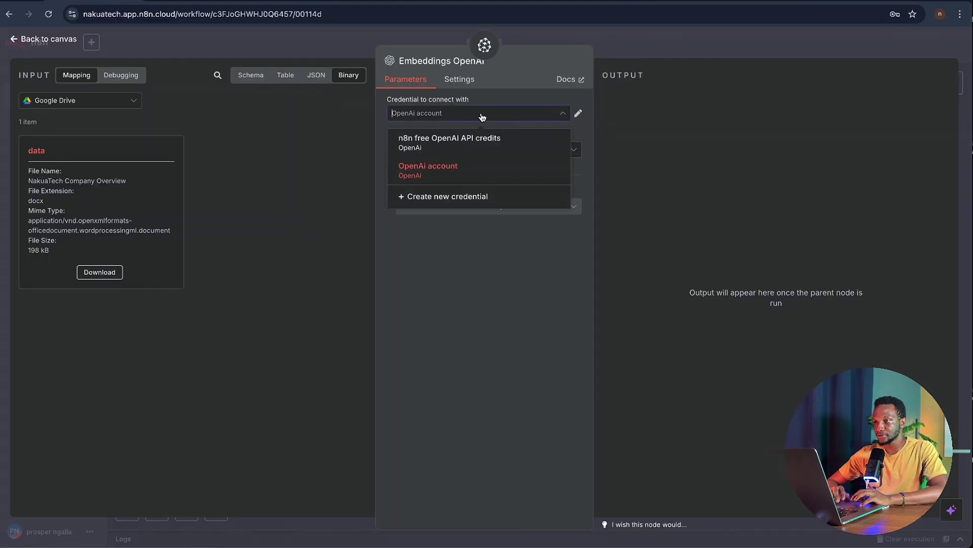
pyautogui.click(474, 174)
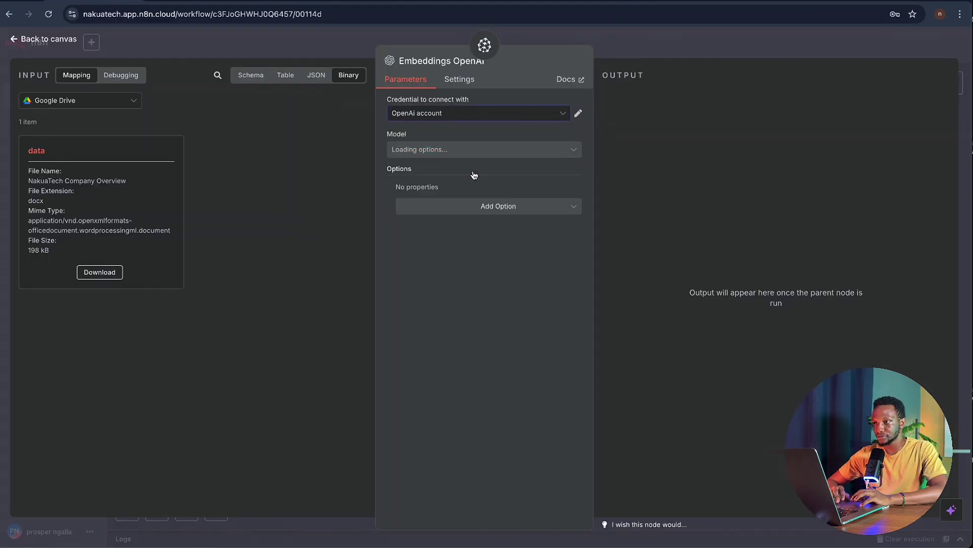
pyautogui.click(501, 117)
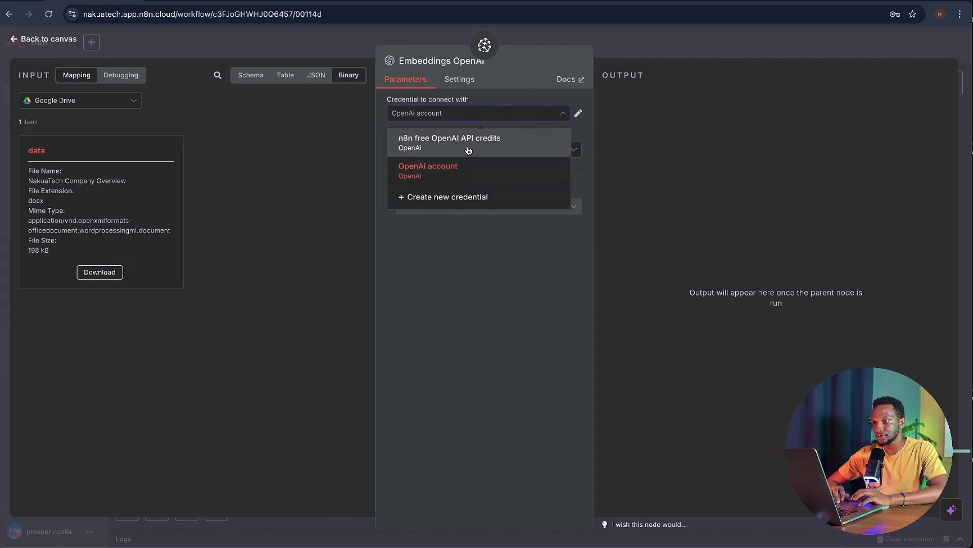
pyautogui.click(491, 174)
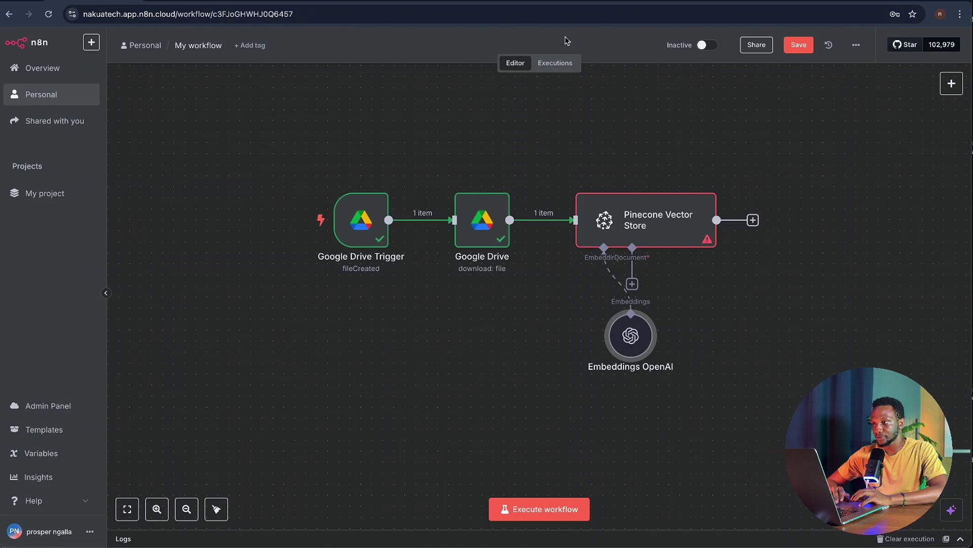
# - Move Embeddings OpenAI aside and attach a Default Data Loader with Type of Data set to Binary
pyautogui.moveTo(623, 317); pyautogui.dragTo(524, 328)
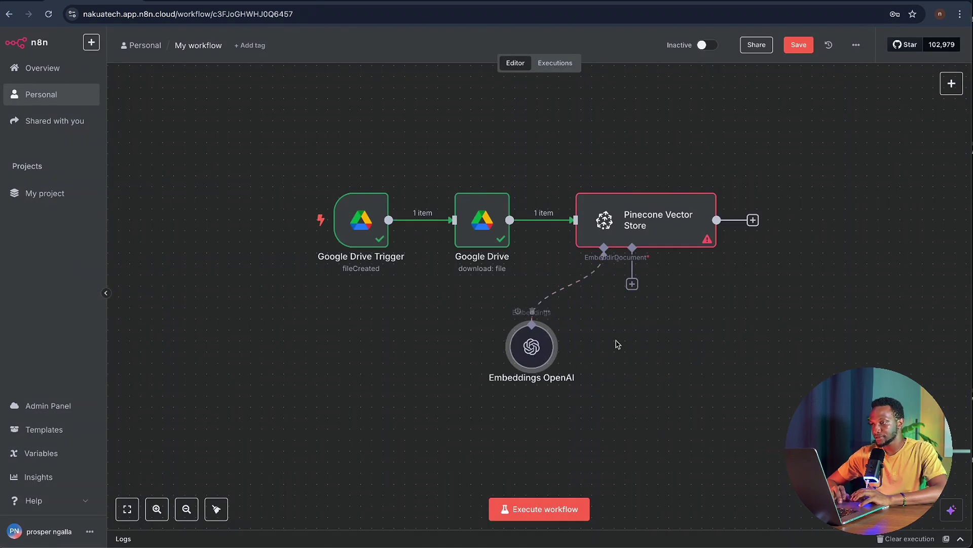
pyautogui.click(632, 284)
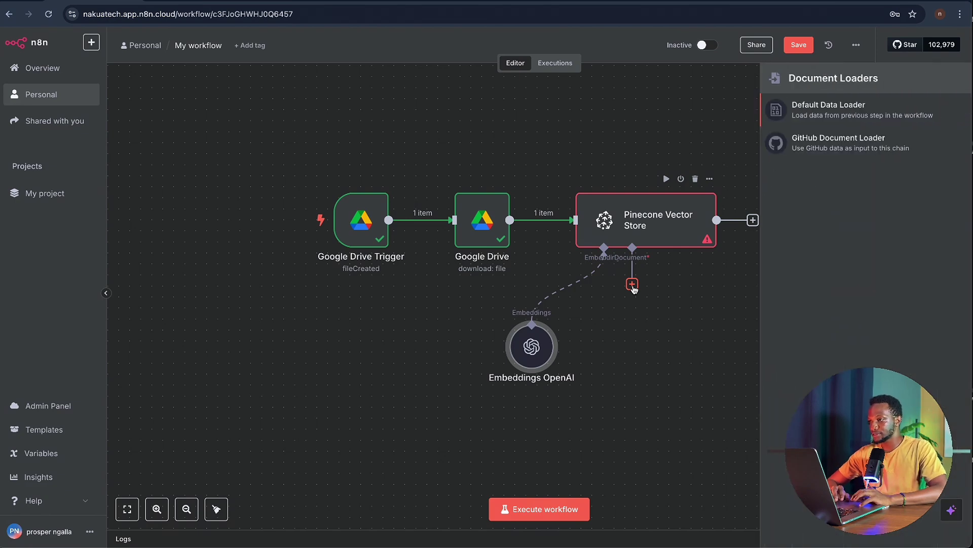
pyautogui.click(828, 116)
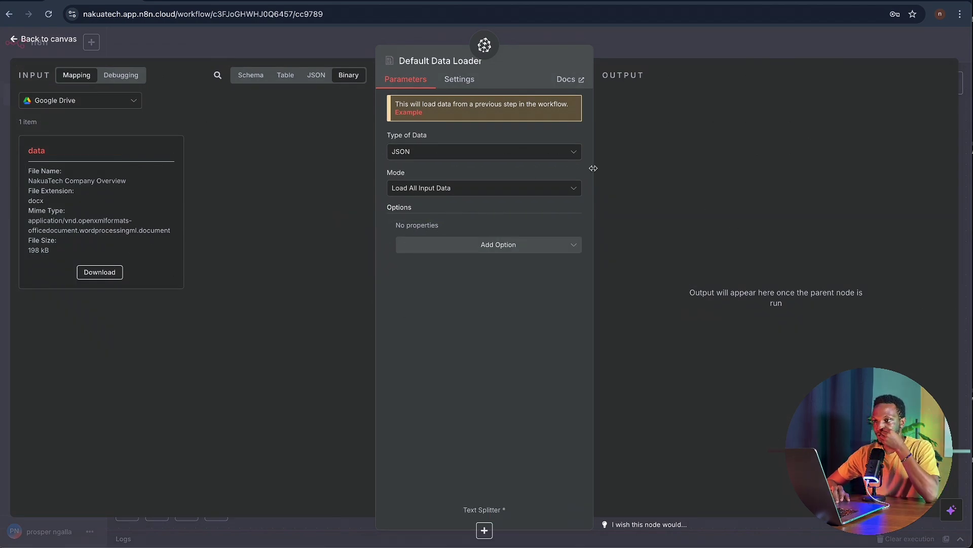
pyautogui.click(554, 152)
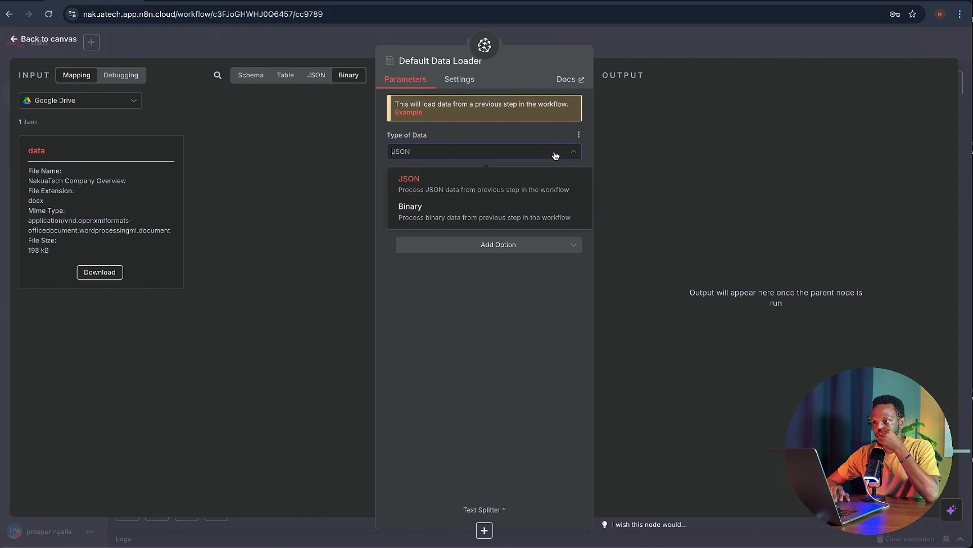
pyautogui.click(535, 205)
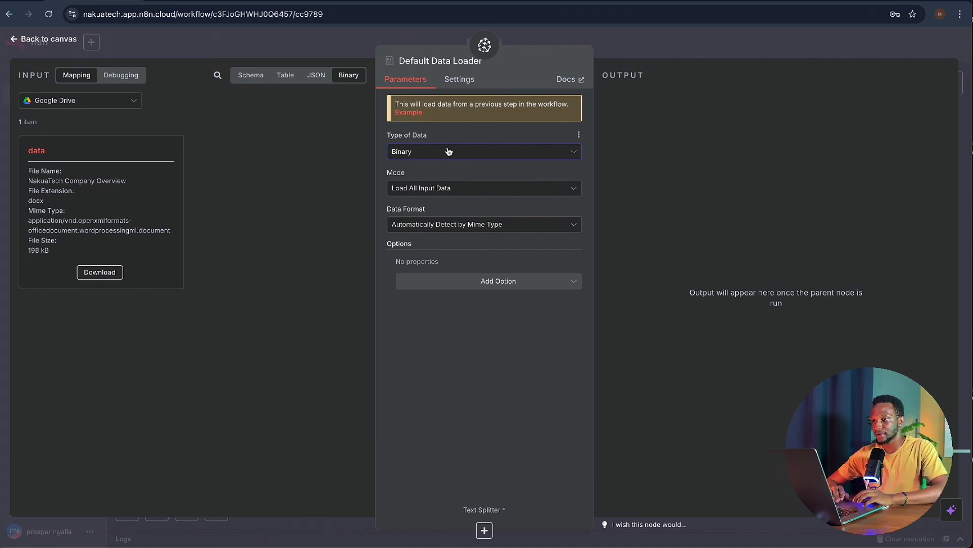
pyautogui.click(591, 41)
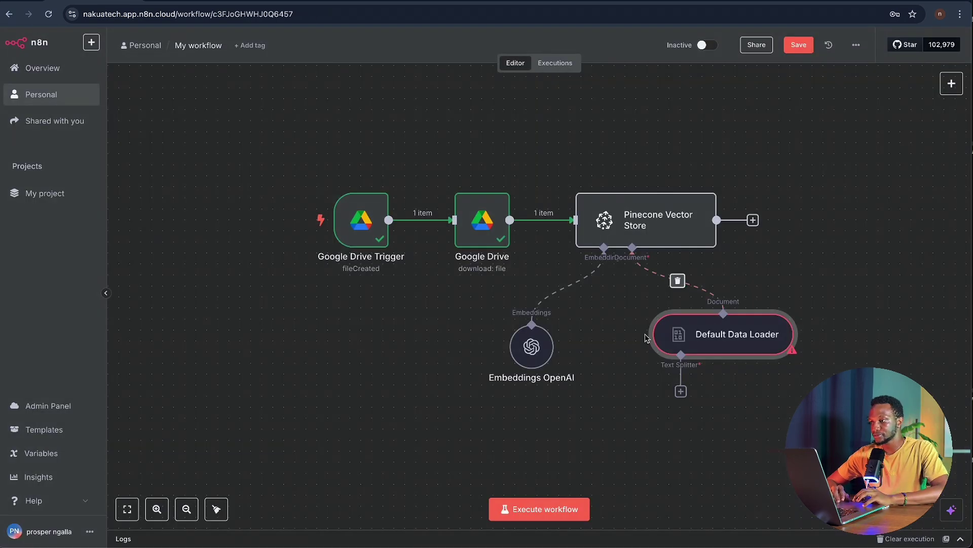
# - Attach a default Recursive Character Text Splitter to the Default Data Loader, then run the Pinecone Vector Store
pyautogui.click(681, 391)
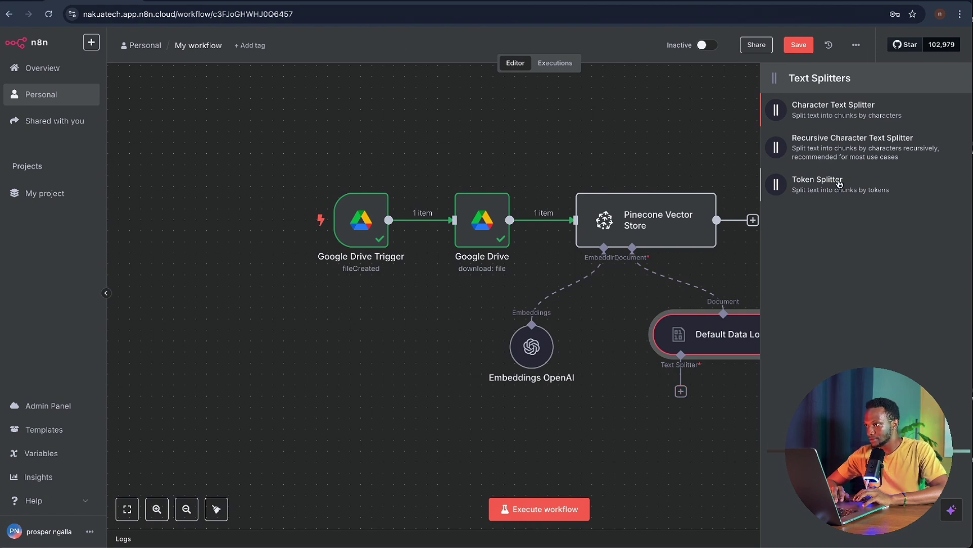
pyautogui.click(857, 148)
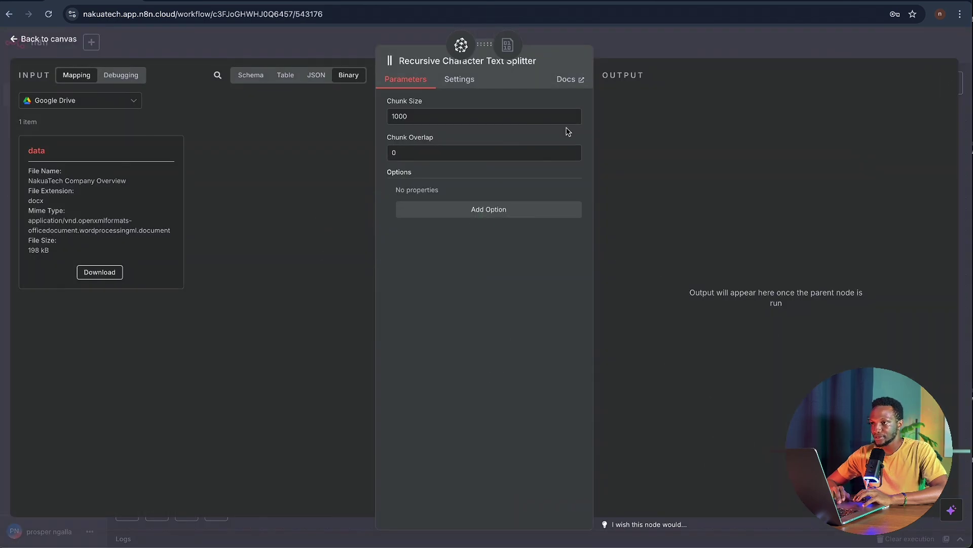
pyautogui.click(592, 39)
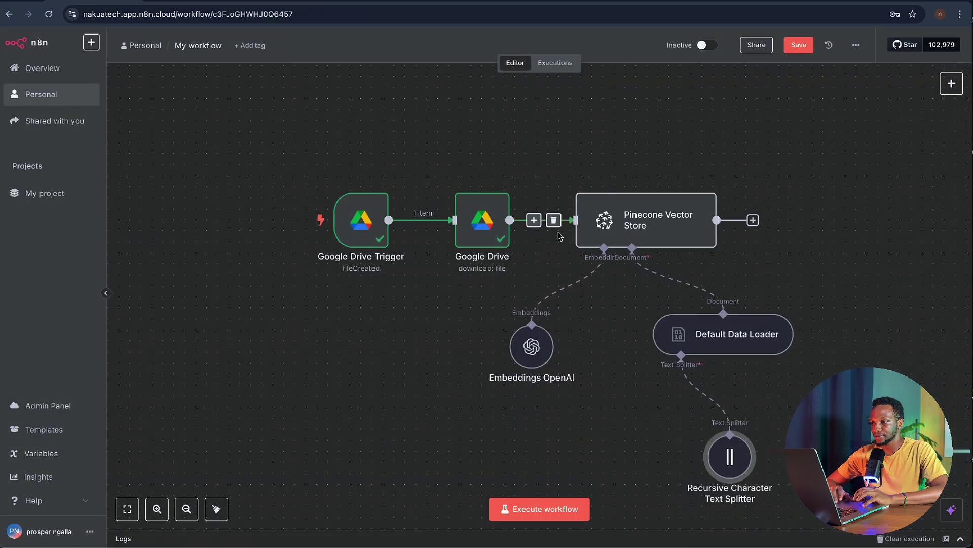
pyautogui.scroll(-5, 627, 159)
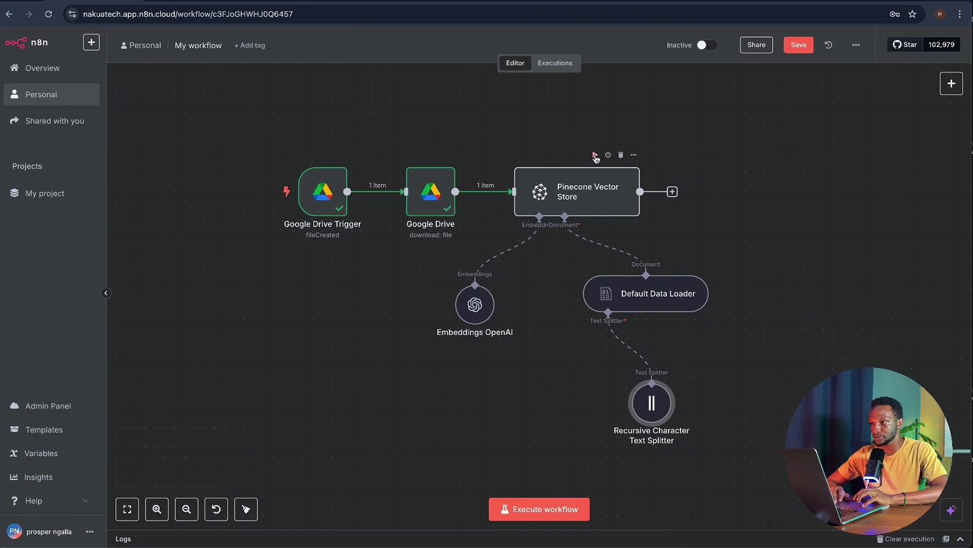
pyautogui.click(596, 157)
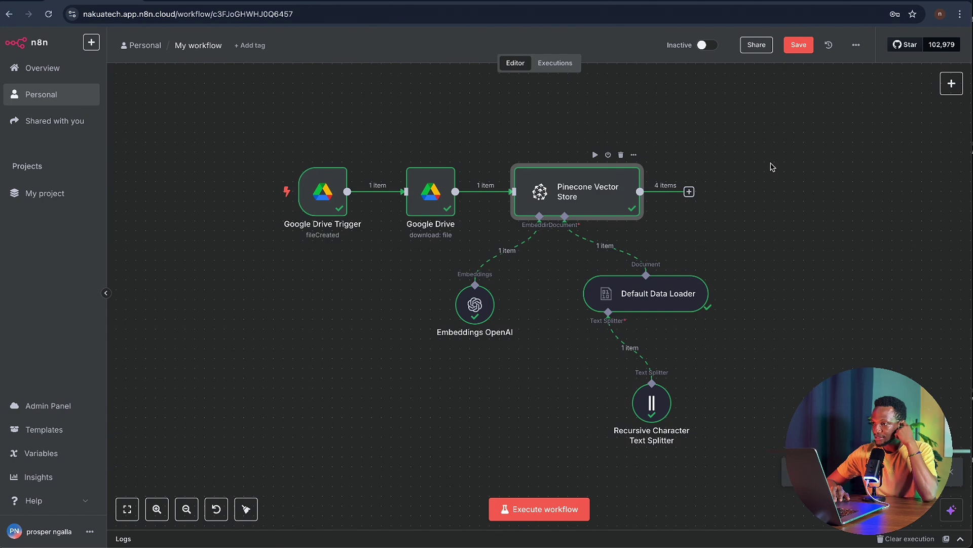
# - Pan the canvas to bring the Pinecone Vector Store node's execute control into view
pyautogui.scroll(-1, 772, 167)
pyautogui.hscroll(1, 772, 167)
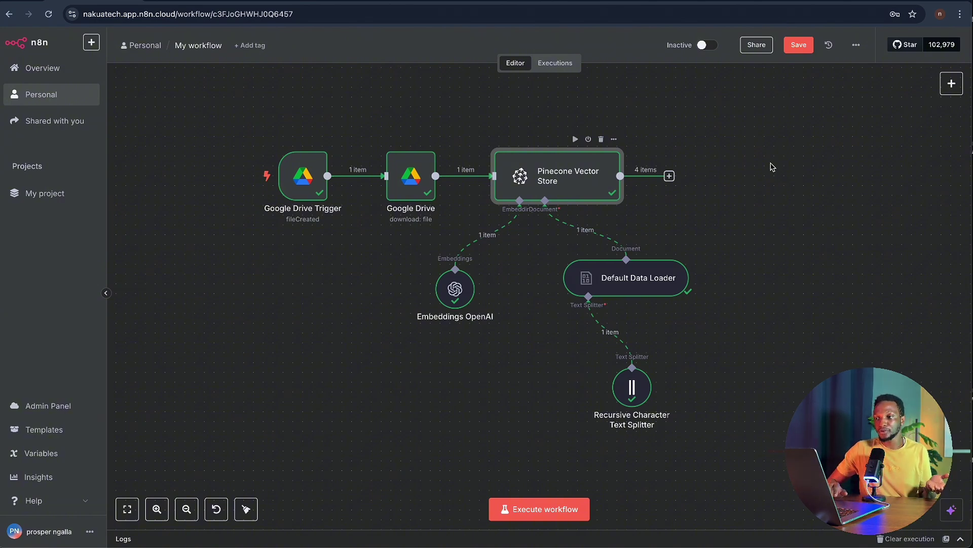
pyautogui.moveTo(299, 126)
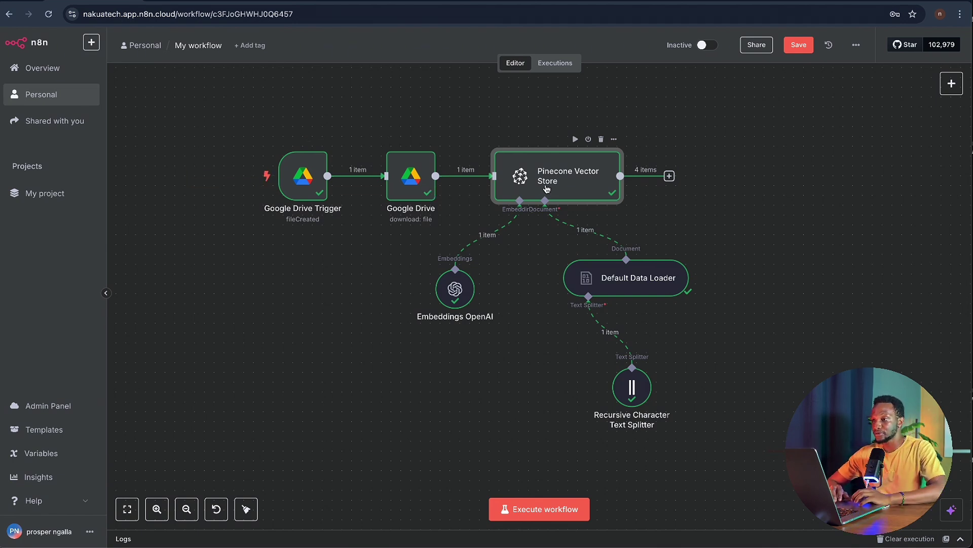
pyautogui.doubleClick(632, 387)
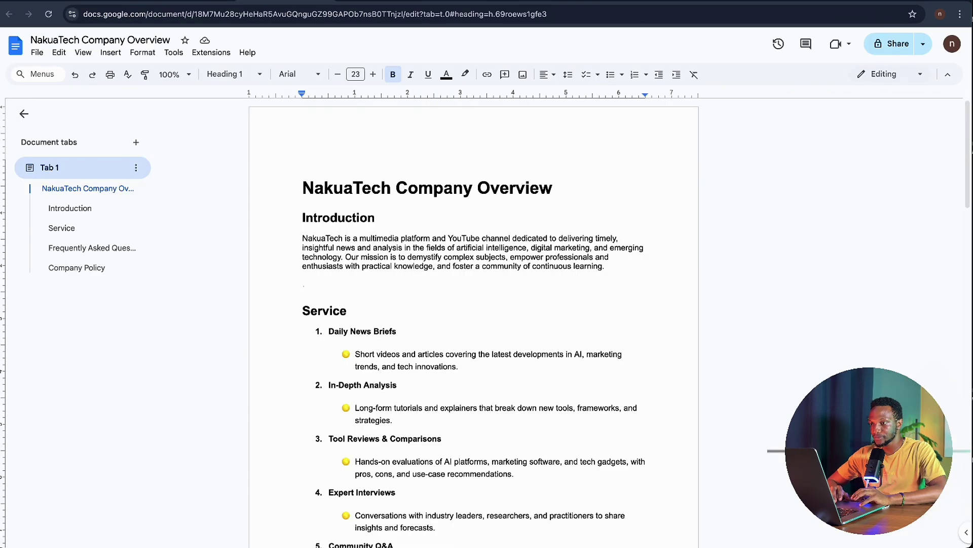
pyautogui.scroll(-10, 435, 374)
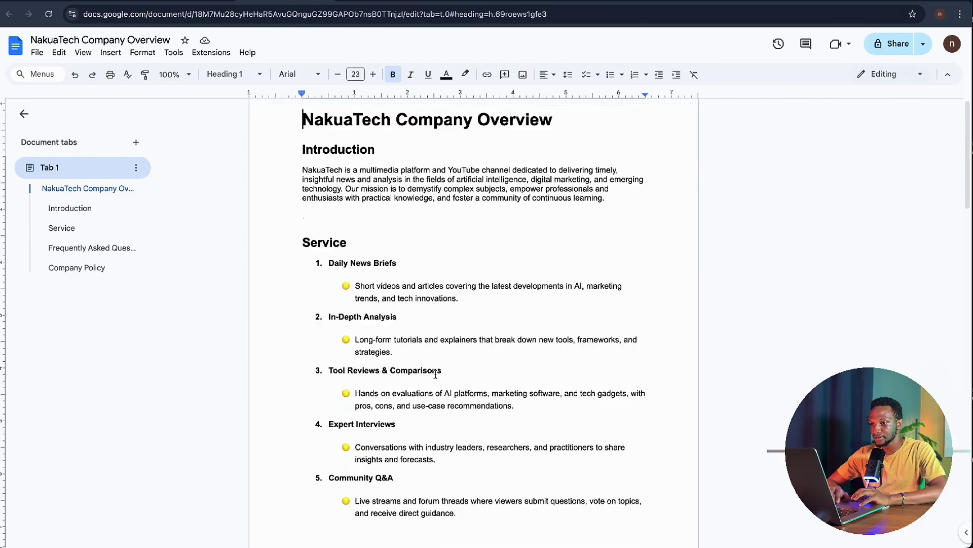
pyautogui.scroll(4, 435, 374)
pyautogui.scroll(5, 435, 374)
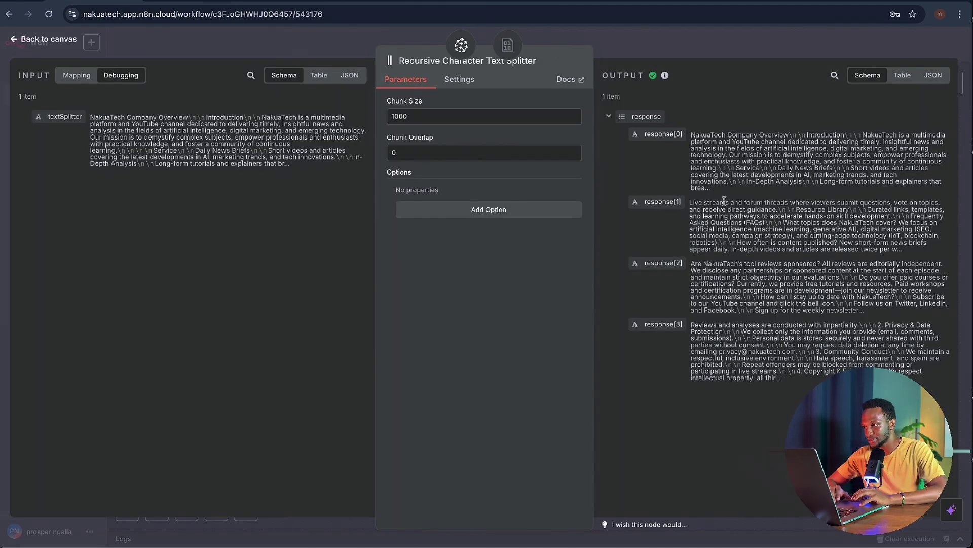
pyautogui.click(600, 33)
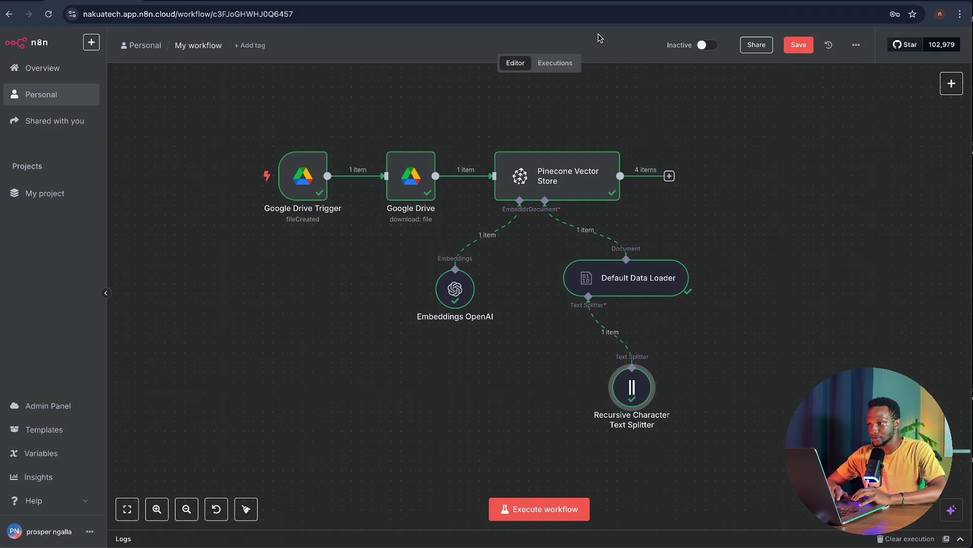
pyautogui.doubleClick(599, 182)
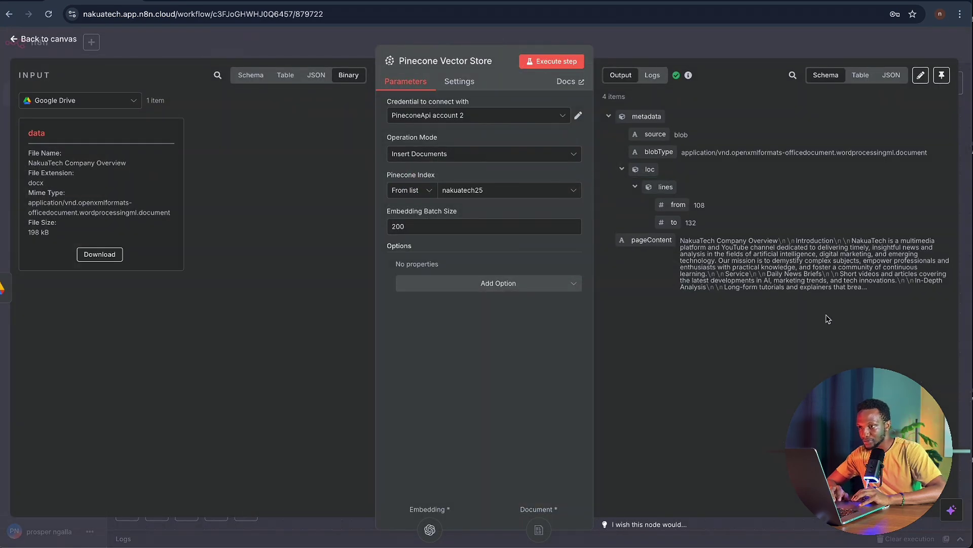
pyautogui.click(614, 48)
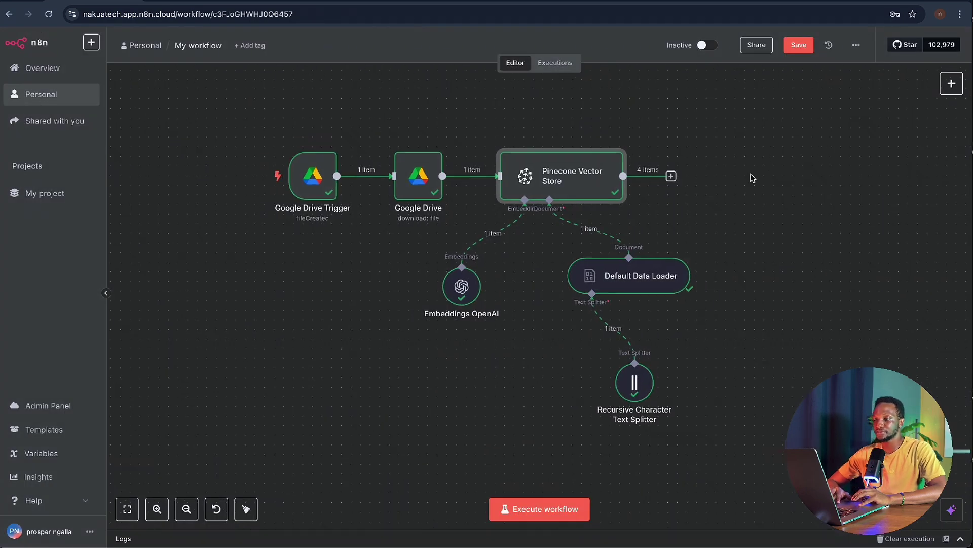
pyautogui.scroll(-2, 750, 176)
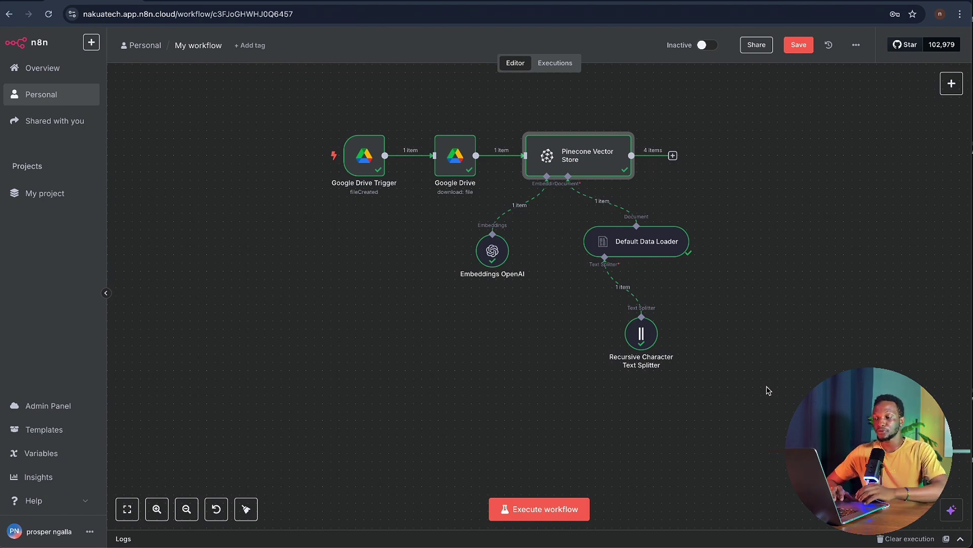
pyautogui.scroll(-5, 768, 390)
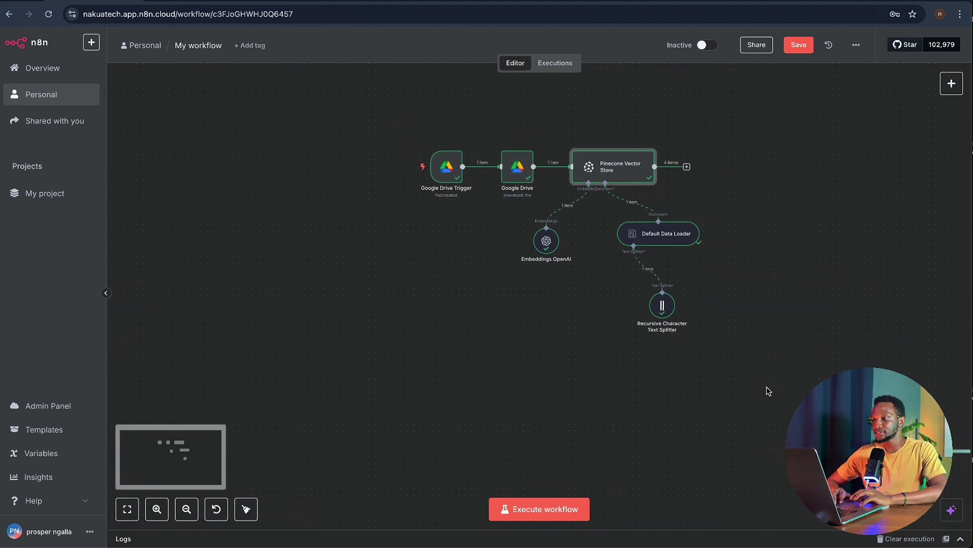
pyautogui.scroll(5, 768, 390)
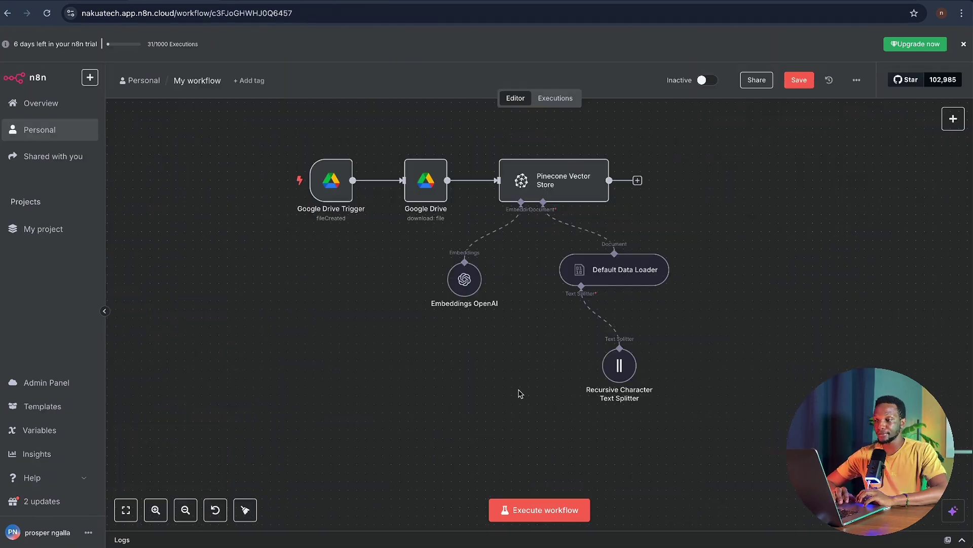
pyautogui.scroll(-1, 519, 393)
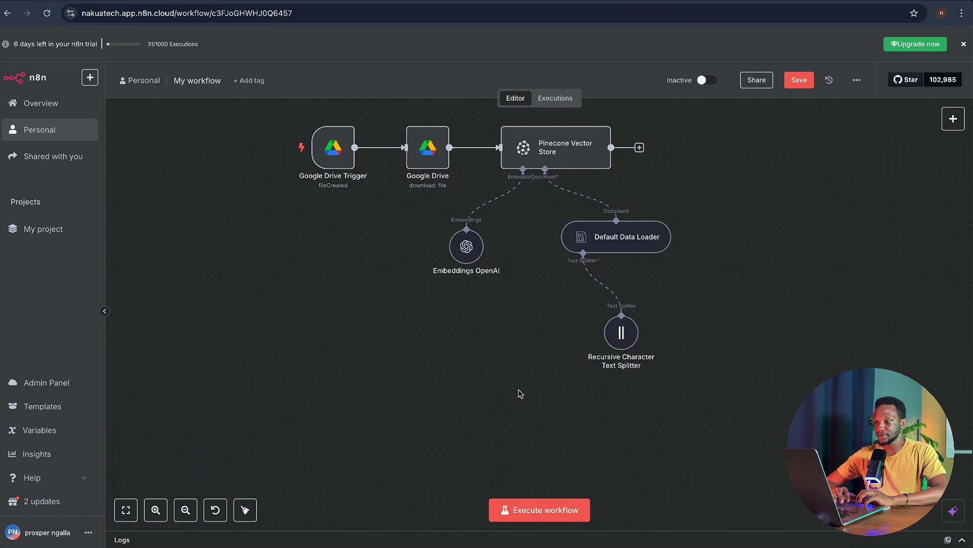
pyautogui.scroll(-2, 520, 392)
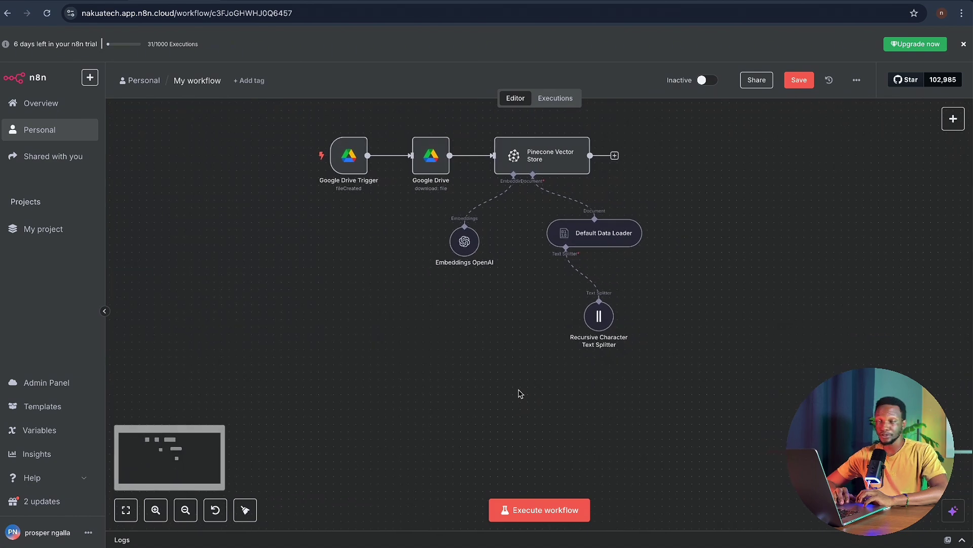
# - Search nodes for 'telegram' and add a Telegram Trigger that fires On Message
pyautogui.click(953, 118)
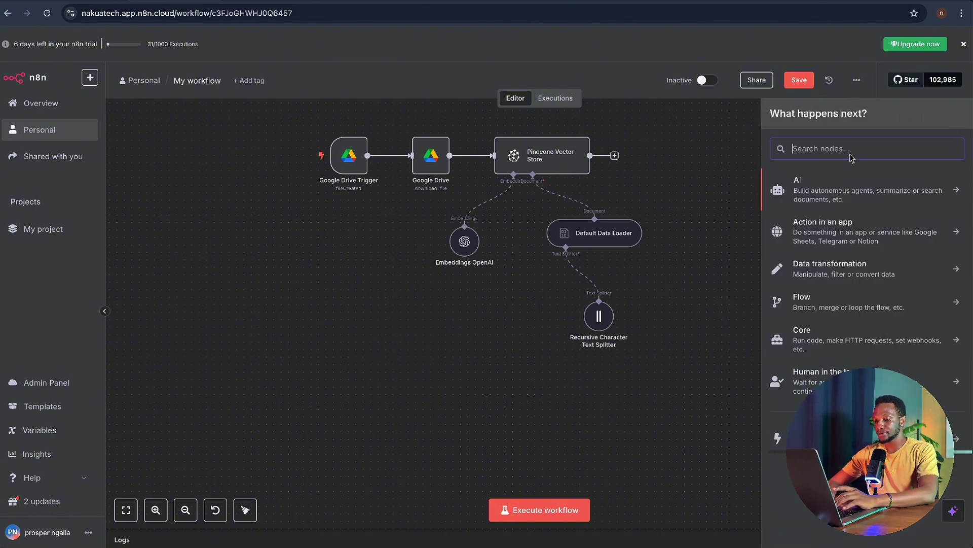
pyautogui.write('telegra,')
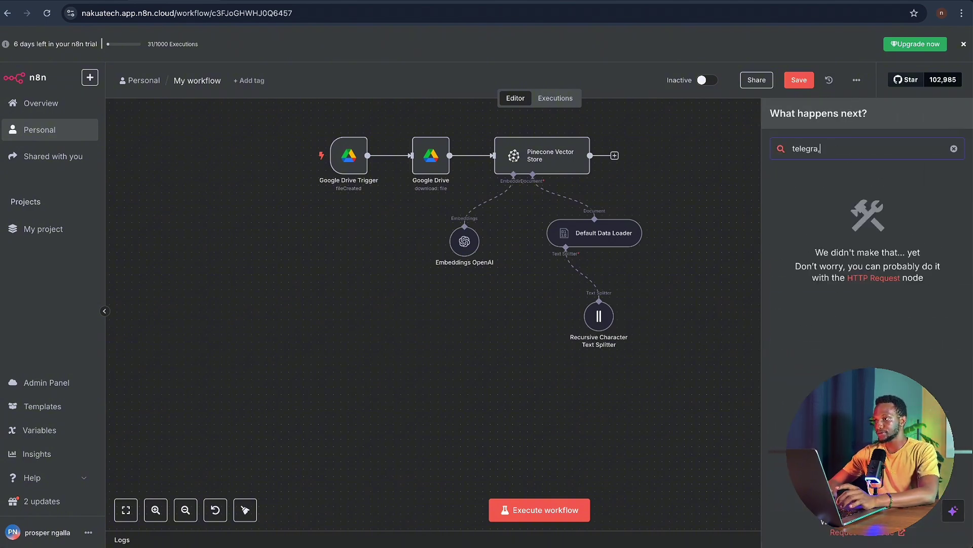
pyautogui.press('BackSpace')
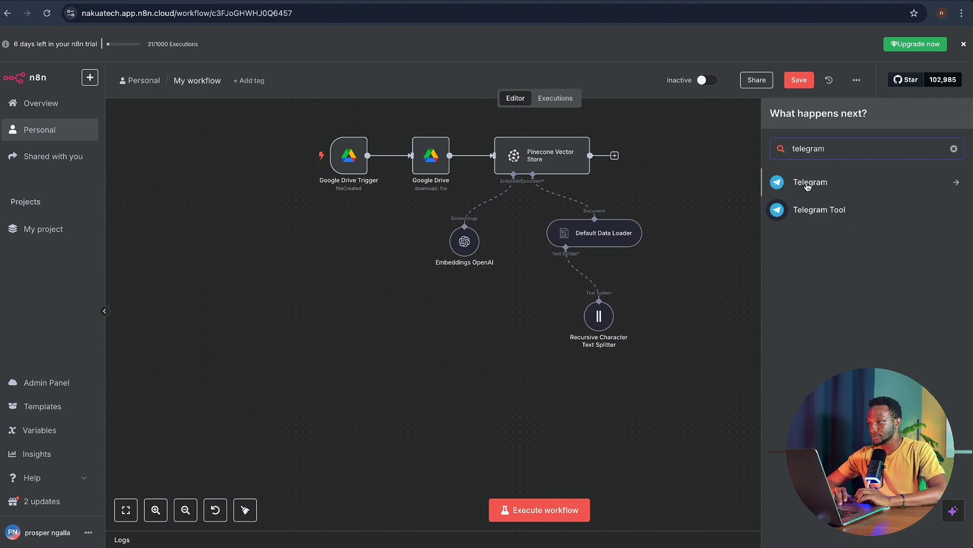
pyautogui.click(821, 182)
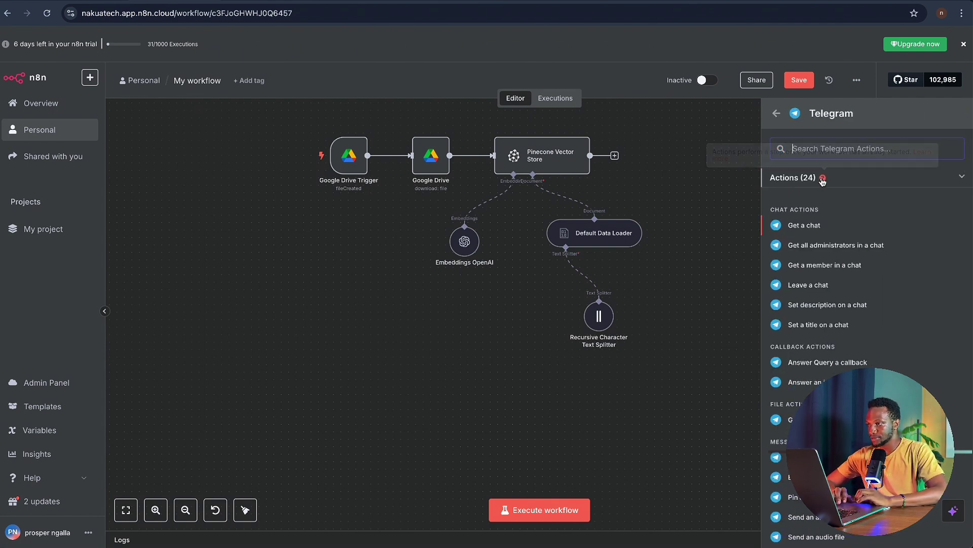
pyautogui.scroll(-5, 821, 183)
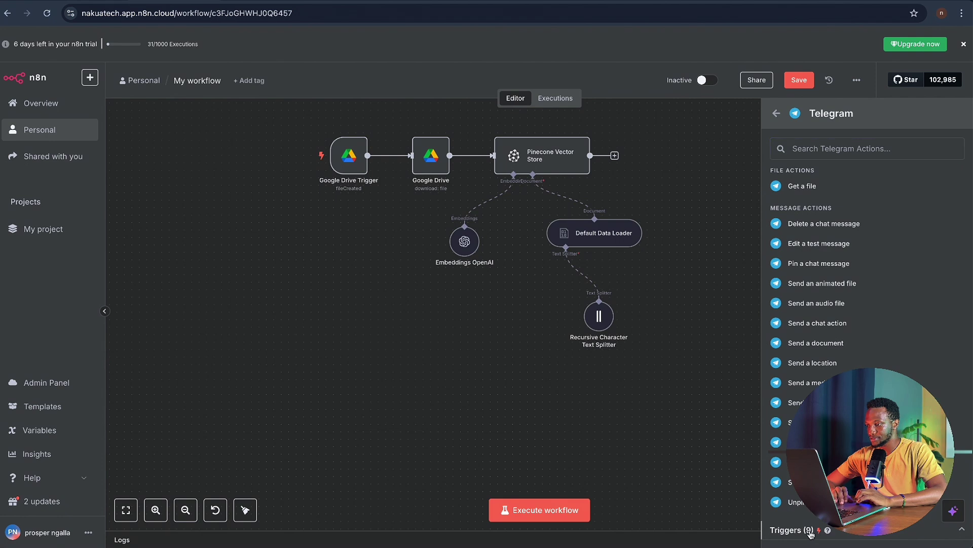
pyautogui.scroll(-4, 837, 304)
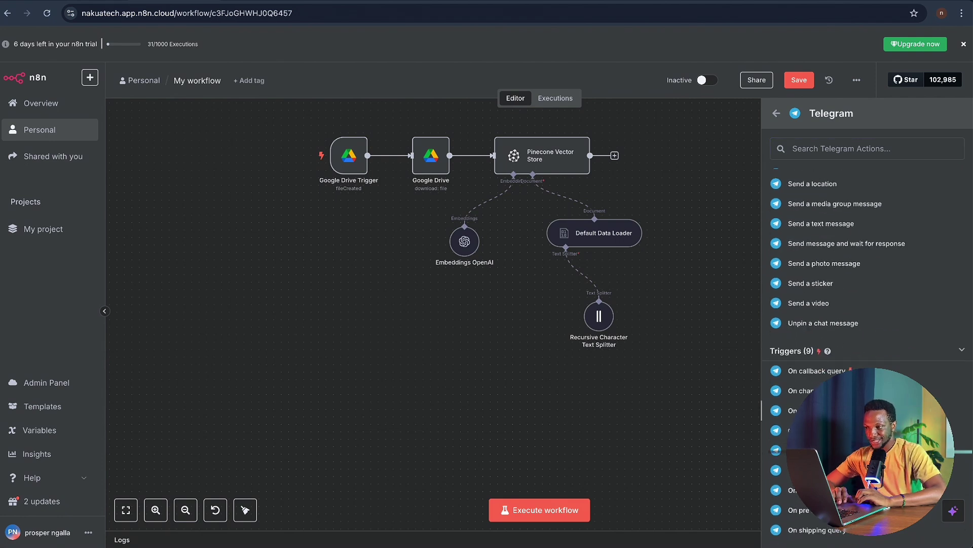
pyautogui.click(810, 470)
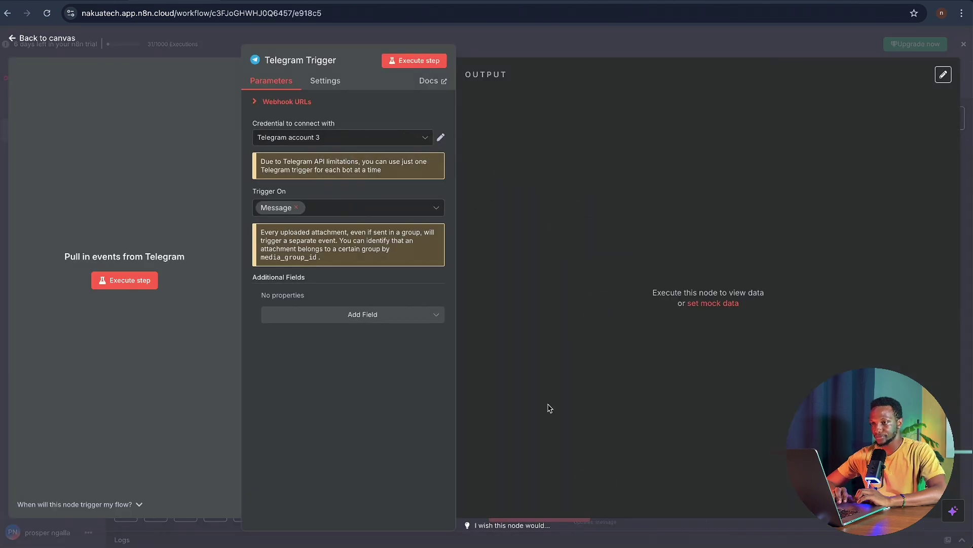
# - Start creating a new Telegram credential for the trigger instead of Telegram account 3
pyautogui.click(409, 138)
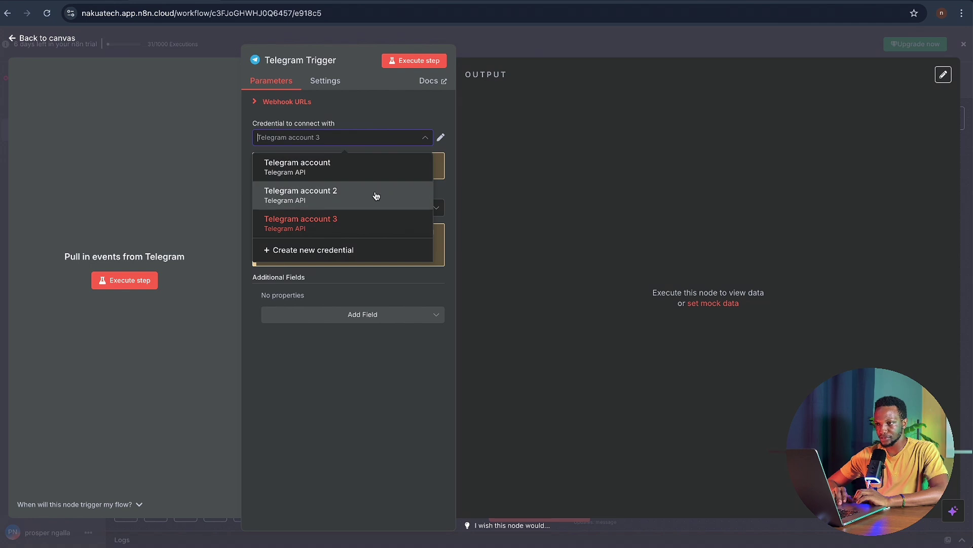
pyautogui.click(357, 223)
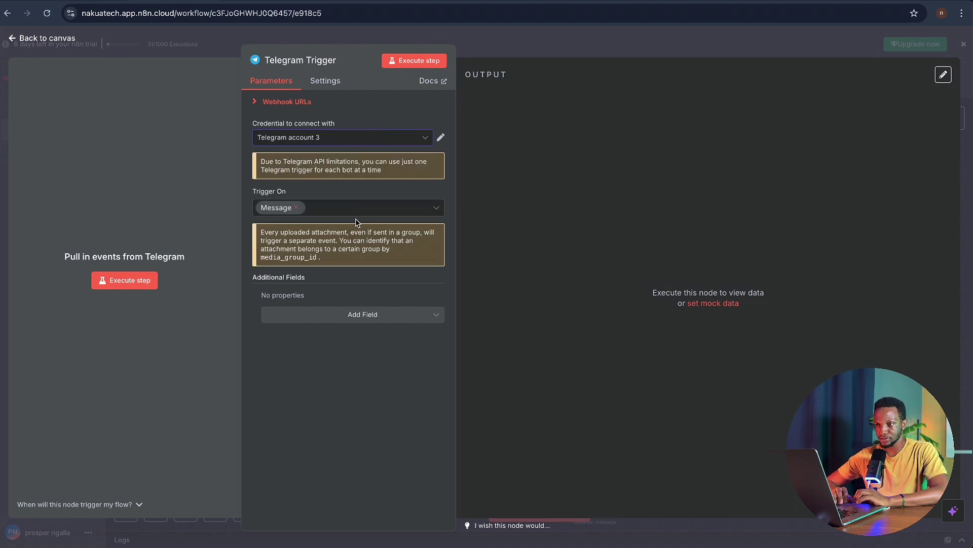
pyautogui.click(410, 142)
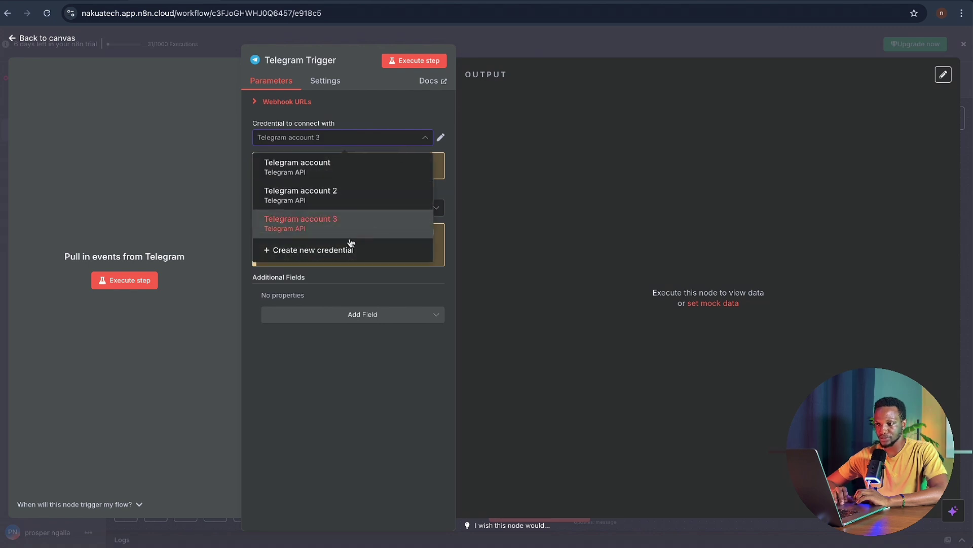
pyautogui.click(341, 251)
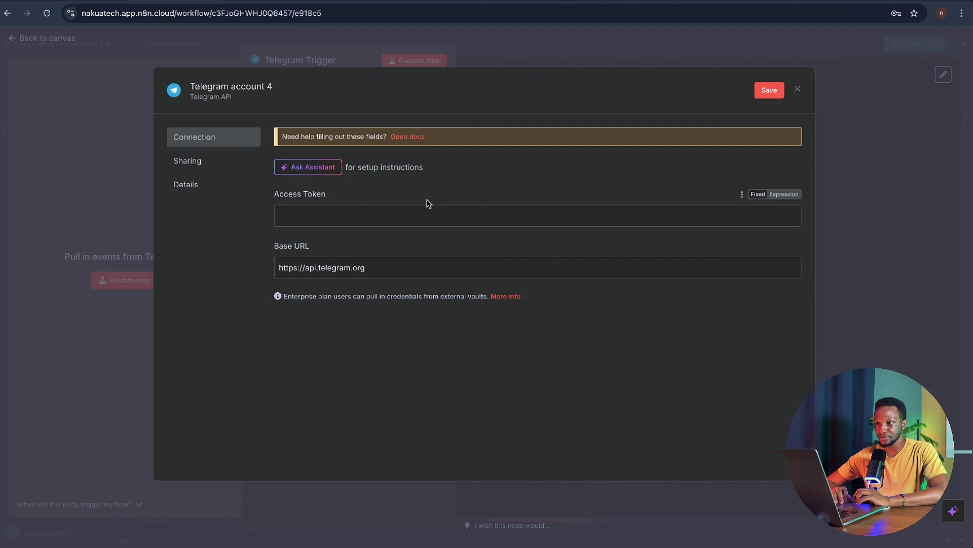
# - Follow the credential docs' BotFather link to open that chat in the Telegram app
pyautogui.click(405, 136)
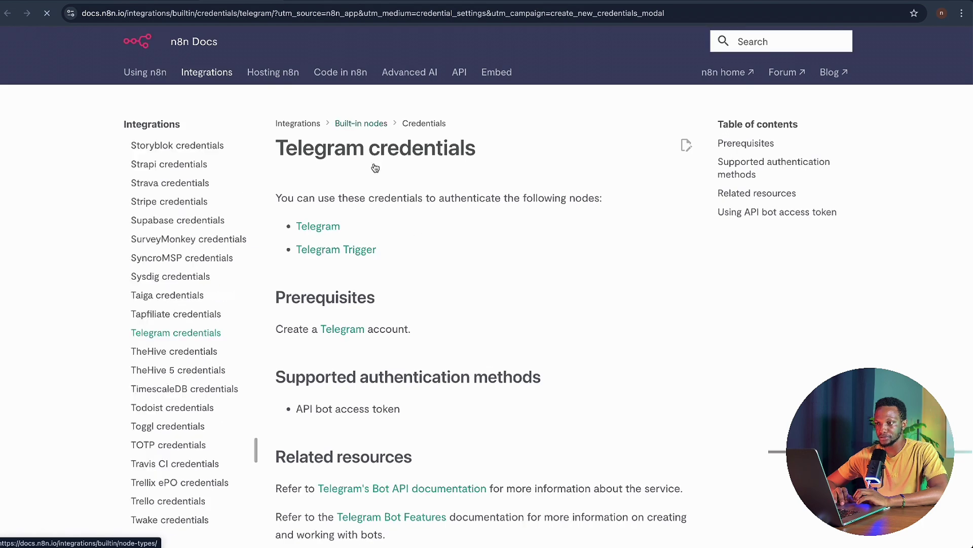
pyautogui.scroll(-9, 522, 297)
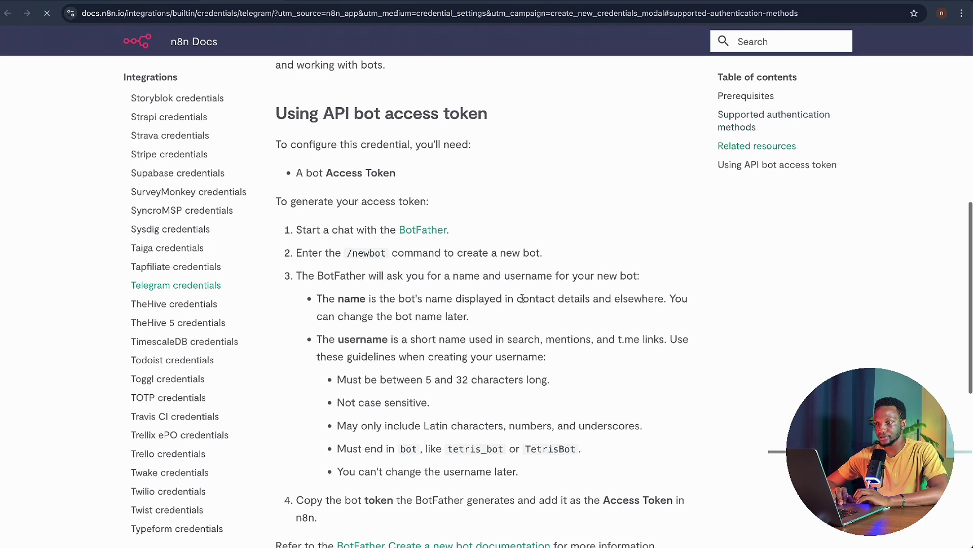
pyautogui.click(431, 231)
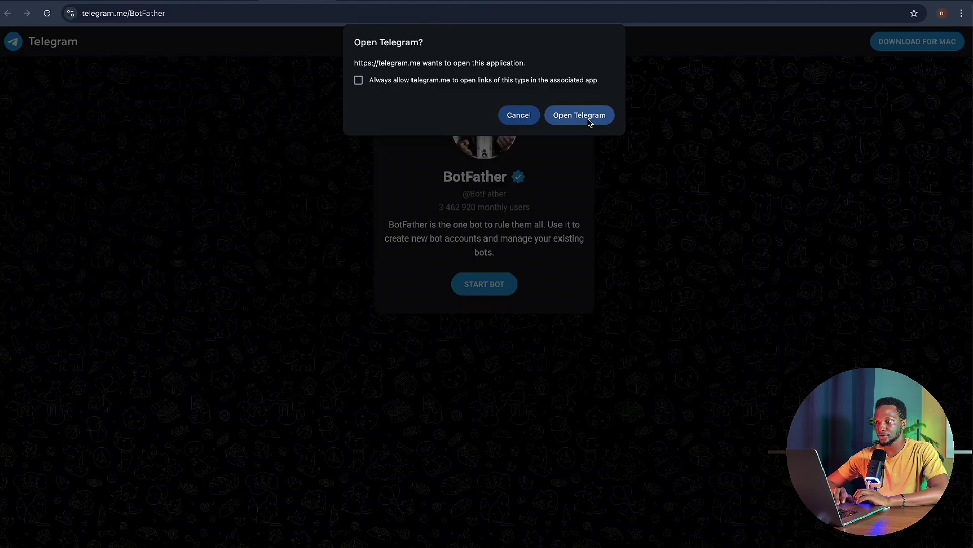
pyautogui.click(588, 120)
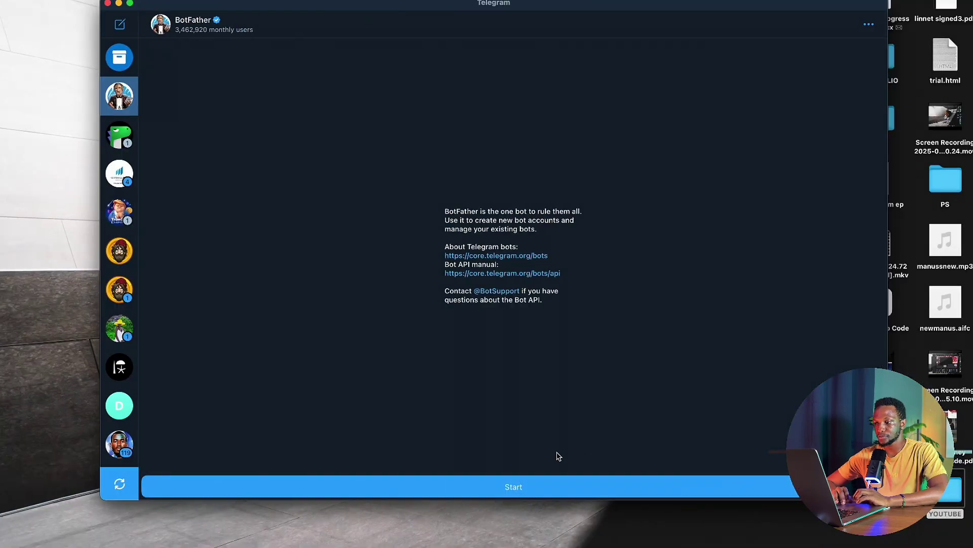
# - Start BotFather, send /newbot, and name the bot 'nakua bot'
pyautogui.click(524, 485)
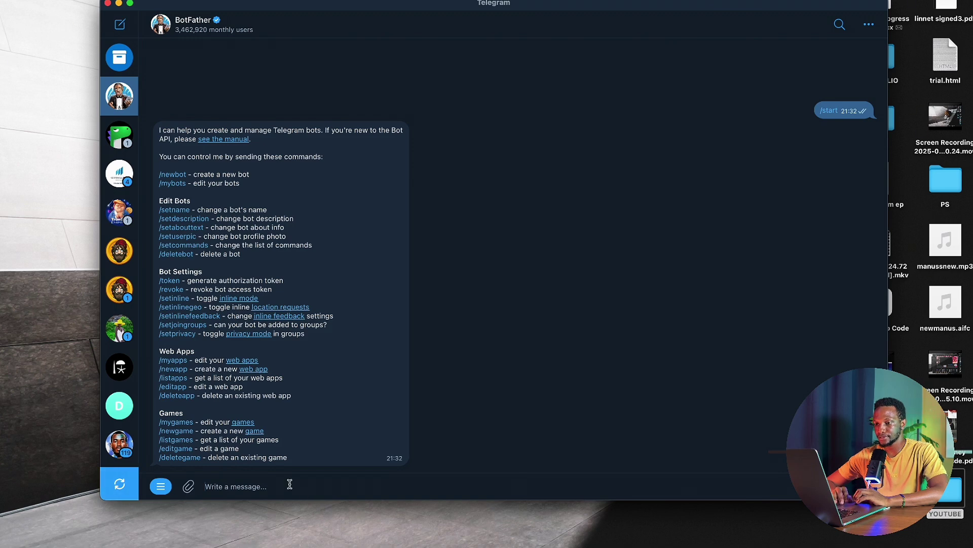
pyautogui.write('/')
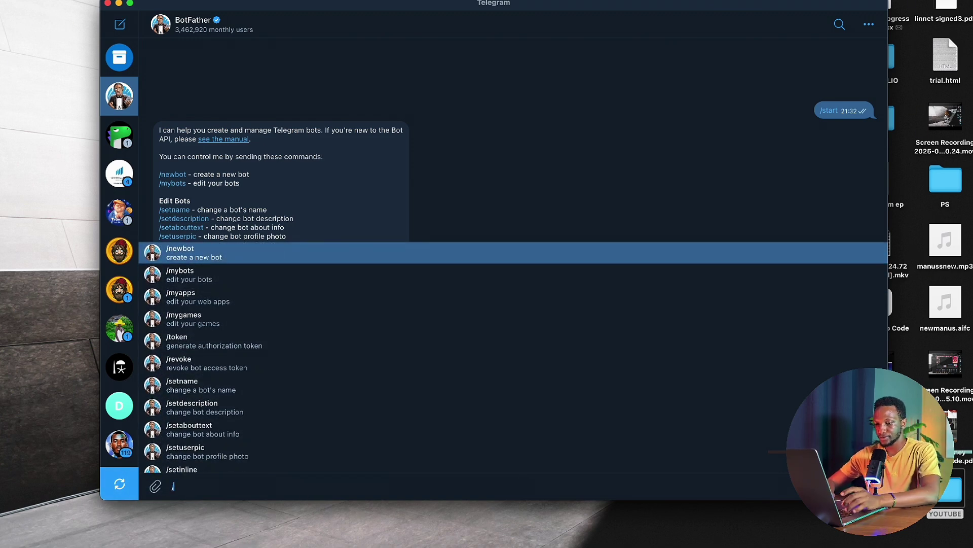
pyautogui.press('Return')
pyautogui.press('Return')
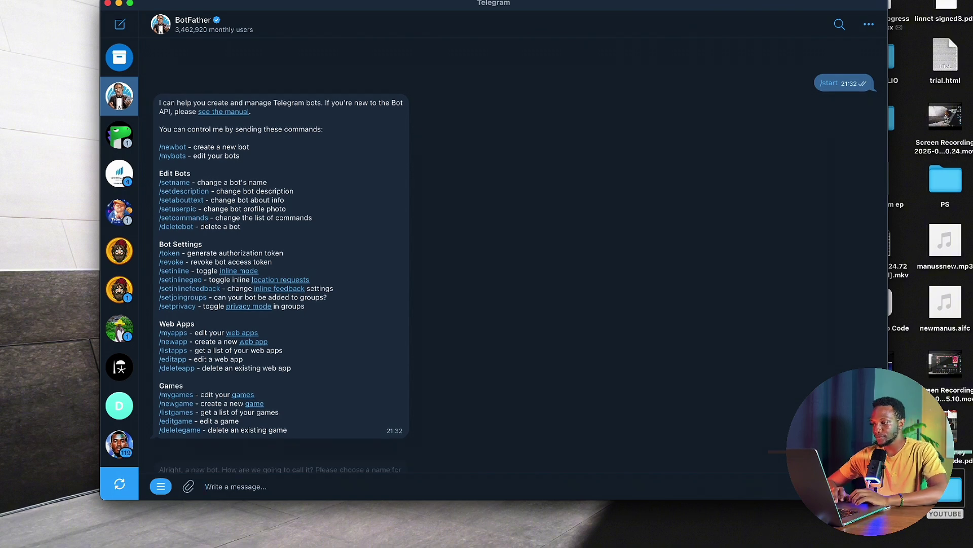
pyautogui.write('na')
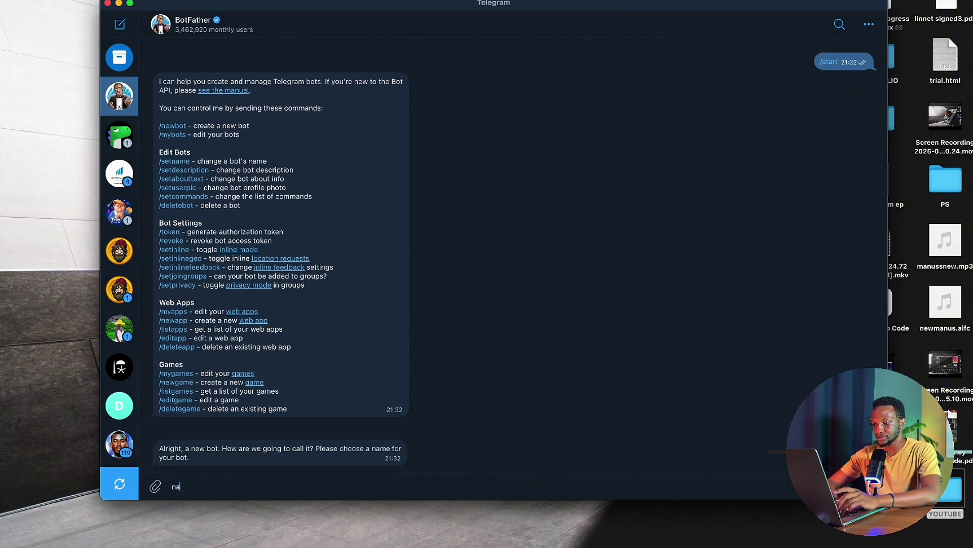
pyautogui.write('va')
pyautogui.press('BackSpace')
pyautogui.press('BackSpace')
pyautogui.write('kua')
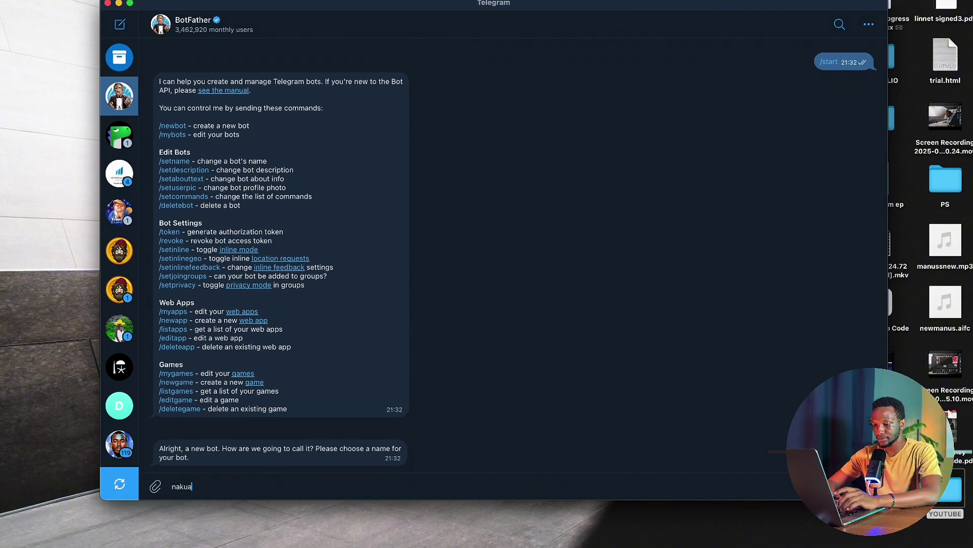
pyautogui.write(' bot')
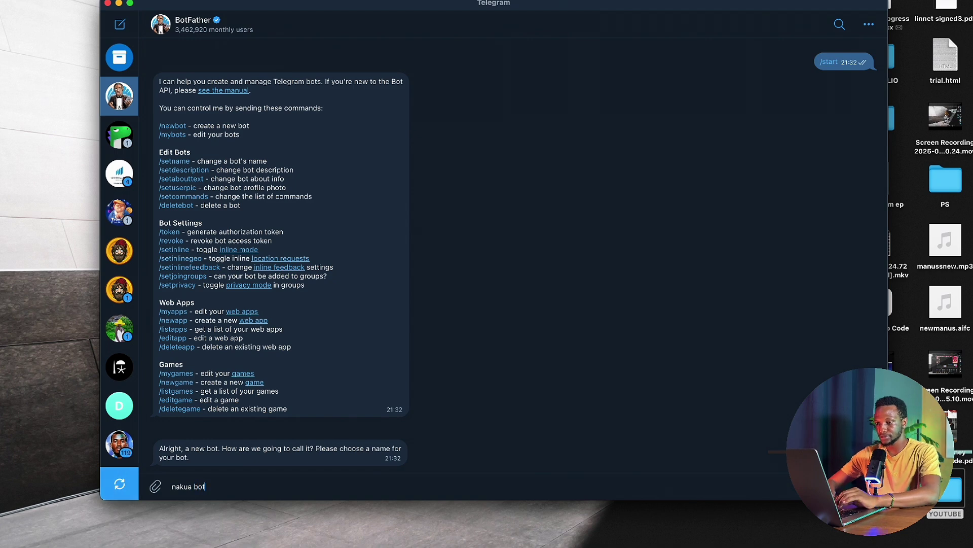
pyautogui.press('Return')
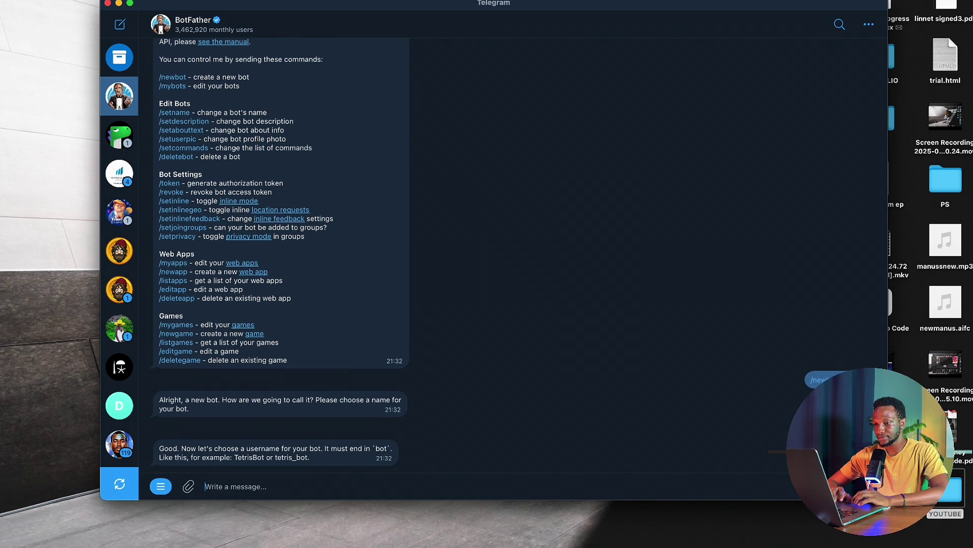
# - Try username nakua_bot, settle on nakua2_bot, and select the issued access token
pyautogui.write('nakua')
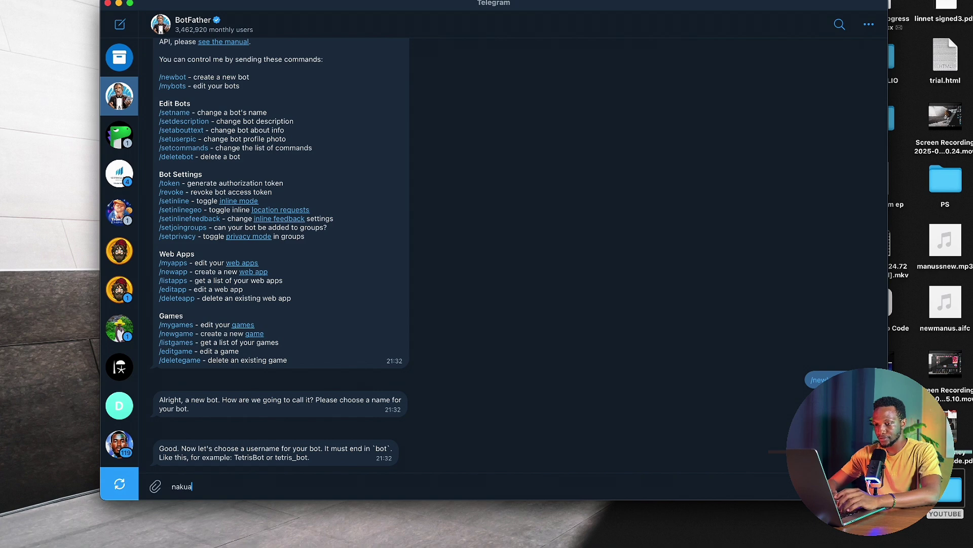
pyautogui.write('_')
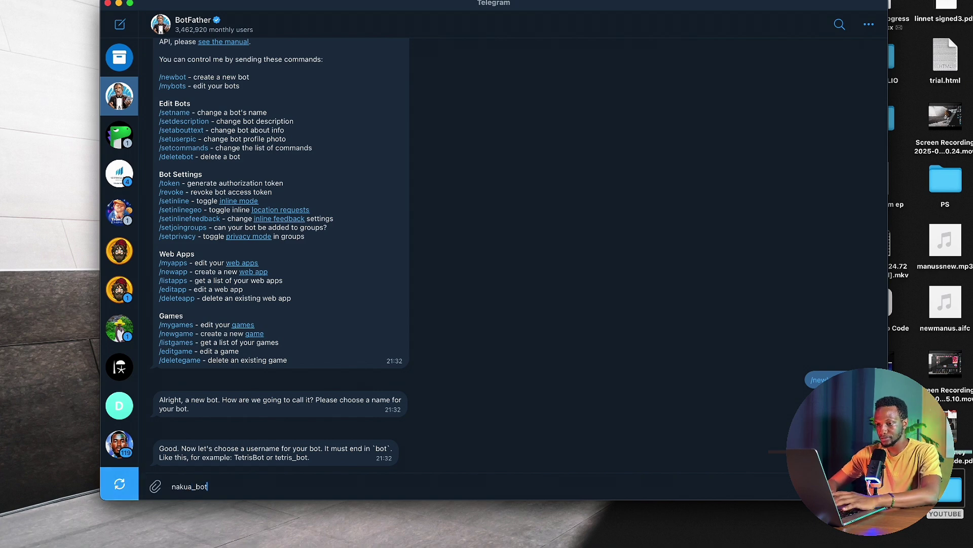
pyautogui.write('bot')
pyautogui.press('Return')
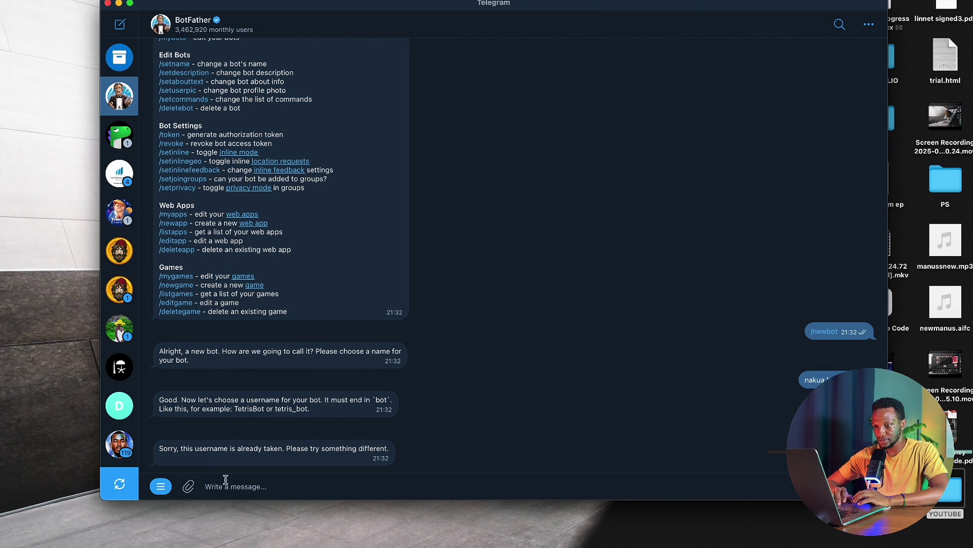
pyautogui.write('nakua')
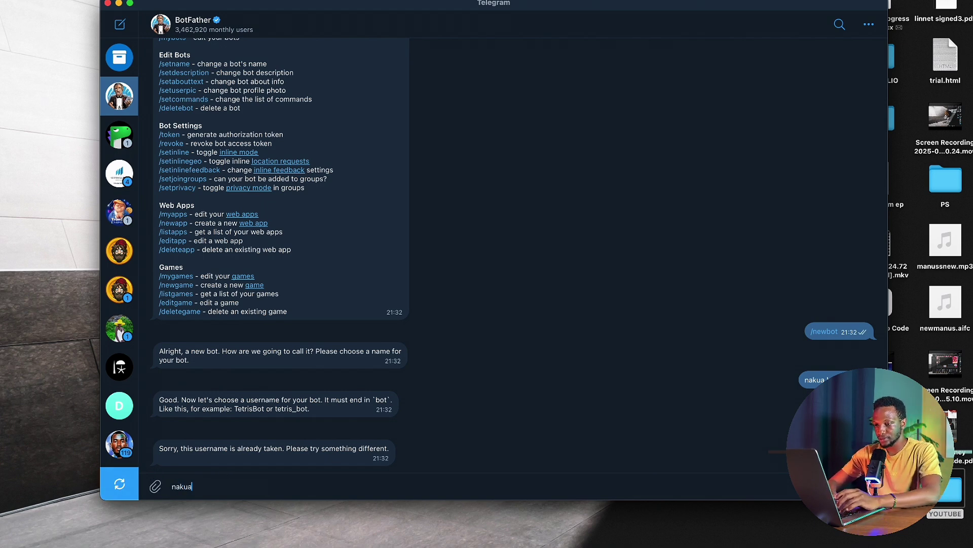
pyautogui.write('_')
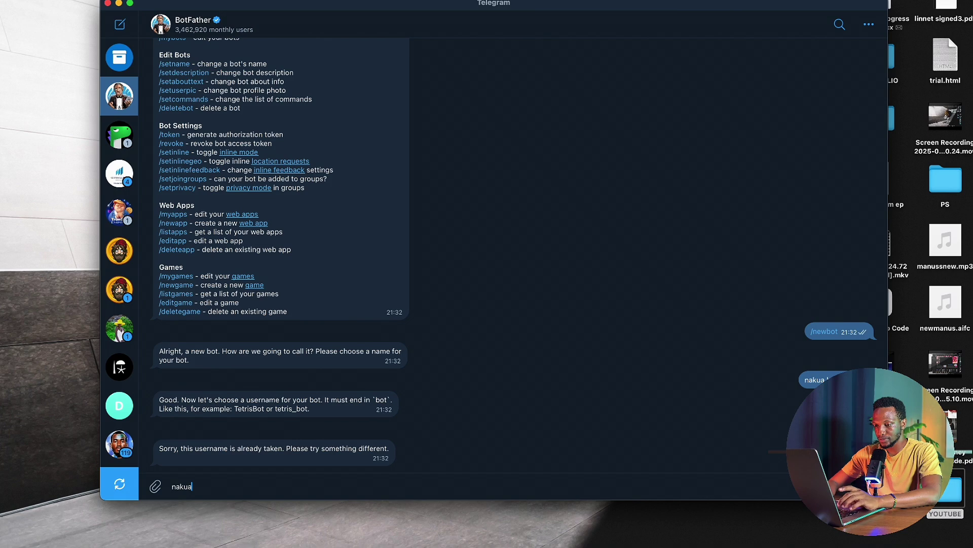
pyautogui.write('2_bot')
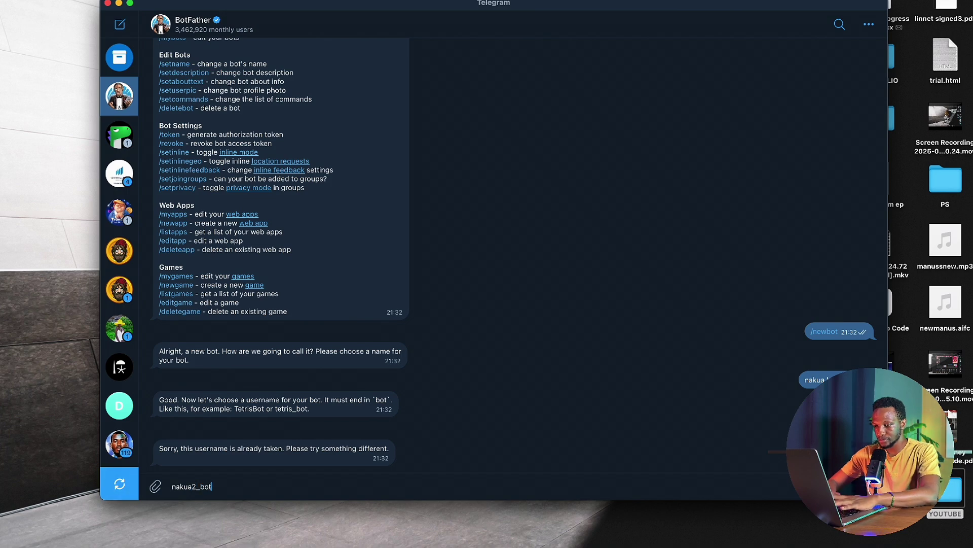
pyautogui.press('Return')
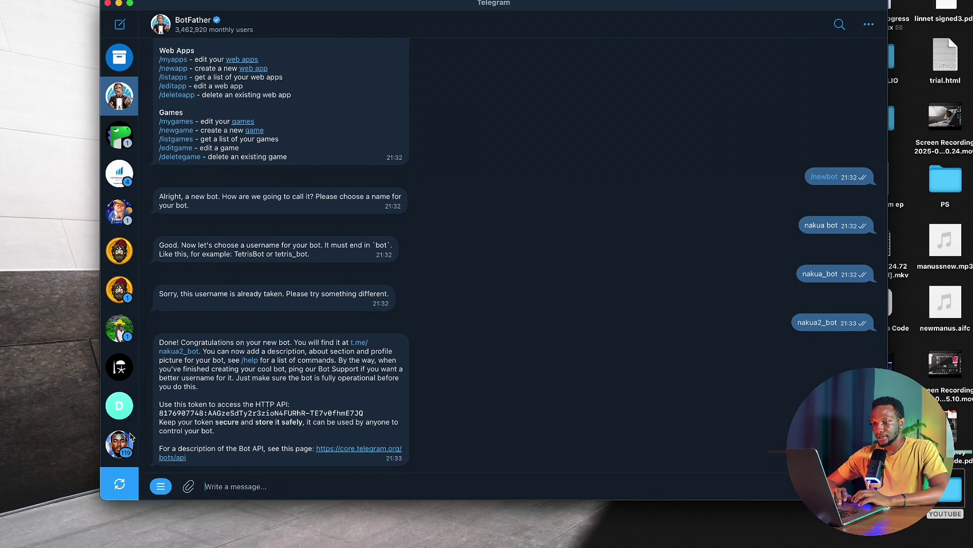
pyautogui.moveTo(369, 413); pyautogui.dragTo(157, 408)
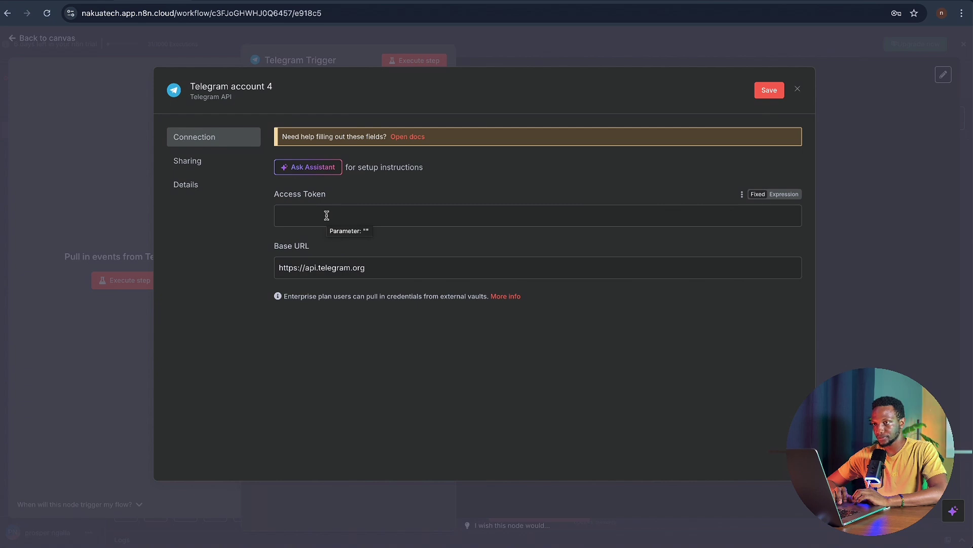
# - Paste the bot token into Telegram account 4's Access Token, save it, and dismiss the password prompt
pyautogui.click(326, 216)
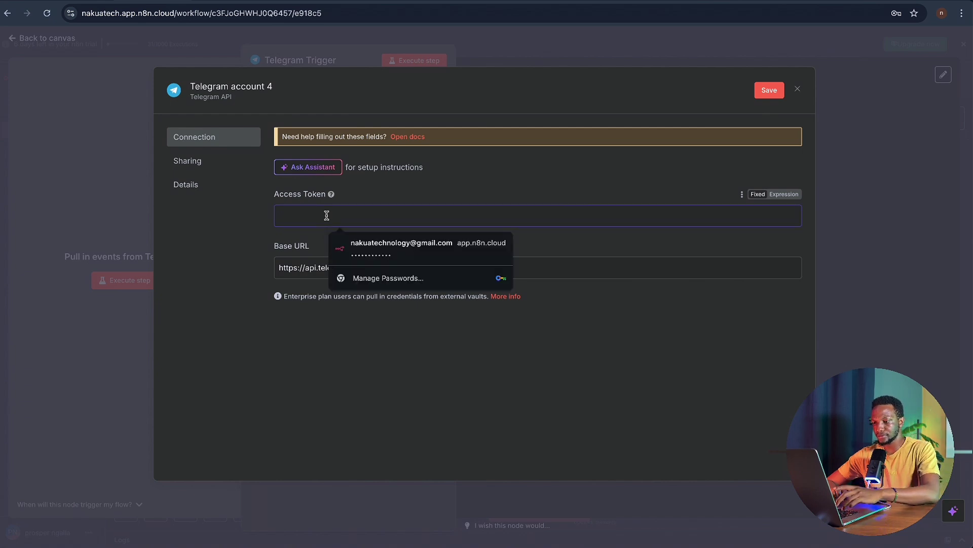
pyautogui.hotkey('ctrl', 'v')
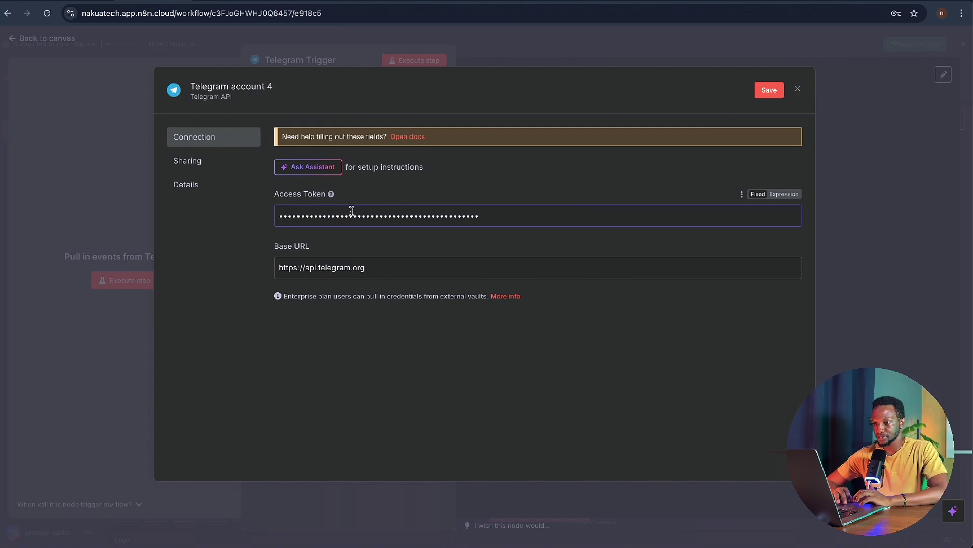
pyautogui.click(769, 96)
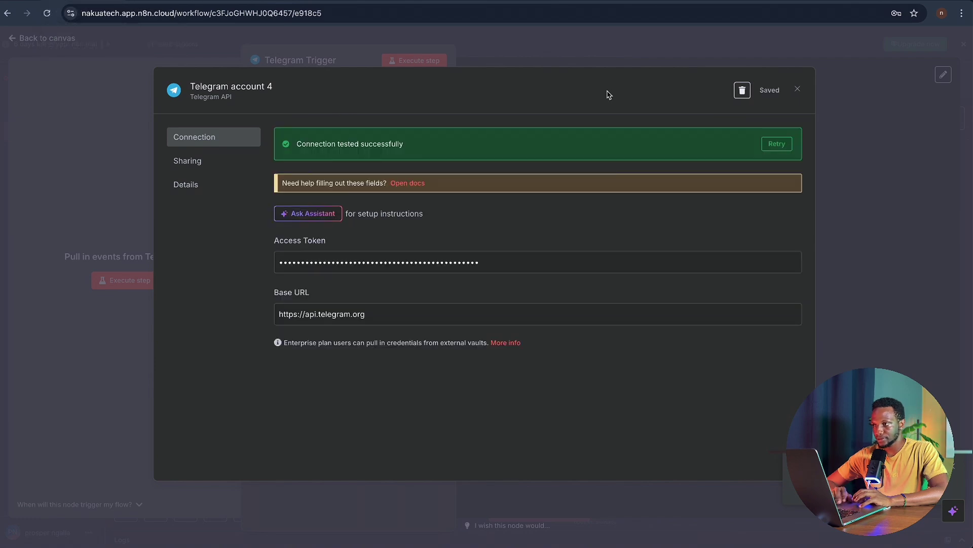
pyautogui.click(799, 91)
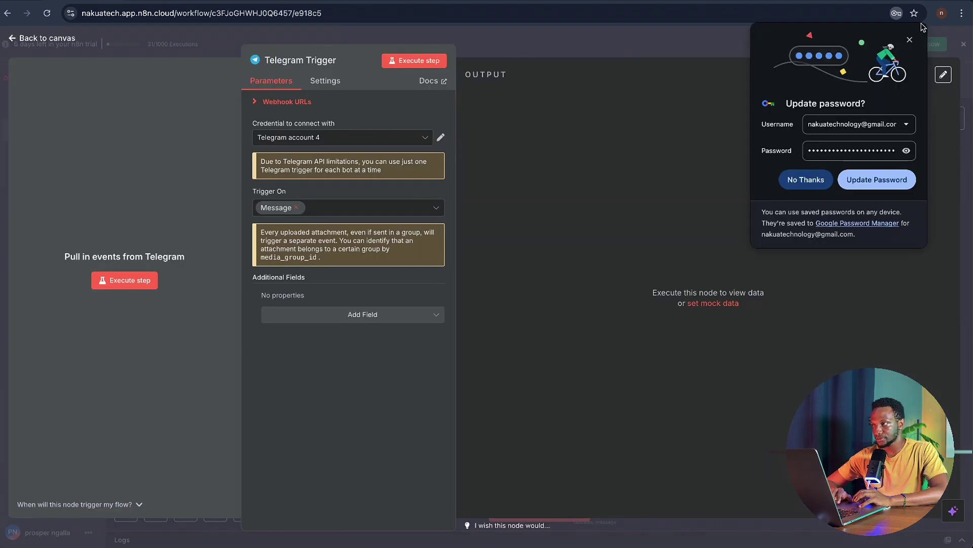
pyautogui.click(910, 40)
pyautogui.press('super+Tab')
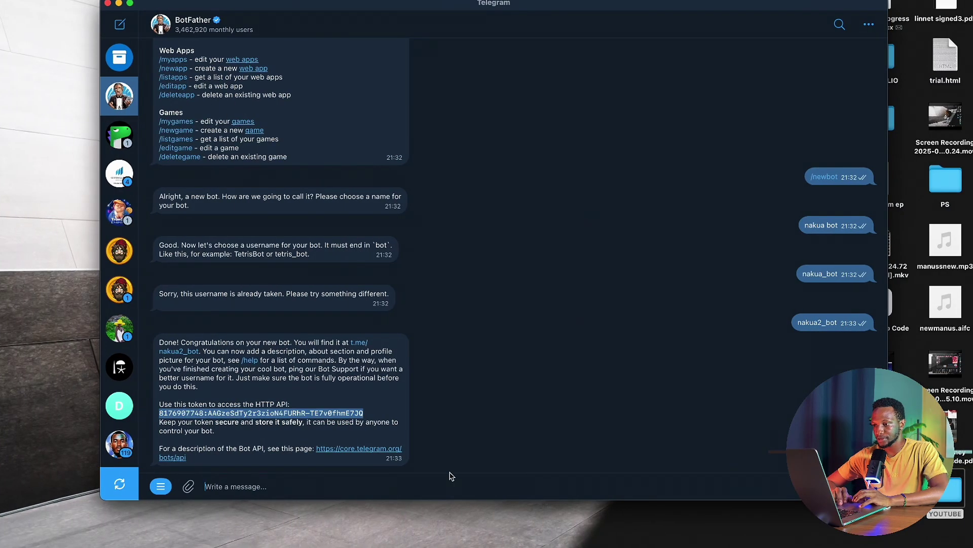
# - Start a chat with nakua2_bot, send 'hello', and execute the Telegram Trigger in n8n
pyautogui.click(358, 344)
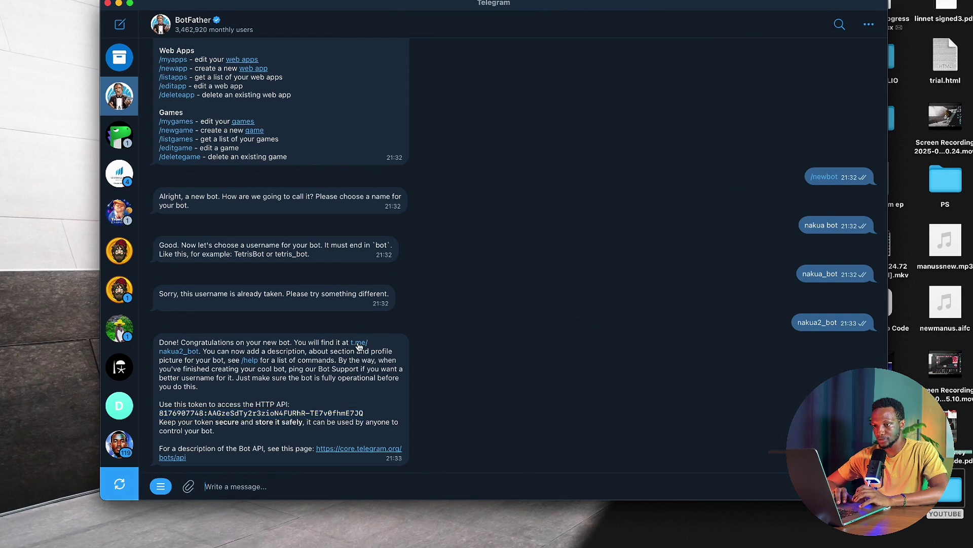
pyautogui.click(523, 477)
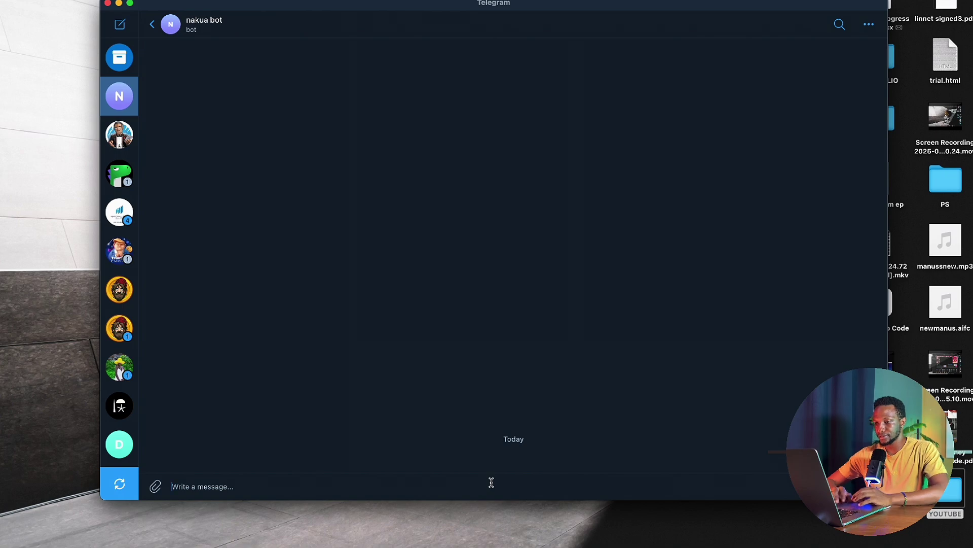
pyautogui.write('hello')
pyautogui.press('Return')
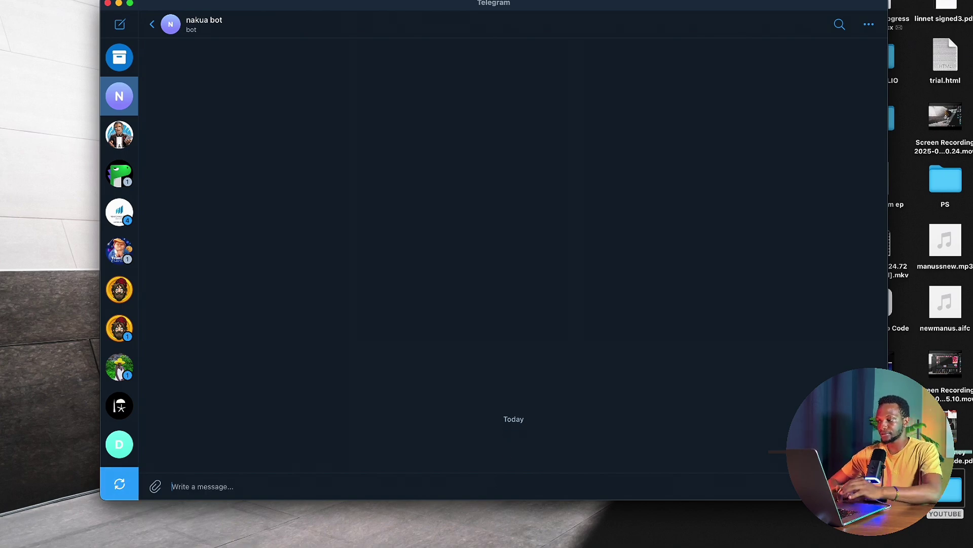
pyautogui.hotkey('ctrl', 'Left')
pyautogui.click(123, 282)
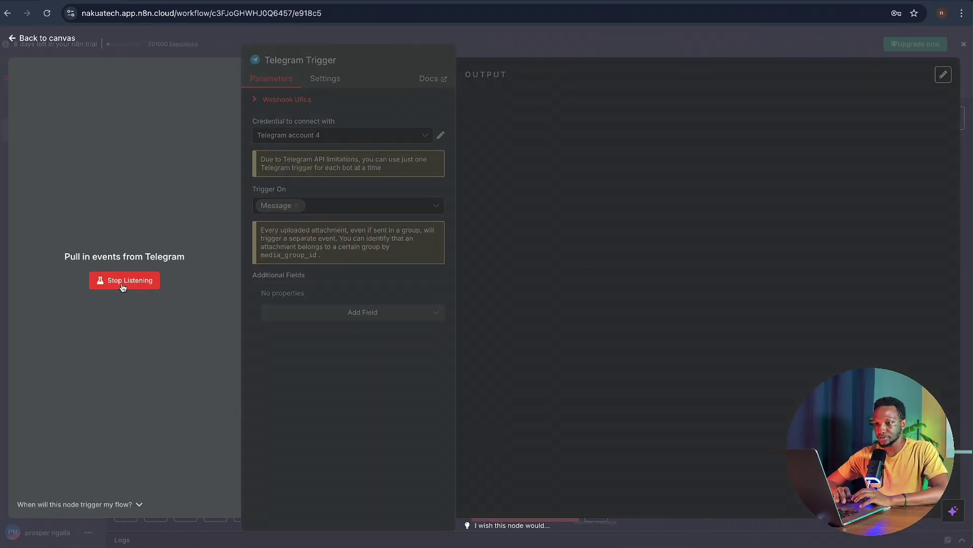
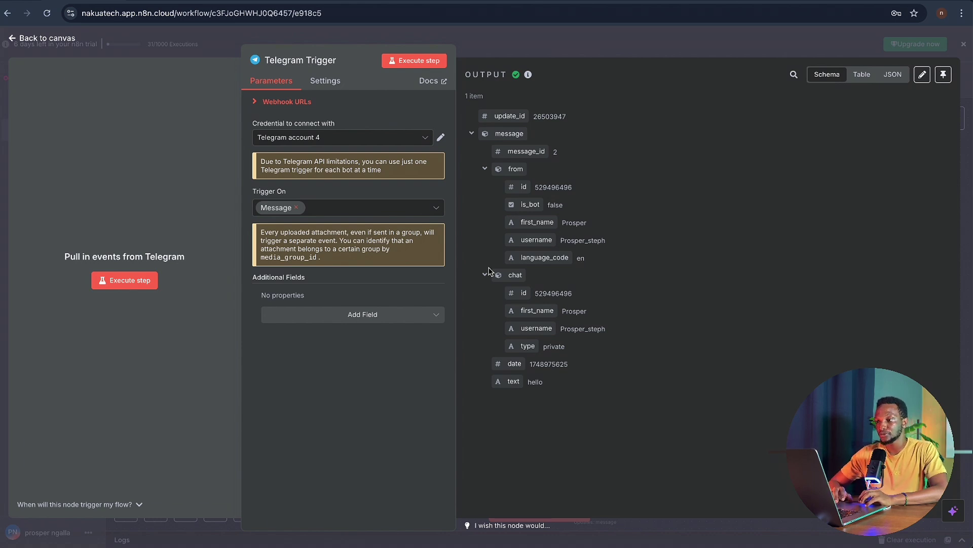
# - Close the trigger panel and drag the Telegram Trigger to the canvas's left side
pyautogui.click(506, 43)
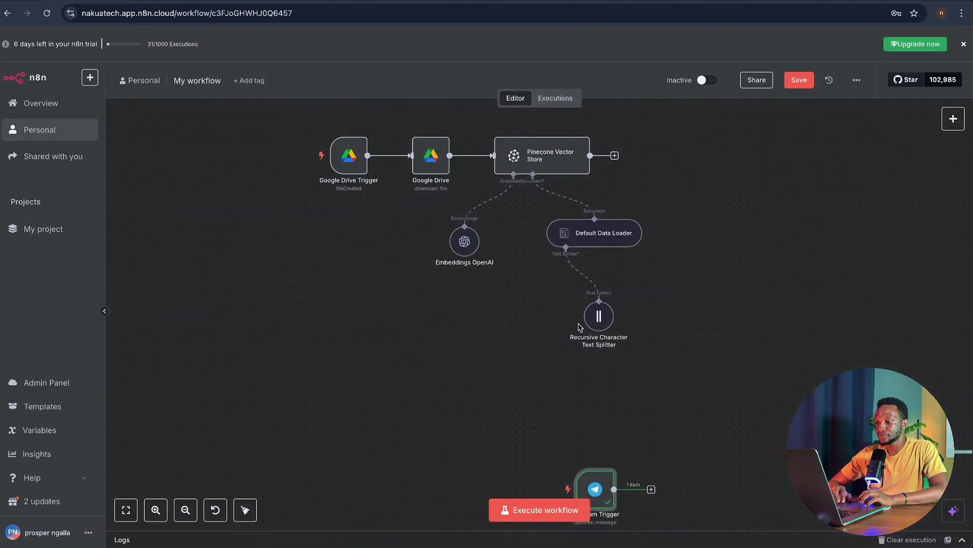
pyautogui.scroll(-2, 601, 406)
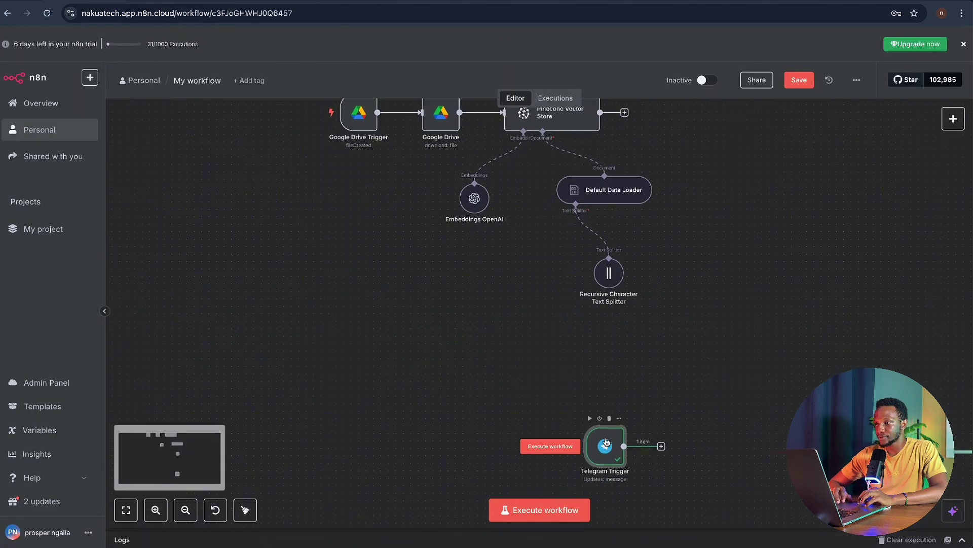
pyautogui.moveTo(607, 442); pyautogui.dragTo(360, 393)
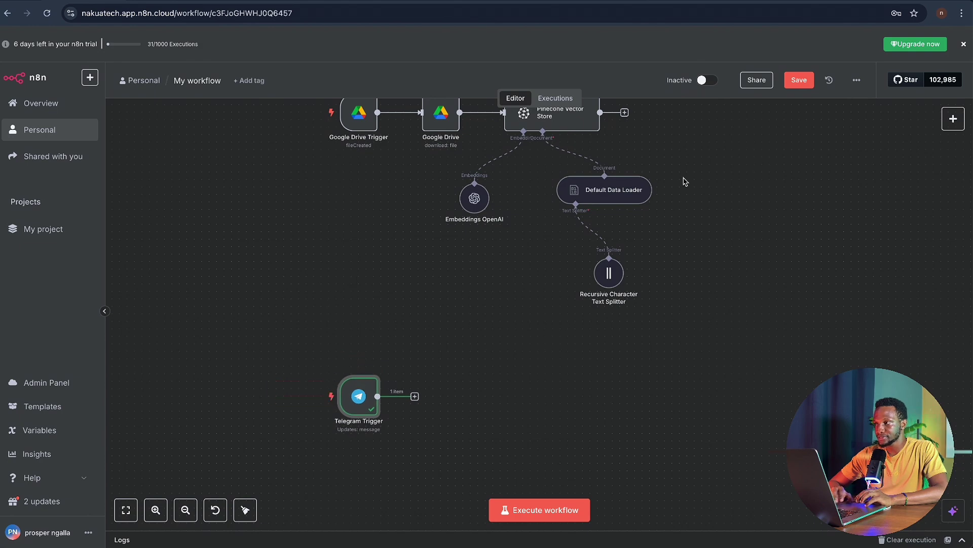
# - Rename the workflow to 'nakua demo 1'
pyautogui.click(208, 80)
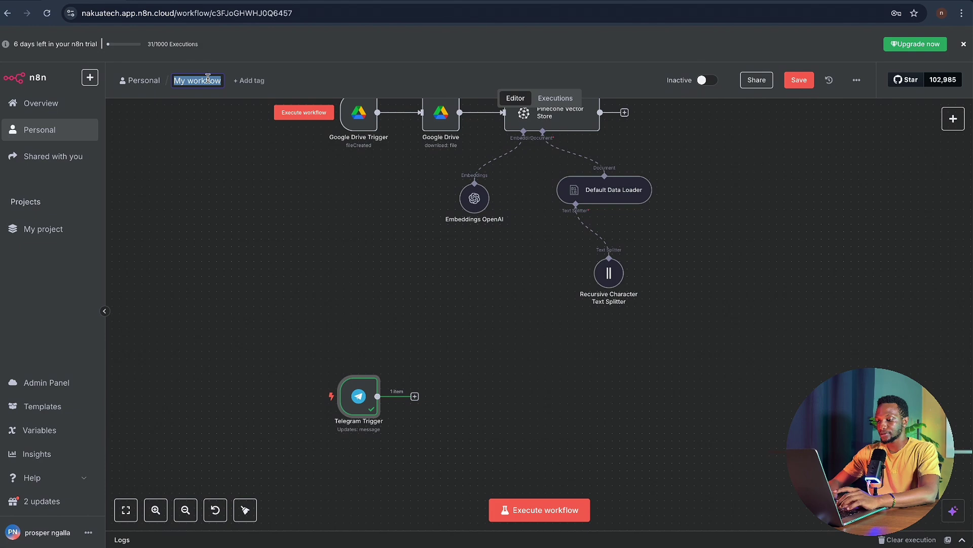
pyautogui.write('nakua de')
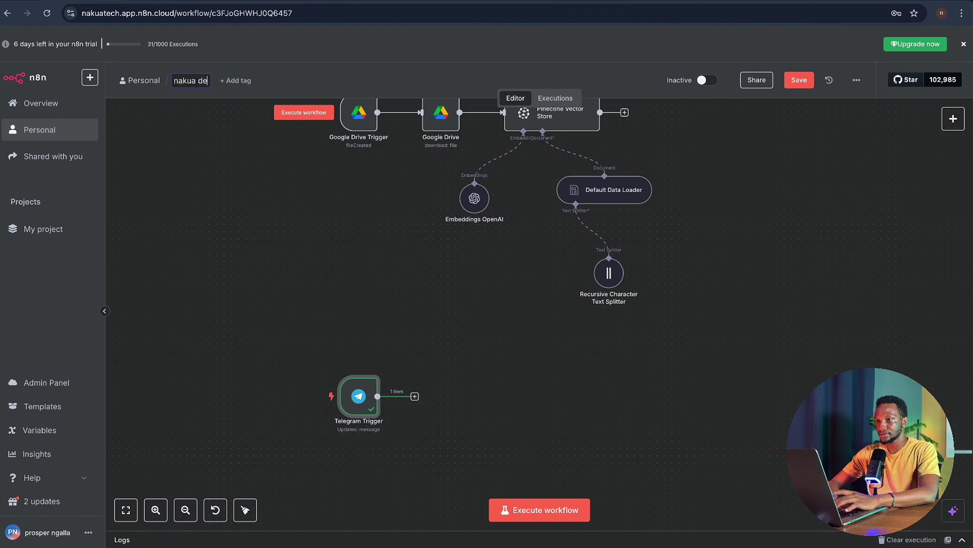
pyautogui.write('mo 1')
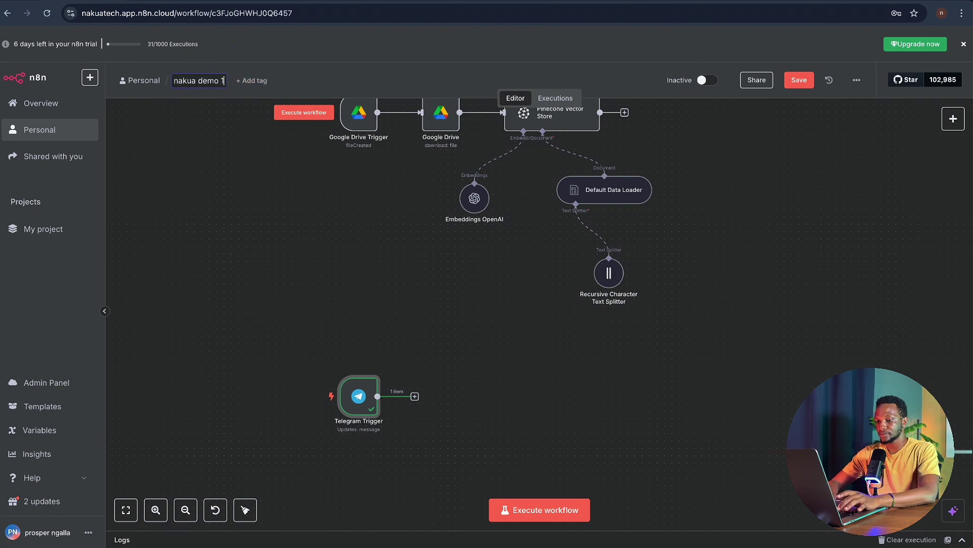
pyautogui.press('Return')
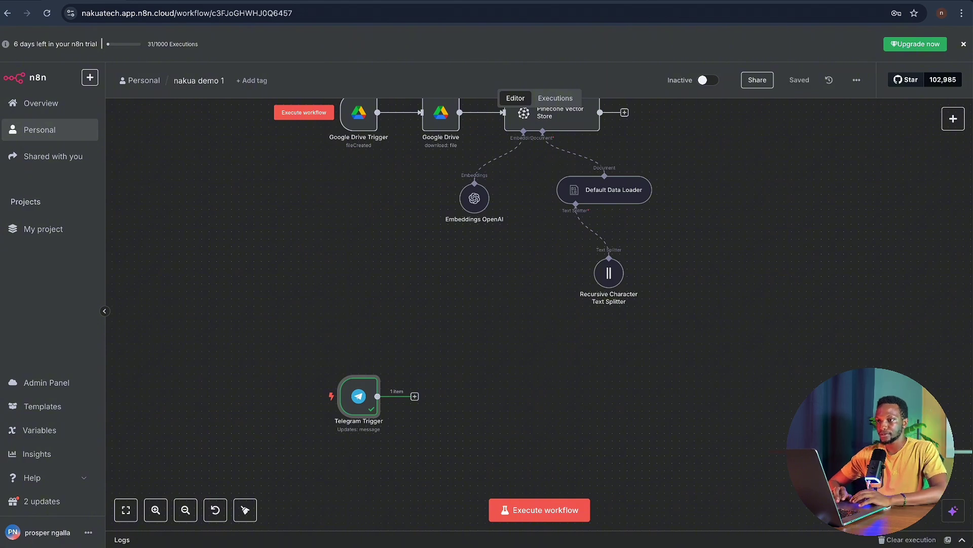
pyautogui.scroll(-1, 724, 251)
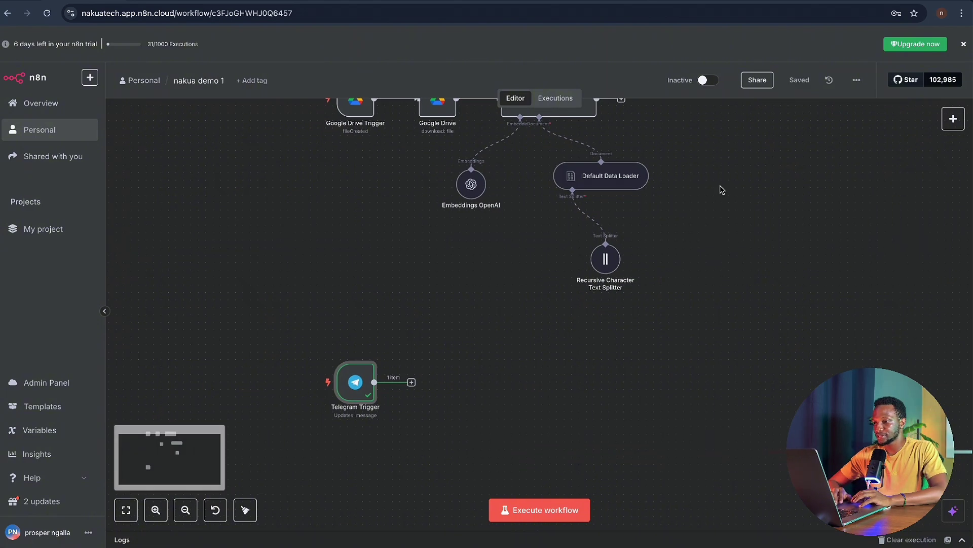
# - Add a Switch node after the Telegram Trigger
pyautogui.click(411, 382)
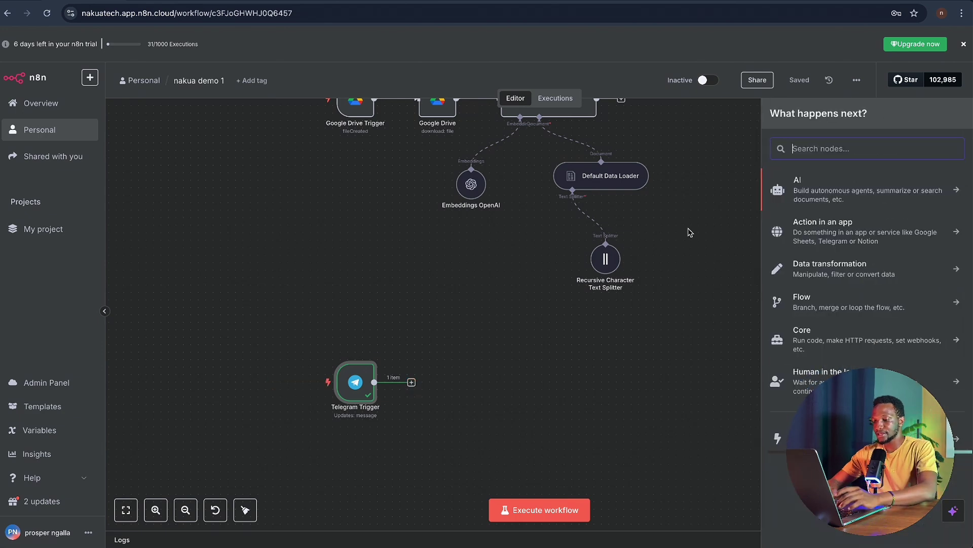
pyautogui.write('switch')
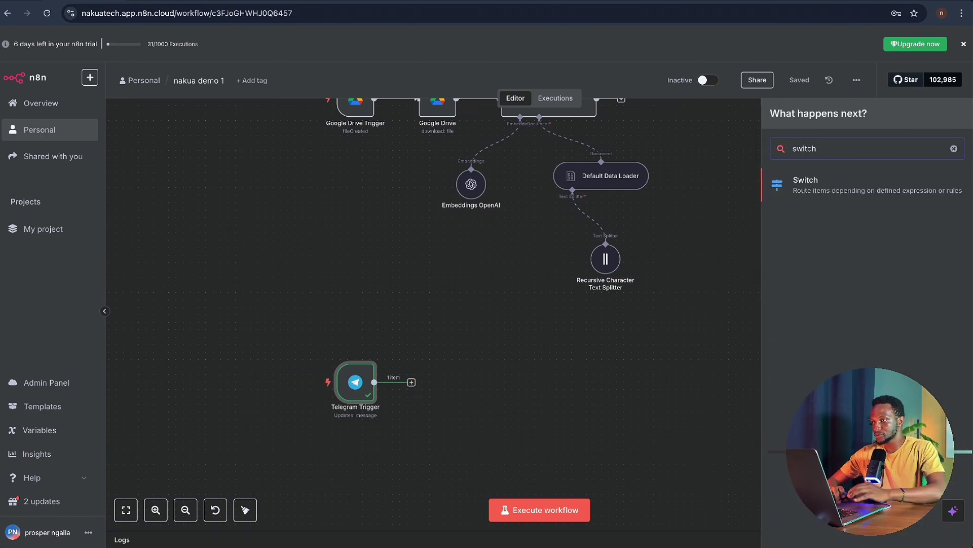
pyautogui.click(836, 195)
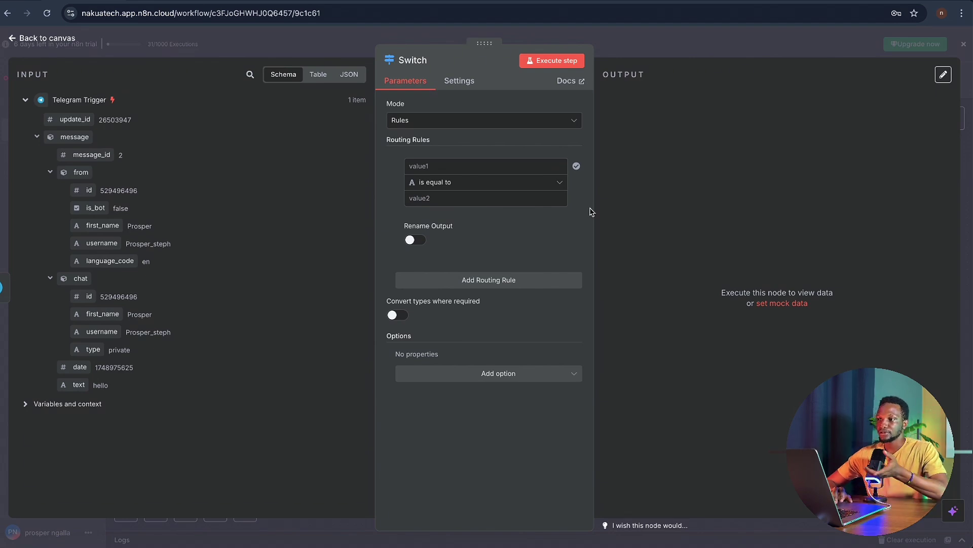
# - Make the first Switch rule check that message.text exists, with a custom-named text output
pyautogui.click(555, 184)
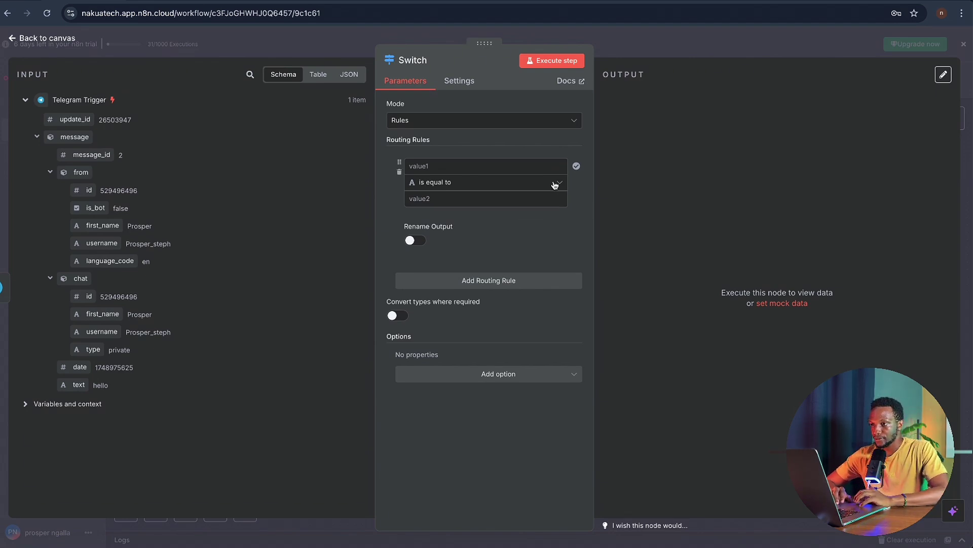
pyautogui.moveTo(555, 210)
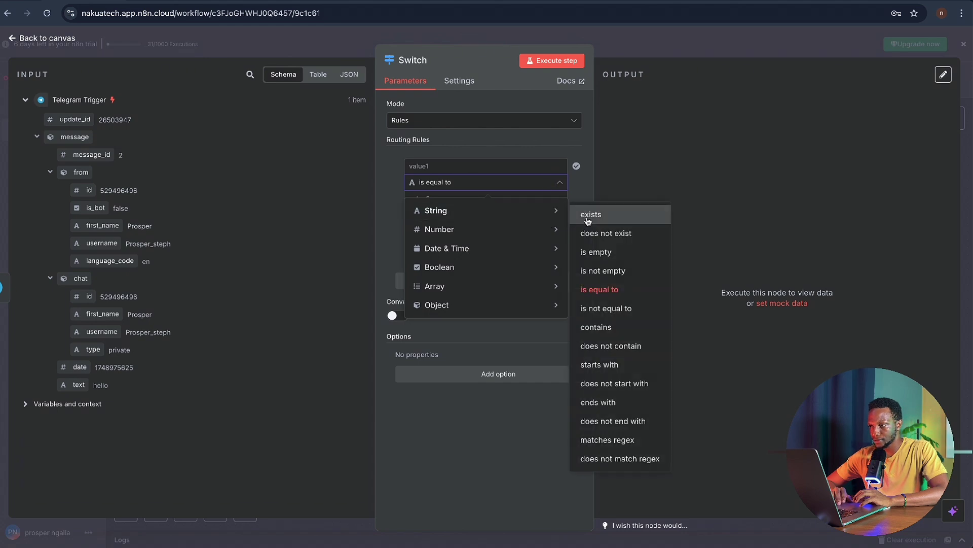
pyautogui.click(618, 217)
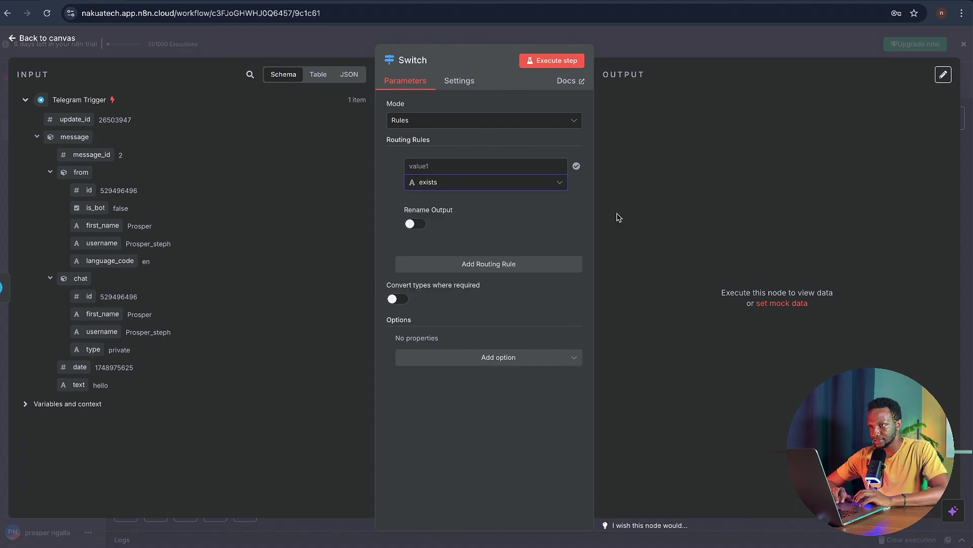
pyautogui.click(469, 169)
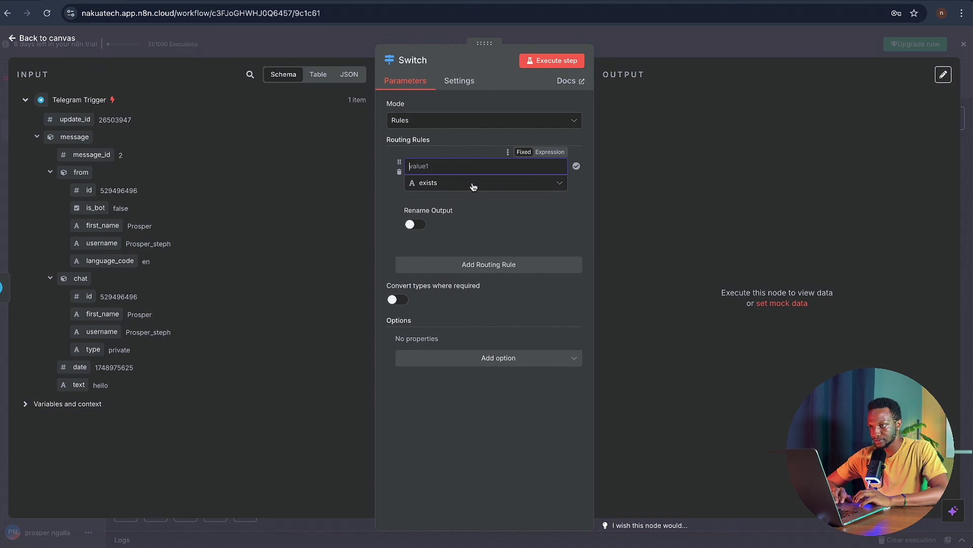
pyautogui.click(414, 225)
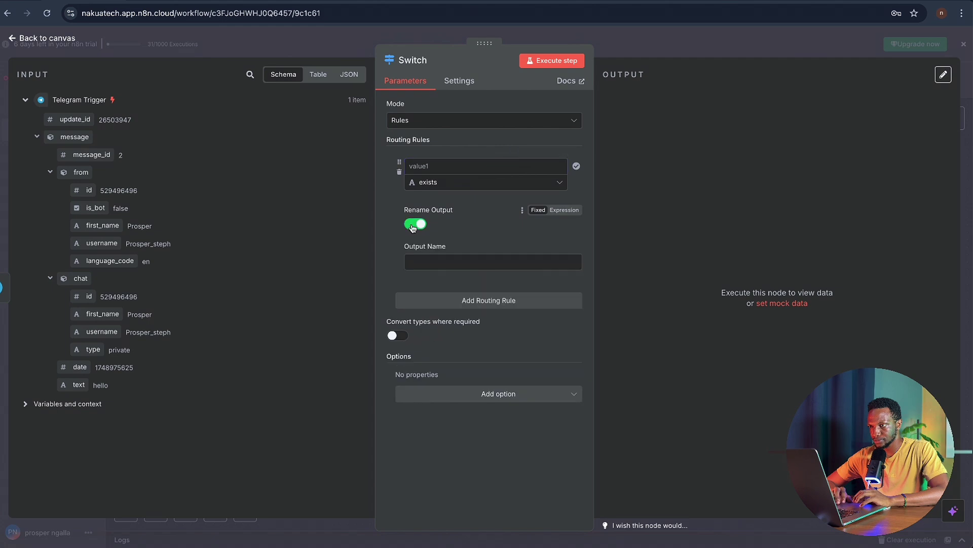
pyautogui.click(420, 167)
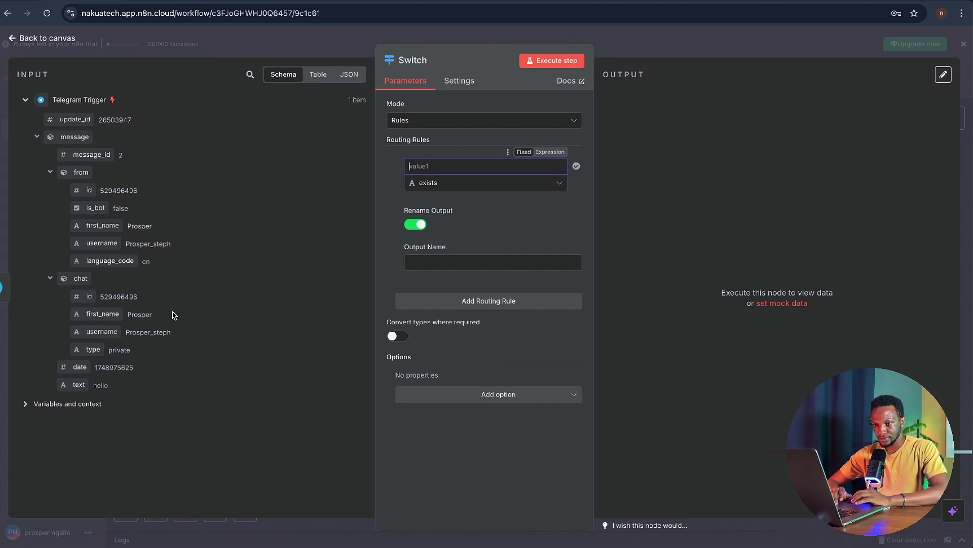
pyautogui.moveTo(76, 385); pyautogui.dragTo(415, 167)
pyautogui.click(480, 143)
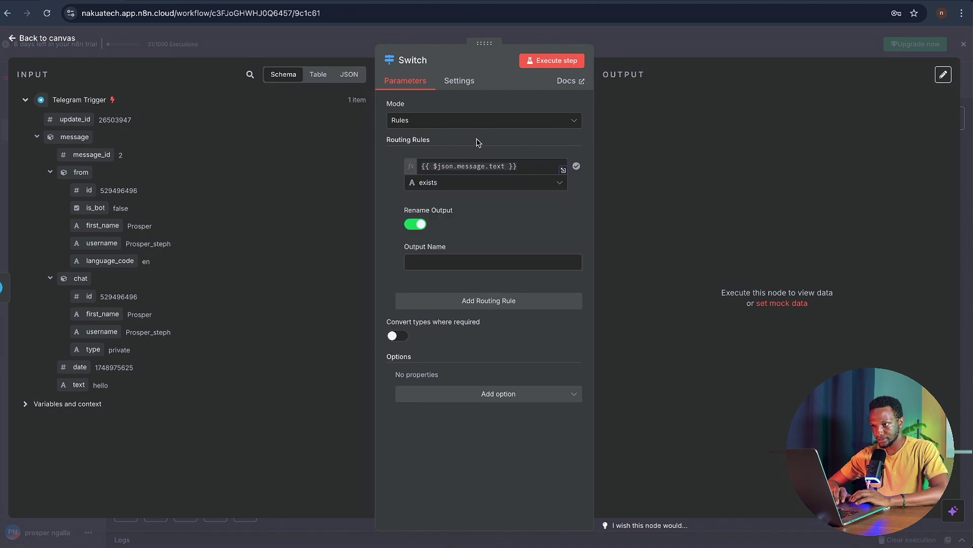
pyautogui.click(435, 262)
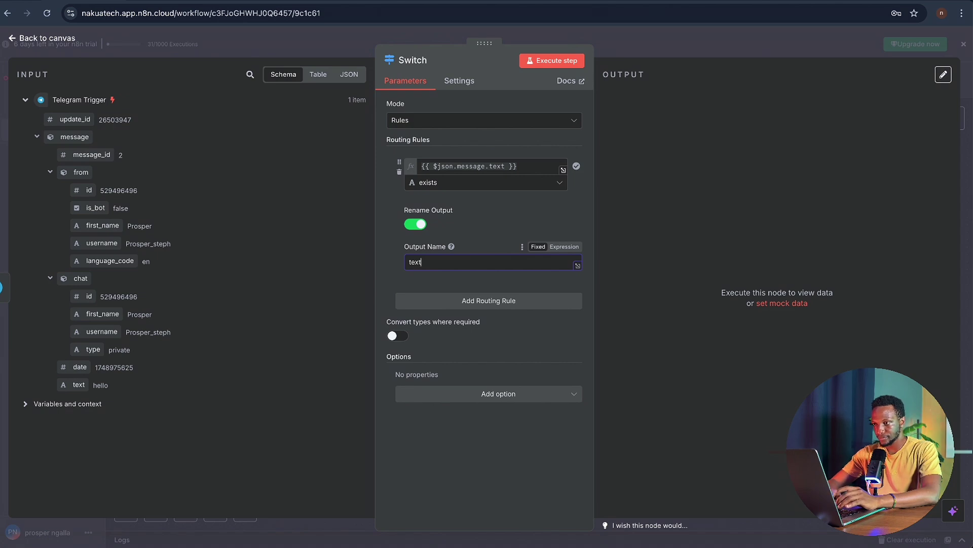
# - Add a second rule checking that audio exists, routed to an output named 'audio'
pyautogui.click(488, 299)
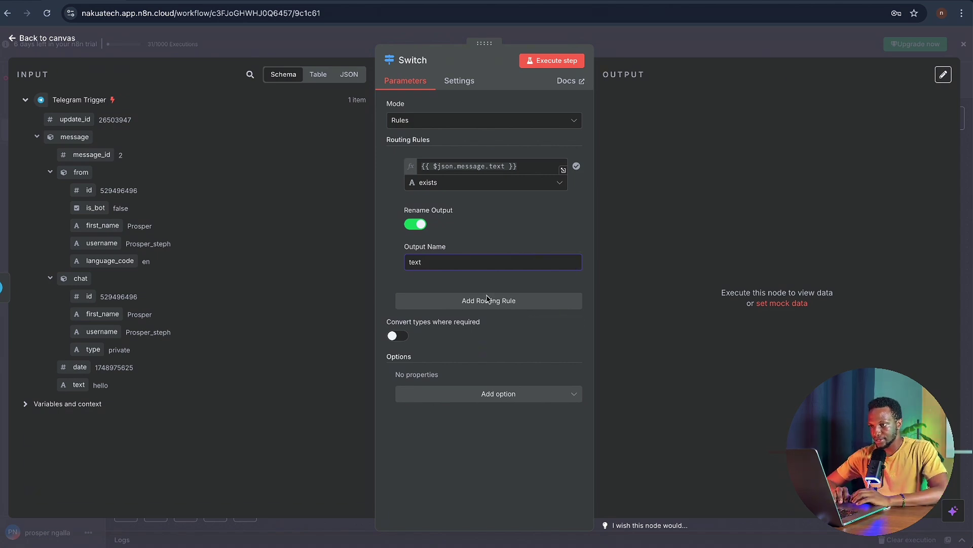
pyautogui.click(459, 329)
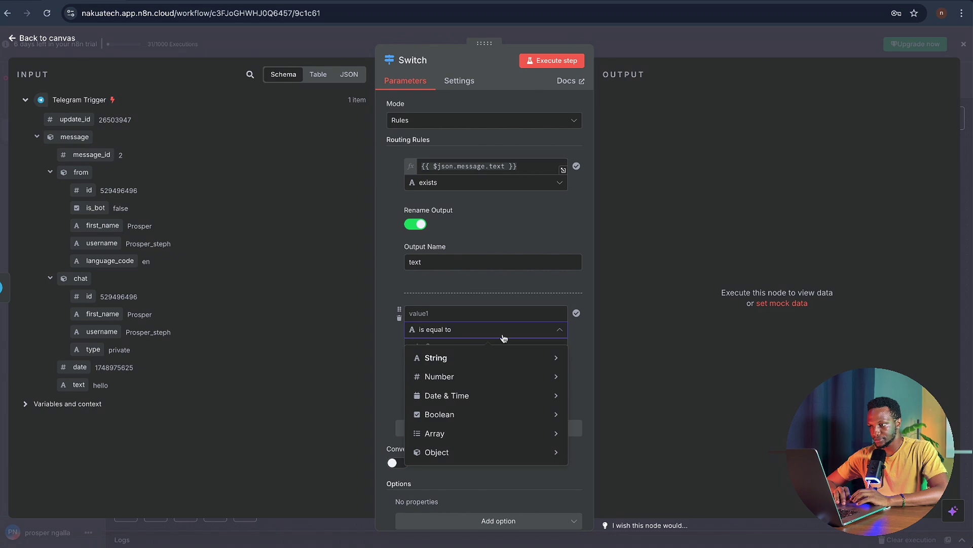
pyautogui.moveTo(526, 358)
pyautogui.click(596, 109)
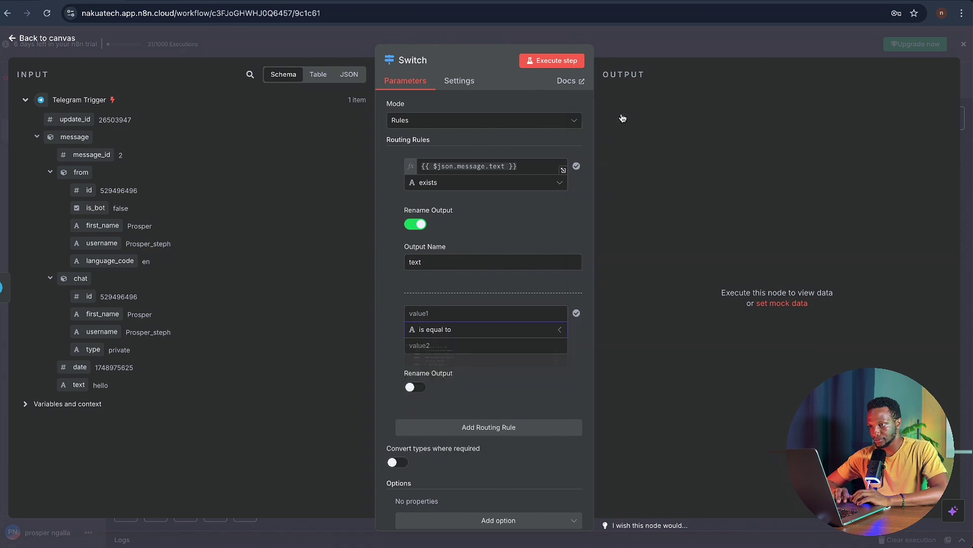
pyautogui.click(456, 312)
pyautogui.write('audio')
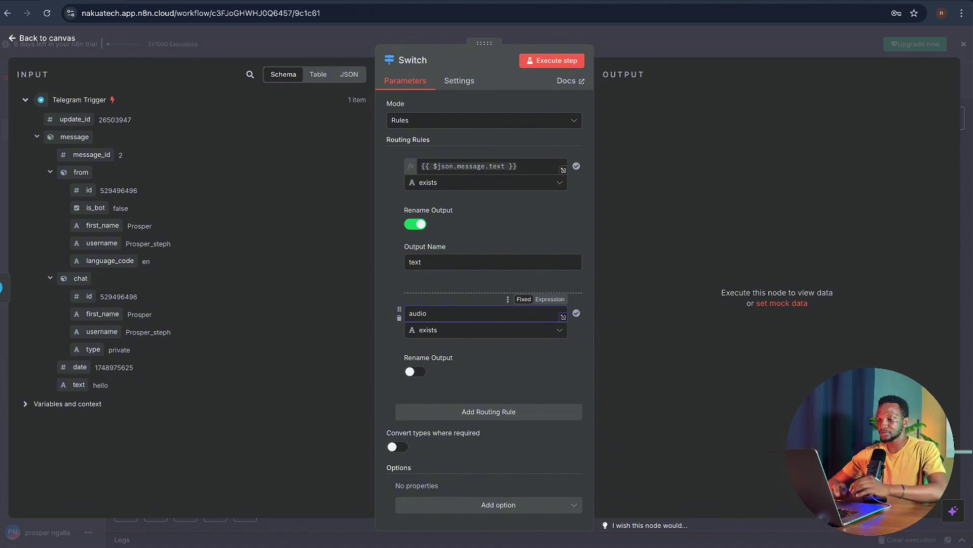
pyautogui.click(412, 375)
pyautogui.click(431, 409)
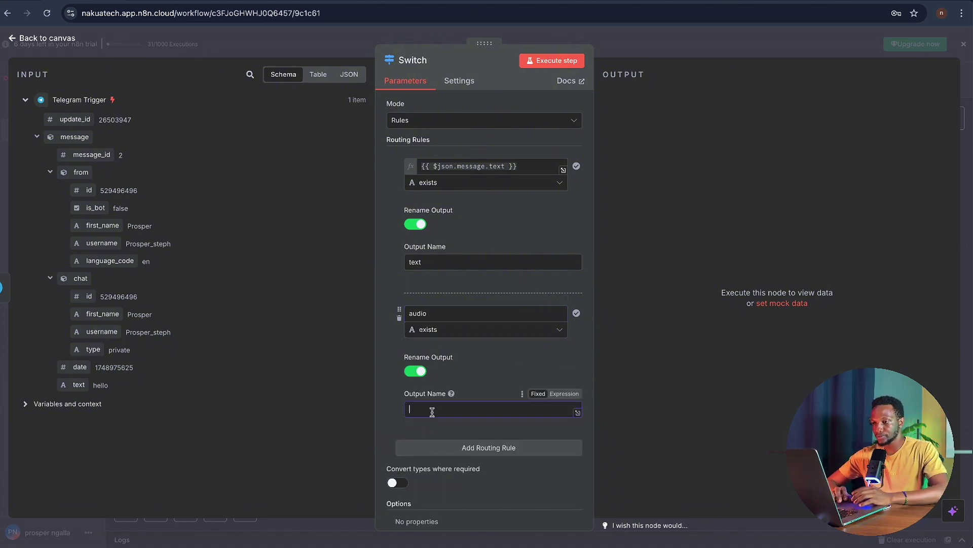
pyautogui.write('audio')
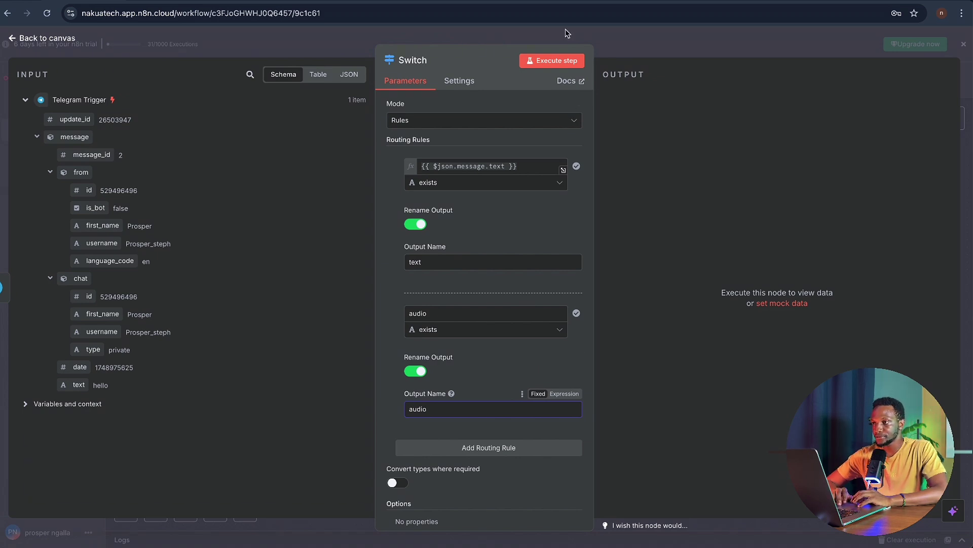
# - Test-run the Switch node, then go back to the canvas and over to Telegram
pyautogui.click(561, 62)
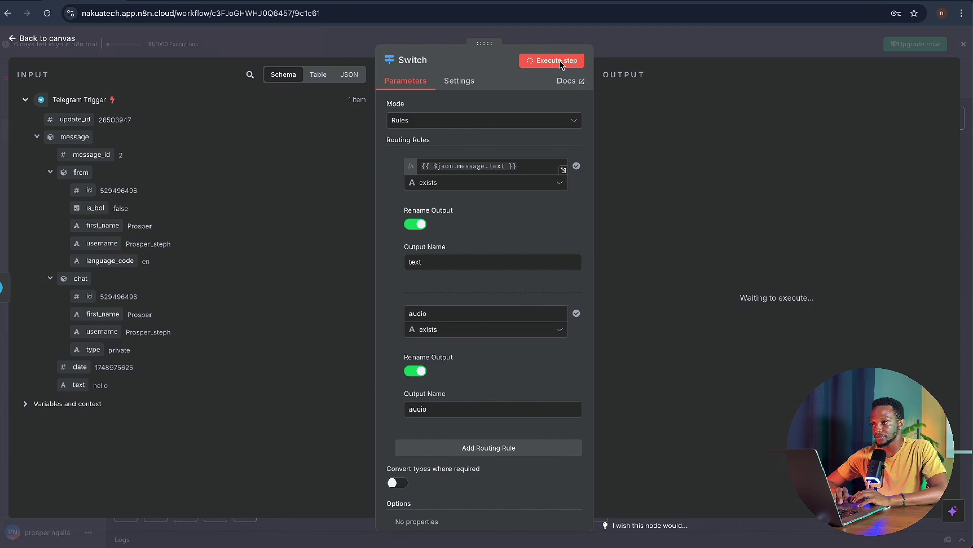
pyautogui.click(564, 39)
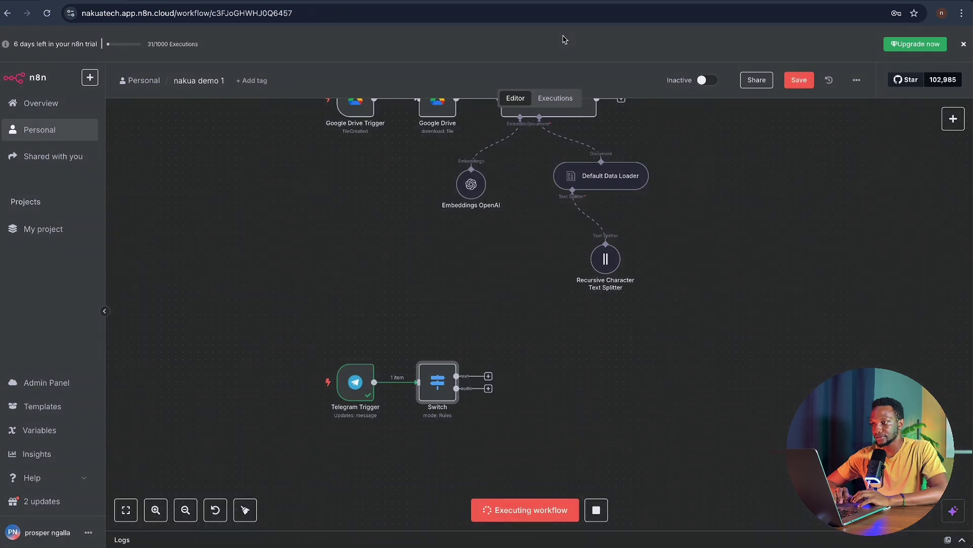
pyautogui.scroll(3, 473, 368)
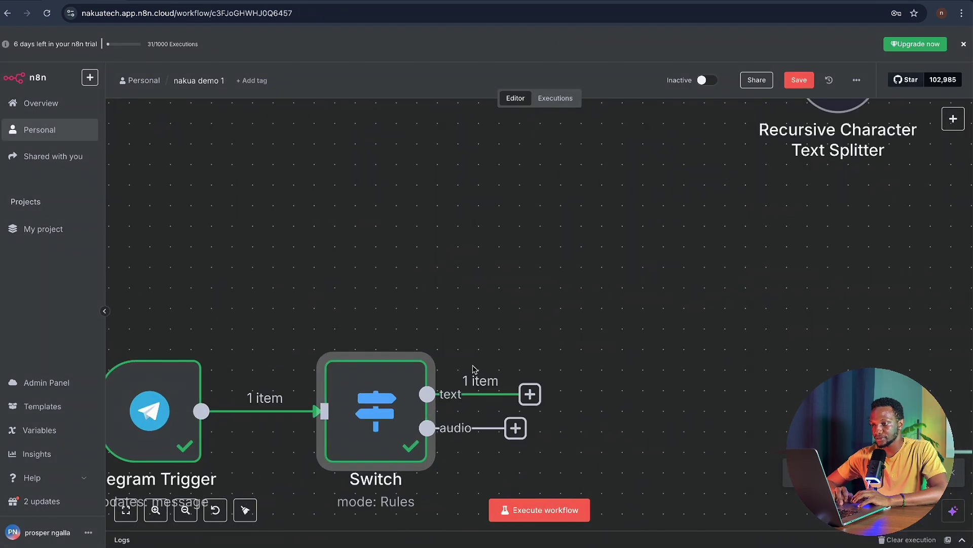
pyautogui.scroll(-3, 496, 365)
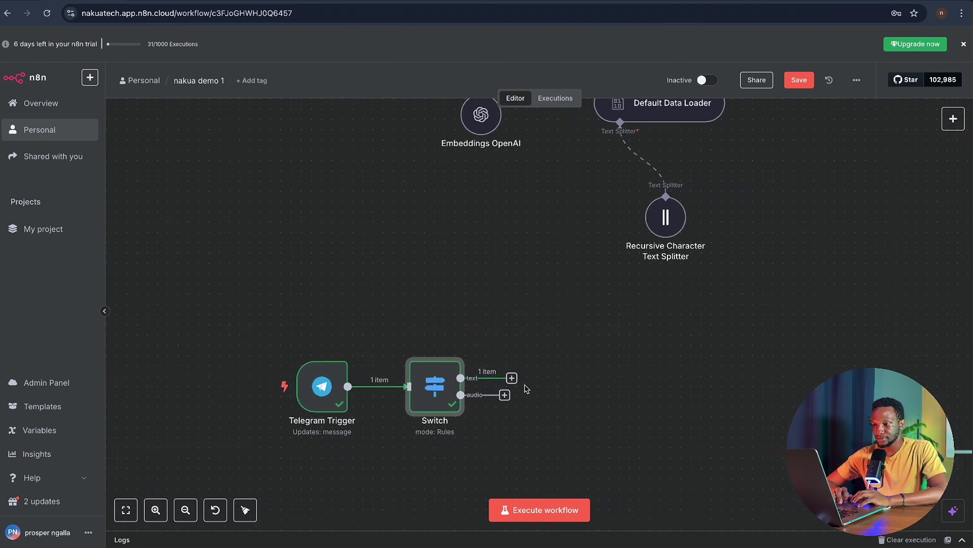
pyautogui.hotkey('ctrl', 'Right')
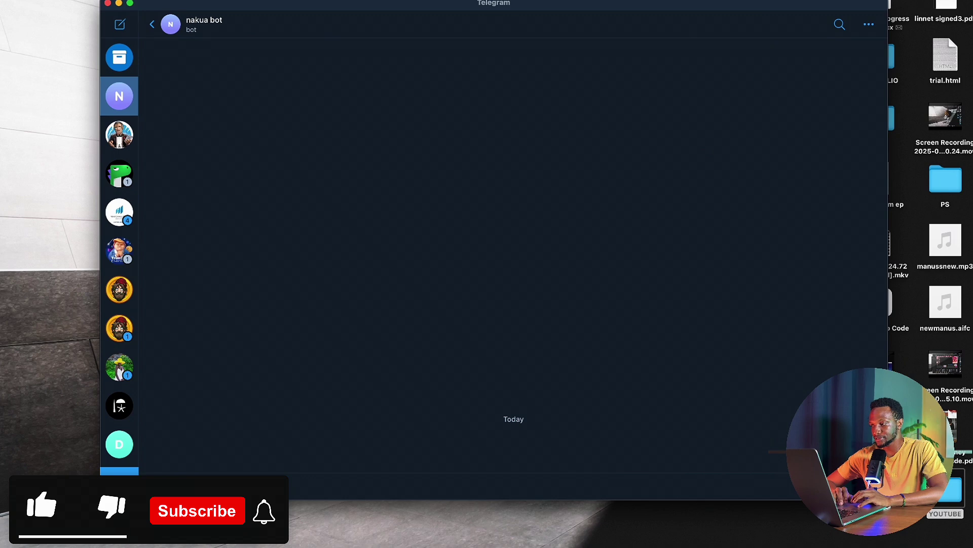
# - Record and send a short voice message to the bot, then return to n8n
pyautogui.click(873, 487)
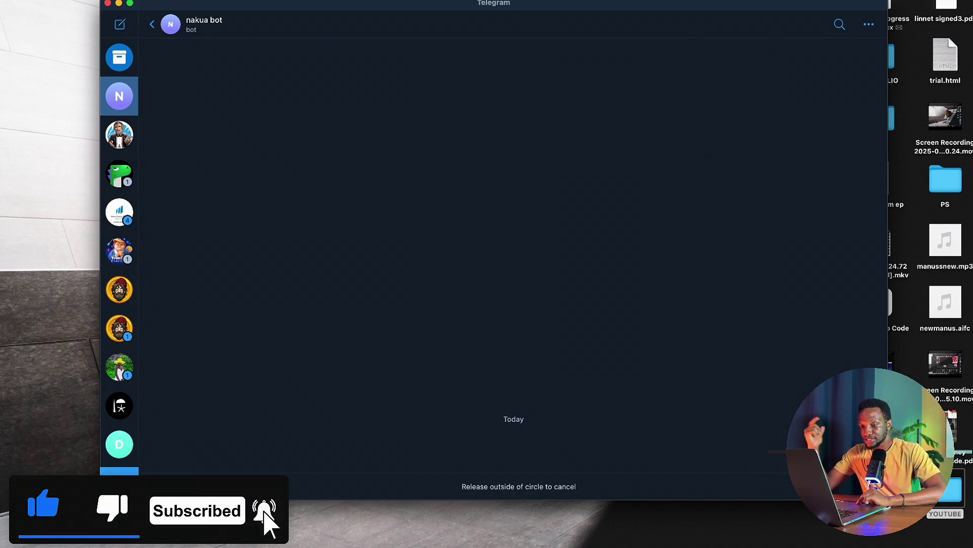
pyautogui.click(873, 486)
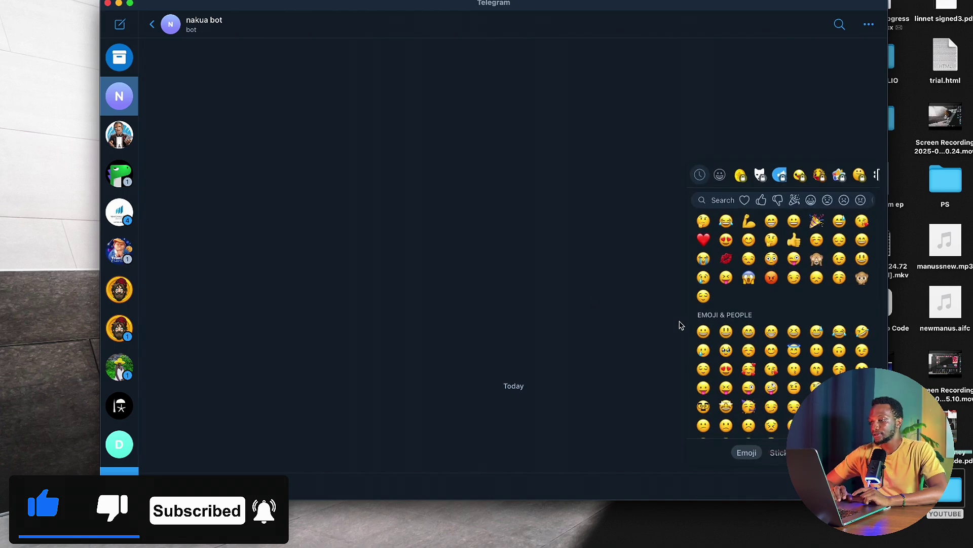
pyautogui.hotkey('ctrl', 'Left')
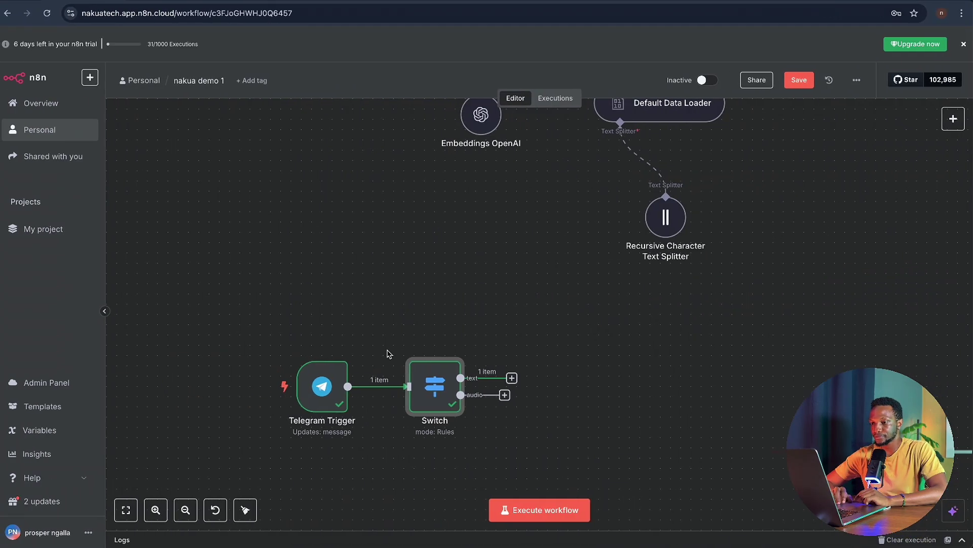
# - Re-execute the Telegram Trigger to capture the incoming voice message
pyautogui.doubleClick(332, 390)
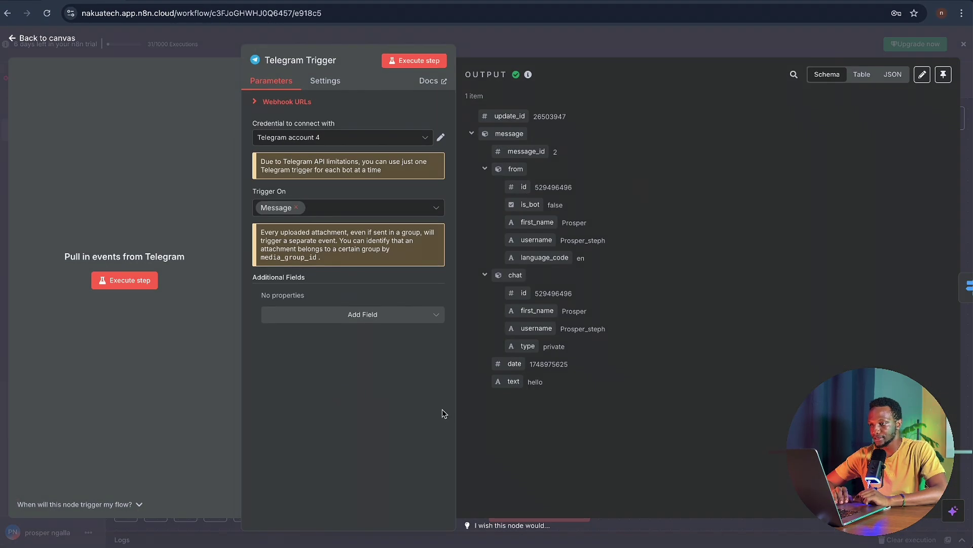
pyautogui.click(133, 281)
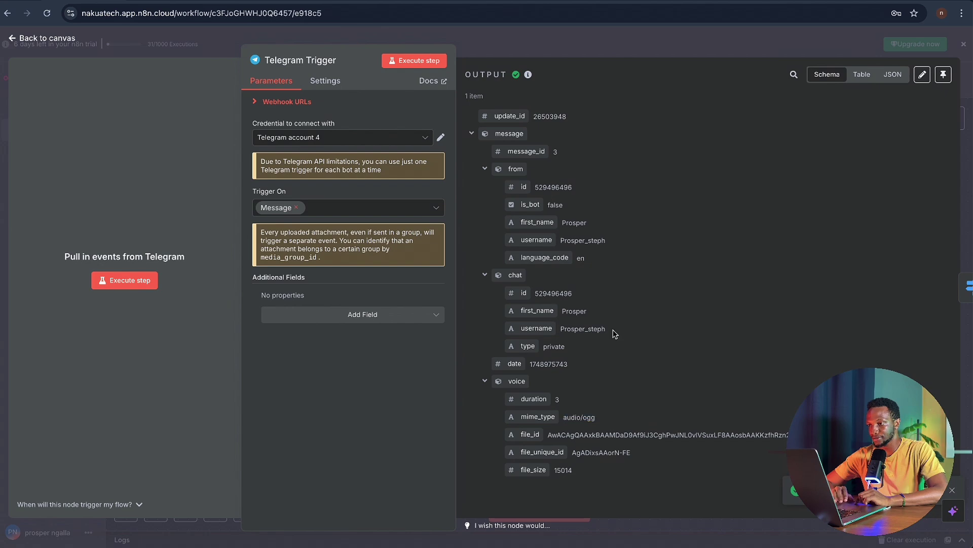
pyautogui.press('Escape')
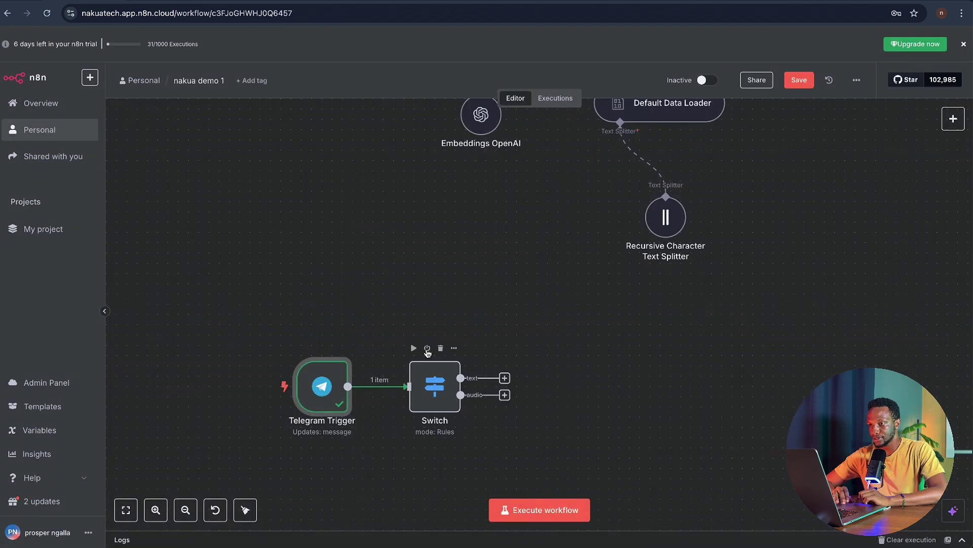
# - Run the Switch and confirm 1 item reaches the audio output while text stays empty
pyautogui.click(413, 348)
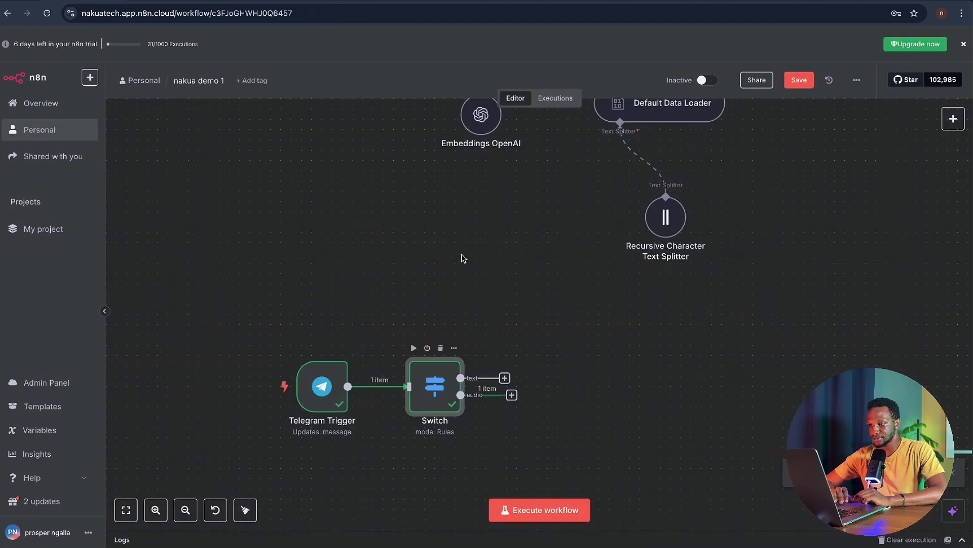
pyautogui.doubleClick(435, 403)
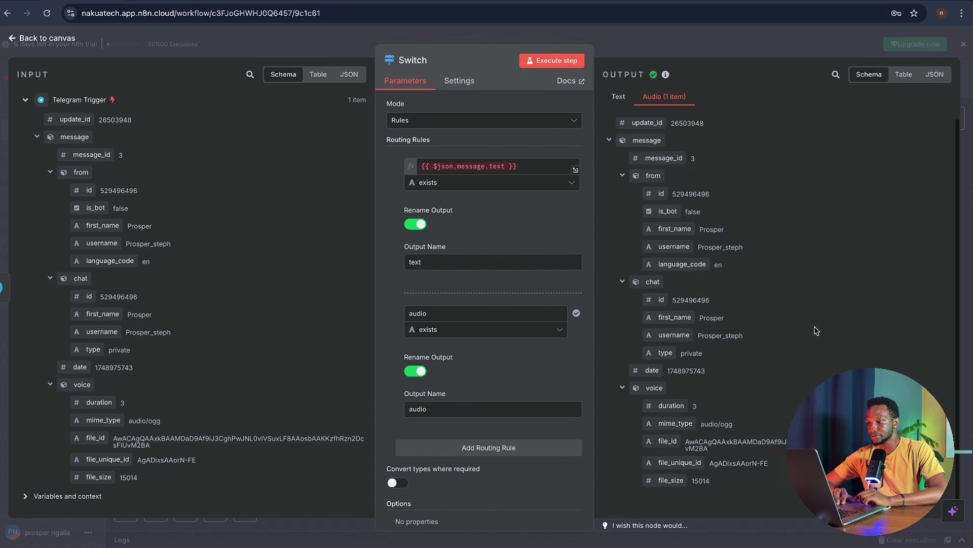
pyautogui.click(620, 98)
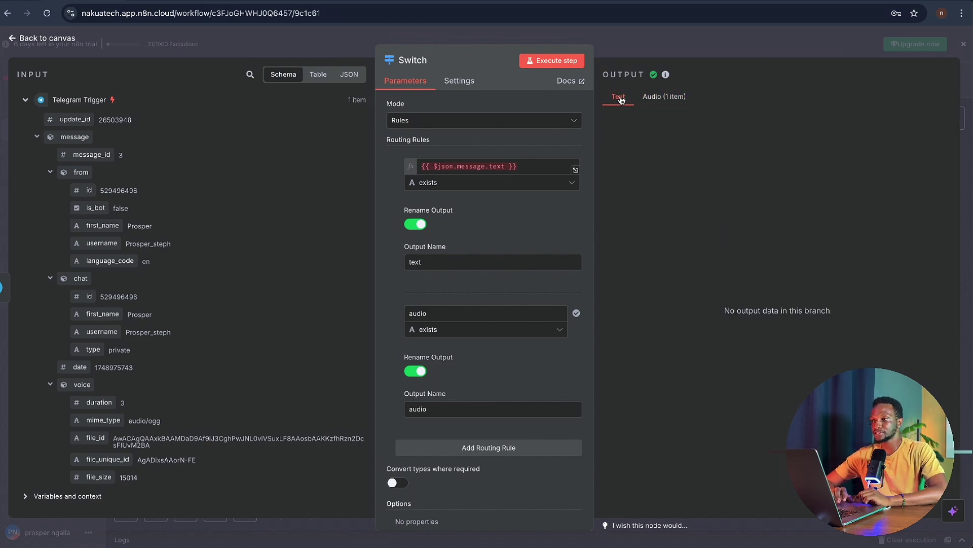
pyautogui.click(657, 97)
pyautogui.click(628, 45)
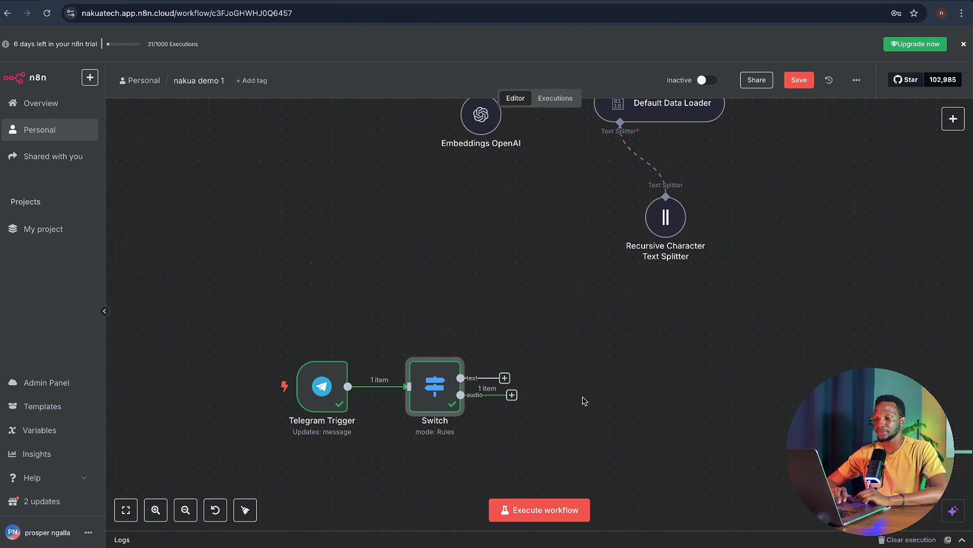
# - Search for a Telegram node after the audio output, then close the picker without adding it
pyautogui.scroll(-3, 585, 401)
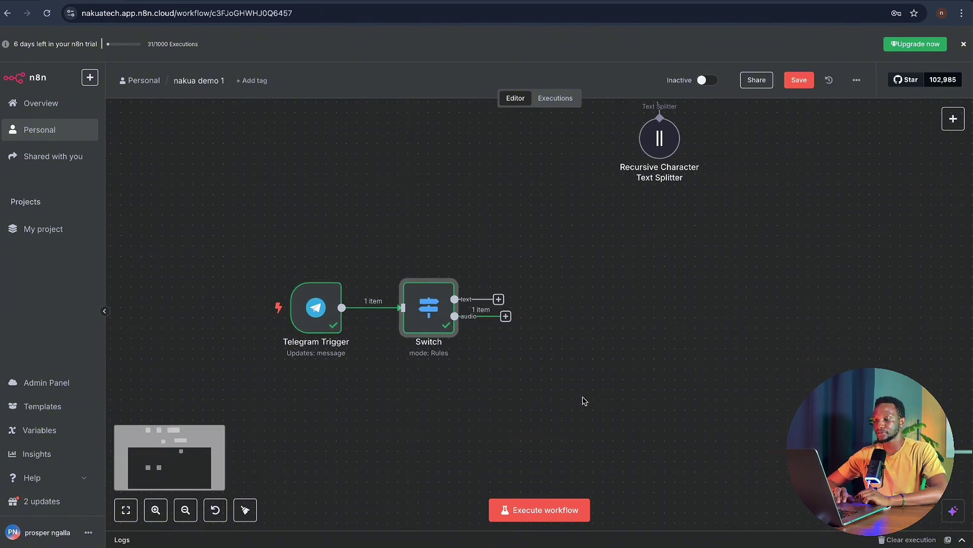
pyautogui.click(506, 316)
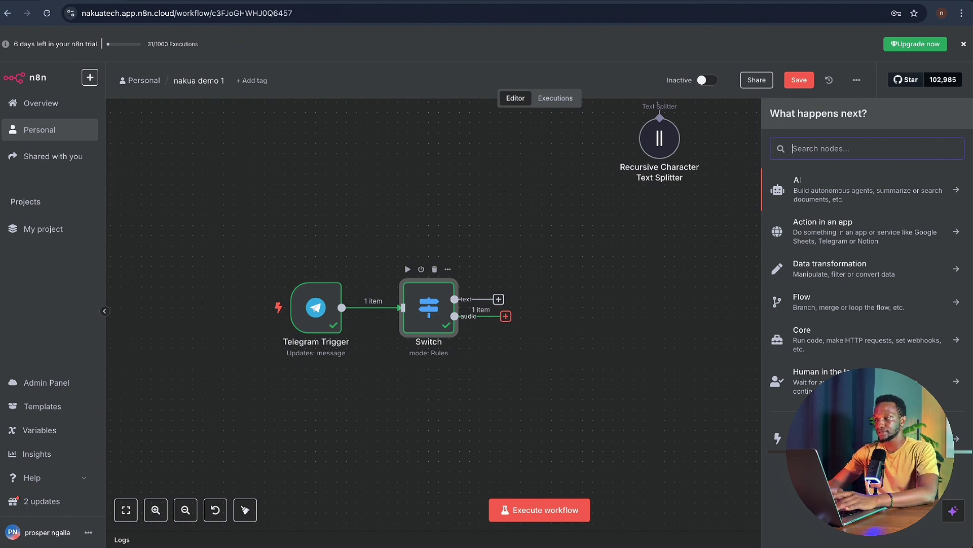
pyautogui.write('tege')
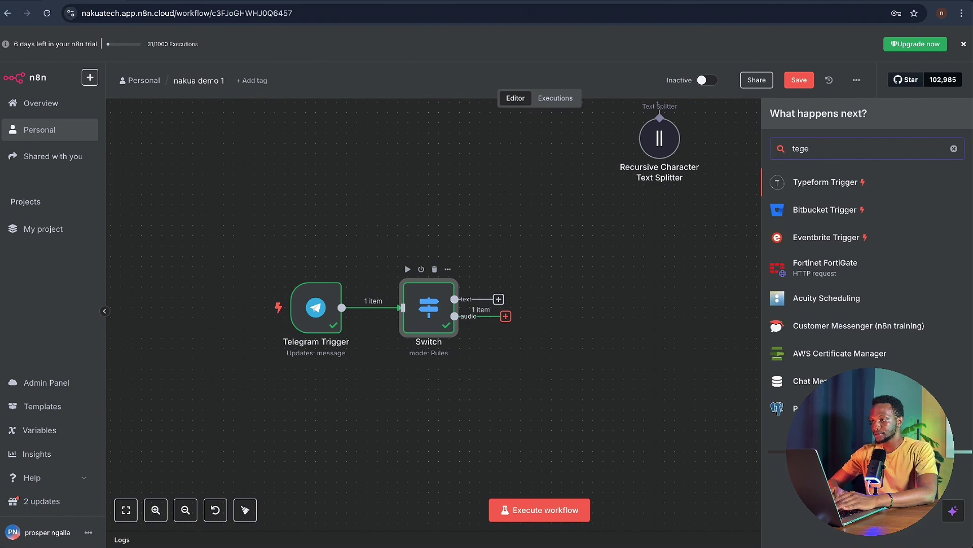
pyautogui.press('BackSpace')
pyautogui.press('BackSpace')
pyautogui.press('BackSpace')
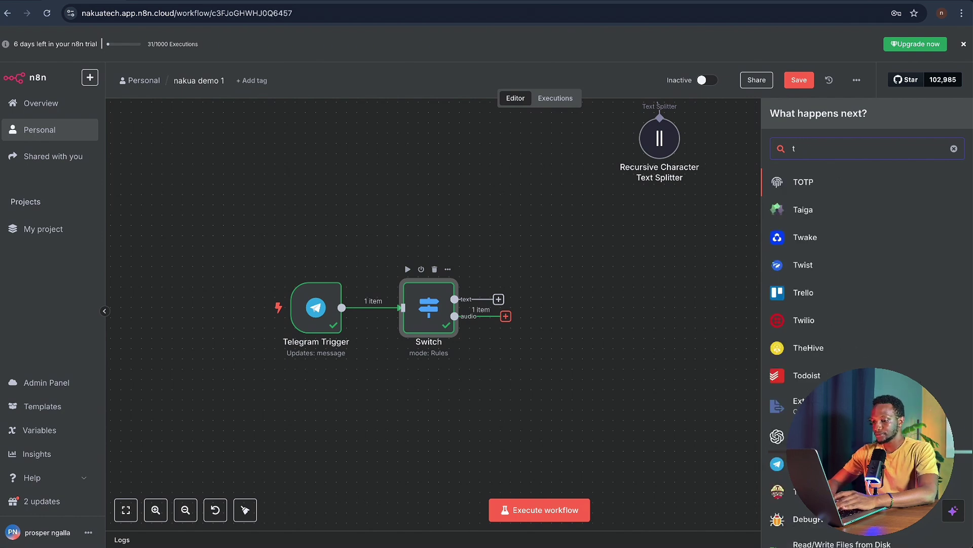
pyautogui.write('elegra,')
pyautogui.press('BackSpace')
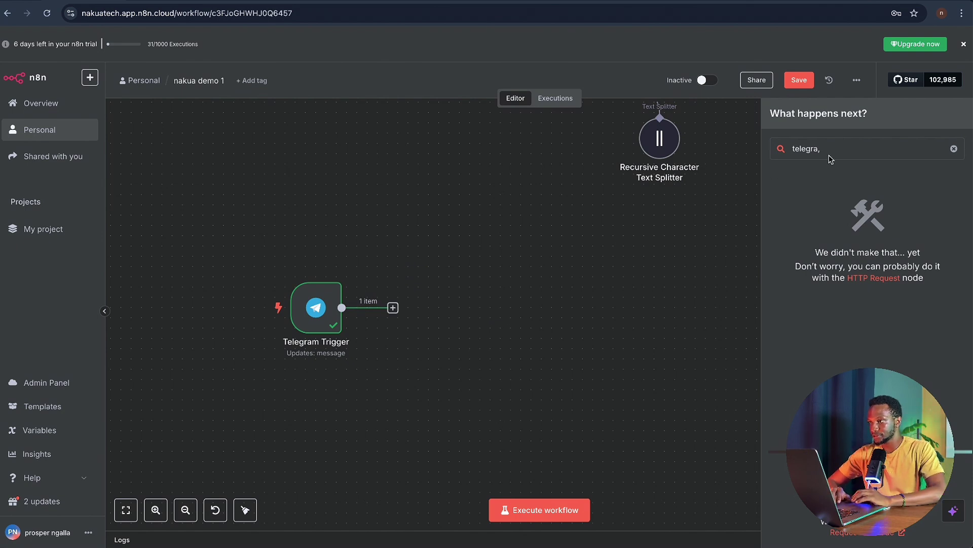
pyautogui.press('BackSpace')
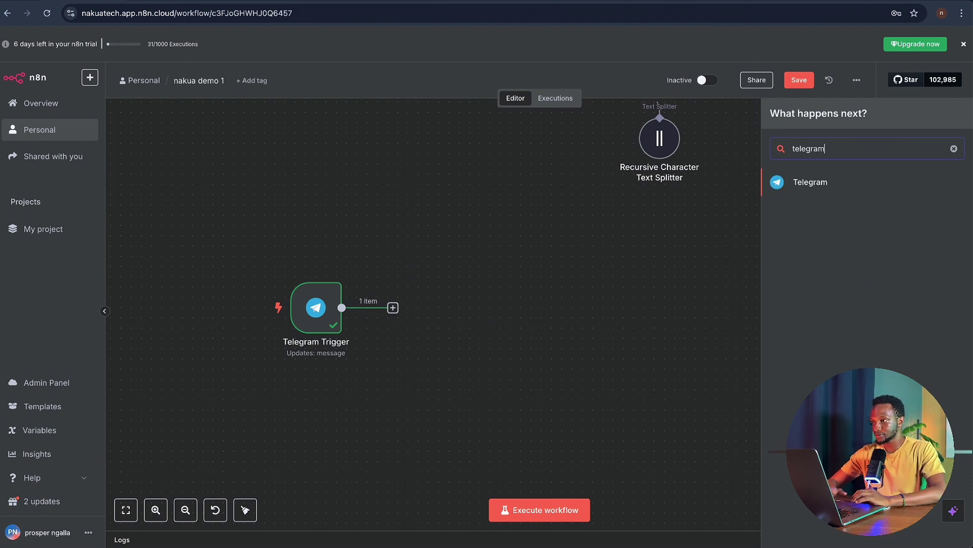
pyautogui.click(841, 184)
pyautogui.scroll(-2, 811, 354)
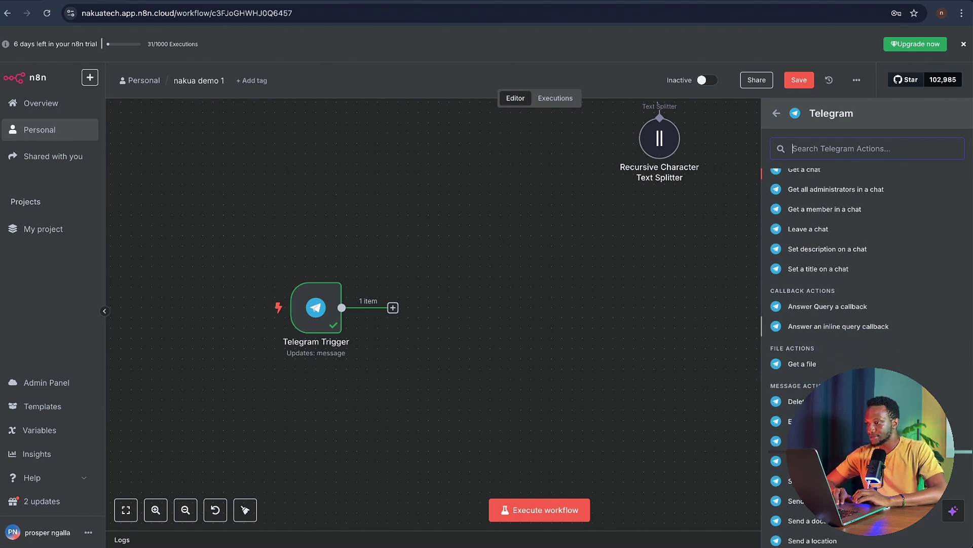
pyautogui.scroll(-3, 558, 322)
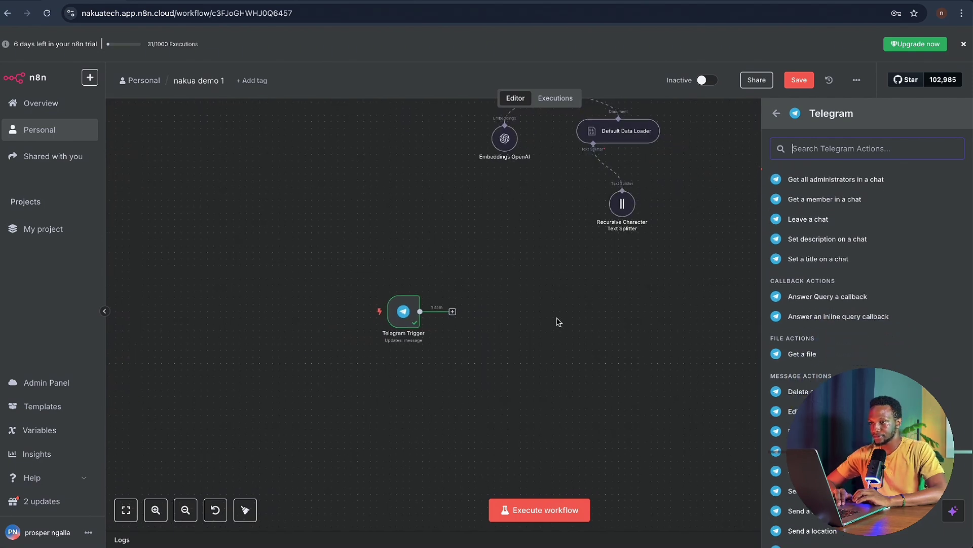
pyautogui.click(558, 322)
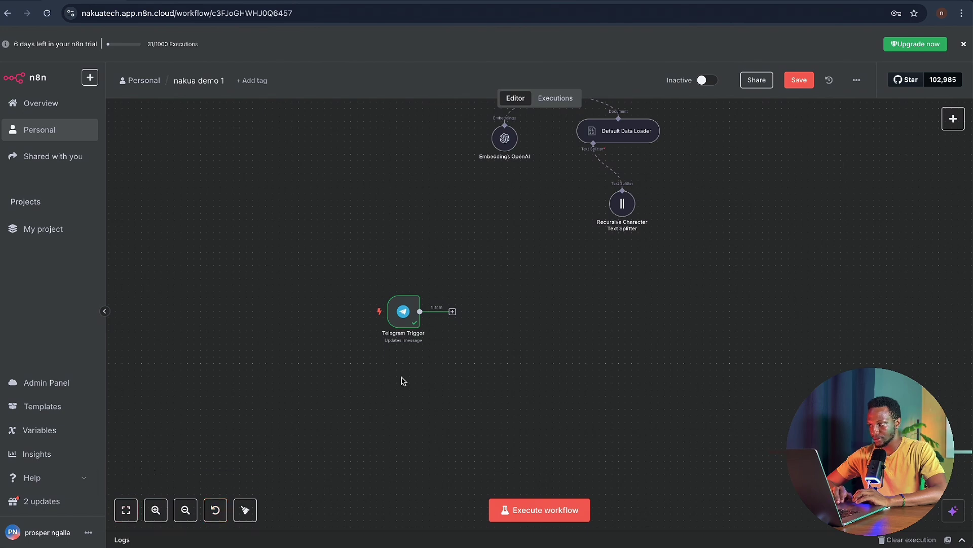
# - Undo the accidental deletion of the Switch node
pyautogui.hscroll(2, 403, 381)
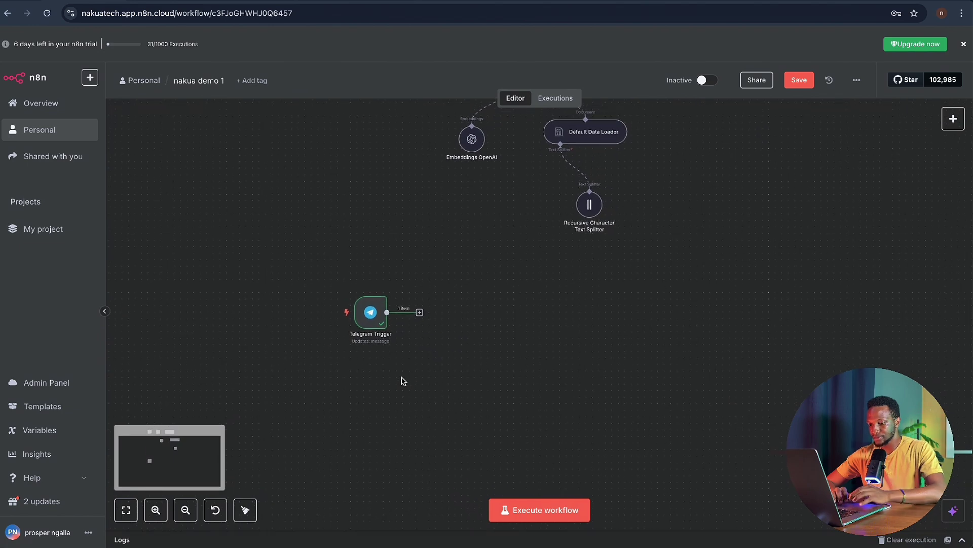
pyautogui.press('super+z')
pyautogui.scroll(5, 516, 339)
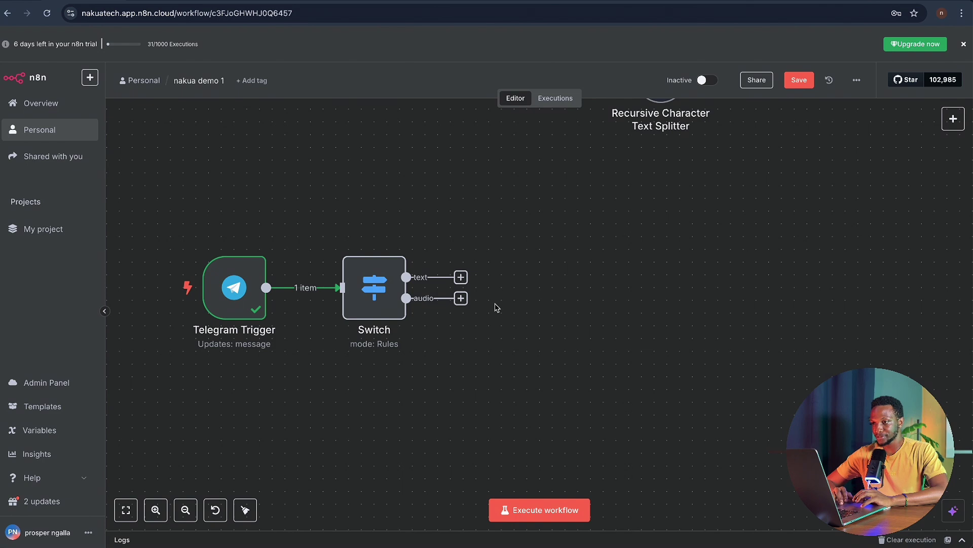
# - Attach a Telegram 'Get a file' node to the Switch's audio output
pyautogui.click(461, 298)
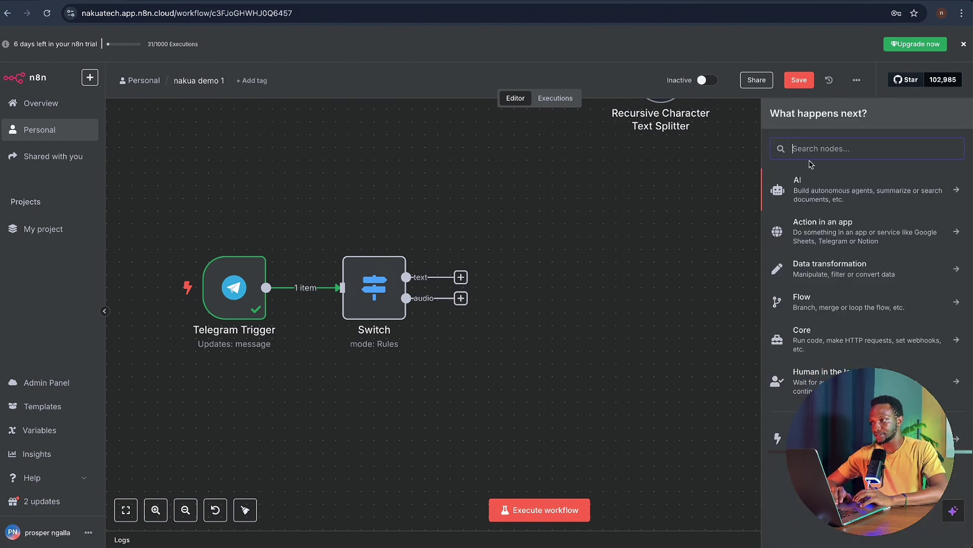
pyautogui.write('tele')
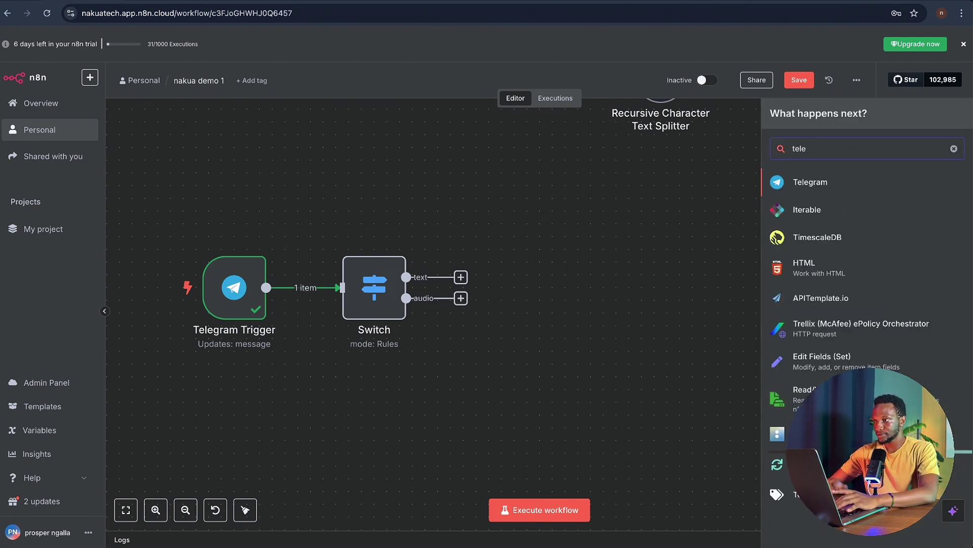
pyautogui.click(828, 181)
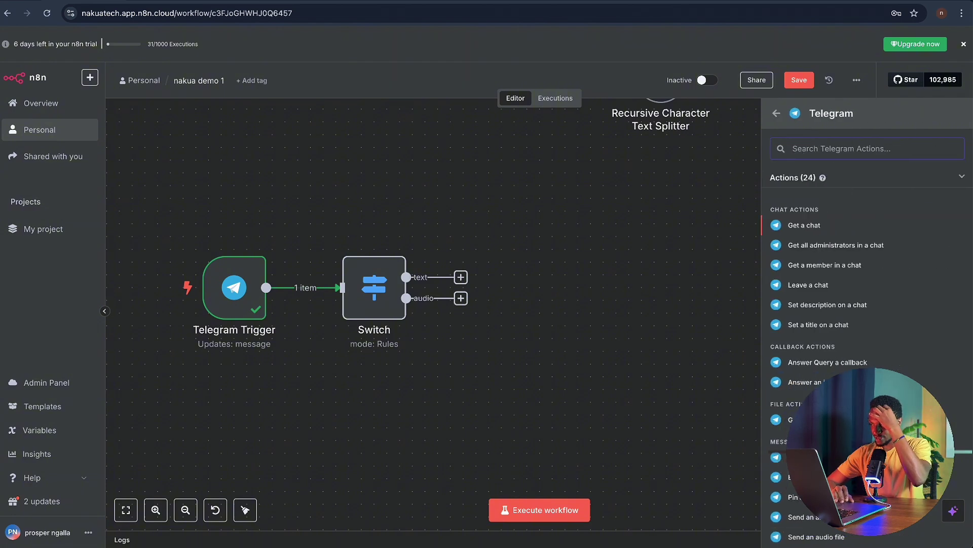
pyautogui.click(806, 419)
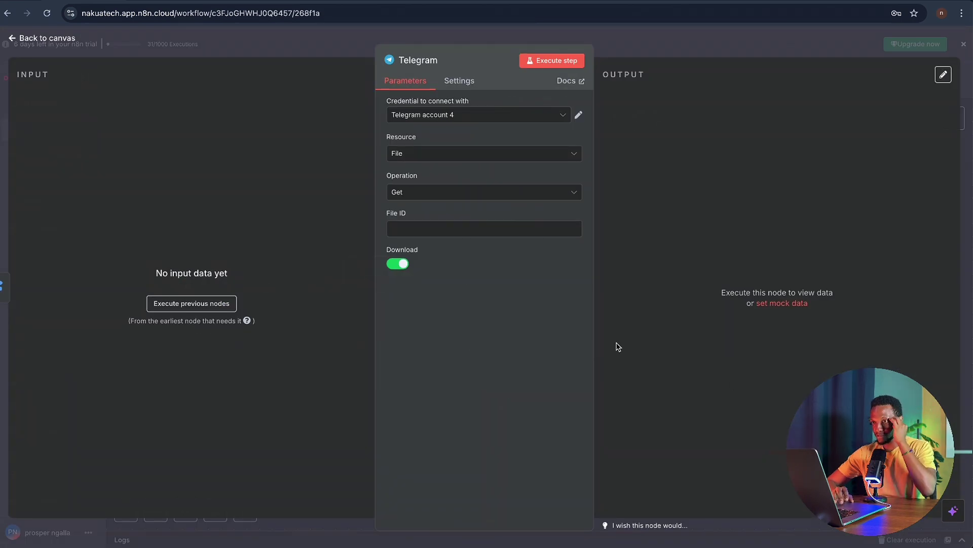
pyautogui.click(647, 44)
# - Re-run the Switch node so the new Telegram node receives 1 item
pyautogui.doubleClick(375, 311)
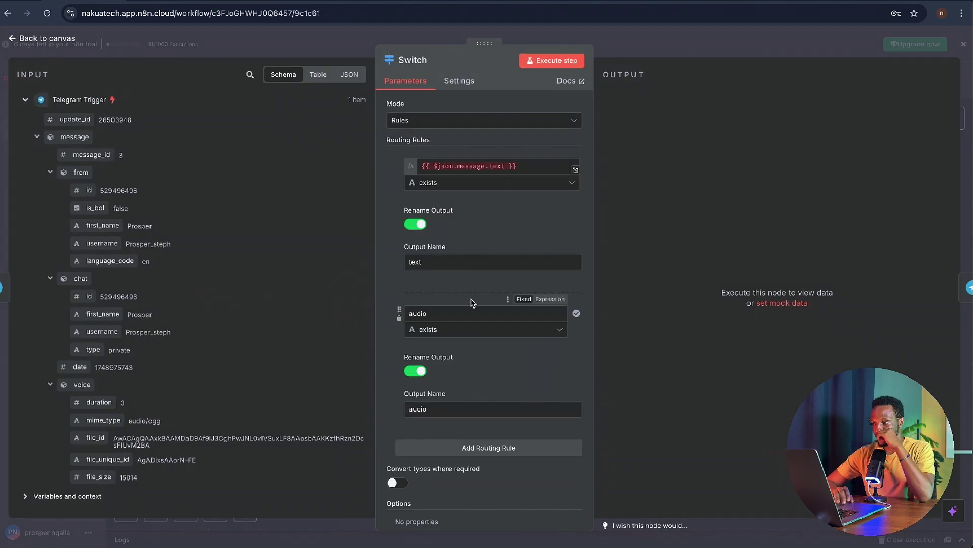
pyautogui.press('Escape')
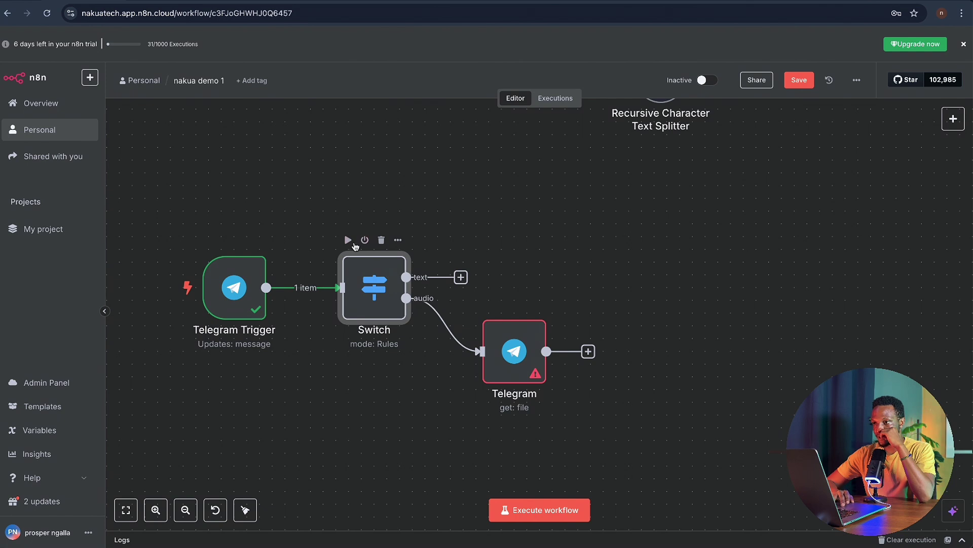
pyautogui.click(348, 240)
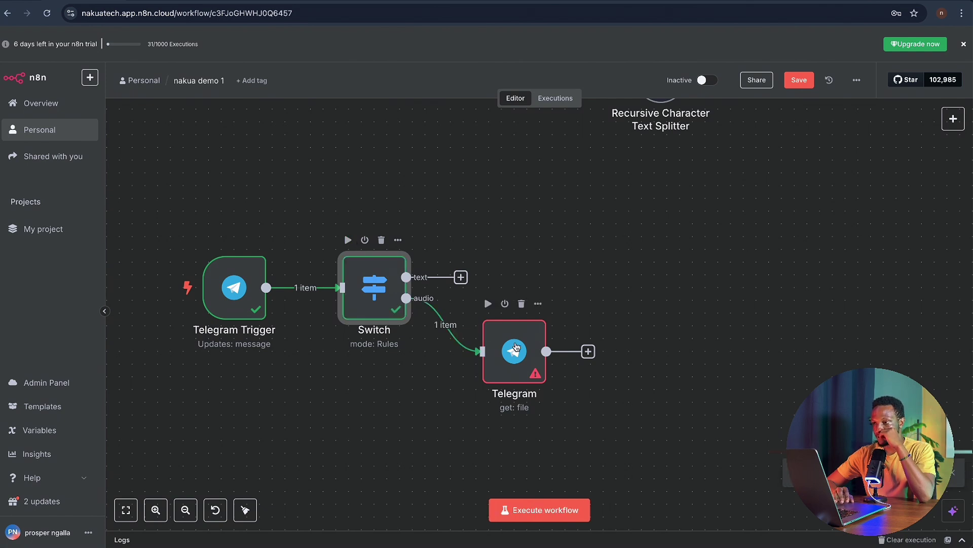
# - Map the voice message's file_id into File ID and run the node, downloading file_0.oga
pyautogui.doubleClick(515, 348)
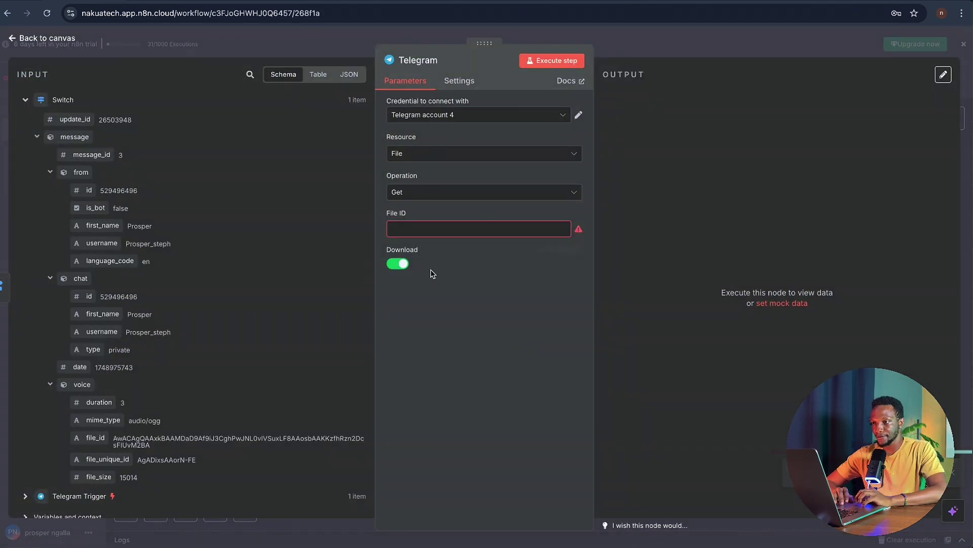
pyautogui.scroll(-1, 238, 339)
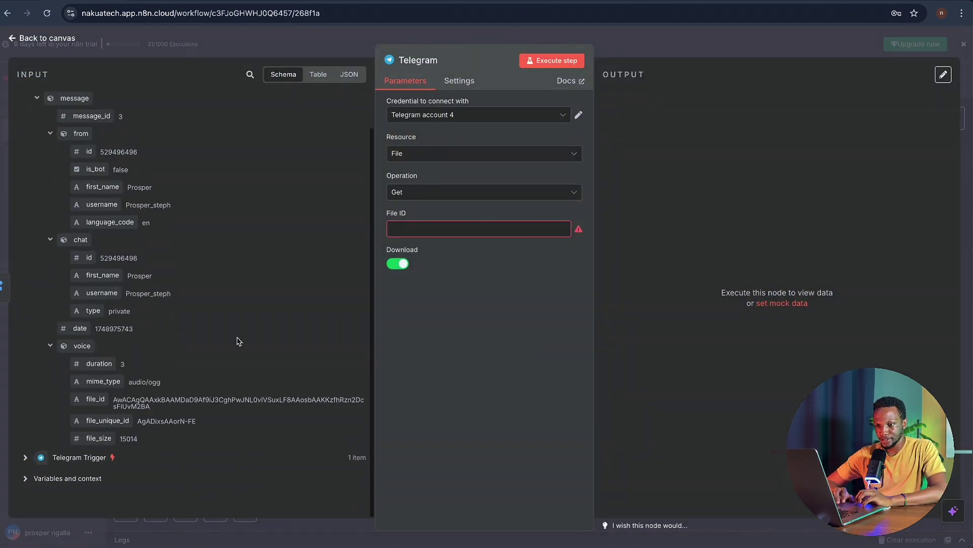
pyautogui.moveTo(95, 399); pyautogui.dragTo(407, 242)
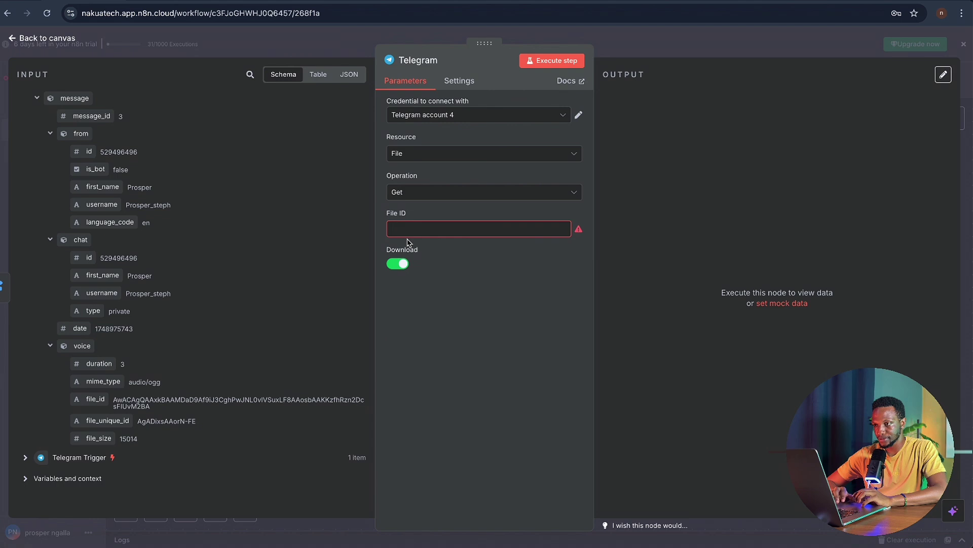
pyautogui.moveTo(95, 399); pyautogui.dragTo(409, 233)
pyautogui.click(465, 391)
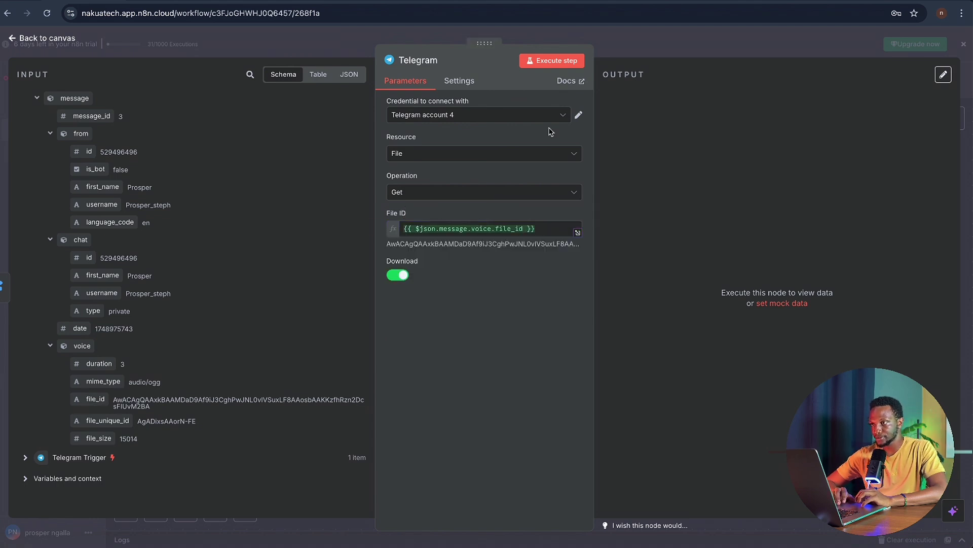
pyautogui.click(559, 63)
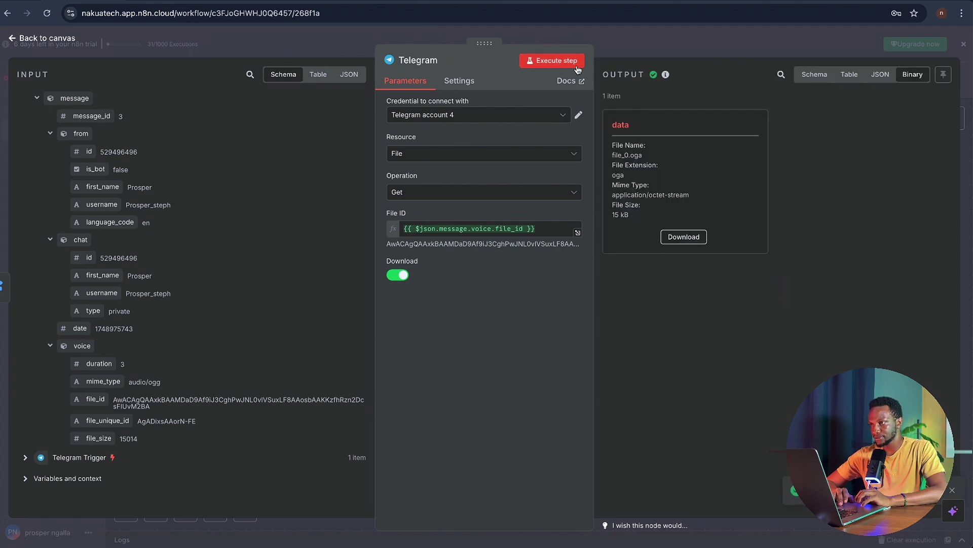
pyautogui.press('Escape')
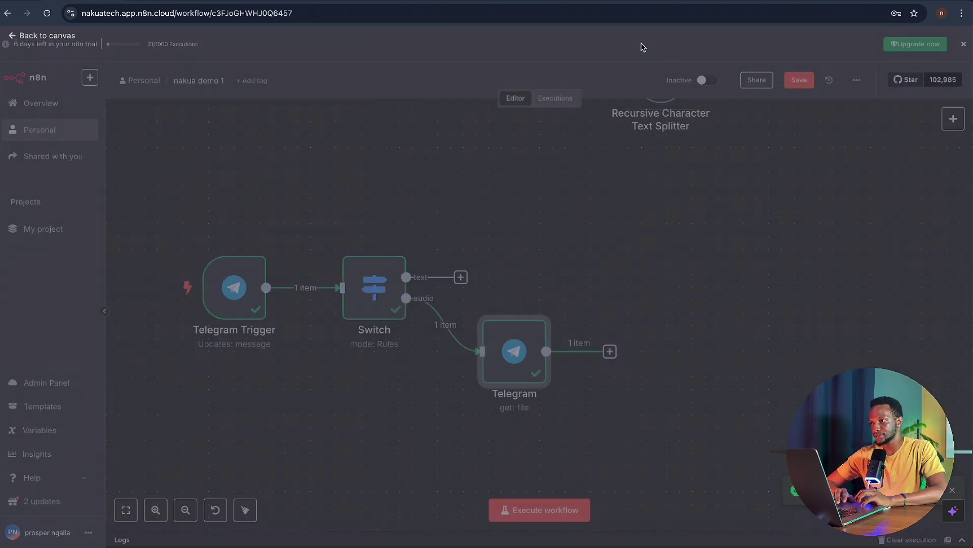
pyautogui.scroll(-3, 657, 370)
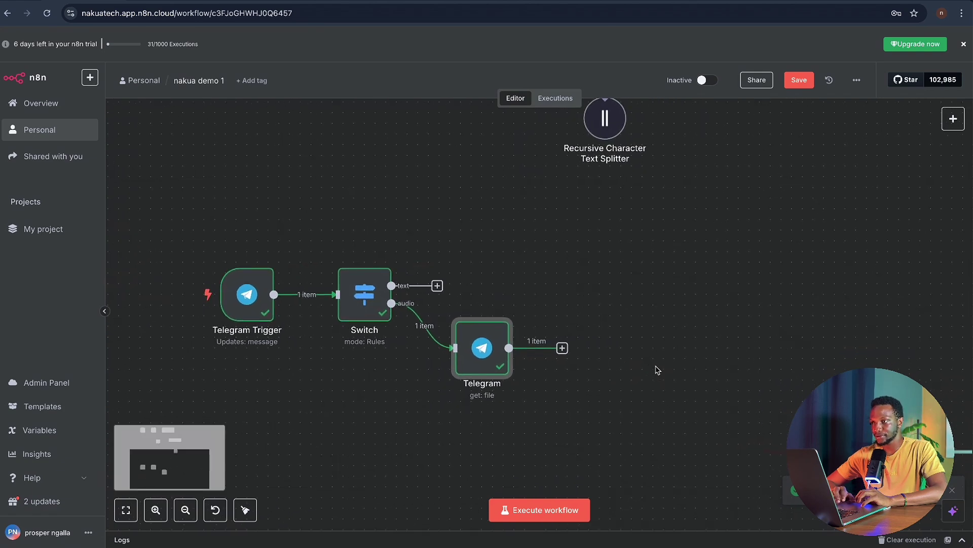
# - Add an OpenAI 'Transcribe a Recording' node after the Telegram file download
pyautogui.click(574, 350)
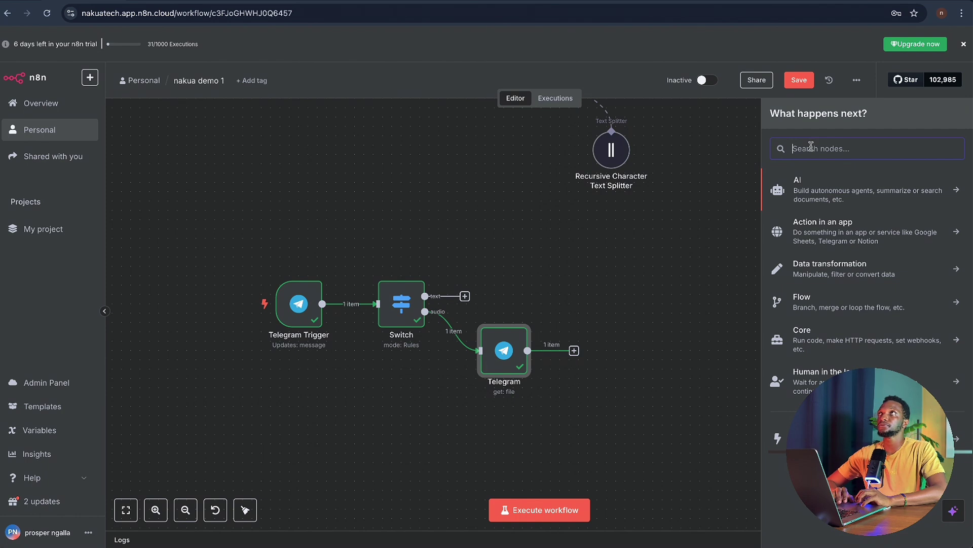
pyautogui.write('audio')
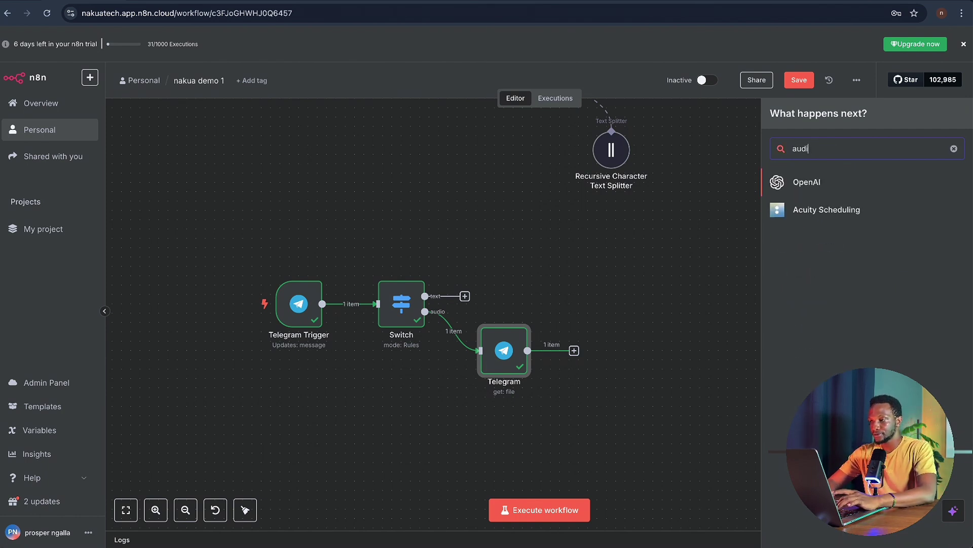
pyautogui.press('BackSpace')
pyautogui.press('BackSpace')
pyautogui.press('BackSpace')
pyautogui.press('BackSpace')
pyautogui.press('BackSpace')
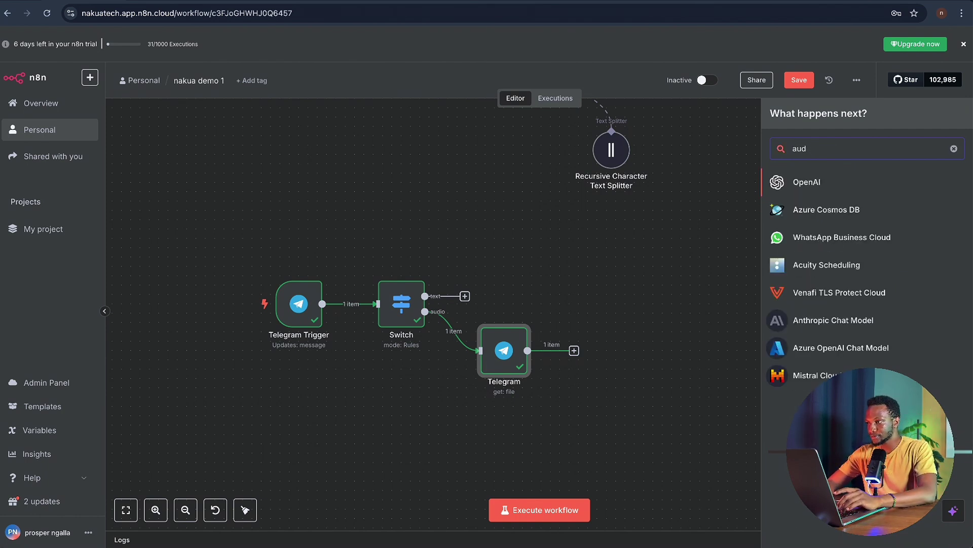
pyautogui.write('transi')
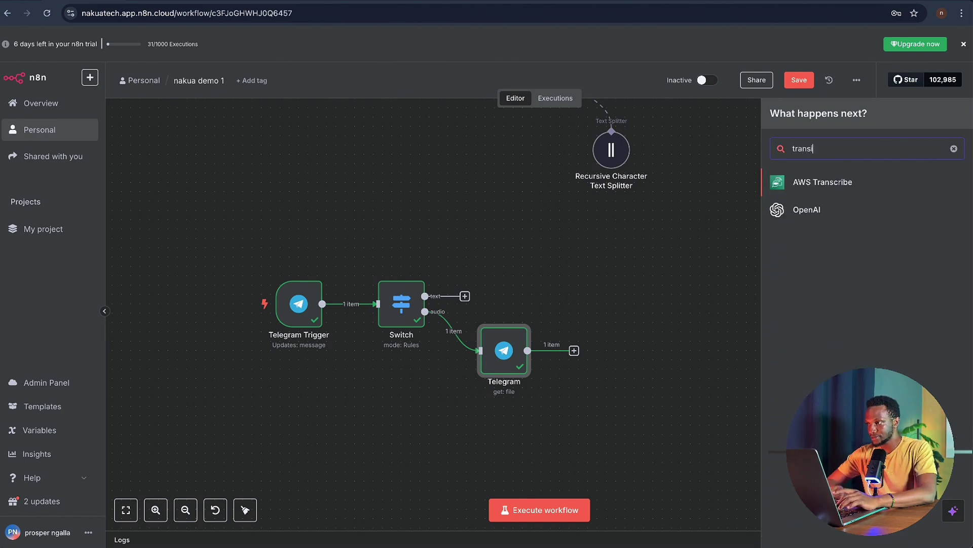
pyautogui.click(811, 210)
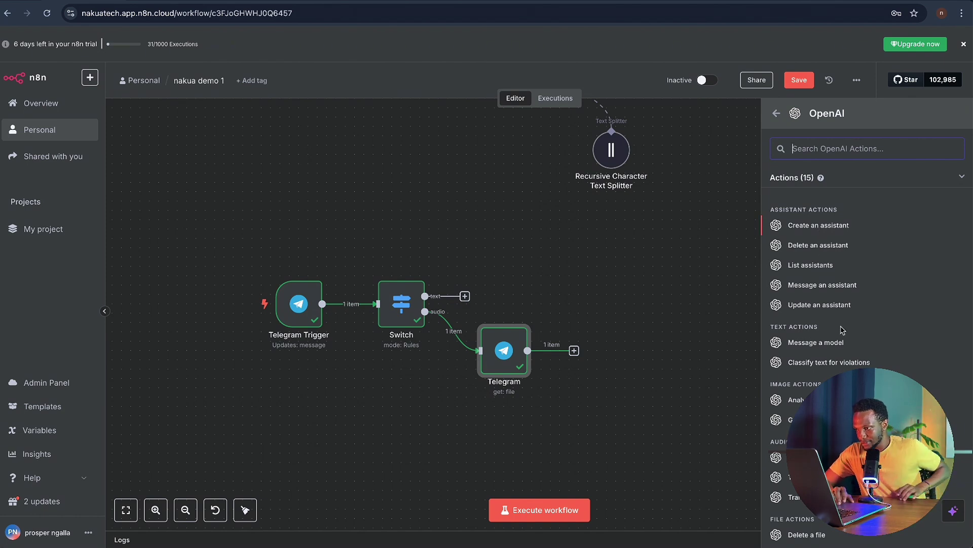
pyautogui.scroll(-2, 842, 331)
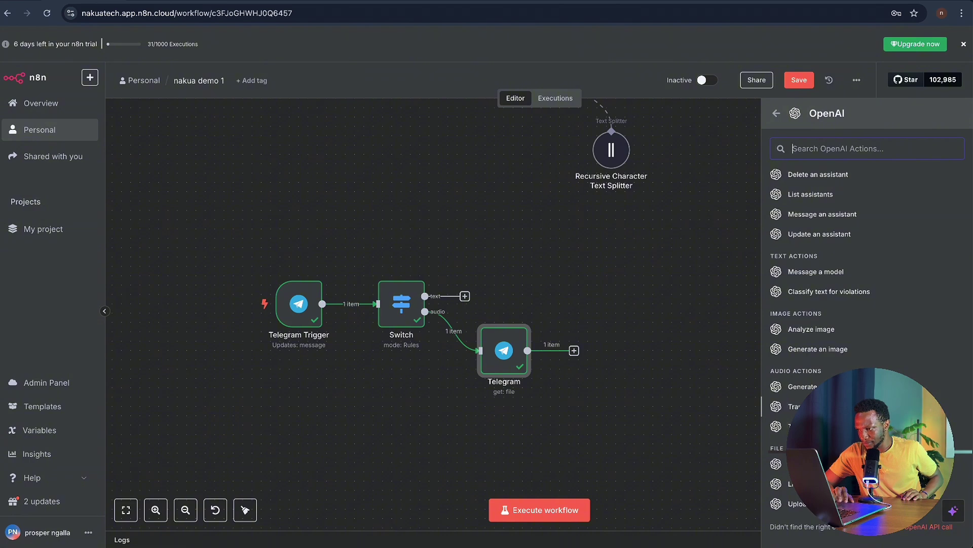
pyautogui.click(811, 406)
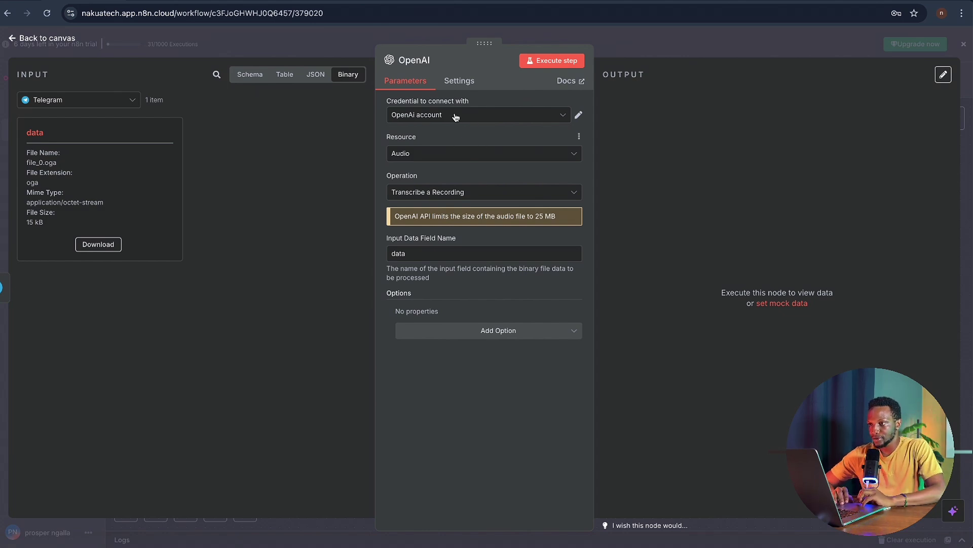
# - Keep the OpenAi account credential and run it, getting the voice message as text
pyautogui.click(461, 117)
pyautogui.click(460, 117)
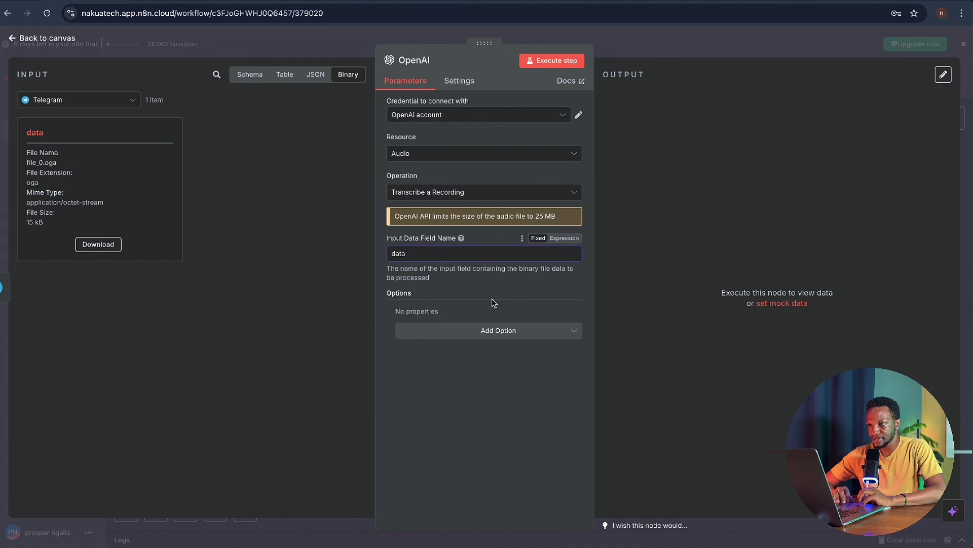
pyautogui.click(552, 62)
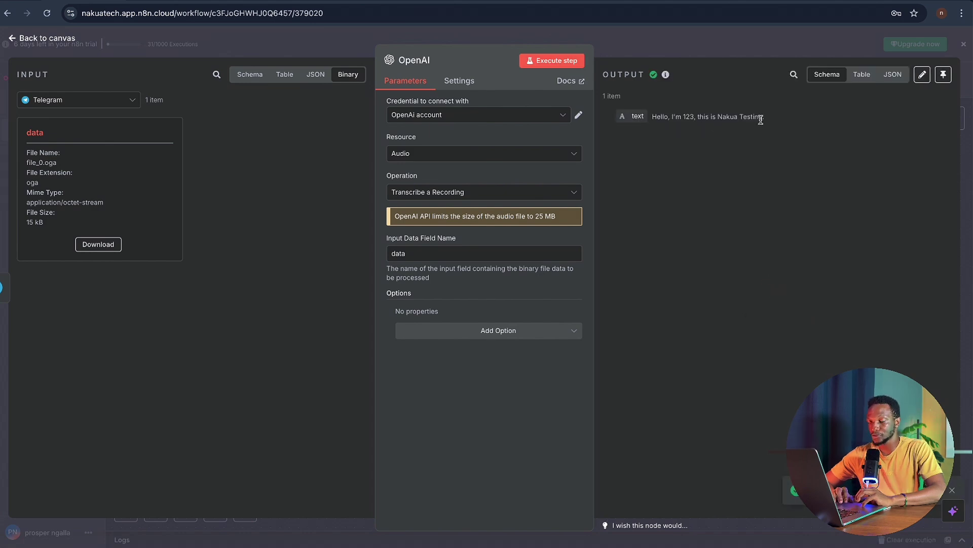
pyautogui.click(628, 44)
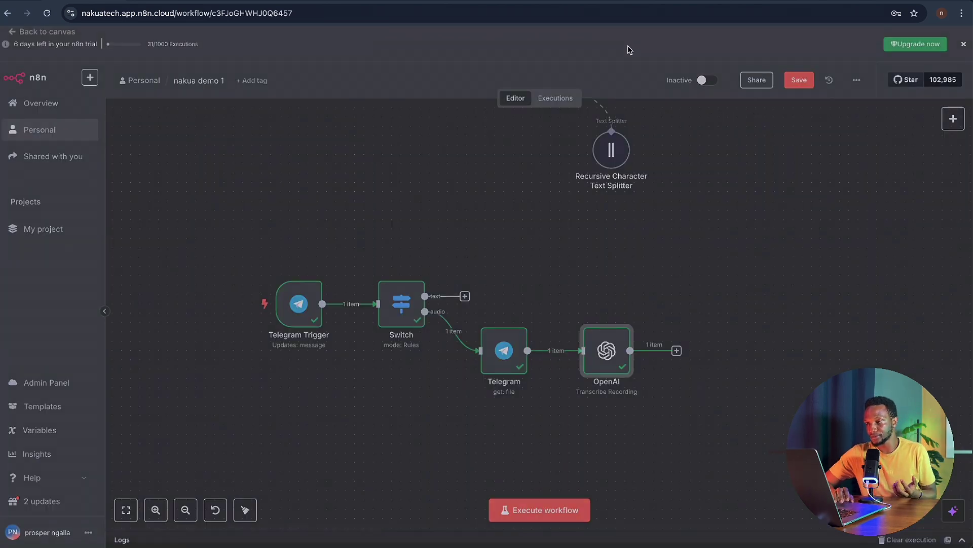
# - Add an AI Agent node from the Switch's text output, leaving its options unchanged
pyautogui.scroll(-2, 511, 281)
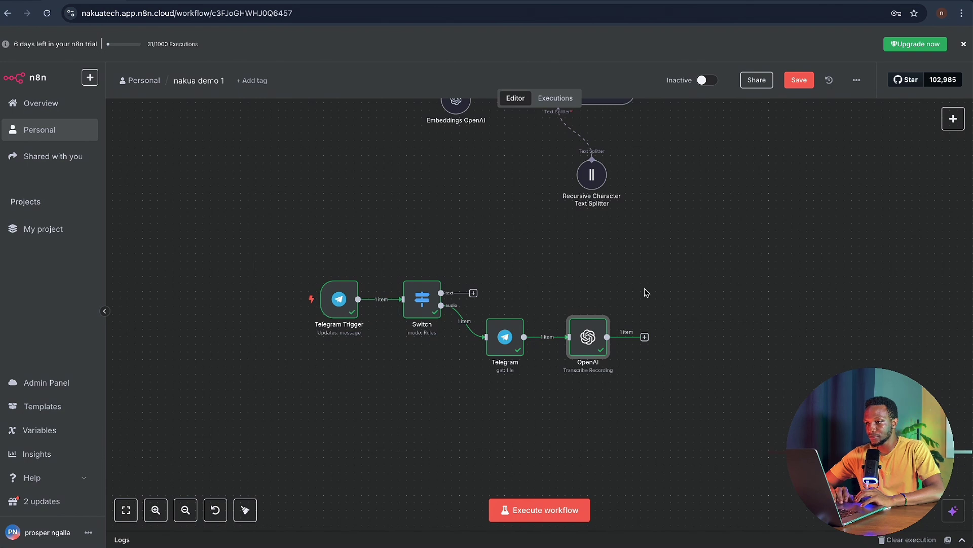
pyautogui.moveTo(473, 293); pyautogui.dragTo(635, 275)
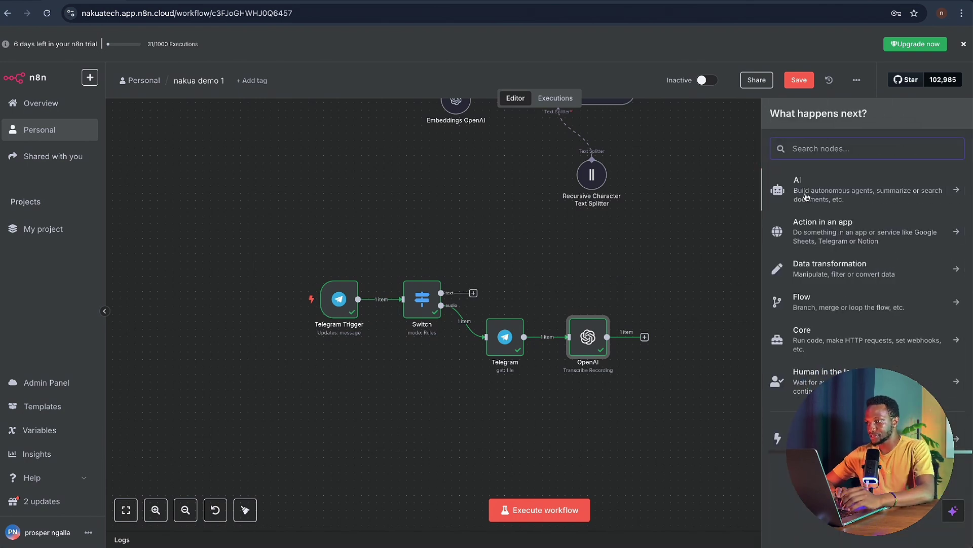
pyautogui.write('ai ag')
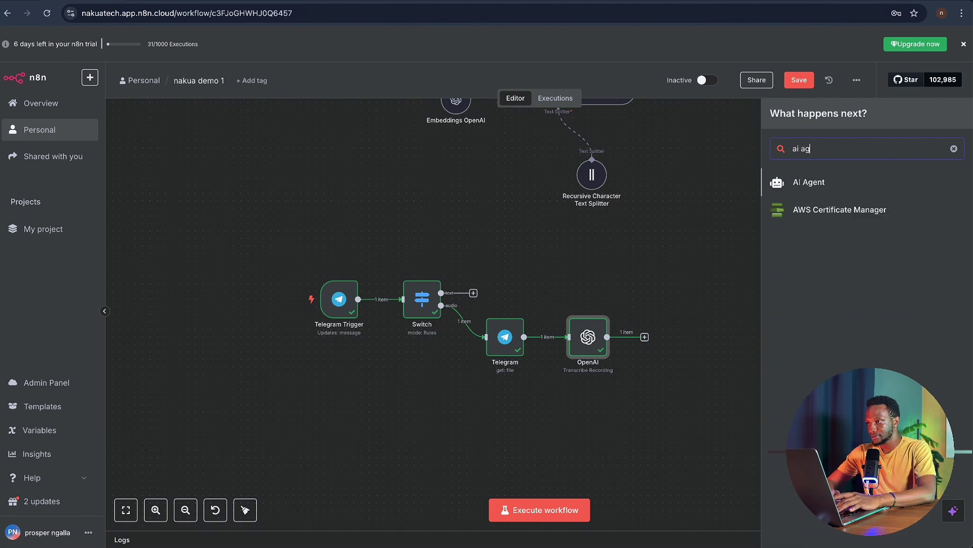
pyautogui.click(810, 182)
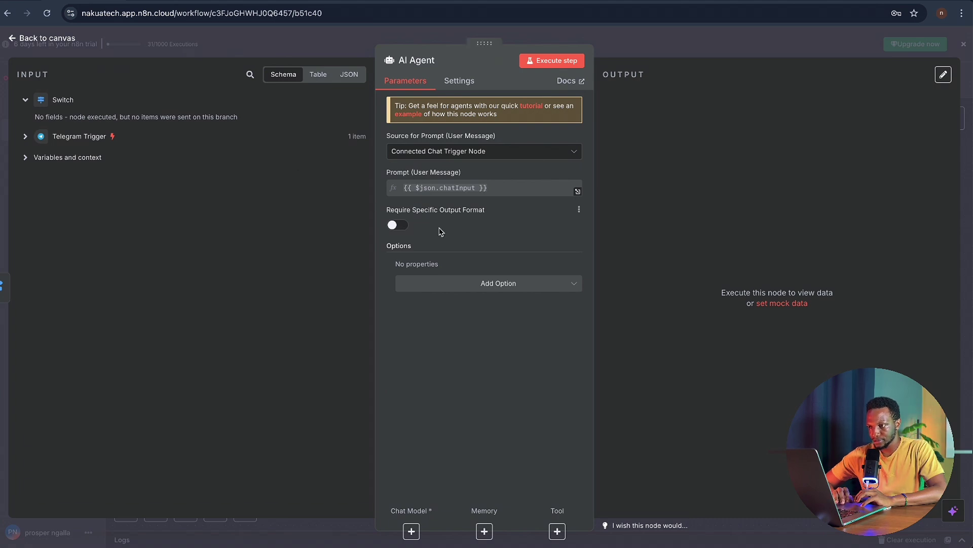
pyautogui.click(488, 285)
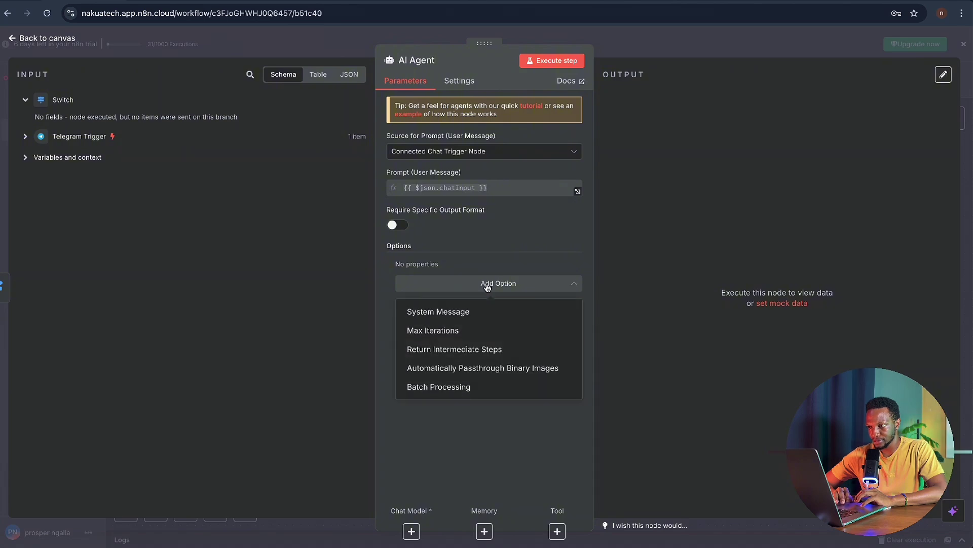
pyautogui.click(488, 287)
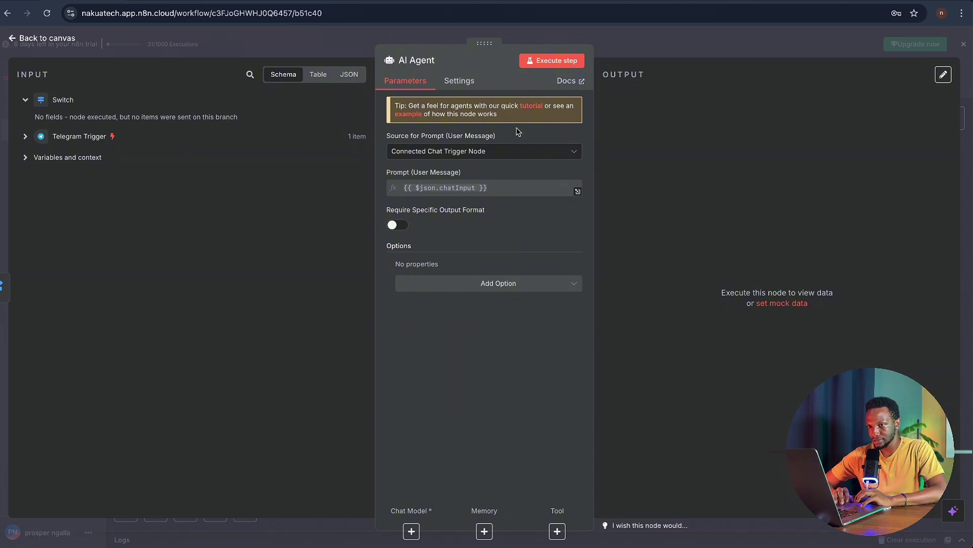
pyautogui.click(629, 38)
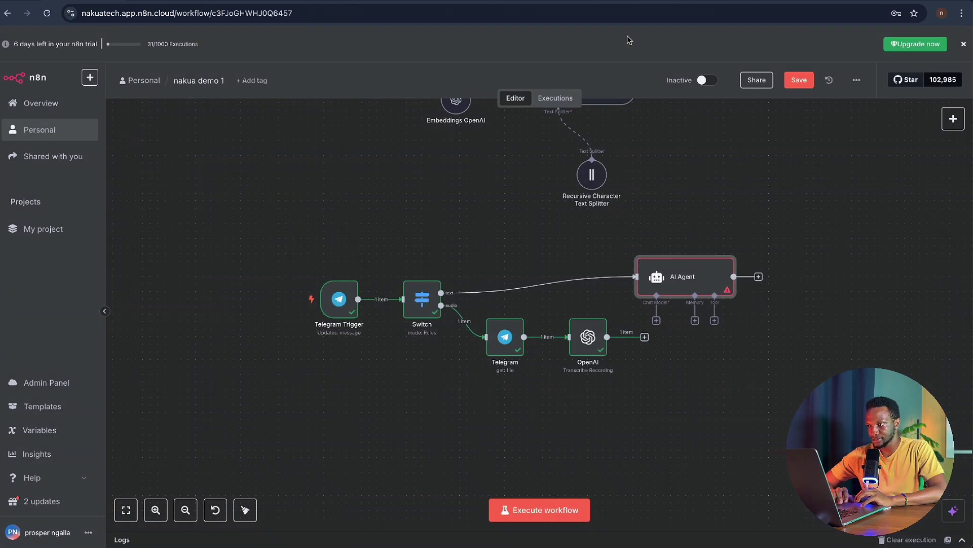
# - Wire the OpenAI transcription into the AI Agent and attach an OpenAI Chat Model (gpt-4o-mini)
pyautogui.moveTo(684, 274); pyautogui.dragTo(759, 236)
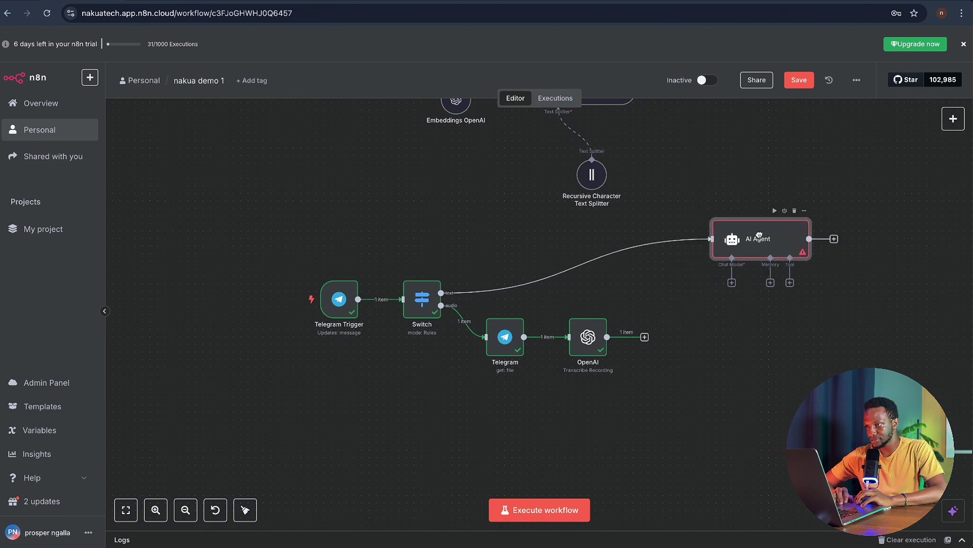
pyautogui.moveTo(640, 338); pyautogui.dragTo(712, 240)
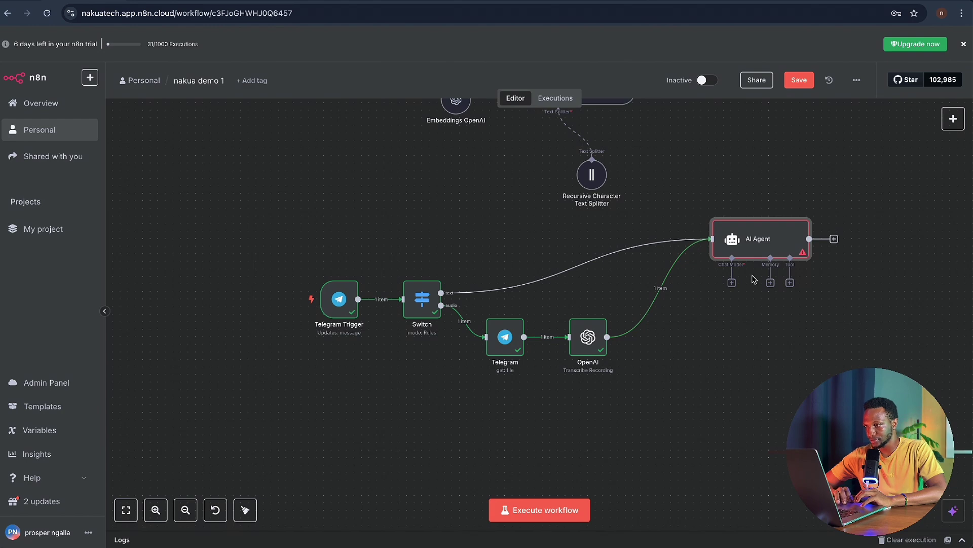
pyautogui.click(732, 283)
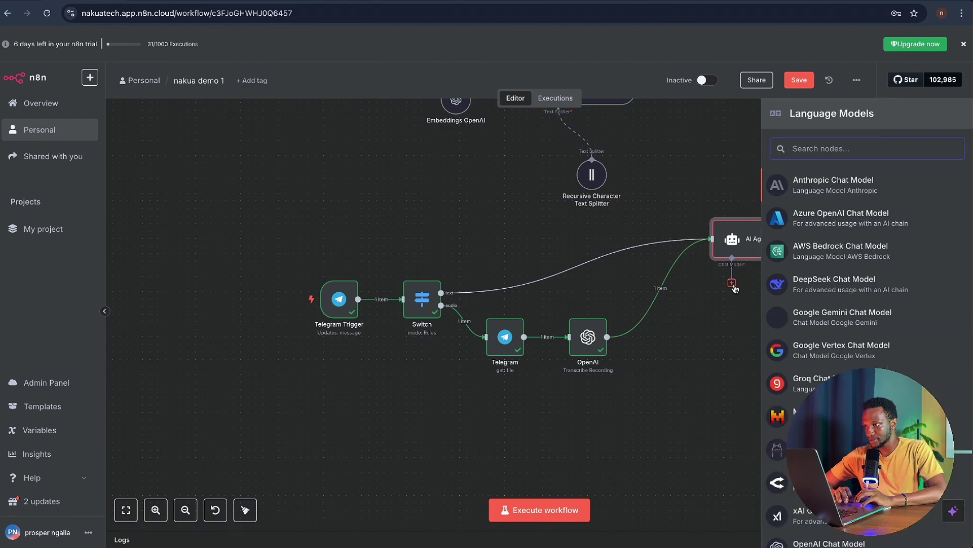
pyautogui.scroll(-3, 862, 456)
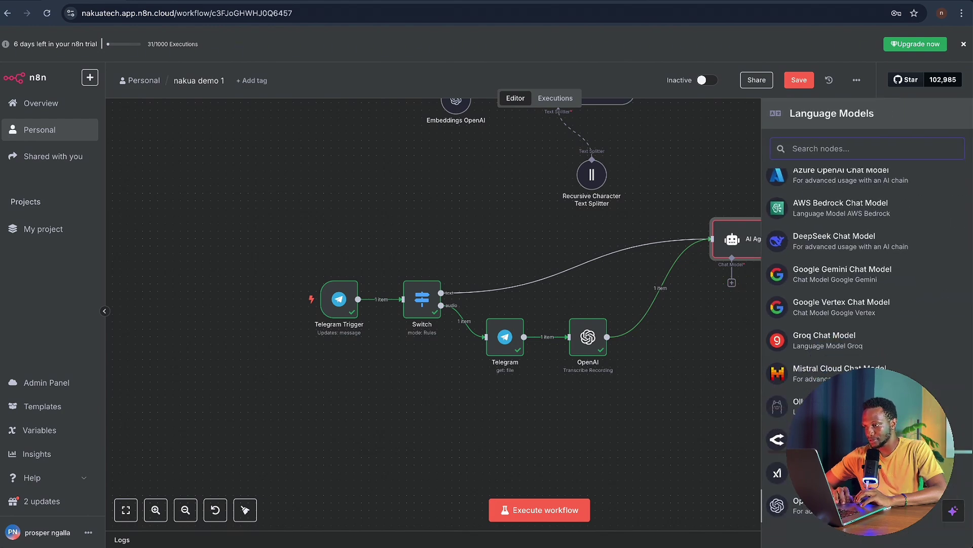
pyautogui.click(859, 504)
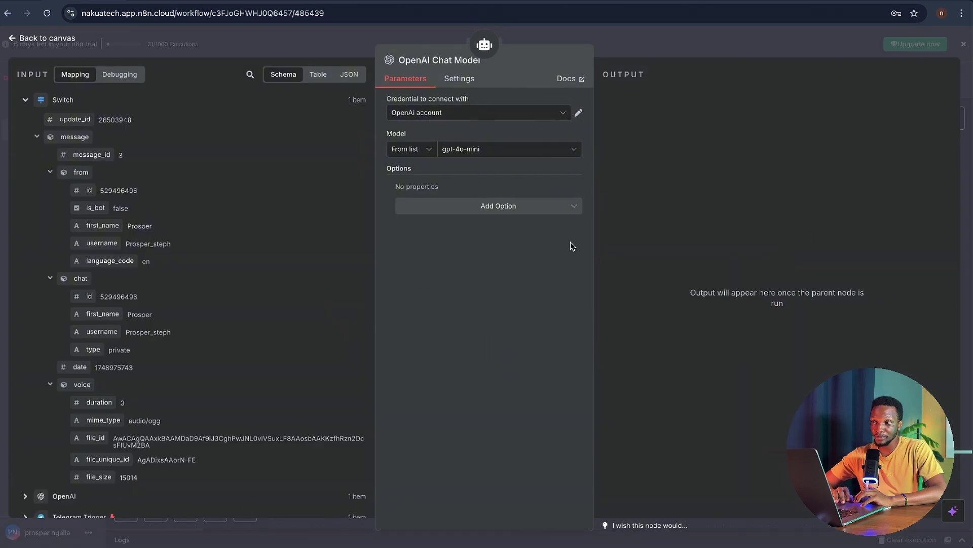
pyautogui.click(613, 47)
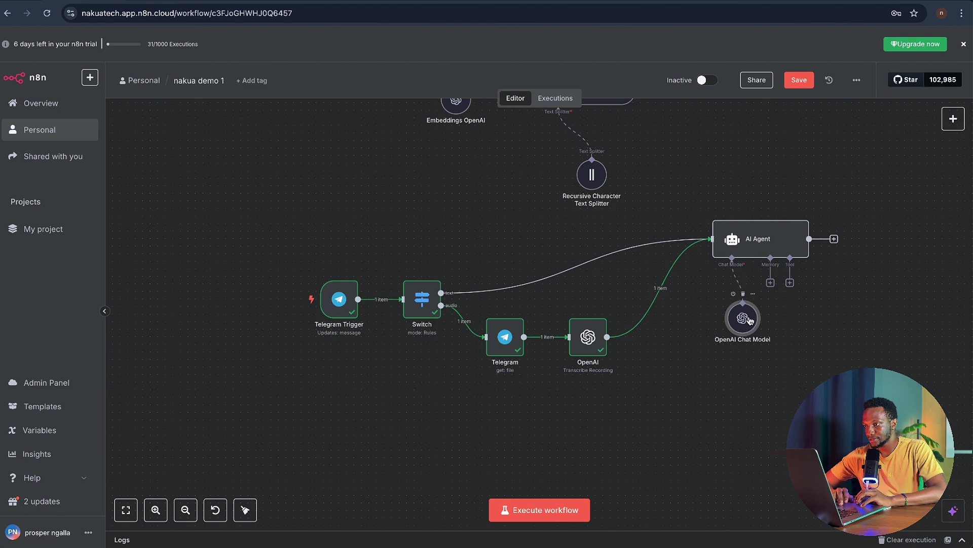
pyautogui.moveTo(758, 322); pyautogui.dragTo(728, 352)
pyautogui.hscroll(2, 799, 339)
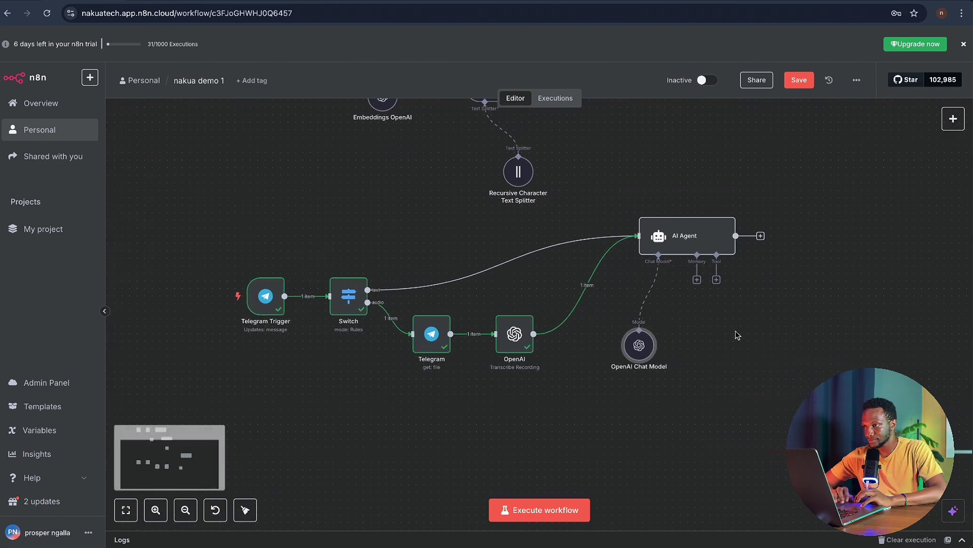
# - Search 'pine' in the AI Agent's tools and add the Pinecone Vector Store tool
pyautogui.click(716, 280)
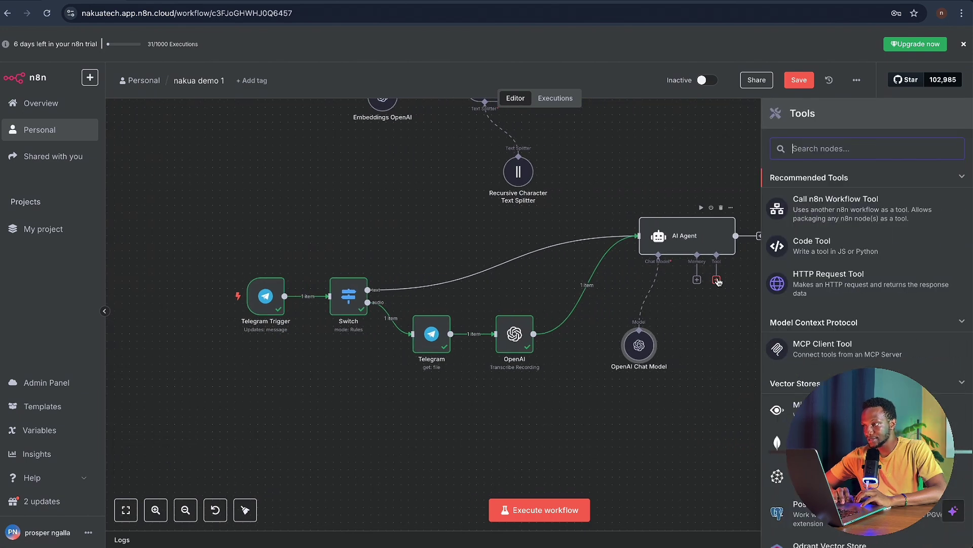
pyautogui.scroll(5, 647, 174)
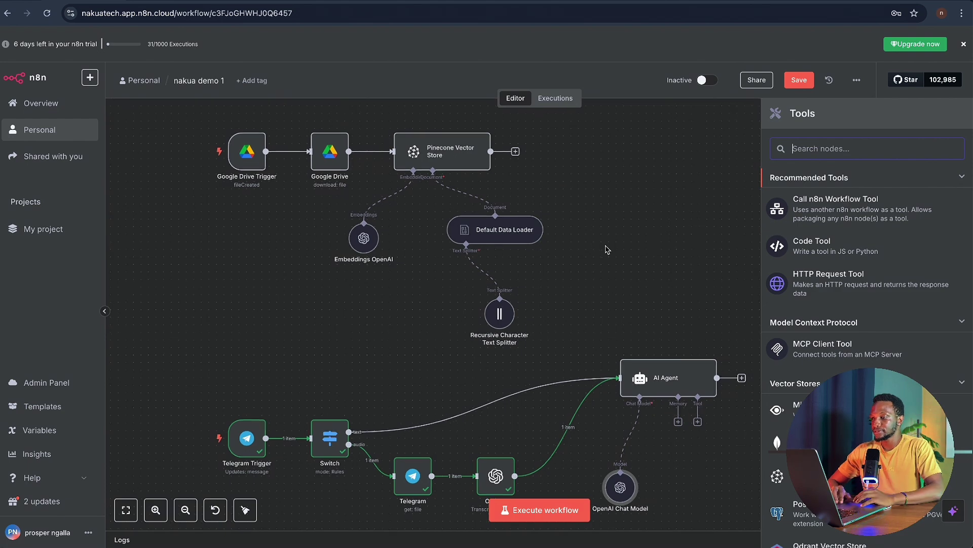
pyautogui.scroll(-2, 607, 250)
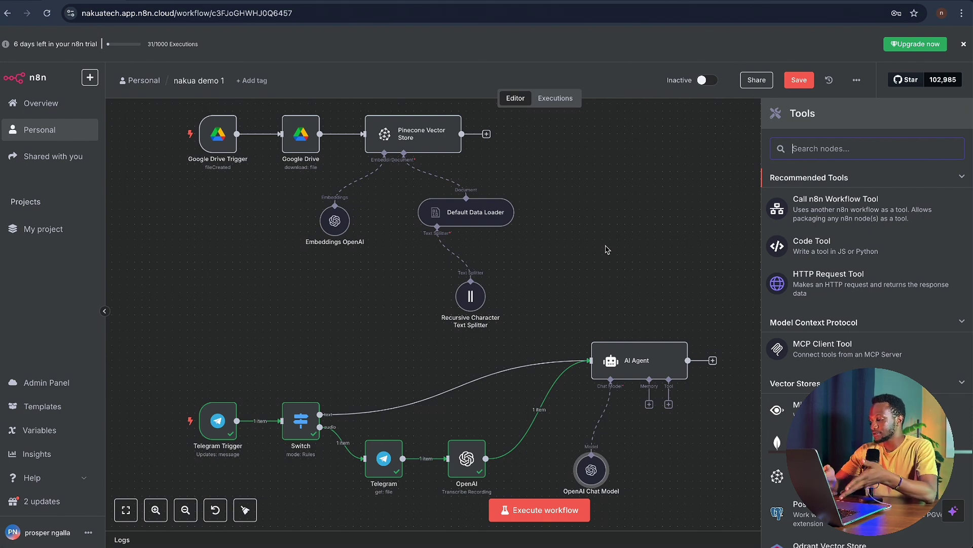
pyautogui.write('oin')
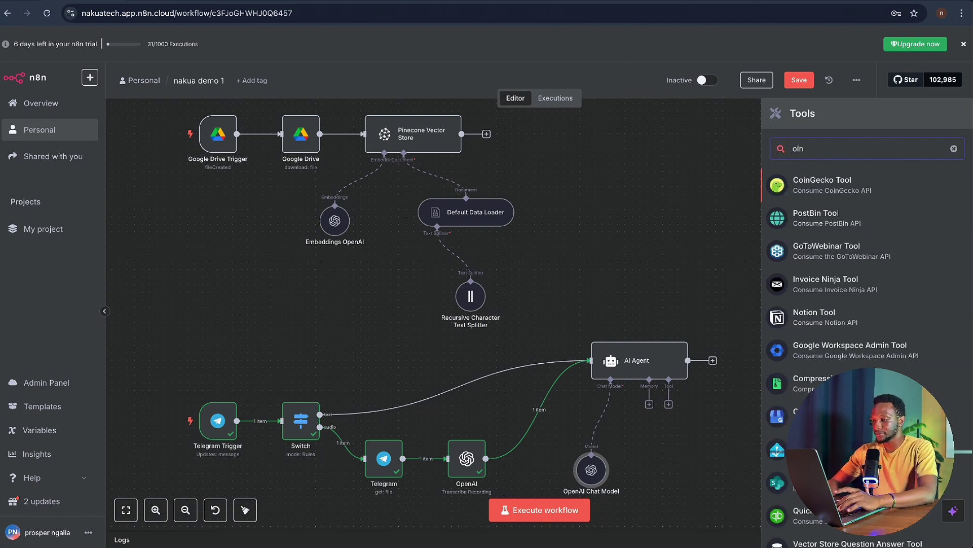
pyautogui.press('BackSpace')
pyautogui.press('BackSpace')
pyautogui.press('BackSpace')
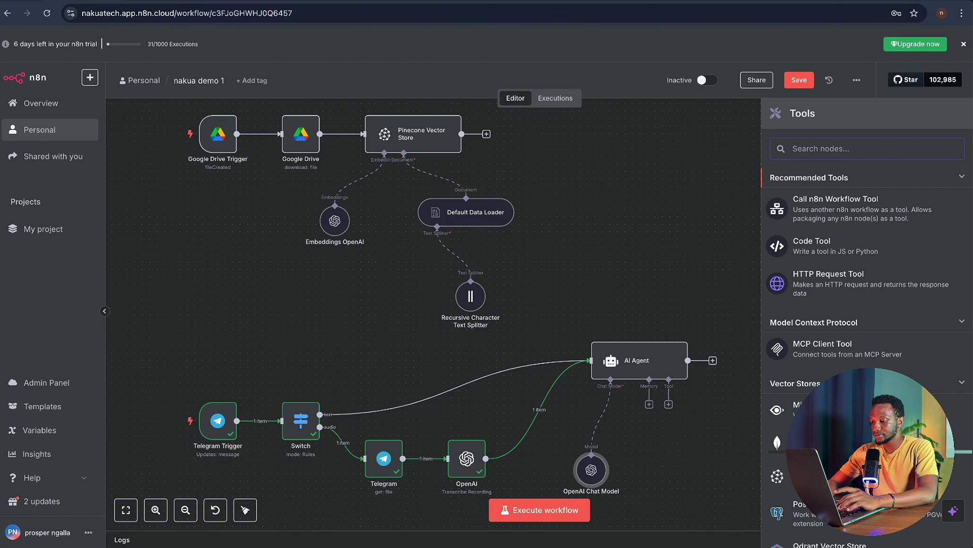
pyautogui.write('pines')
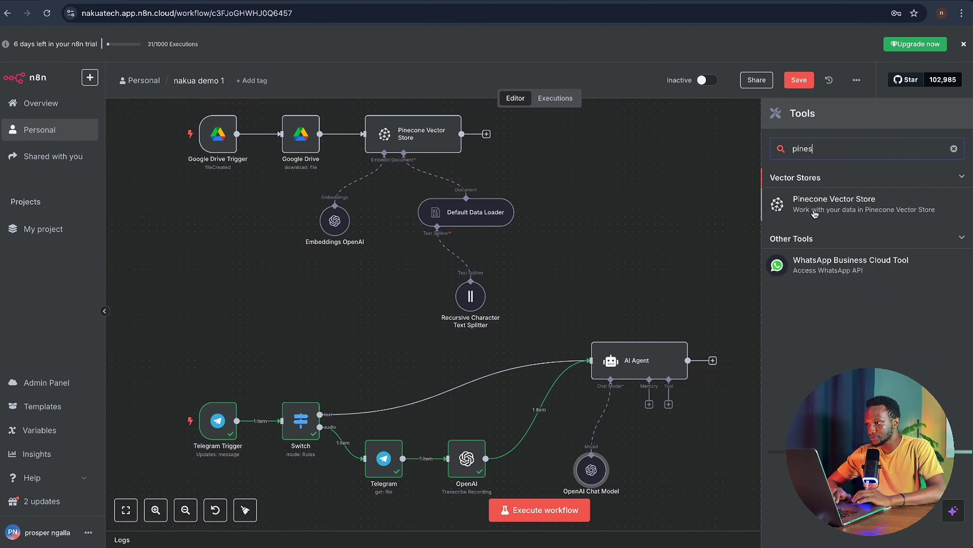
pyautogui.click(815, 213)
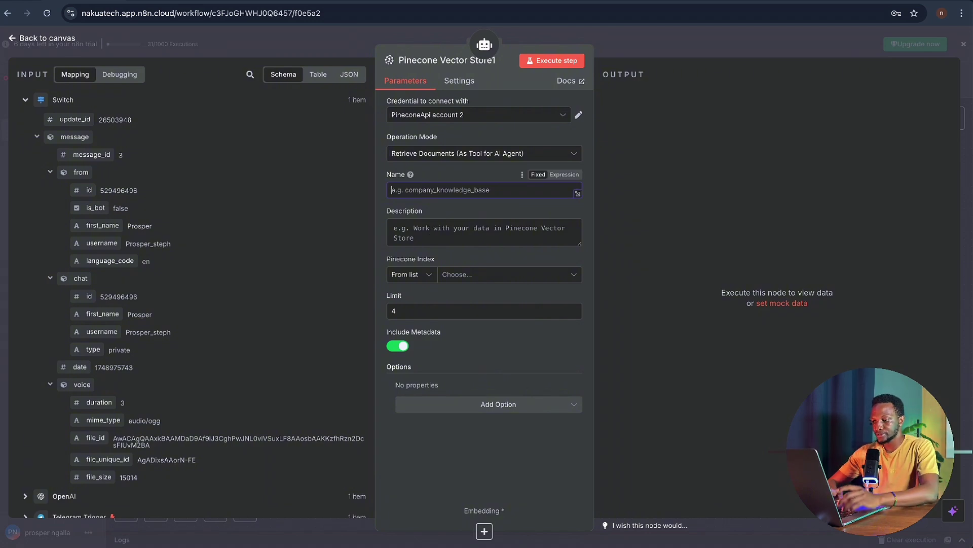
# - Name the tool and describe it as accessing the nakuatech knowledge base to answer user questions
pyautogui.write('nakju')
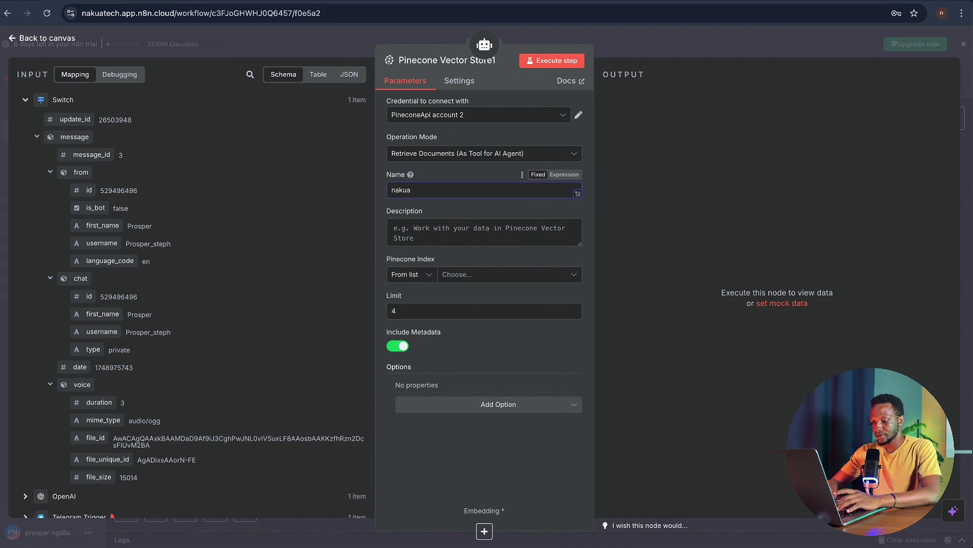
pyautogui.write(' kn')
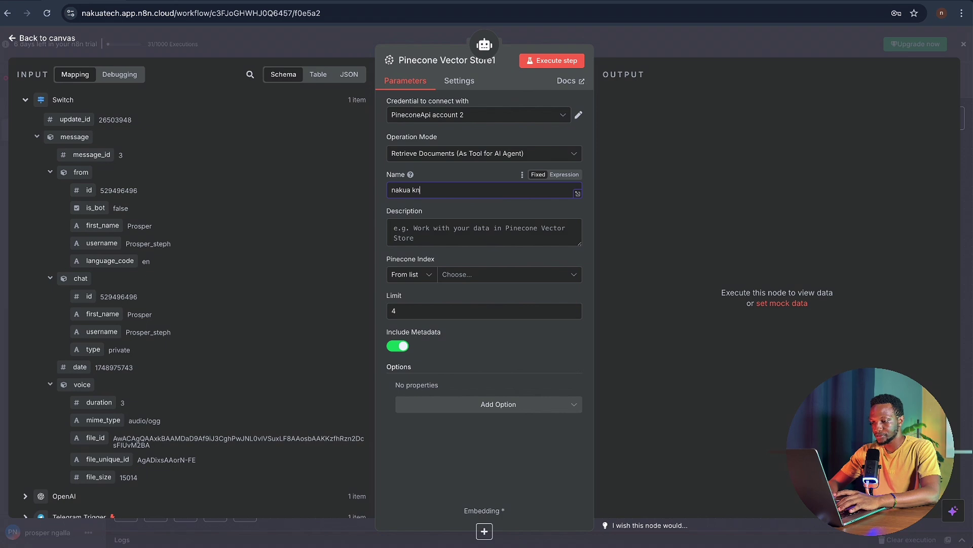
pyautogui.write('owledge')
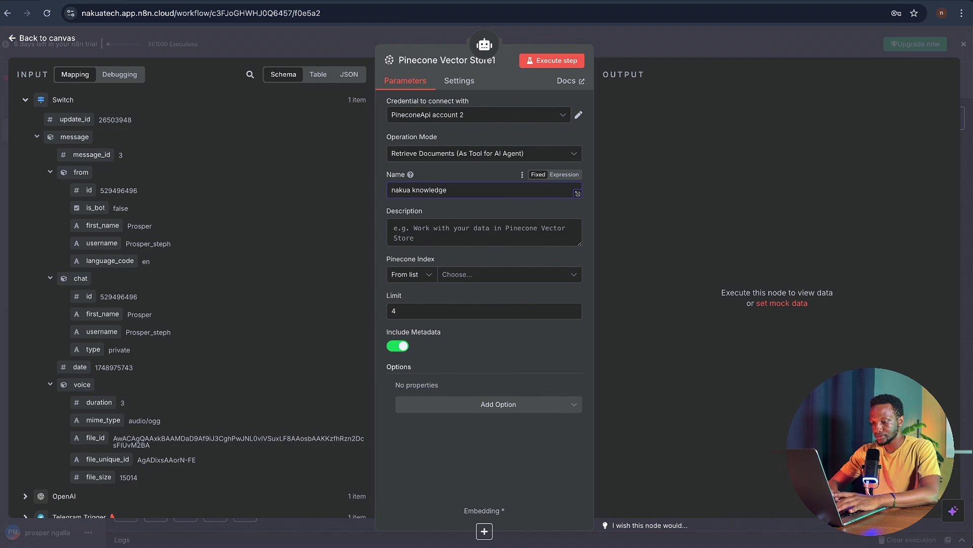
pyautogui.write(' base')
pyautogui.click(448, 219)
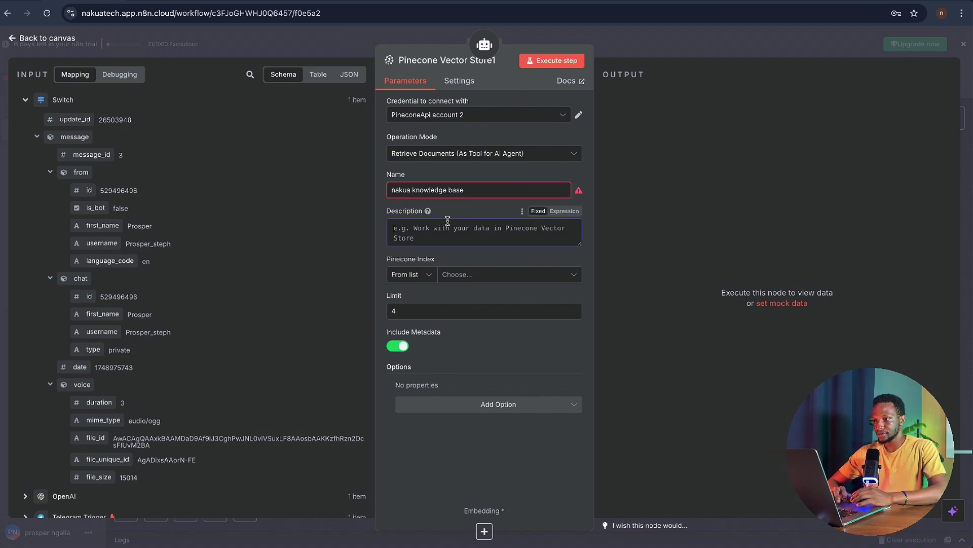
pyautogui.write('use this ')
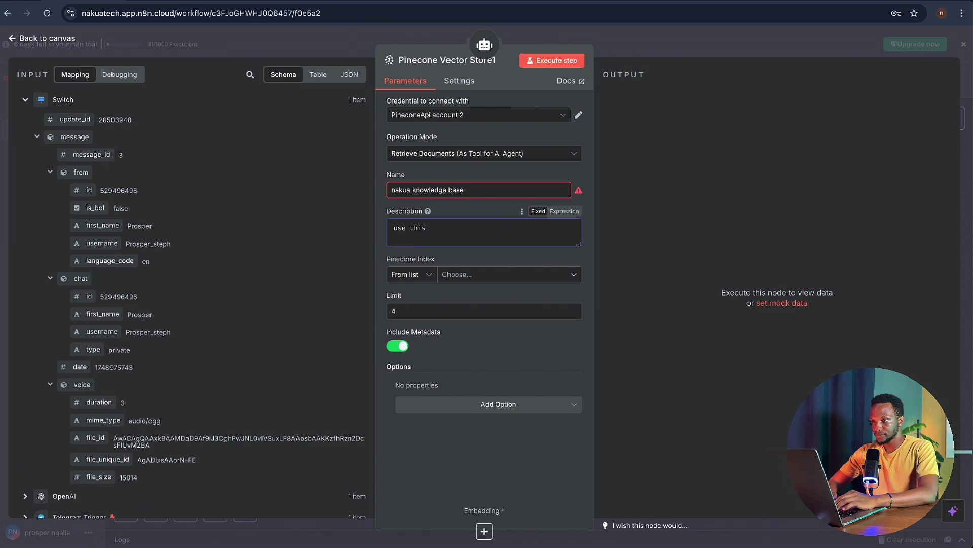
pyautogui.write('tool')
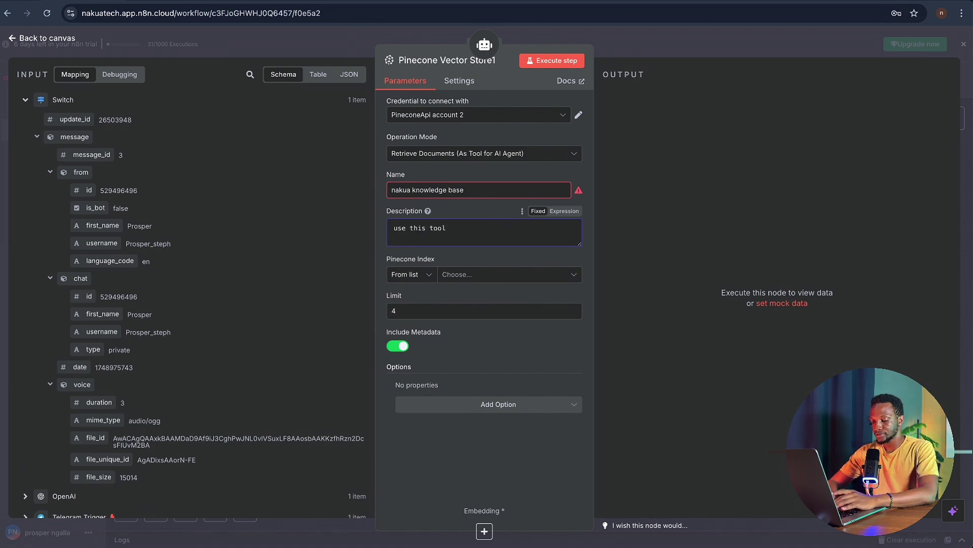
pyautogui.write(' to acc')
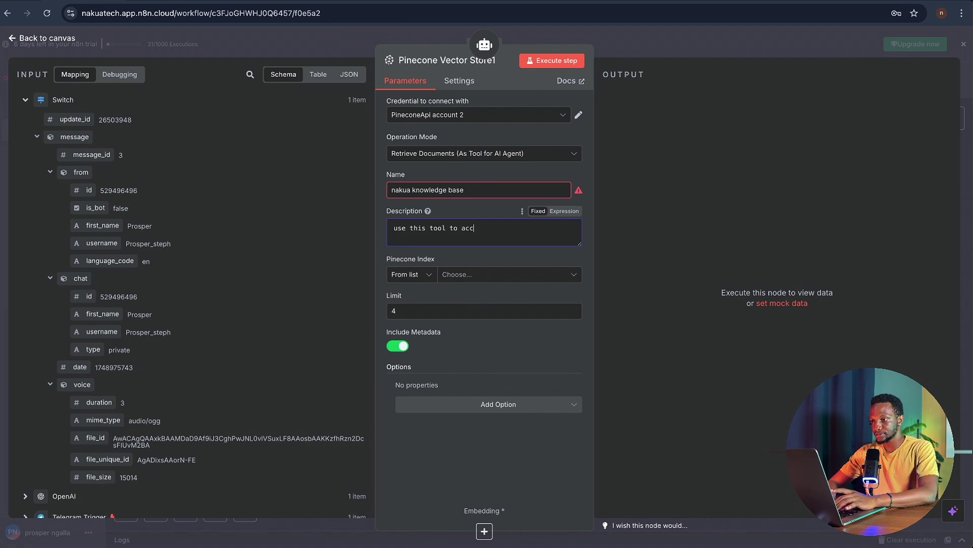
pyautogui.write('ess')
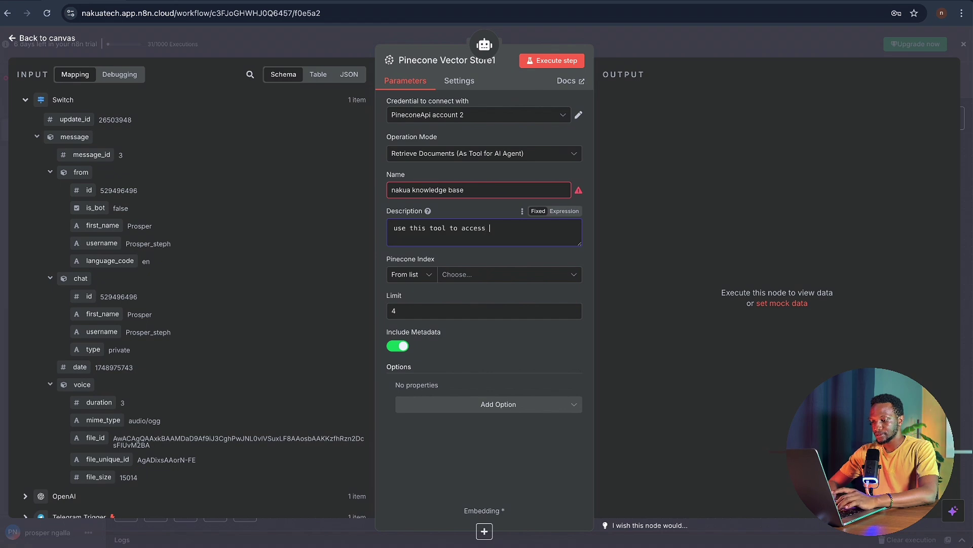
pyautogui.write(' nakua')
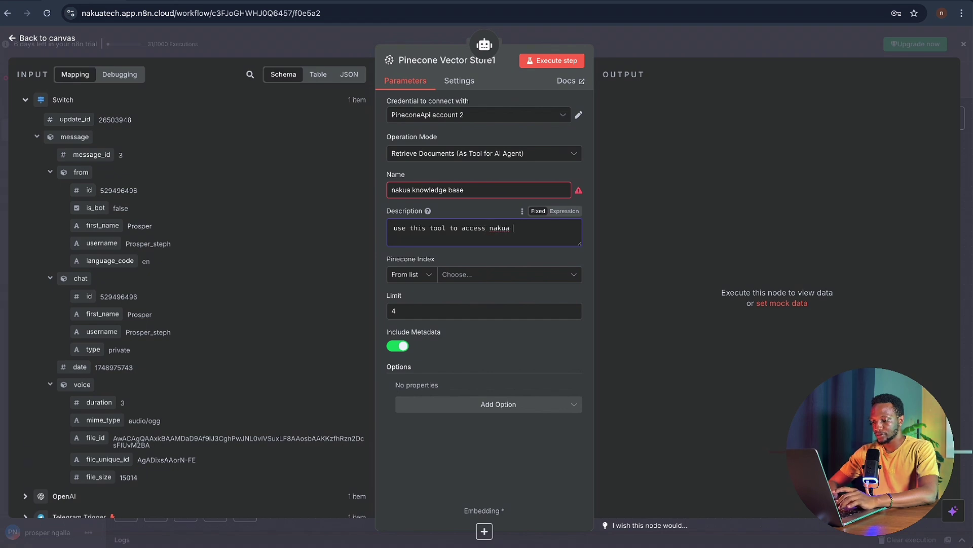
pyautogui.write('tech ln')
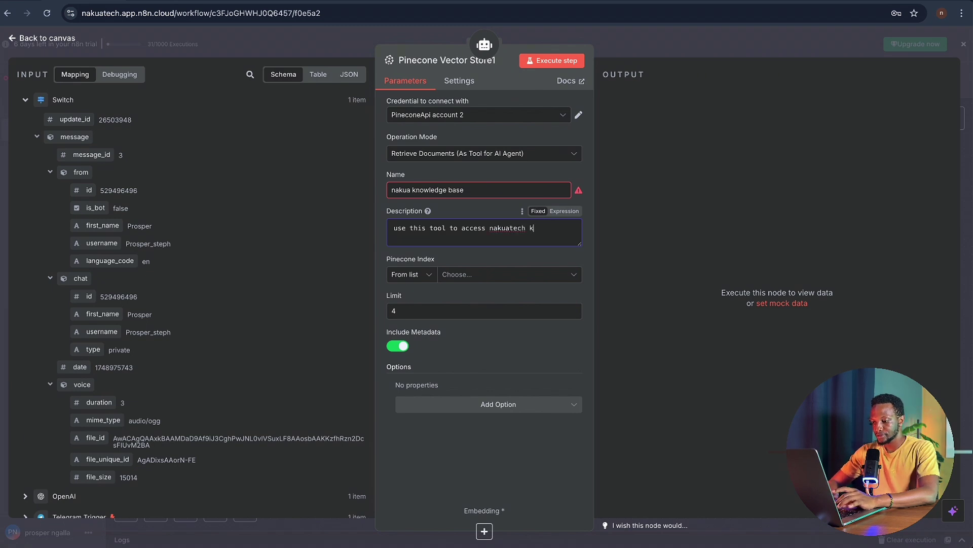
pyautogui.write('nowle')
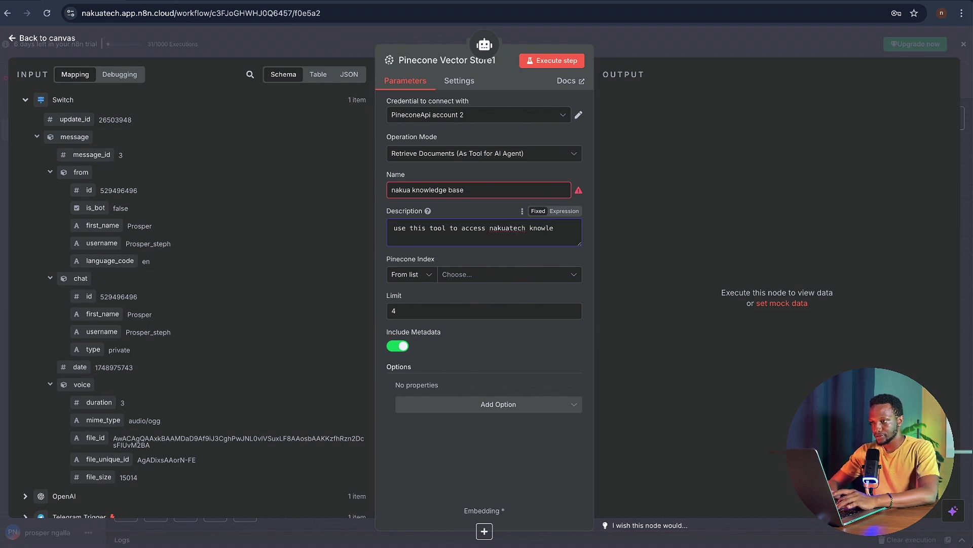
pyautogui.write('dge base tp')
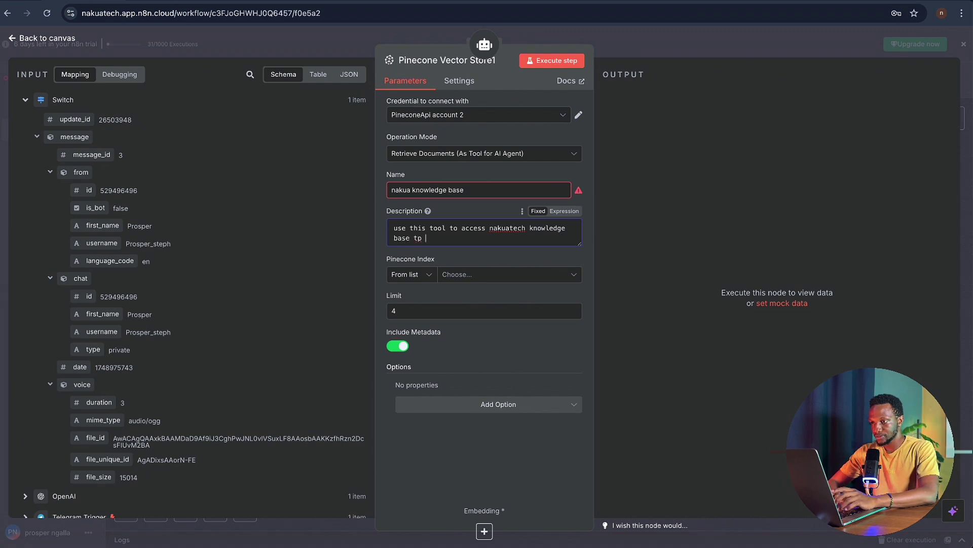
pyautogui.press('BackSpace')
pyautogui.write('o a')
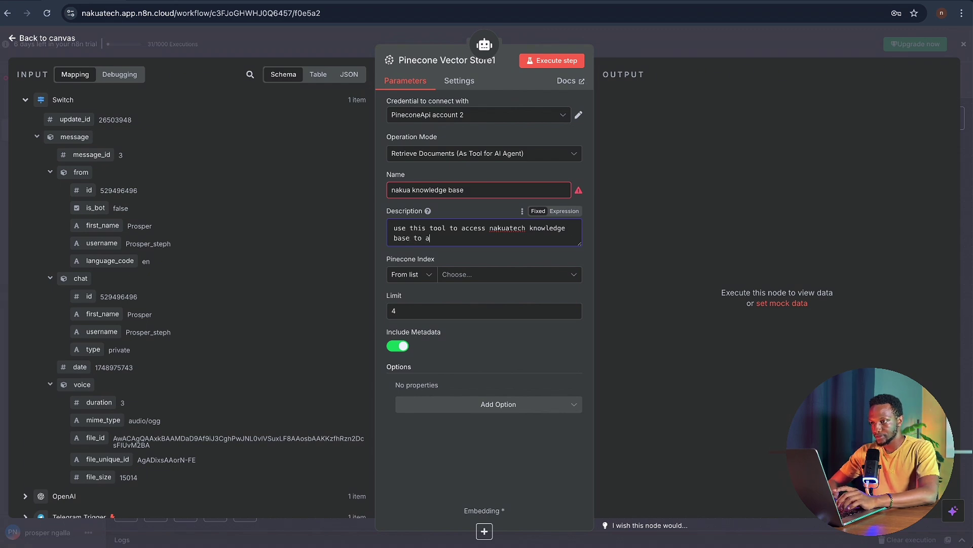
pyautogui.write('nswer ')
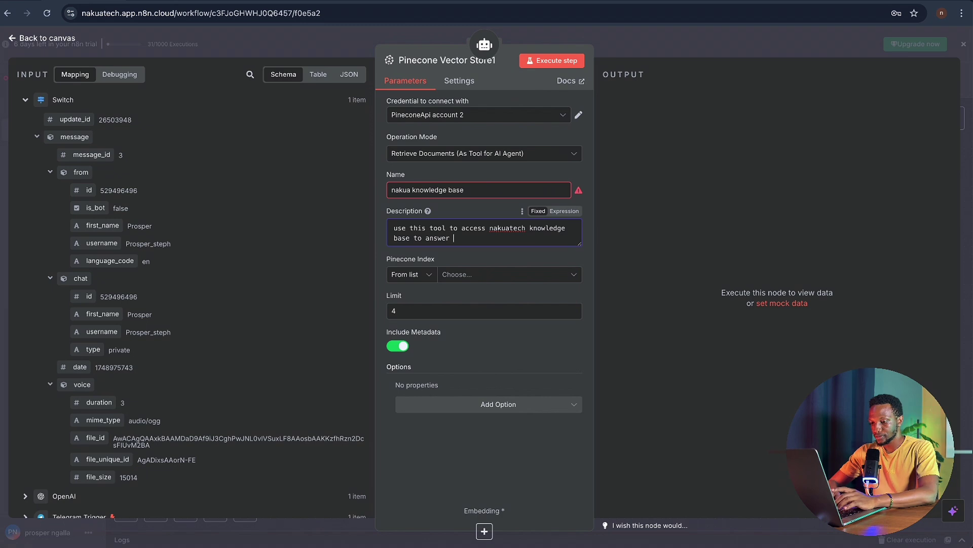
pyautogui.write('user about i')
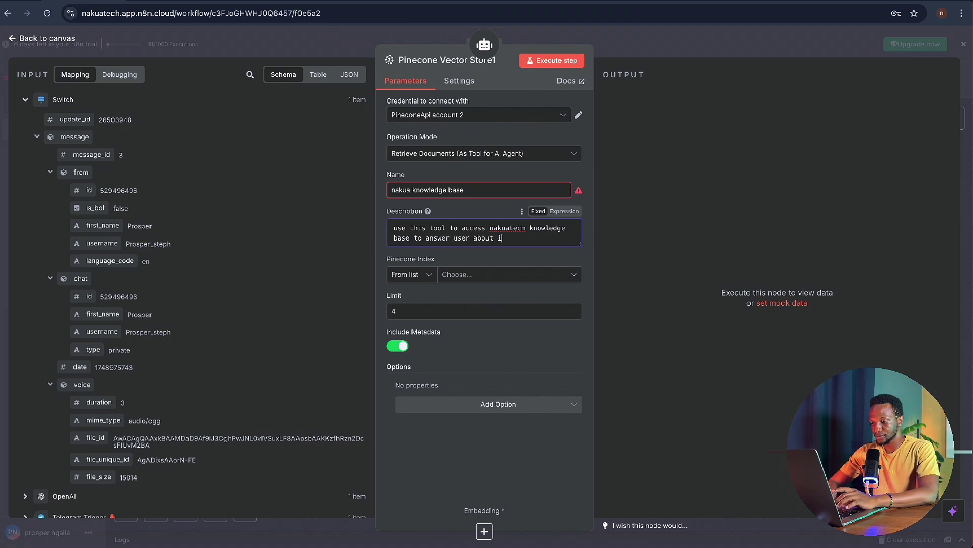
pyautogui.write('mportant')
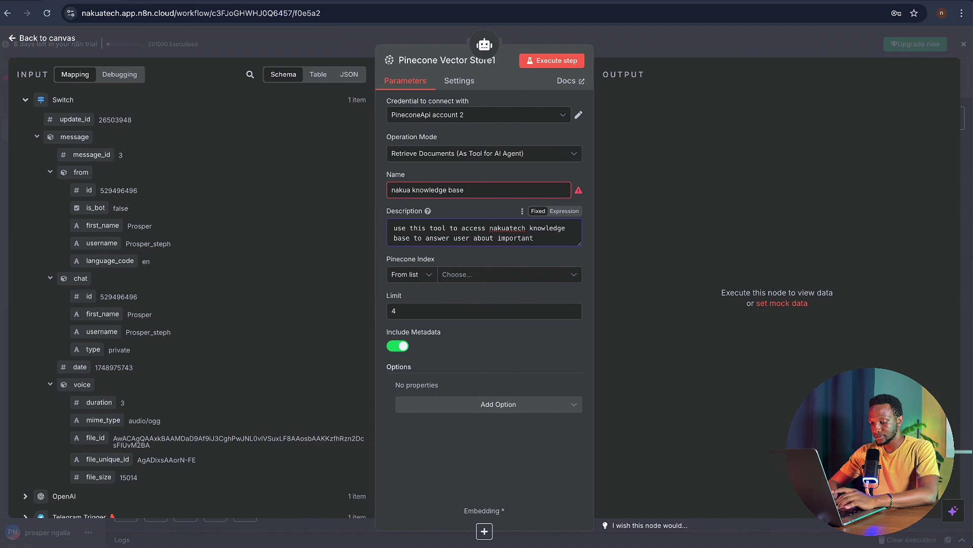
pyautogui.write(' questions')
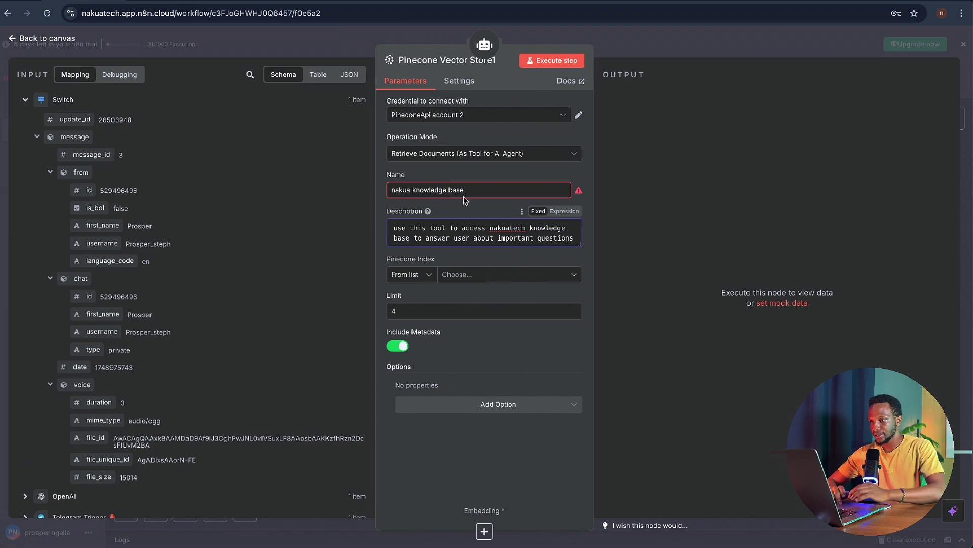
# - Correct the tool name to nakuaknowledgebase by removing its spaces
pyautogui.click(466, 193)
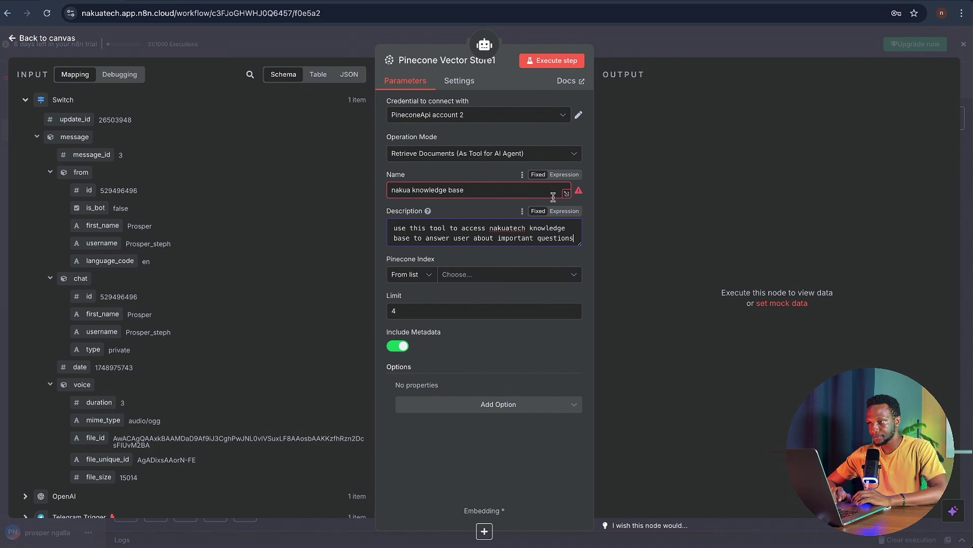
pyautogui.press('Left')
pyautogui.press('Left')
pyautogui.press('Left')
pyautogui.press('Left')
pyautogui.press('Left')
pyautogui.press('Left')
pyautogui.press('Left')
pyautogui.press('Left')
pyautogui.press('Left')
pyautogui.press('Left')
pyautogui.press('Left')
pyautogui.press('Left')
pyautogui.press('Left')
pyautogui.press('Left')
pyautogui.press('Left')
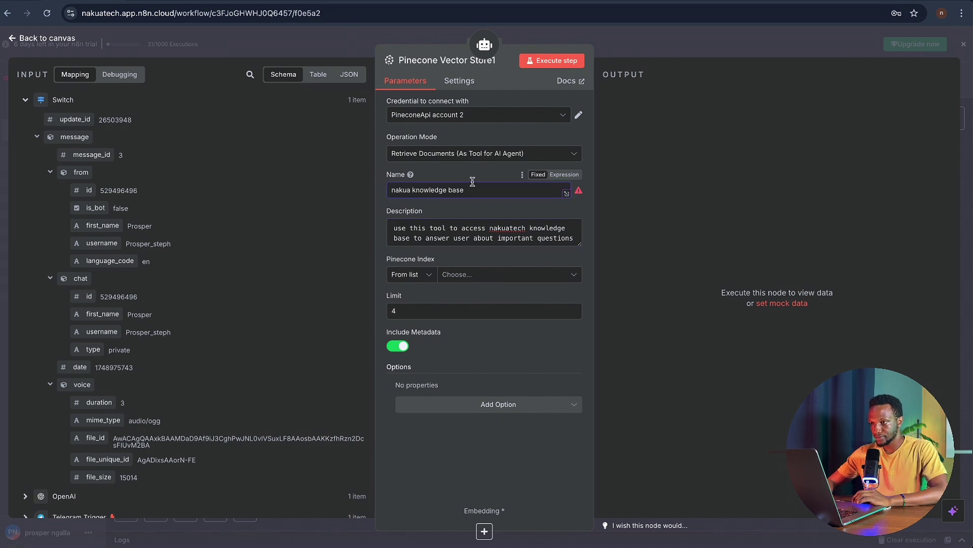
pyautogui.press('Right')
pyautogui.press('BackSpace')
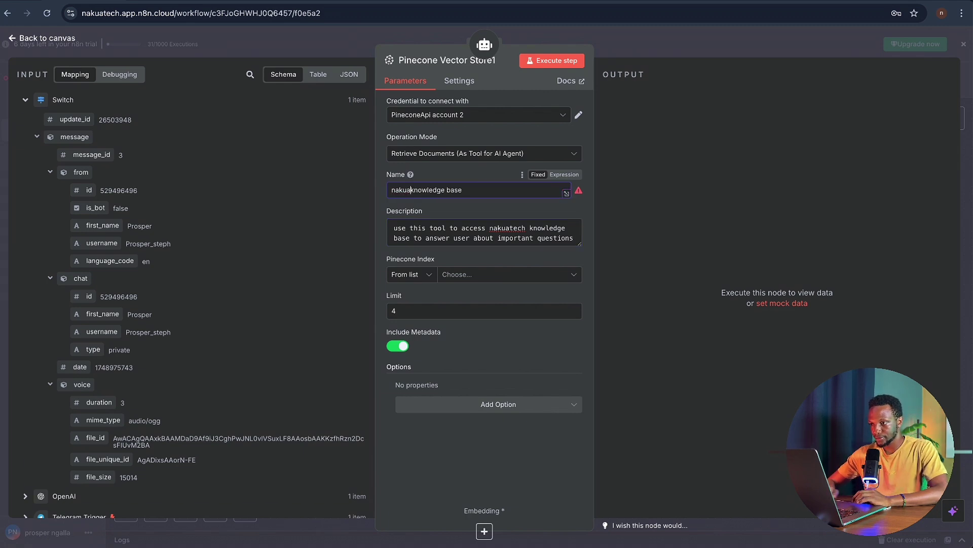
pyautogui.click(447, 189)
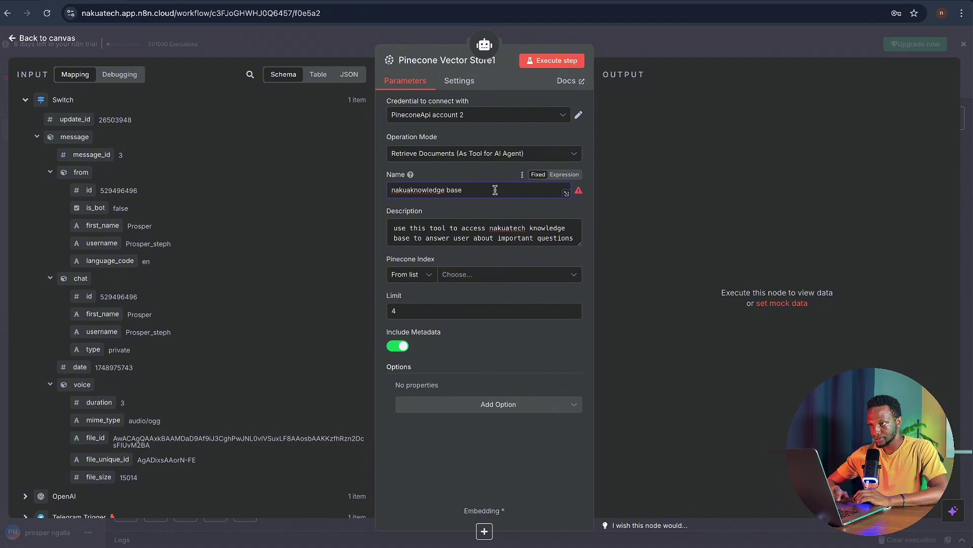
pyautogui.press('BackSpace')
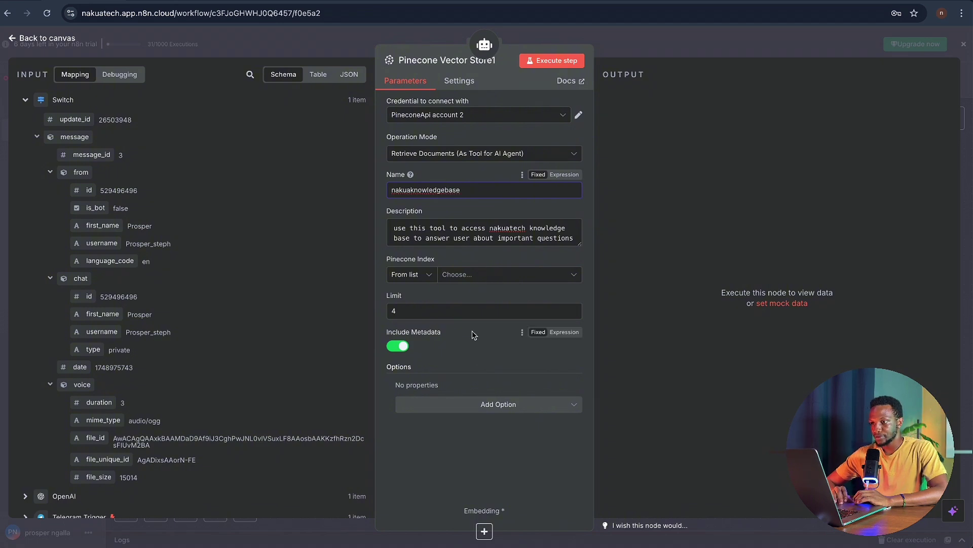
# - Add a Pinecone Namespace option to the knowledge-base tool
pyautogui.click(510, 411)
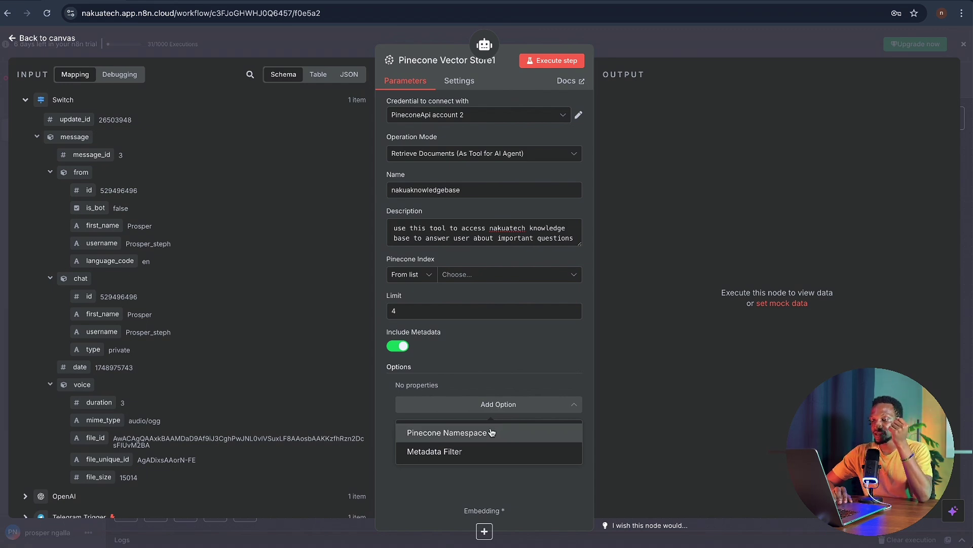
pyautogui.click(491, 432)
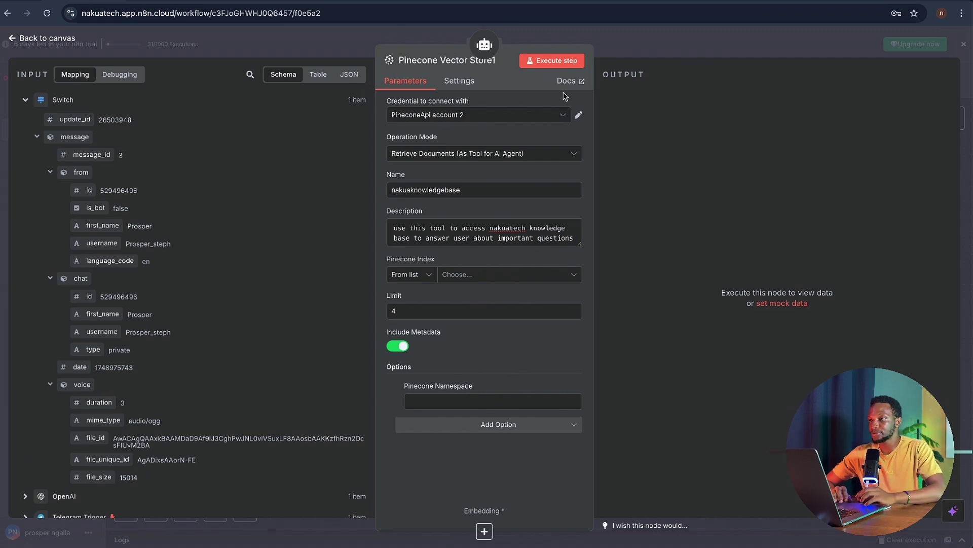
pyautogui.hotkey('ctrl', 'Tab')
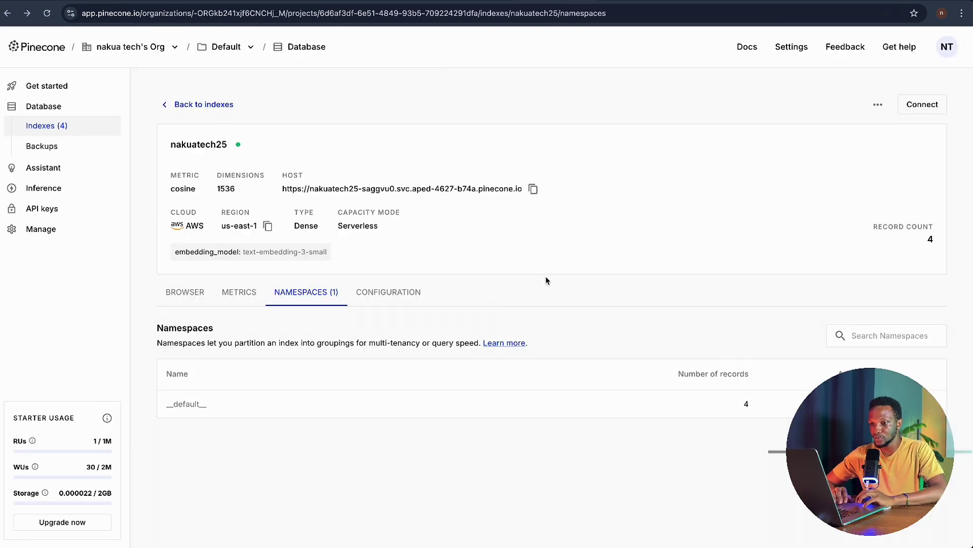
# - Copy the __default__ namespace name from the nakuatech25 index's Namespaces page
pyautogui.click(49, 14)
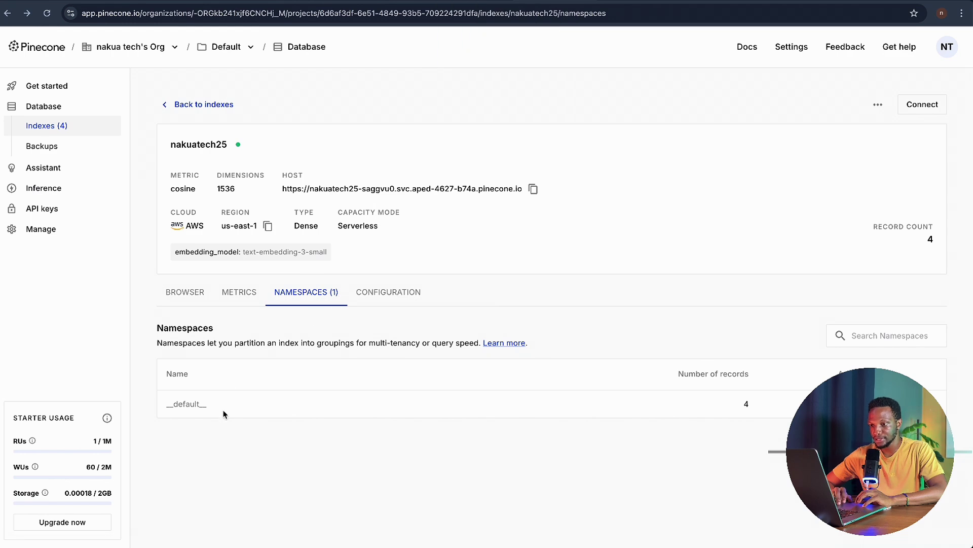
pyautogui.moveTo(213, 410); pyautogui.dragTo(170, 402)
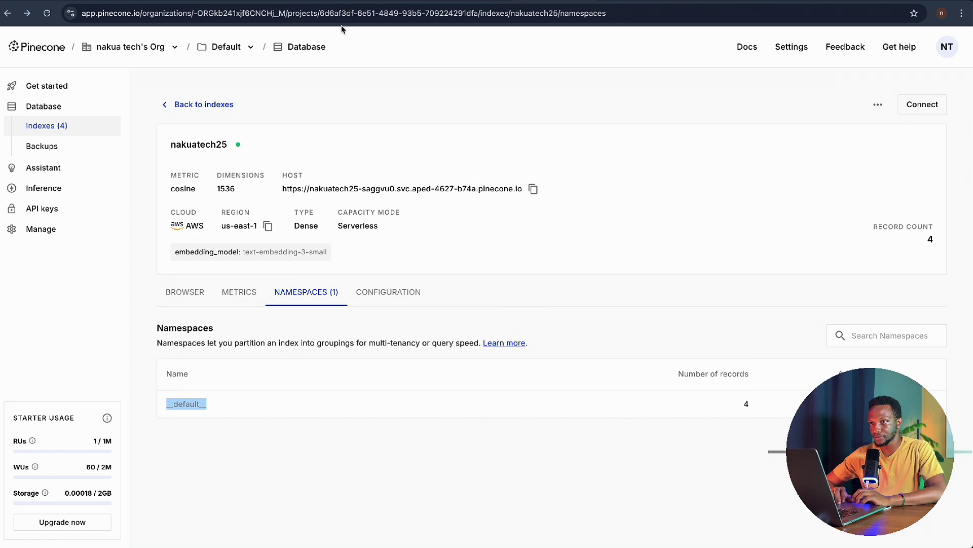
pyautogui.click(218, 1)
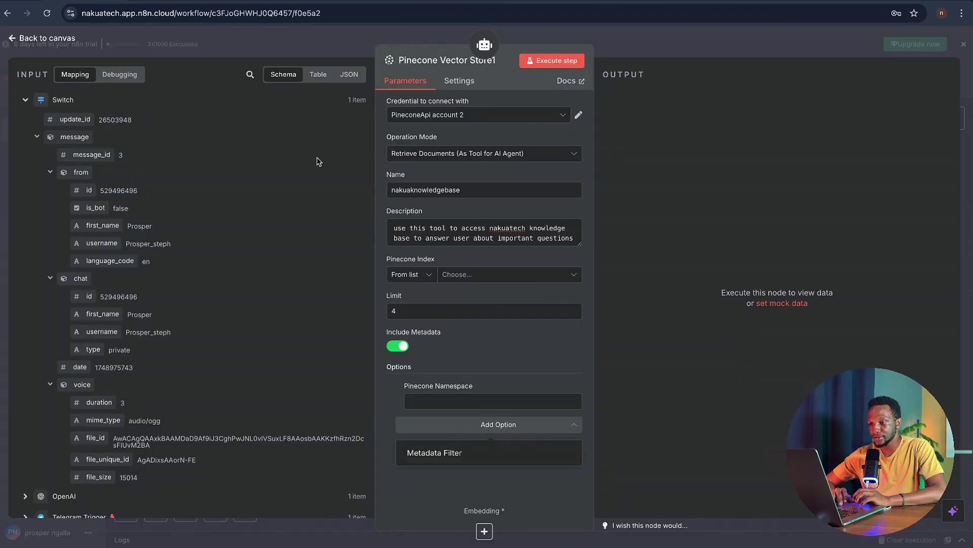
# - Set the Pinecone Namespace to __default__ and place Pinecone Vector Store1 below the AI Agent
pyautogui.click(425, 403)
pyautogui.write('__default__')
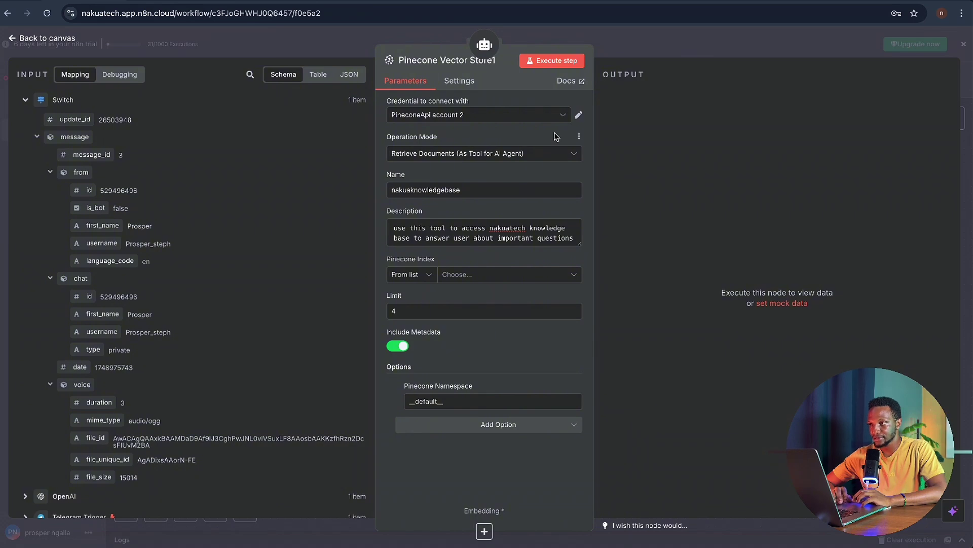
pyautogui.click(572, 31)
pyautogui.scroll(-2, 656, 294)
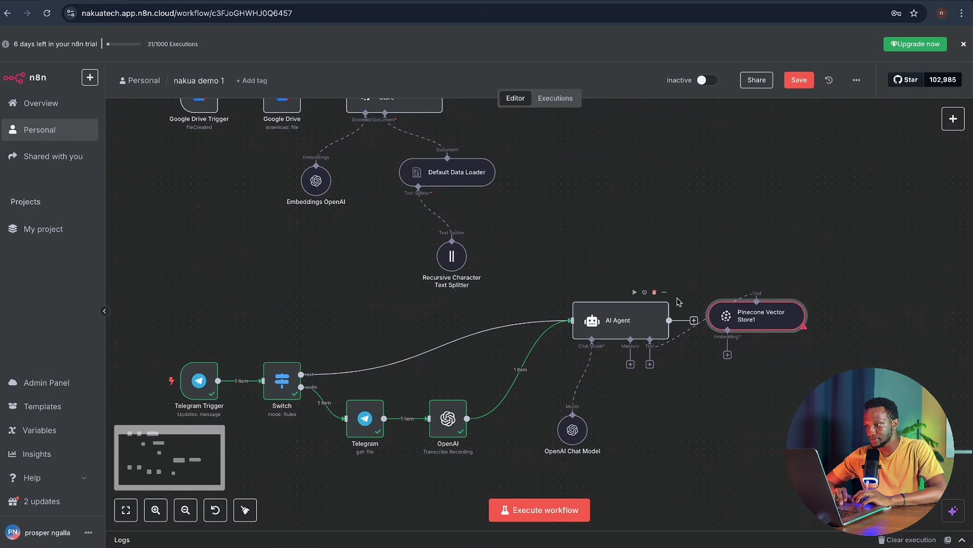
pyautogui.moveTo(769, 313); pyautogui.dragTo(739, 441)
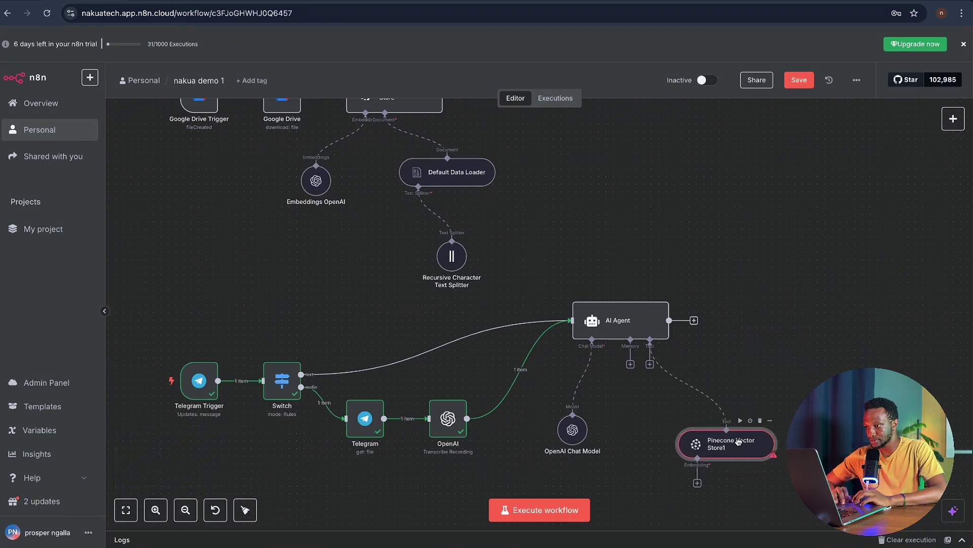
pyautogui.scroll(-3, 753, 332)
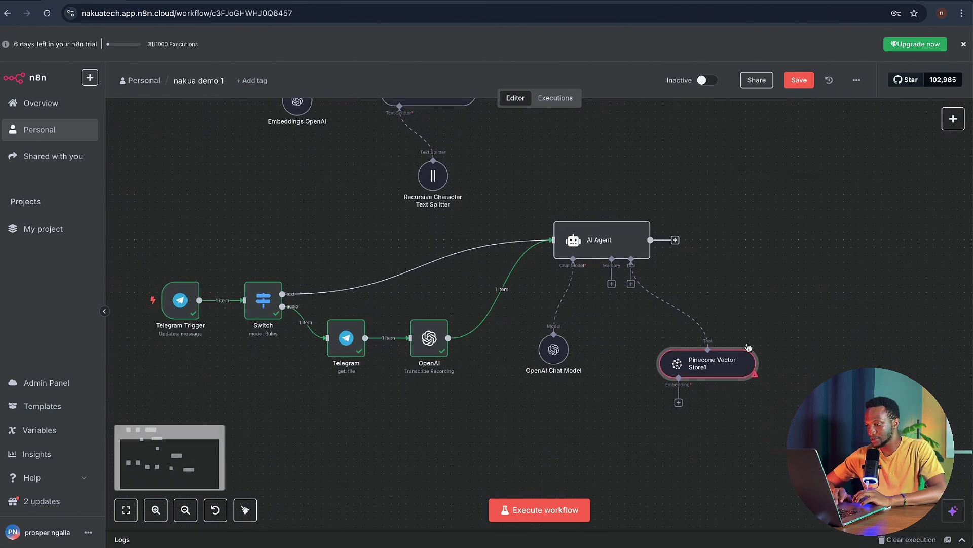
# - Attach an Embeddings OpenAI model to Pinecone Vector Store1 and test-run the AI Agent
pyautogui.click(679, 403)
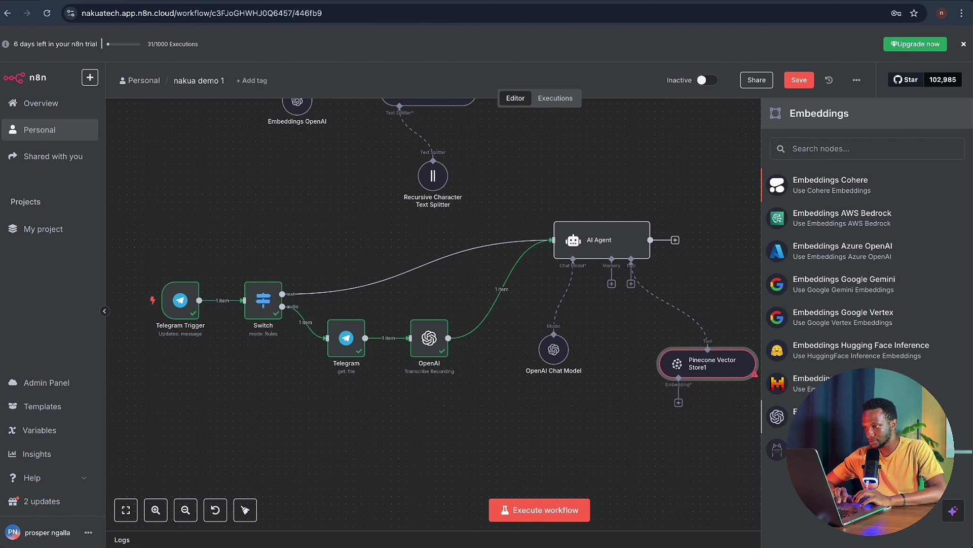
pyautogui.click(811, 416)
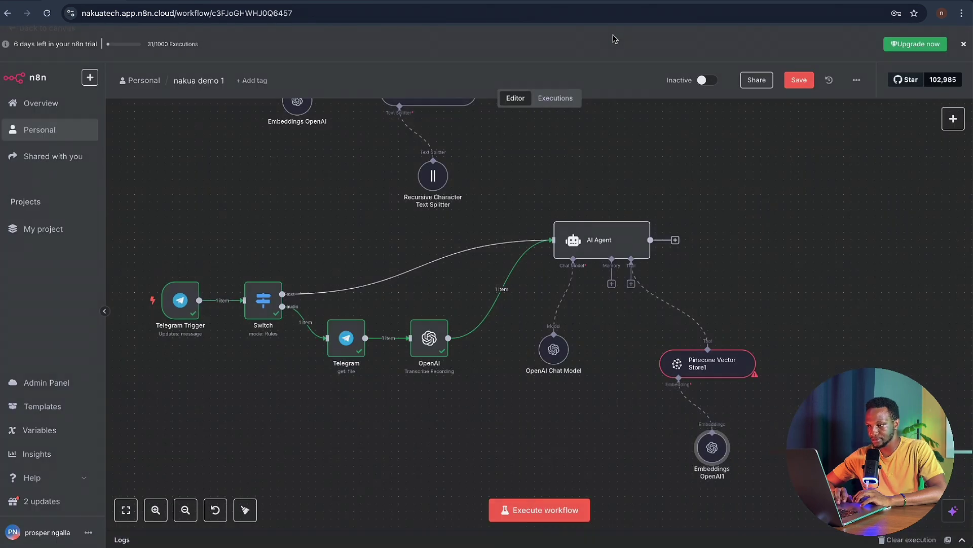
pyautogui.click(616, 37)
pyautogui.moveTo(633, 227)
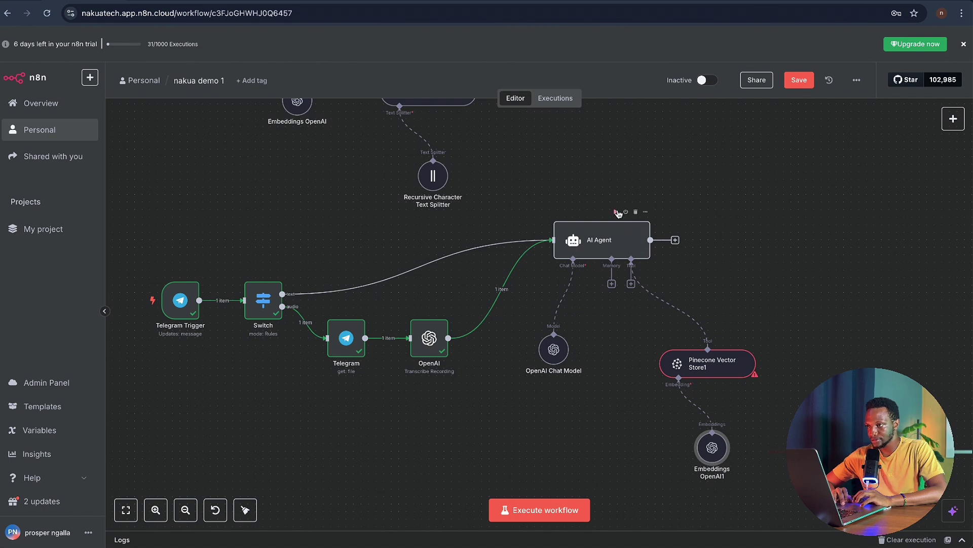
pyautogui.click(616, 212)
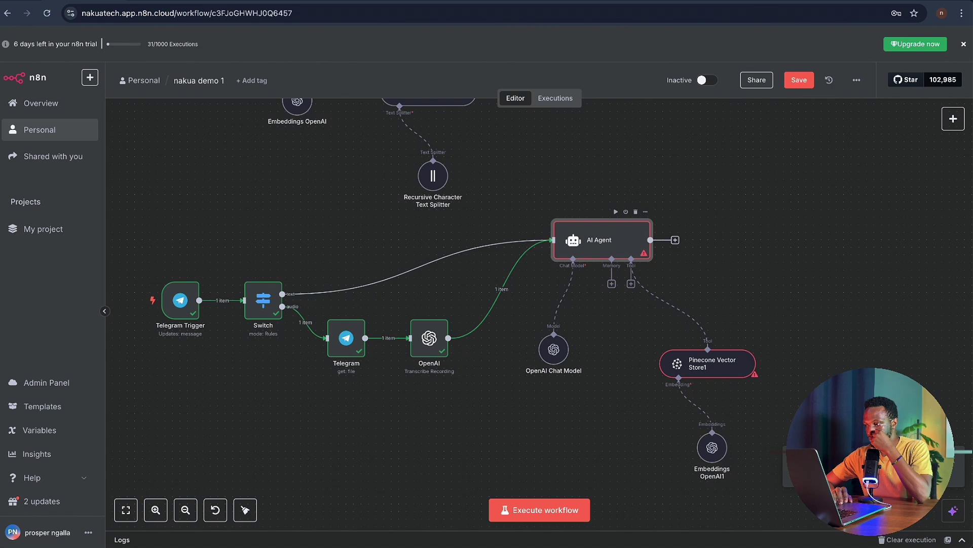
pyautogui.doubleClick(622, 245)
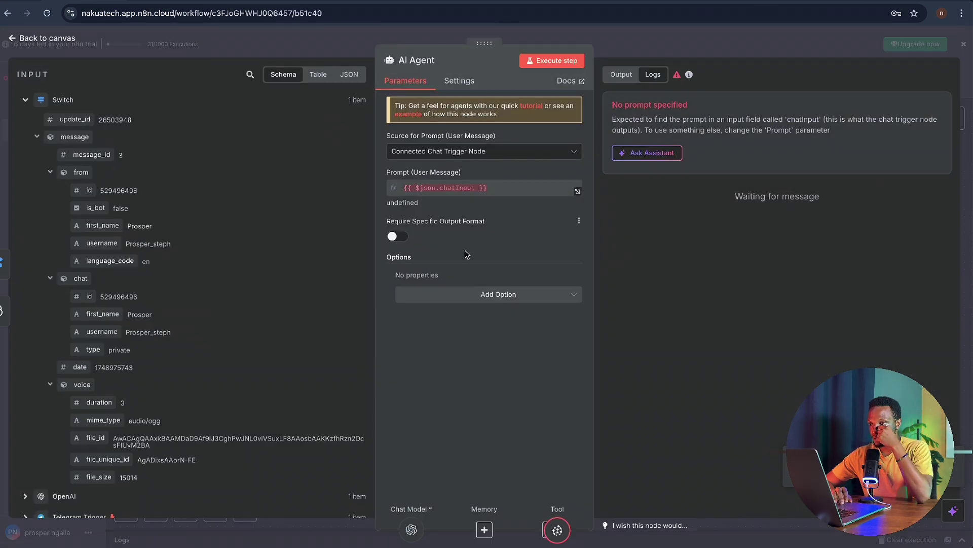
# - Add a System Message to the AI Agent, extending it to mention nakuatech issues
pyautogui.click(506, 300)
pyautogui.click(500, 319)
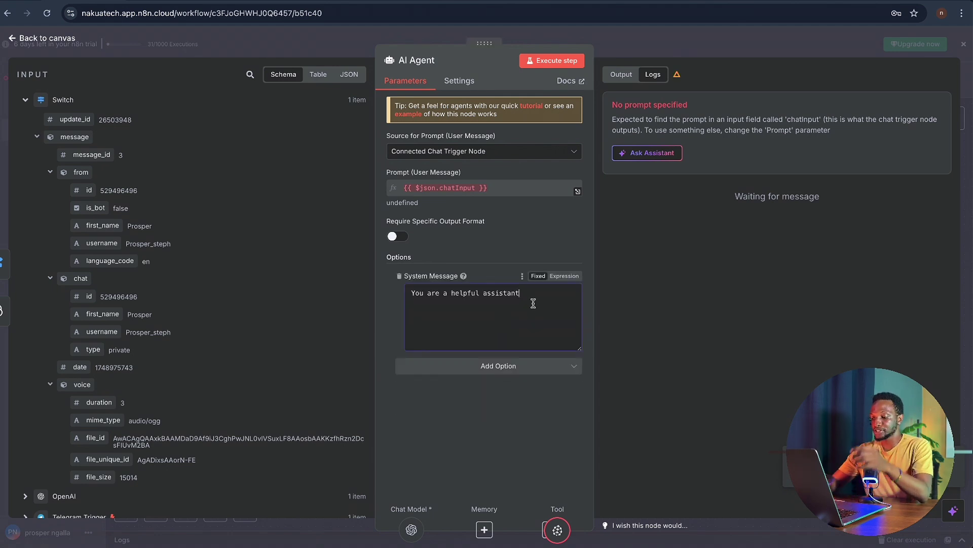
pyautogui.write(',')
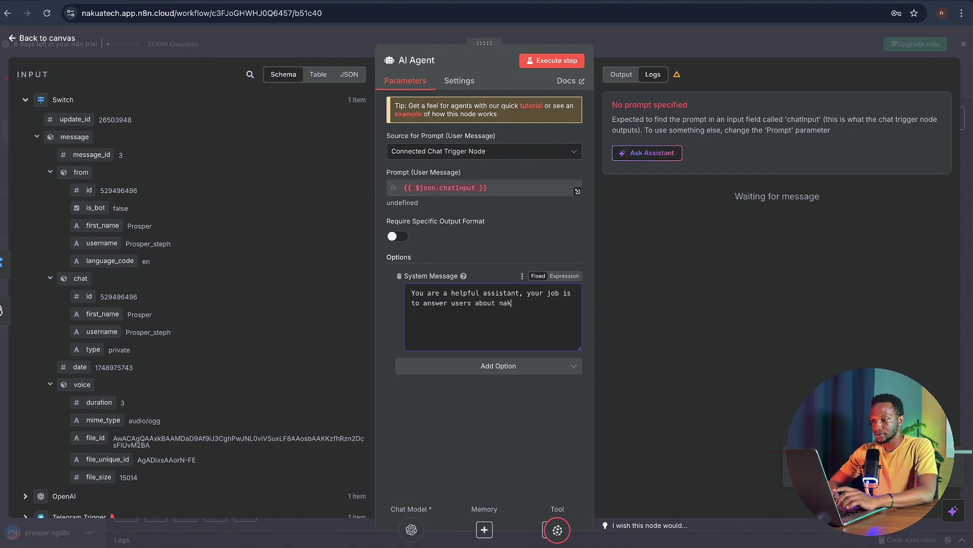
pyautogui.press('BackSpace')
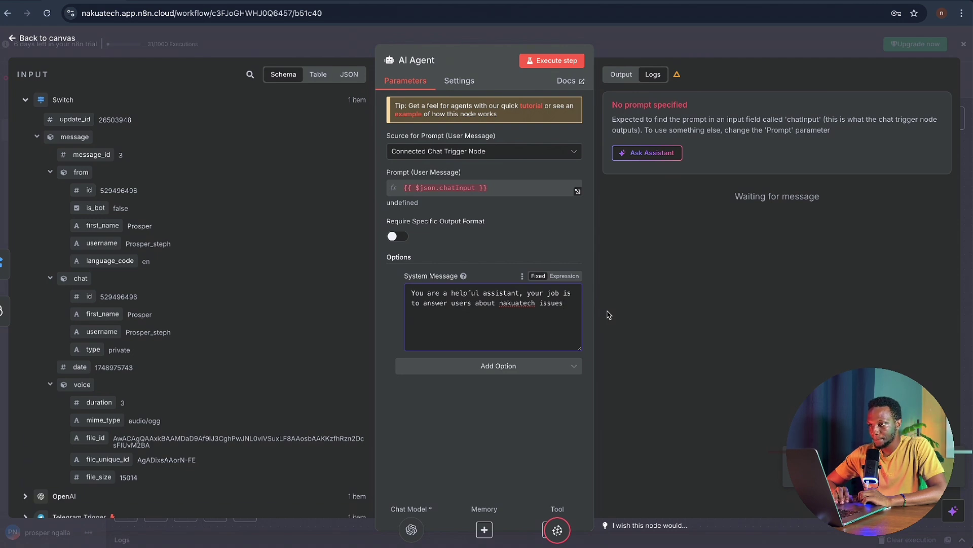
# - Test-run the agent and inspect the prompt expression's result
pyautogui.click(564, 64)
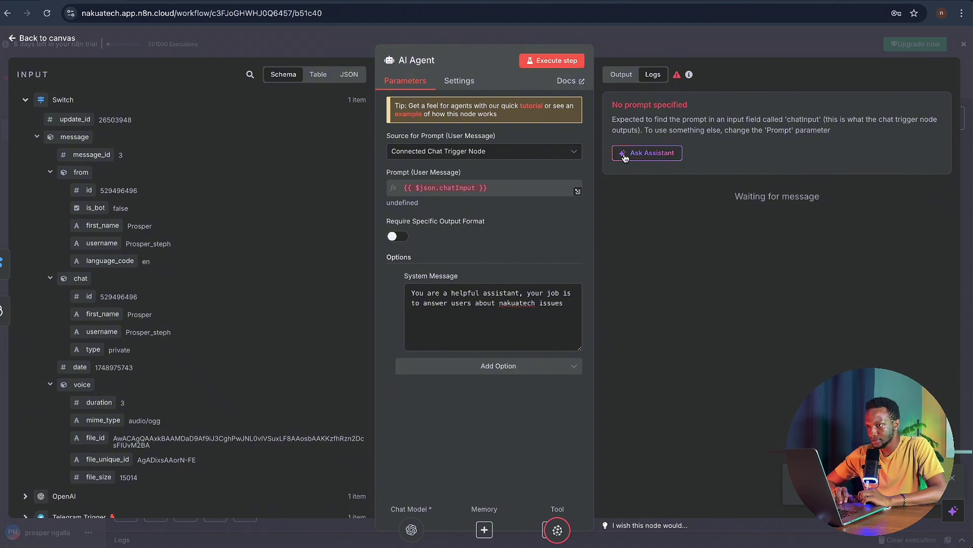
pyautogui.click(507, 184)
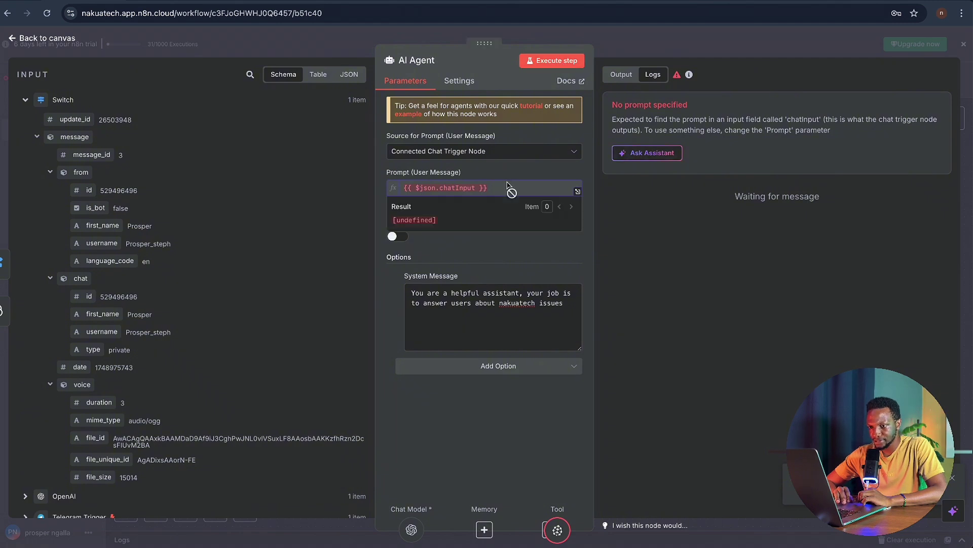
pyautogui.scroll(-2, 332, 337)
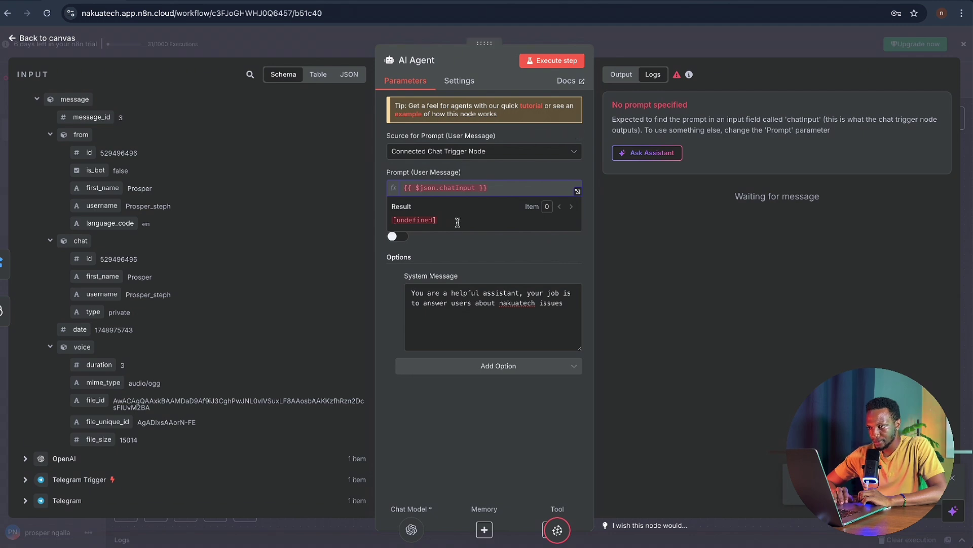
pyautogui.click(495, 174)
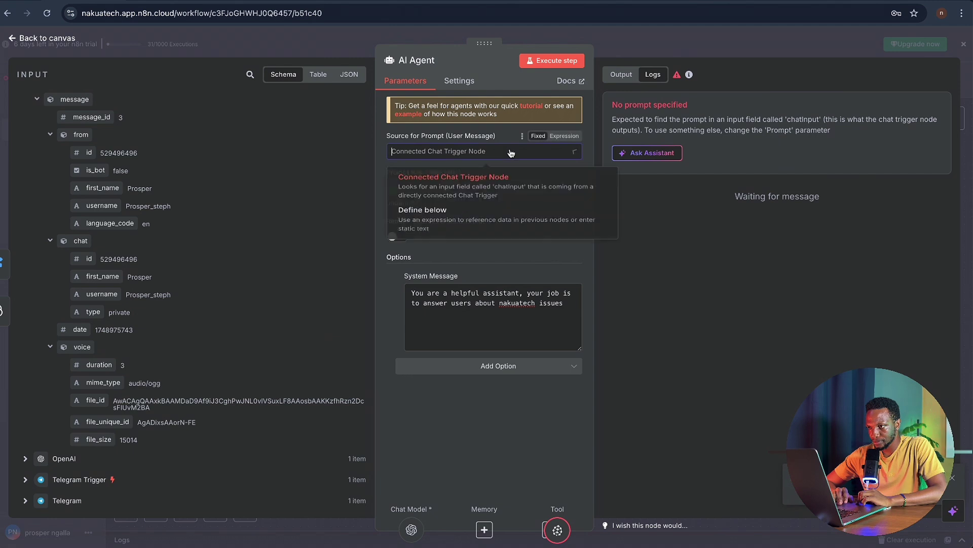
# - Set Source for Prompt to Define below with 'hello how can i help you' and run it
pyautogui.click(510, 152)
pyautogui.click(497, 216)
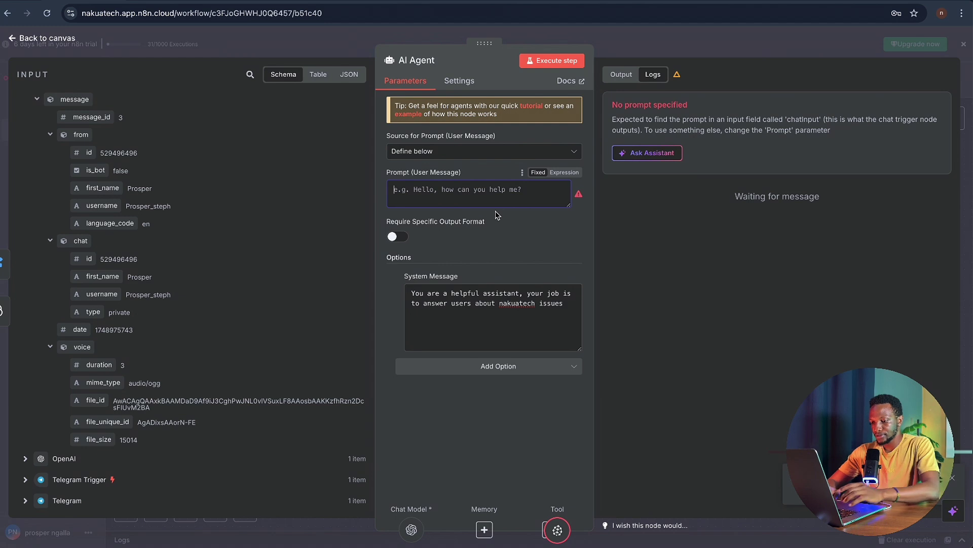
pyautogui.click(495, 200)
pyautogui.write('hello how ca')
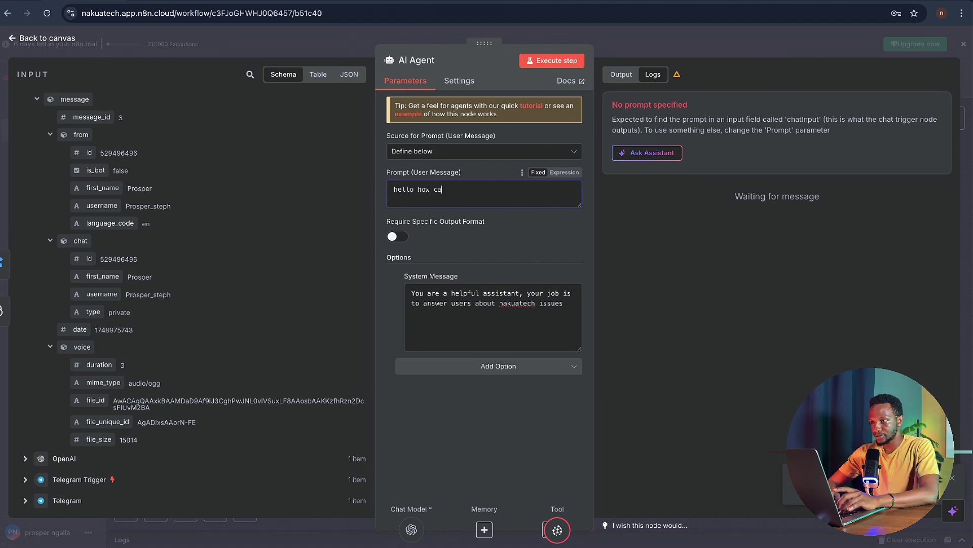
pyautogui.write('n i help')
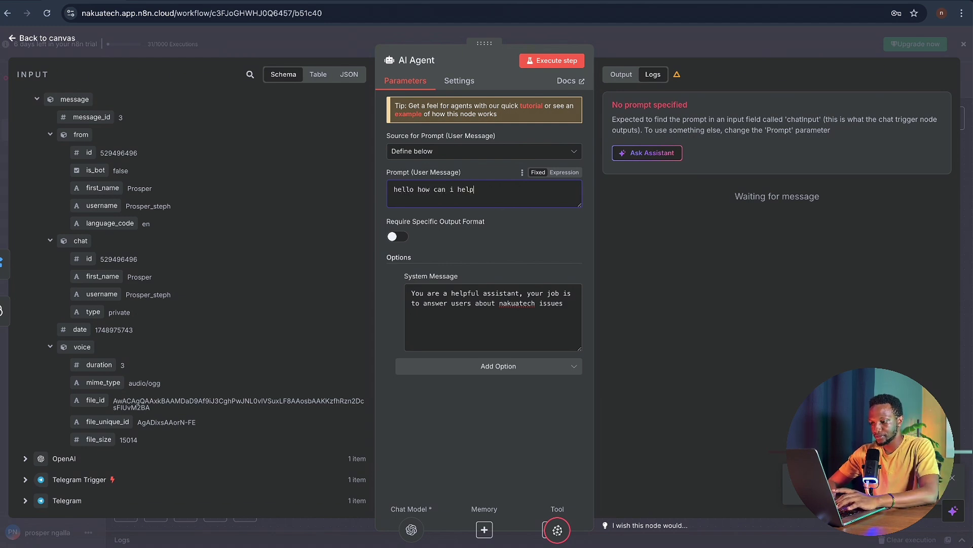
pyautogui.write(' you')
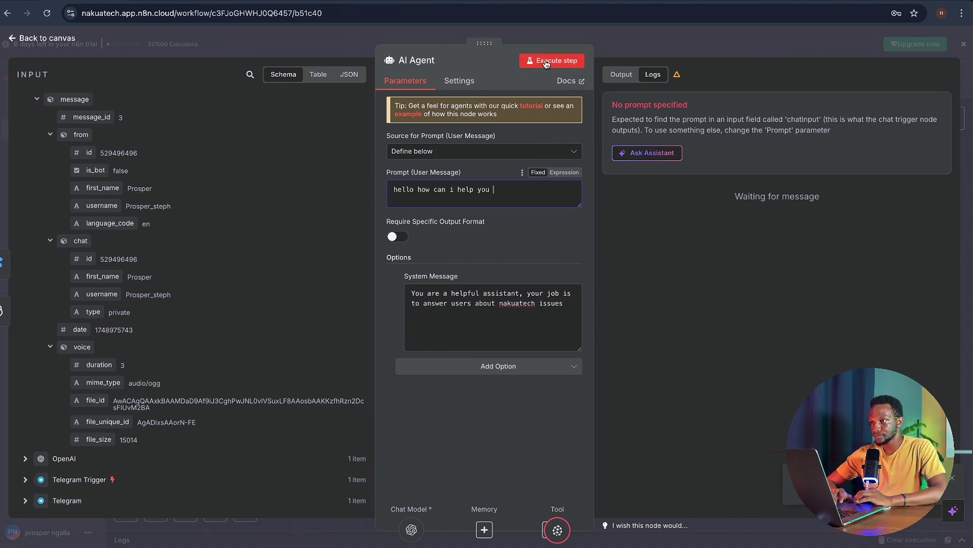
pyautogui.click(546, 63)
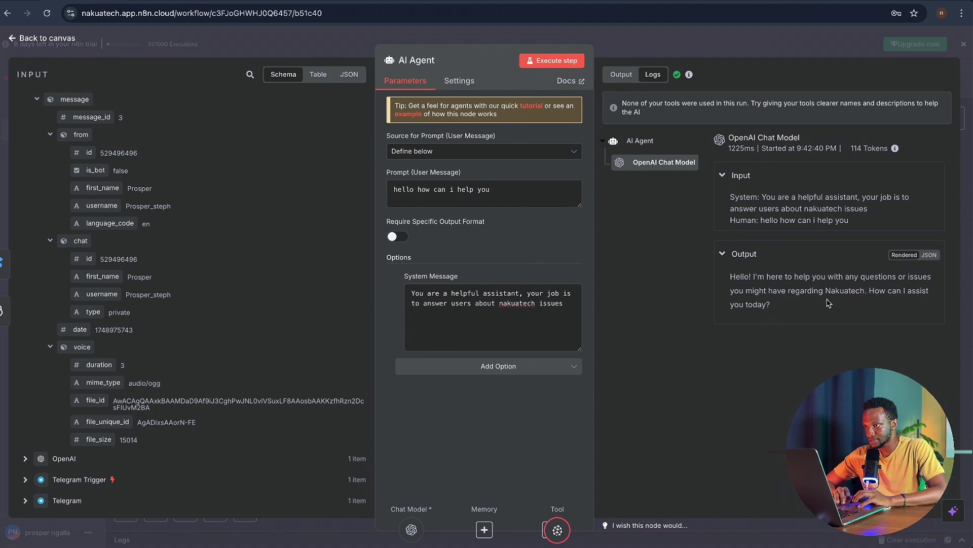
# - Switch the prompt source back to the chat input and inspect its expression
pyautogui.click(508, 152)
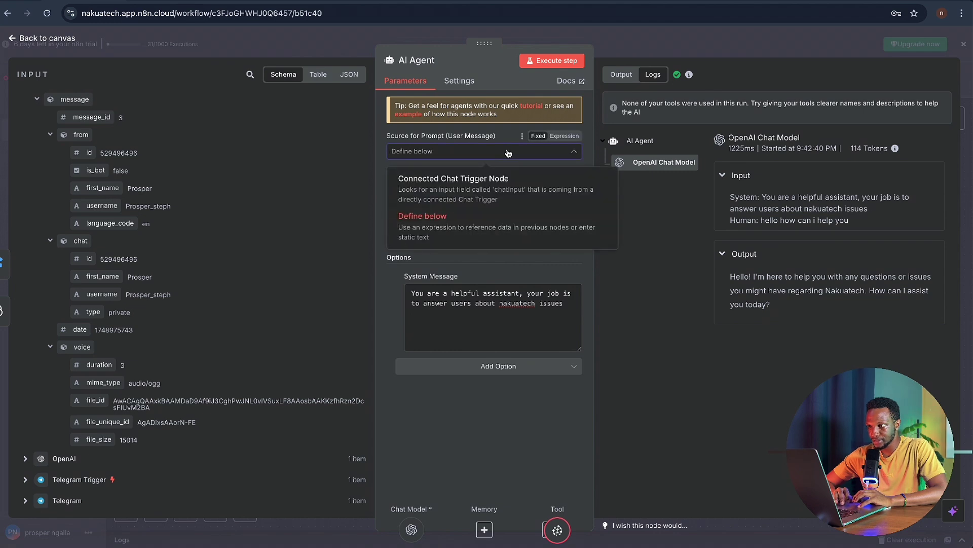
pyautogui.click(494, 179)
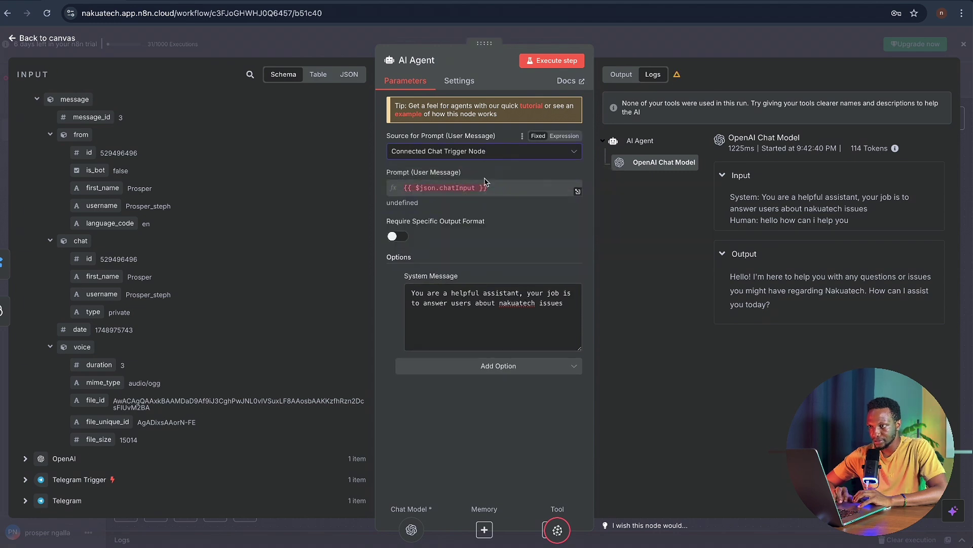
pyautogui.click(452, 190)
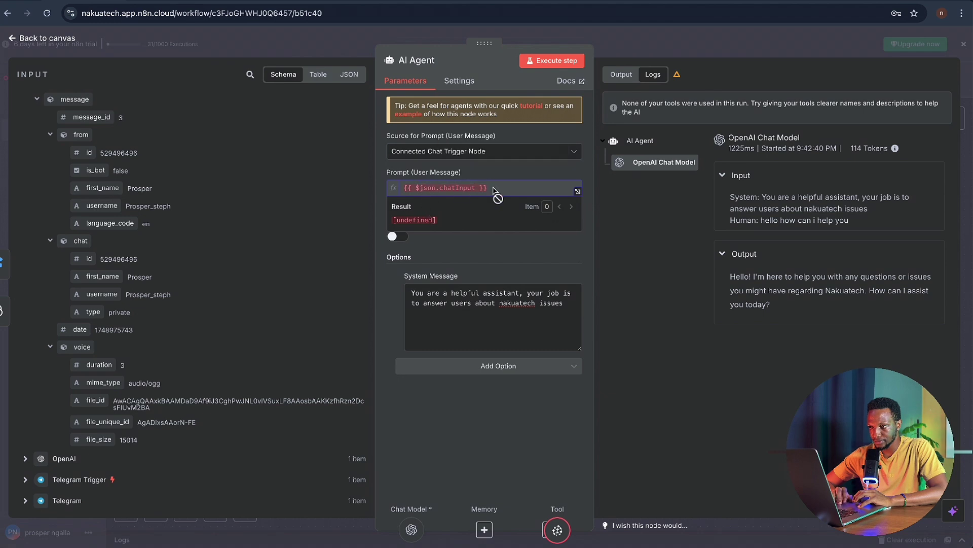
pyautogui.click(441, 254)
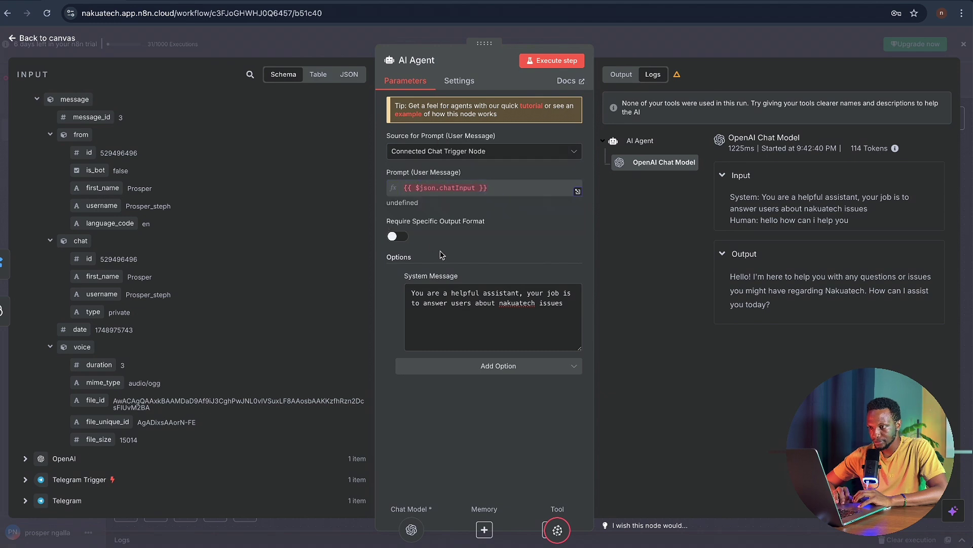
pyautogui.click(397, 236)
pyautogui.click(397, 236)
pyautogui.click(447, 190)
# - Define the prompt again as 'hello how can i help you' and run the agent successfully
pyautogui.click(485, 155)
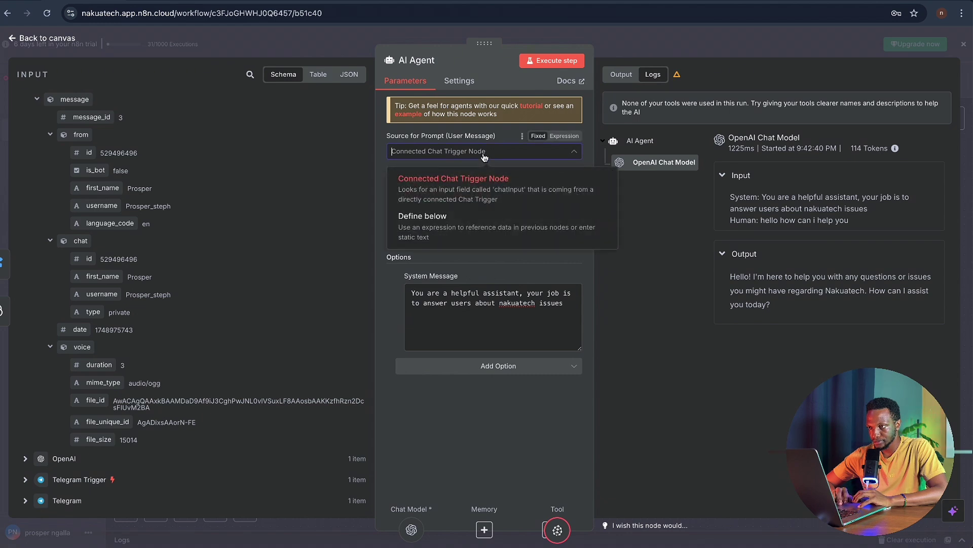
pyautogui.click(471, 222)
pyautogui.click(442, 195)
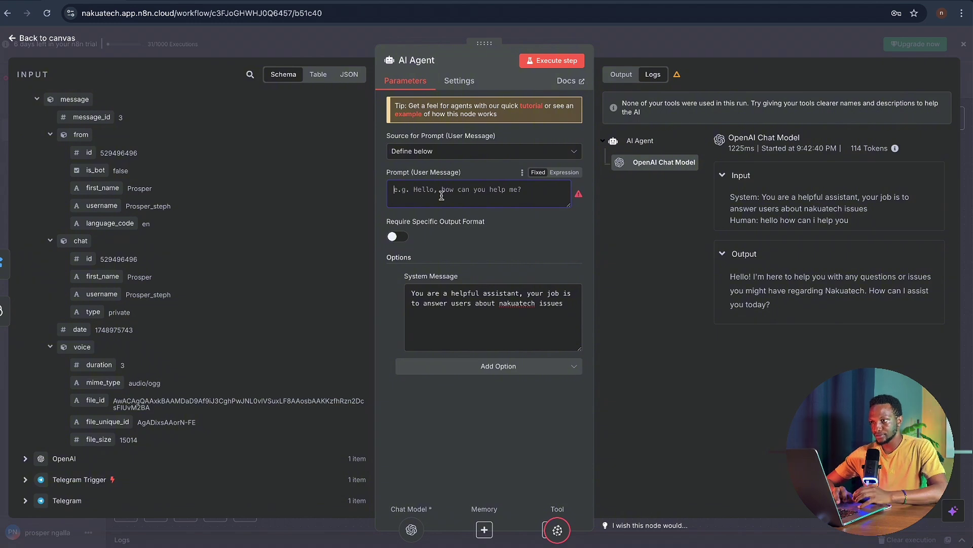
pyautogui.write('hello ho')
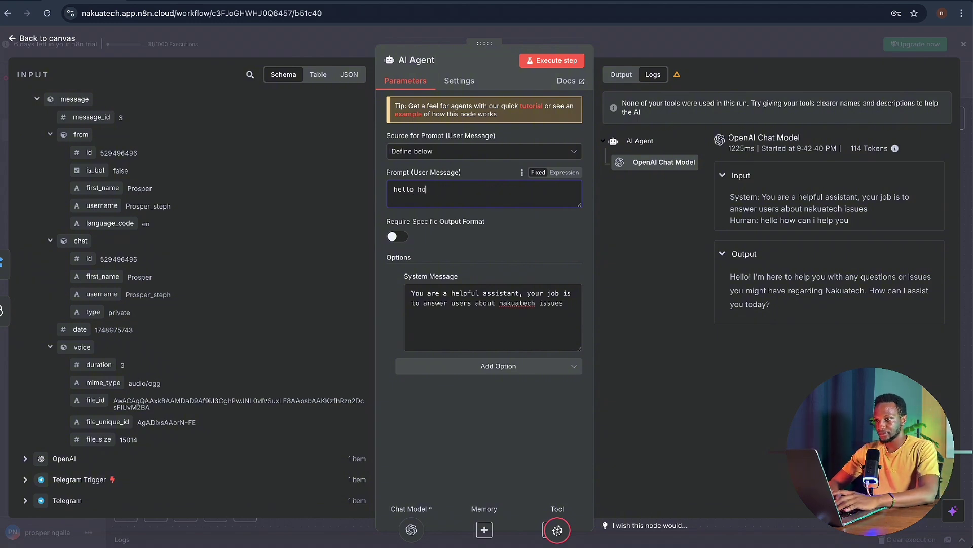
pyautogui.write('w can i help ')
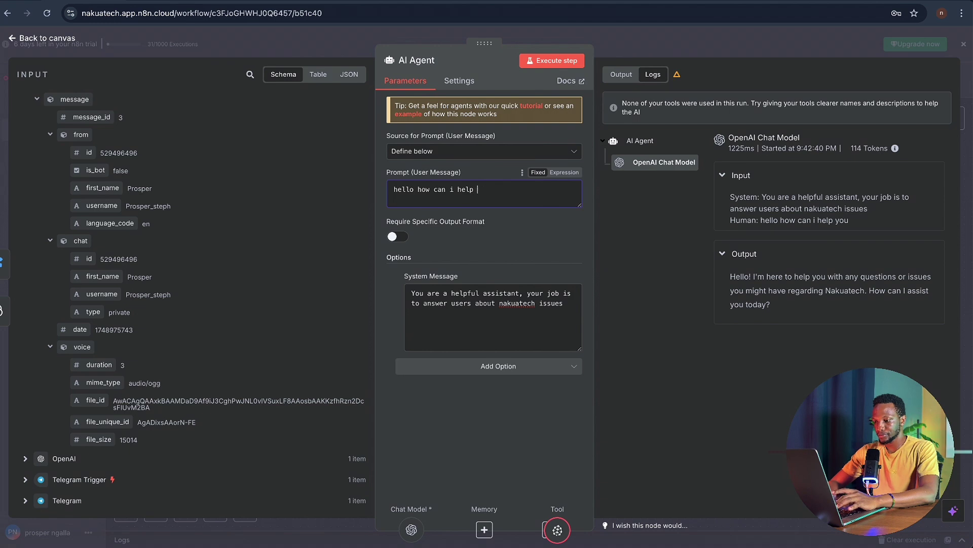
pyautogui.write('you')
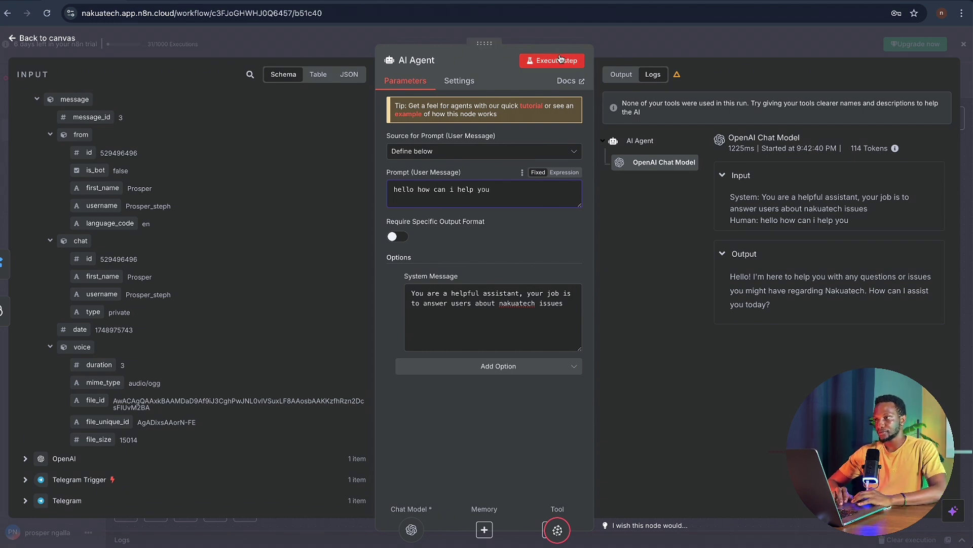
pyautogui.click(560, 59)
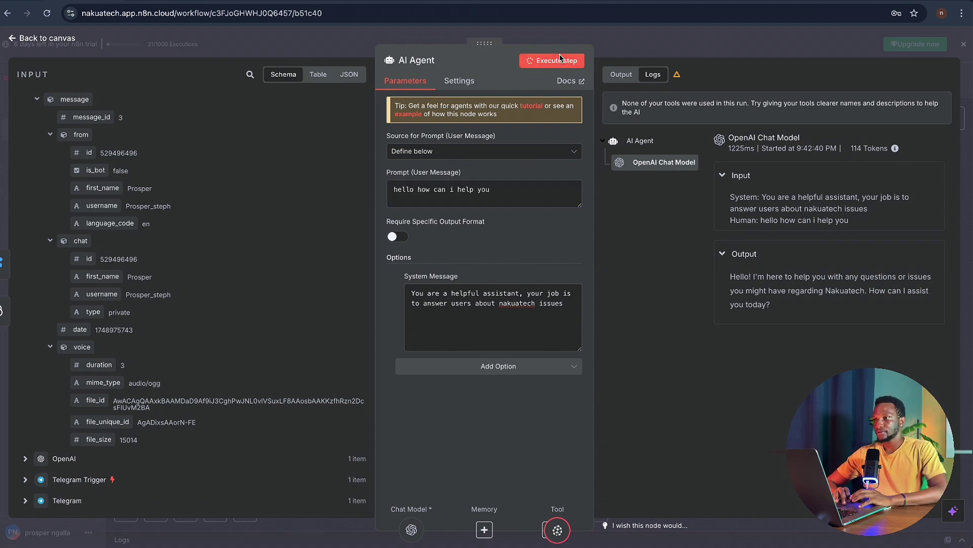
pyautogui.click(635, 41)
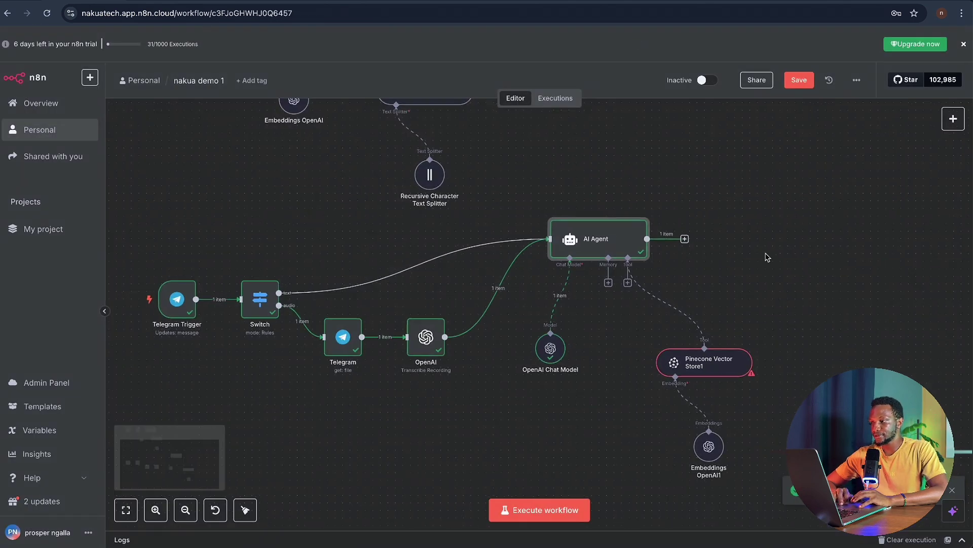
# - Select the nakuatech25 index for the Pinecone Vector Store1 tool
pyautogui.hscroll(1, 767, 258)
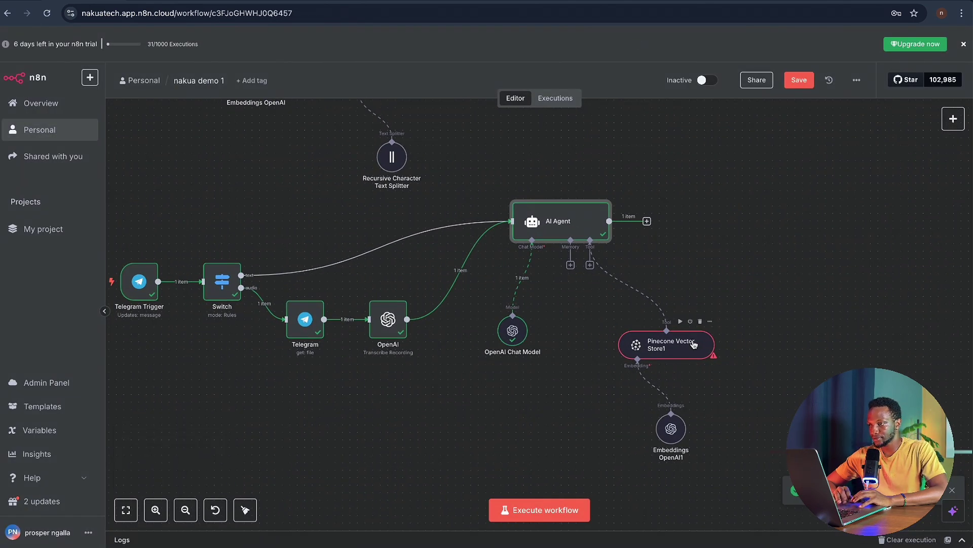
pyautogui.click(575, 193)
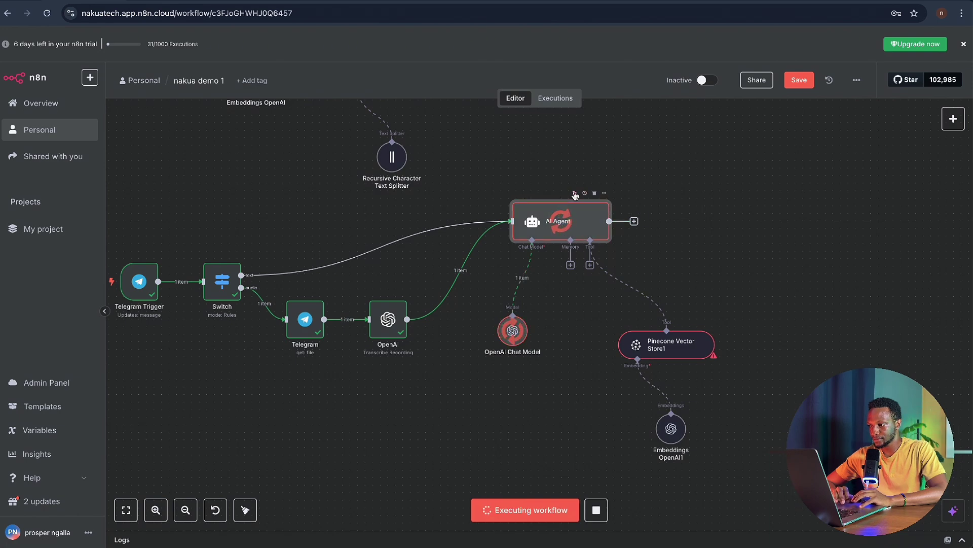
pyautogui.doubleClick(688, 348)
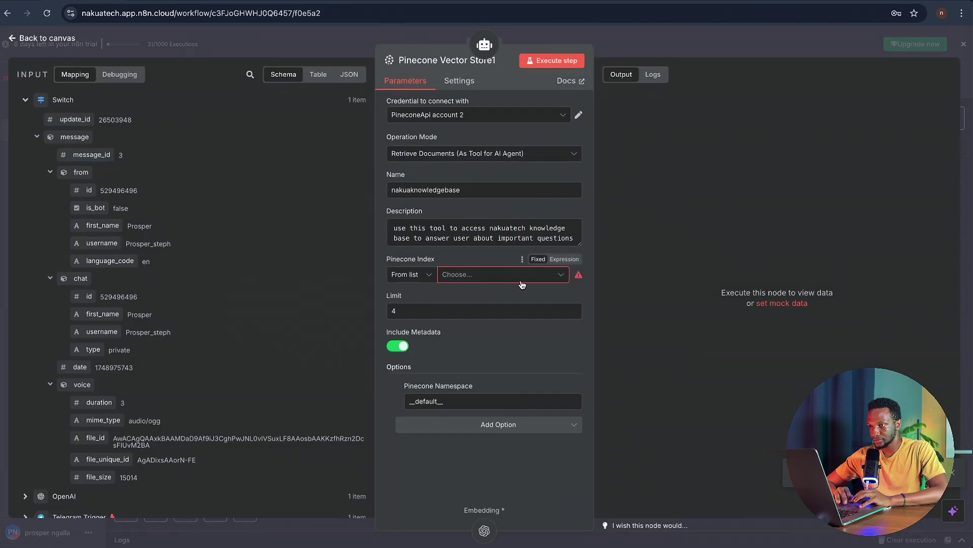
pyautogui.click(504, 276)
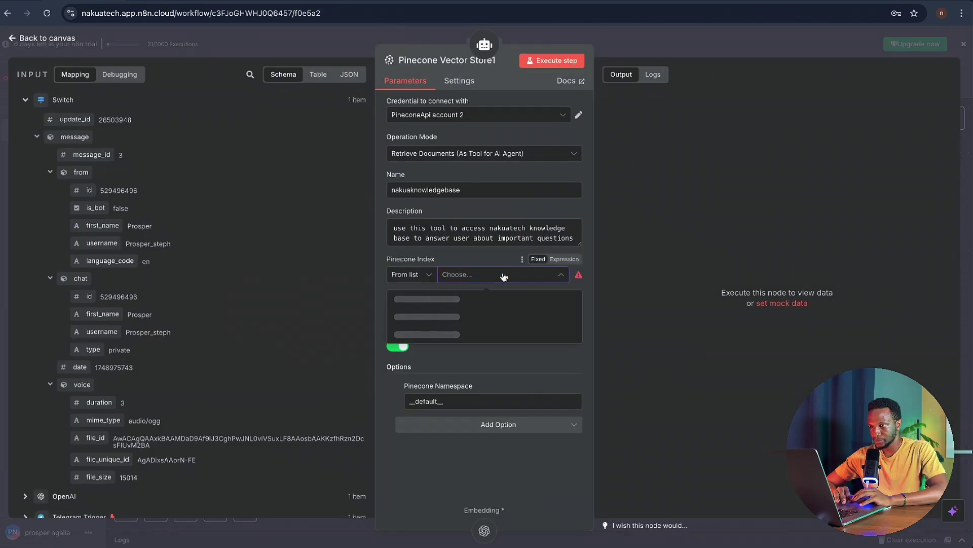
pyautogui.click(485, 301)
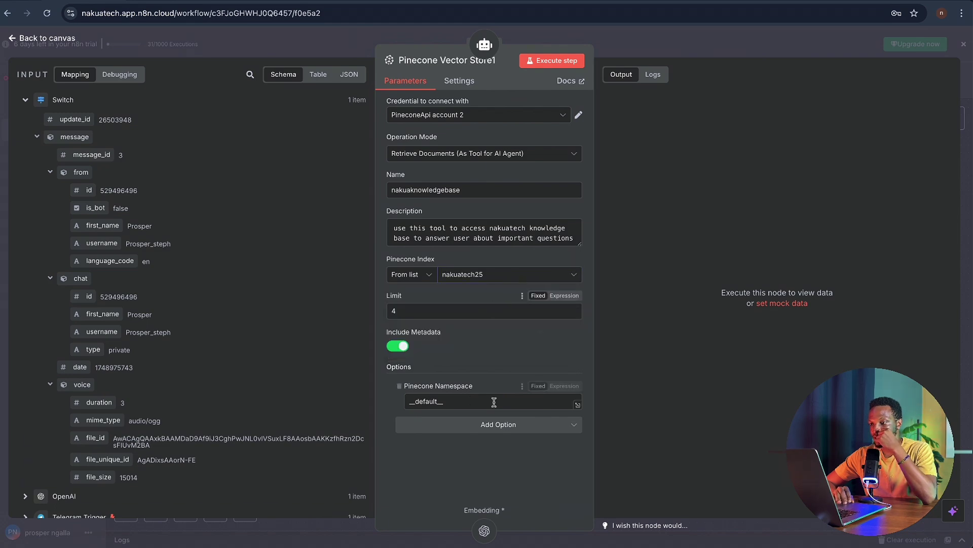
# - Test-run the AI Agent and check its greeting reply offering Nakuatech help
pyautogui.click(566, 40)
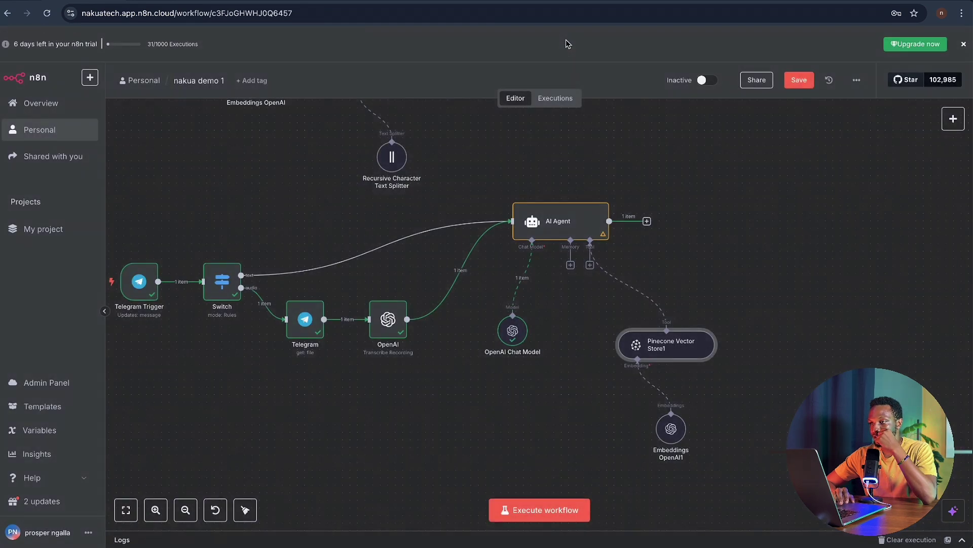
pyautogui.click(575, 193)
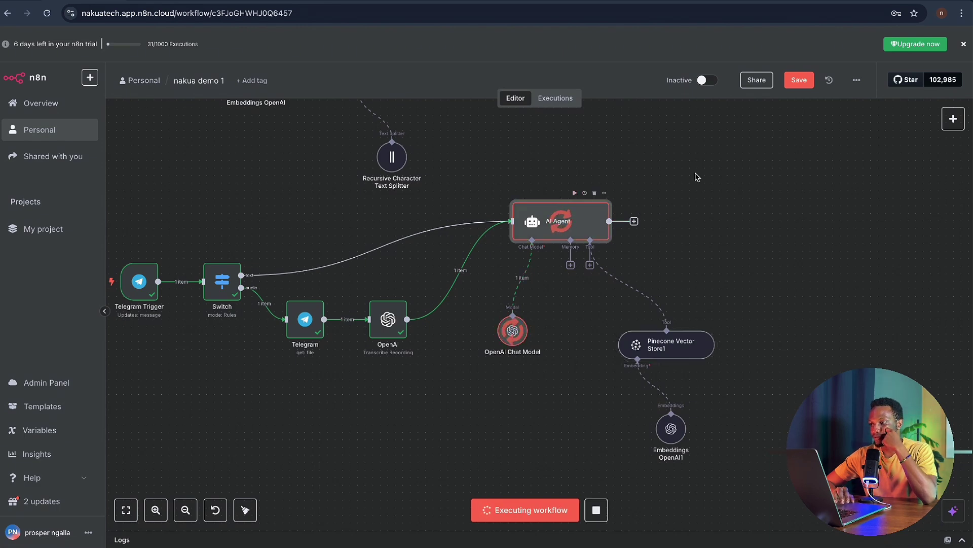
pyautogui.doubleClick(600, 226)
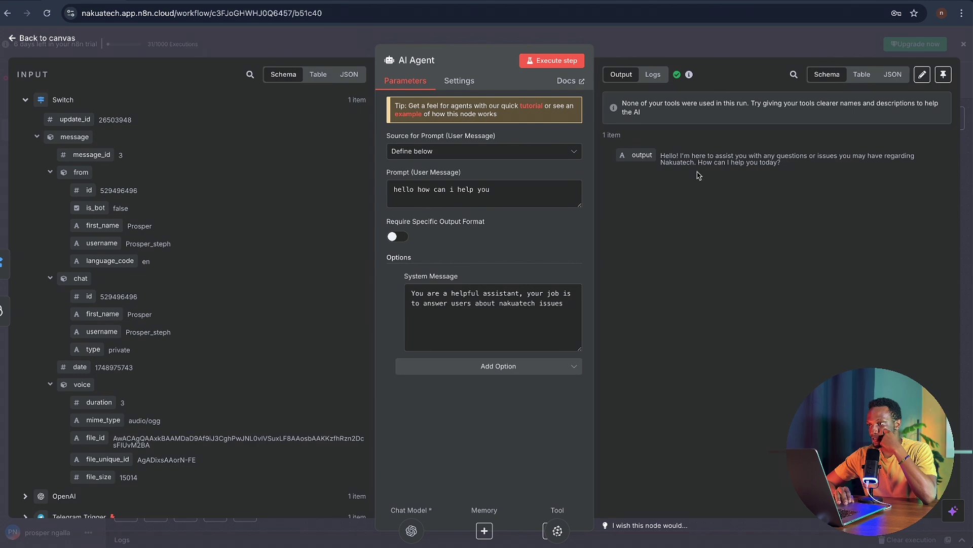
pyautogui.click(699, 43)
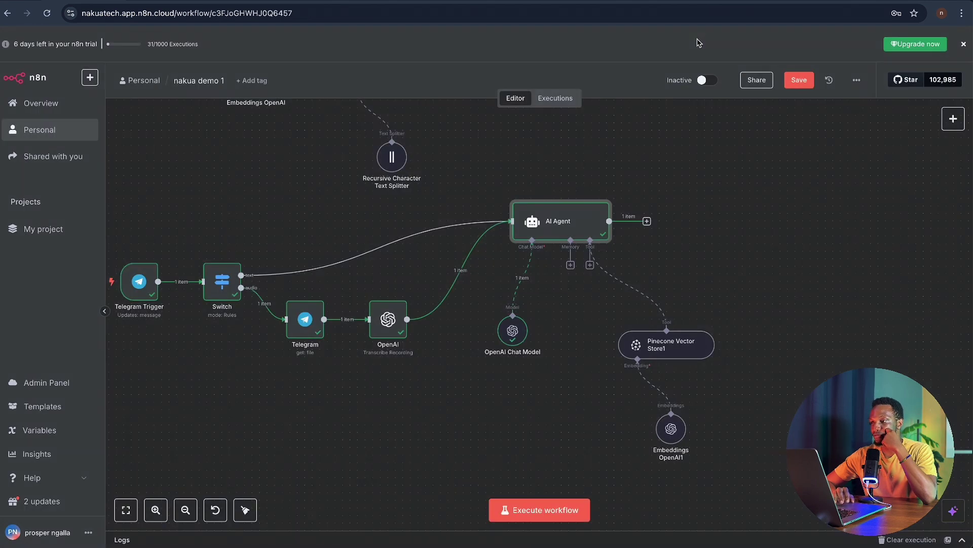
pyautogui.scroll(-3, 718, 235)
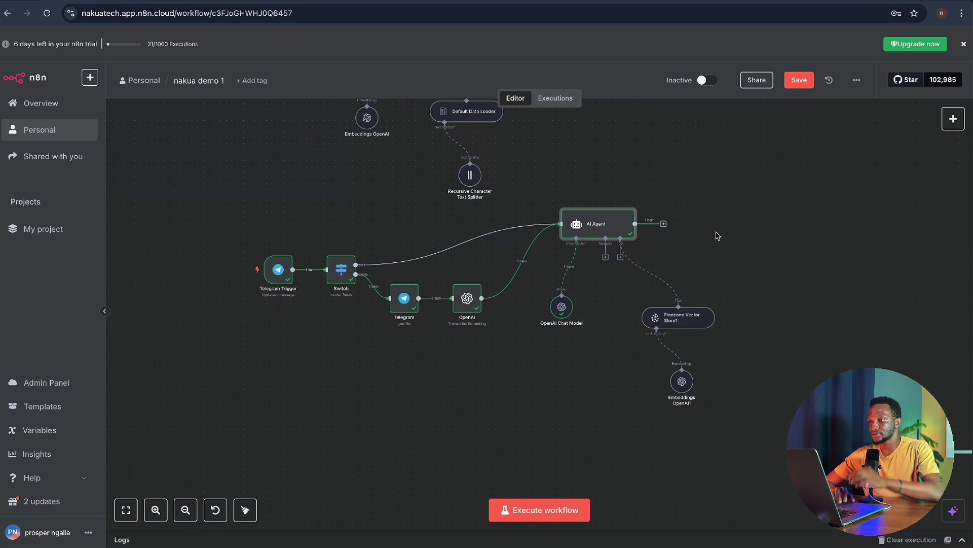
# - Add a Telegram 'Send a text message' node after the AI Agent, found by searching 'tele'
pyautogui.click(664, 224)
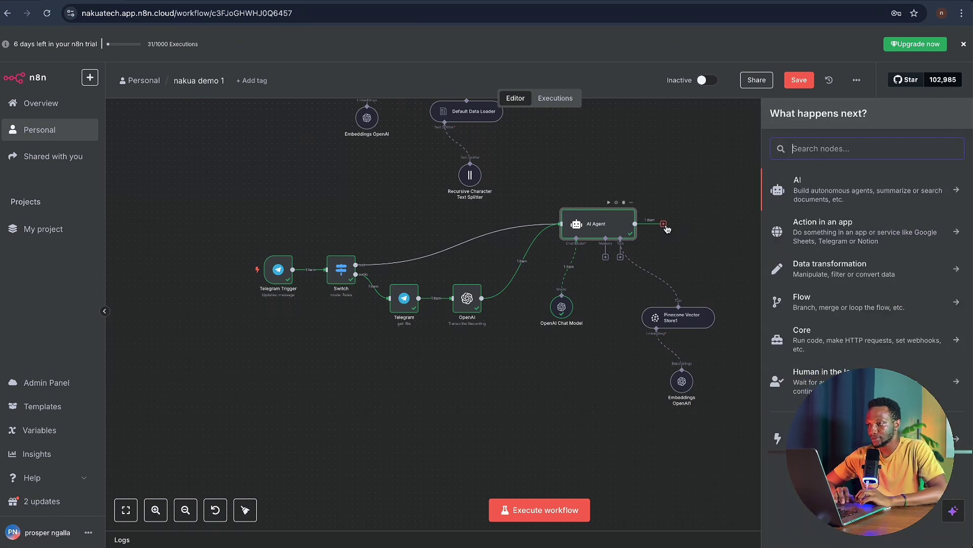
pyautogui.write('tele')
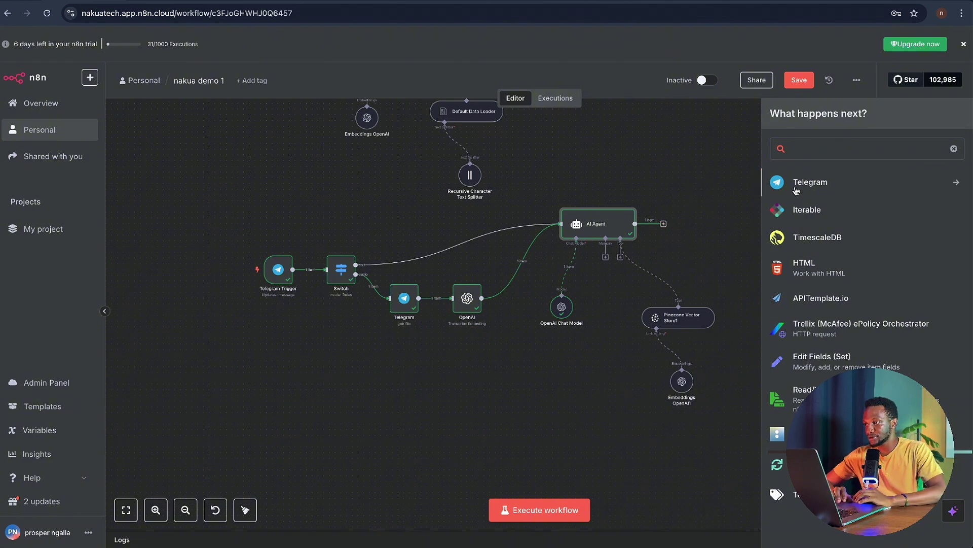
pyautogui.click(796, 189)
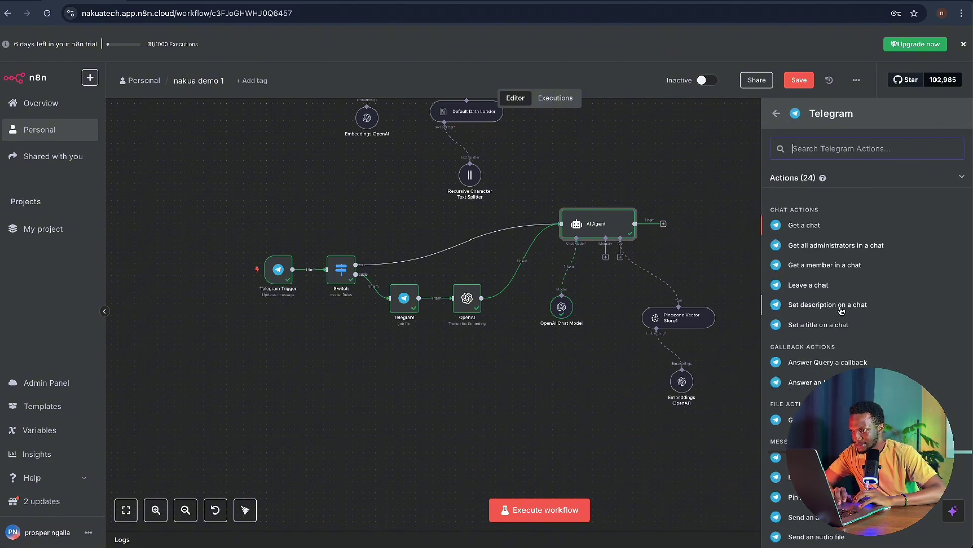
pyautogui.scroll(-1, 839, 339)
pyautogui.scroll(-1, 839, 338)
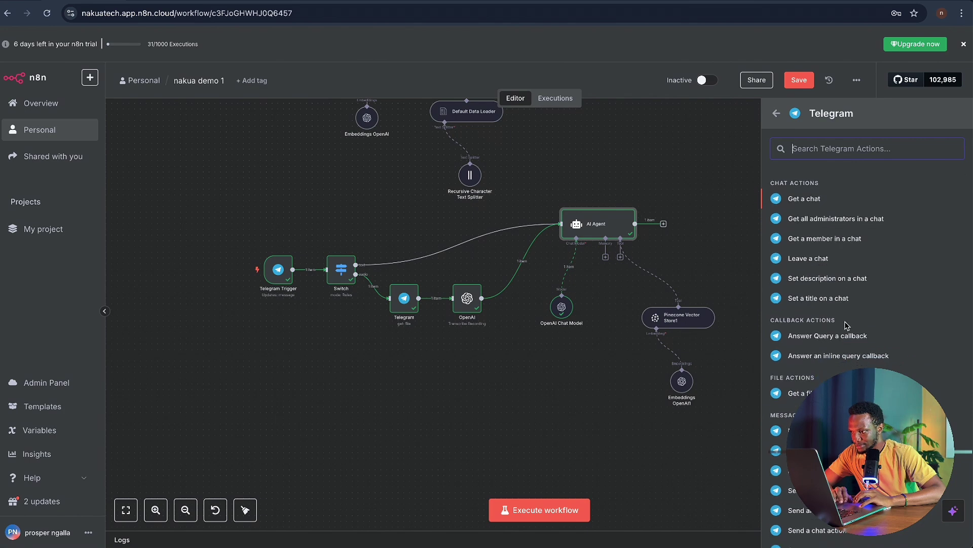
pyautogui.scroll(-1, 846, 327)
pyautogui.scroll(-1, 845, 326)
pyautogui.scroll(-1, 844, 358)
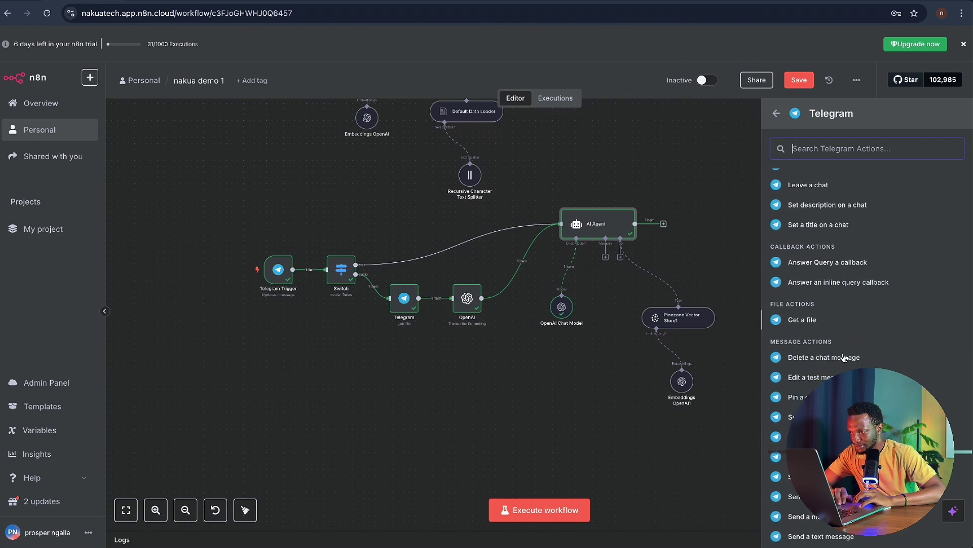
pyautogui.scroll(-2, 844, 369)
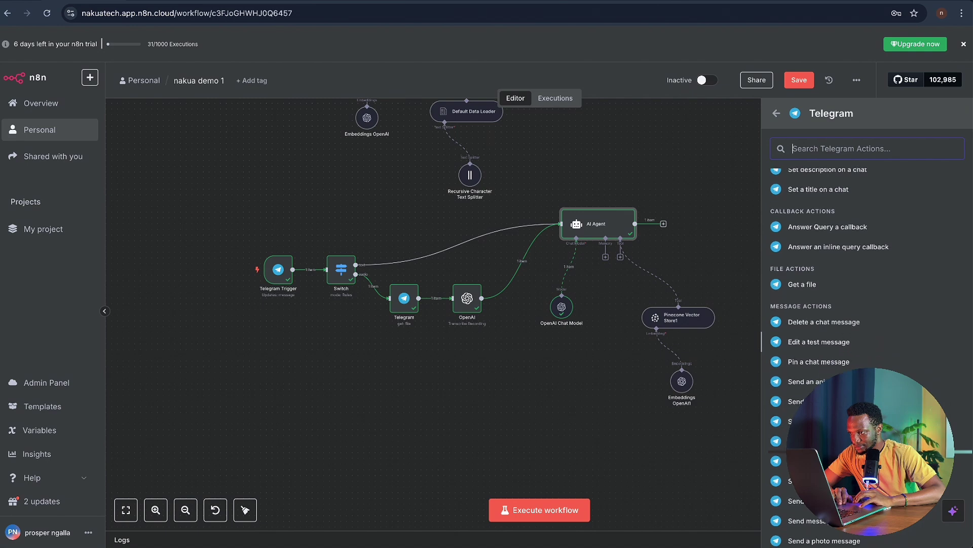
pyautogui.scroll(-2, 844, 370)
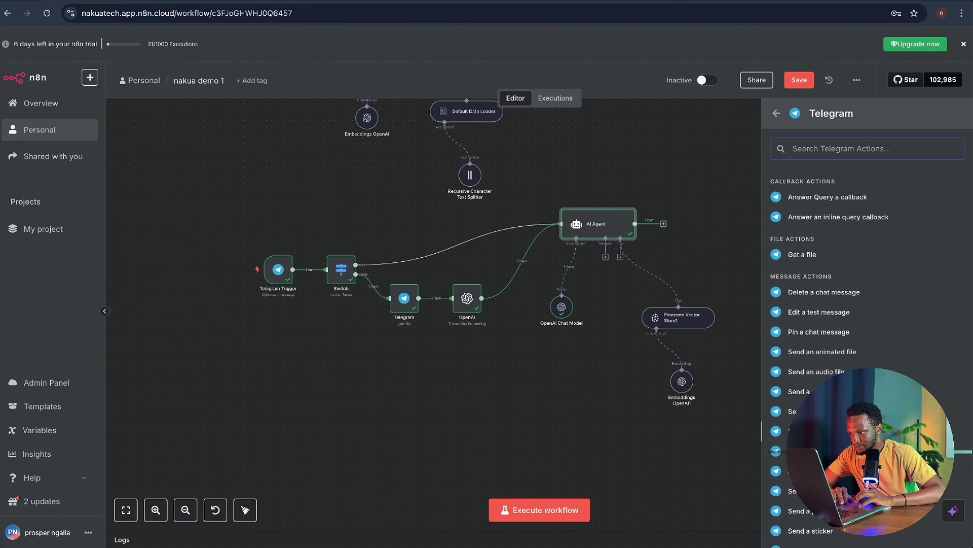
pyautogui.scroll(-1, 845, 369)
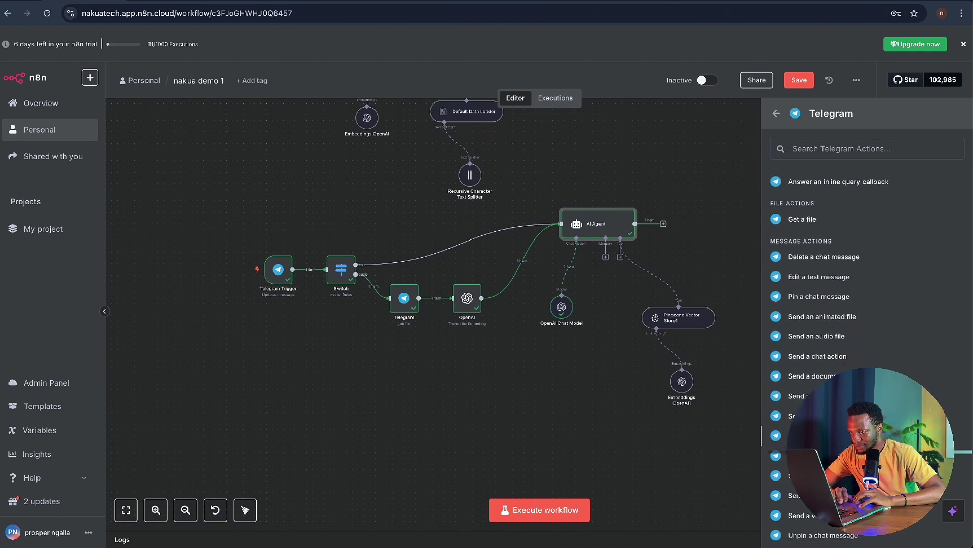
pyautogui.click(822, 436)
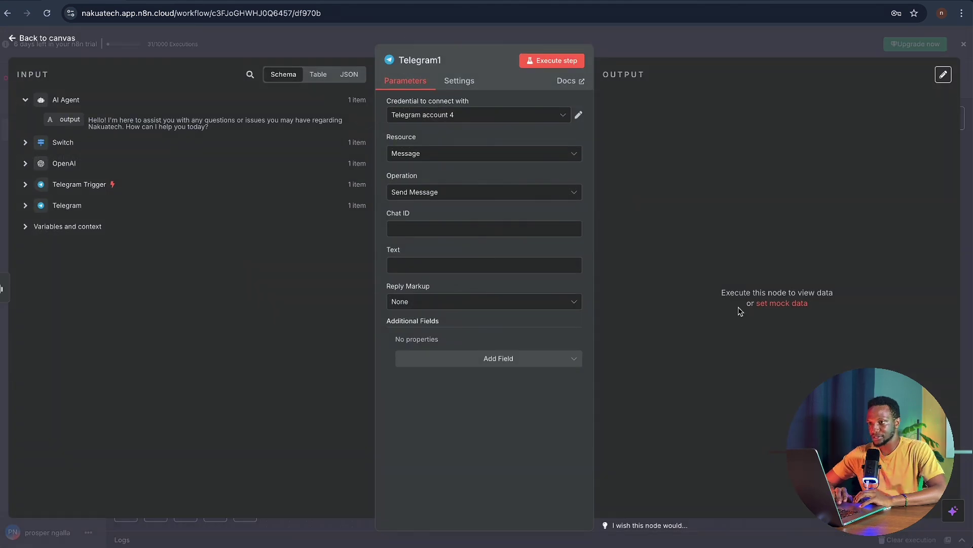
# - Map the Telegram Trigger's chat id into Chat ID and the AI Agent output into Text
pyautogui.click(435, 230)
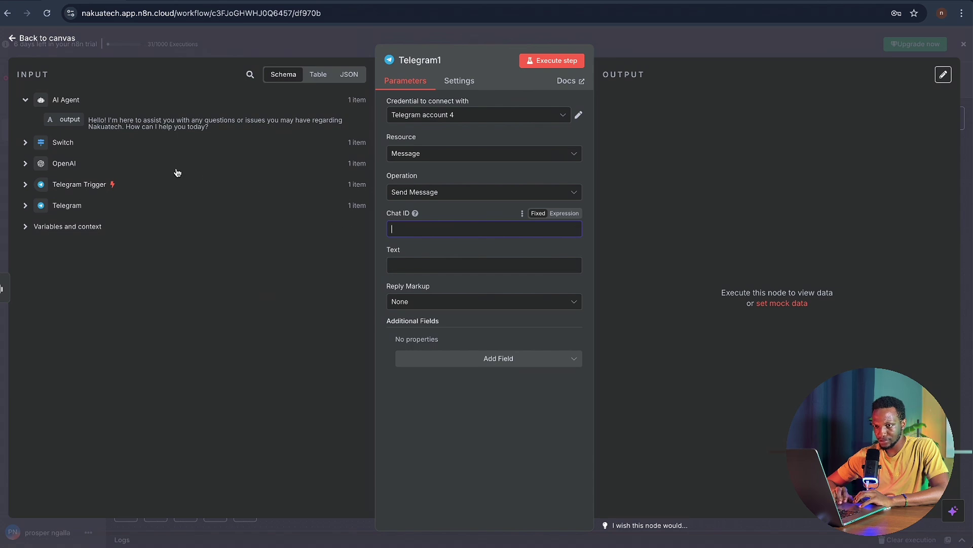
pyautogui.click(25, 206)
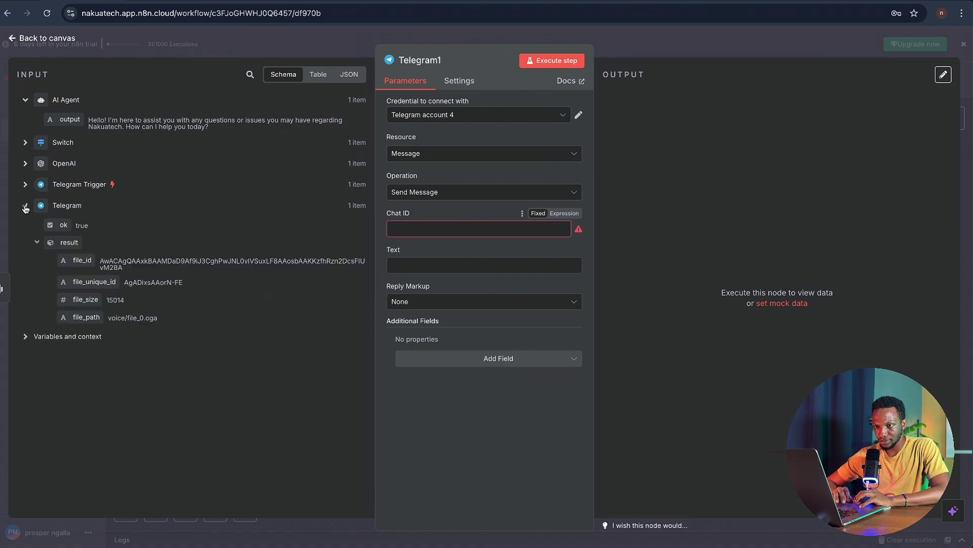
pyautogui.click(25, 207)
pyautogui.click(25, 186)
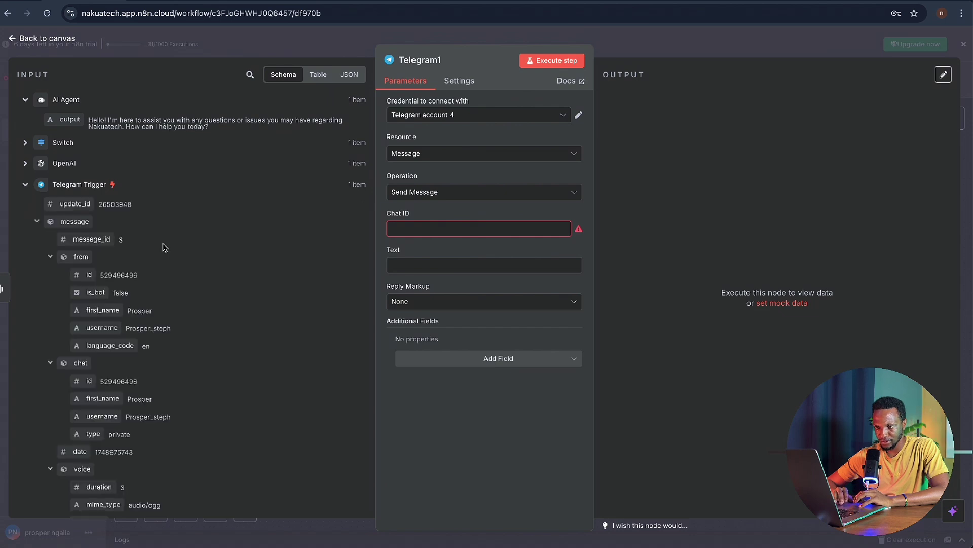
pyautogui.scroll(-5, 218, 267)
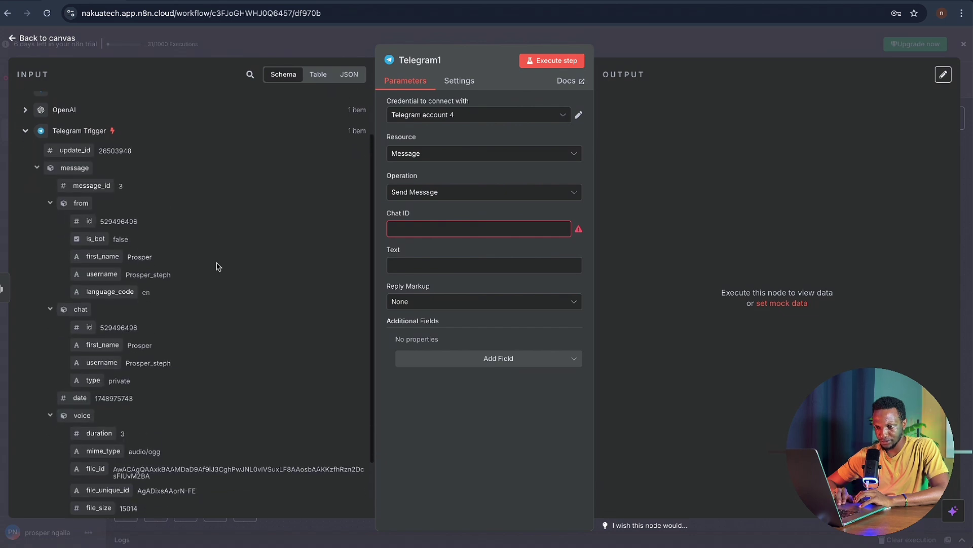
pyautogui.scroll(1, 218, 266)
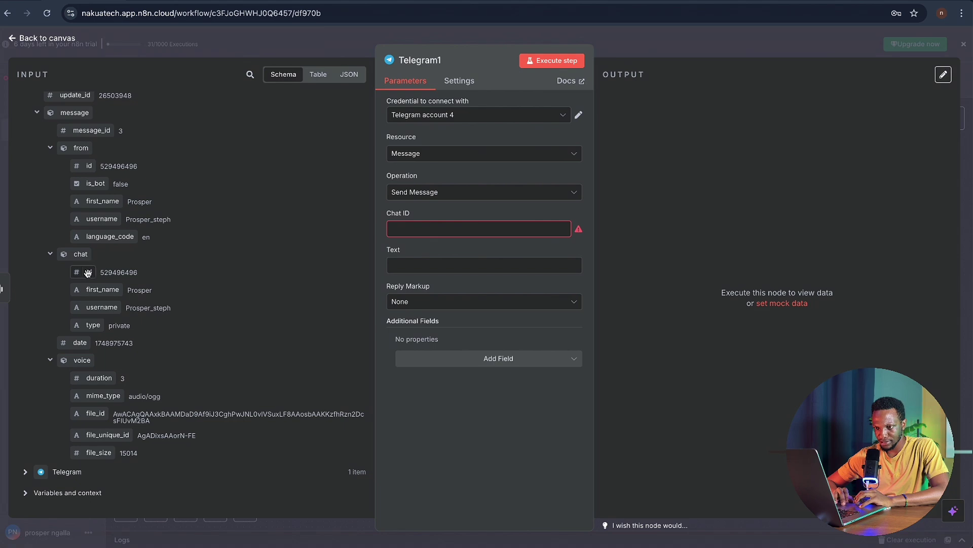
pyautogui.moveTo(86, 272); pyautogui.dragTo(415, 229)
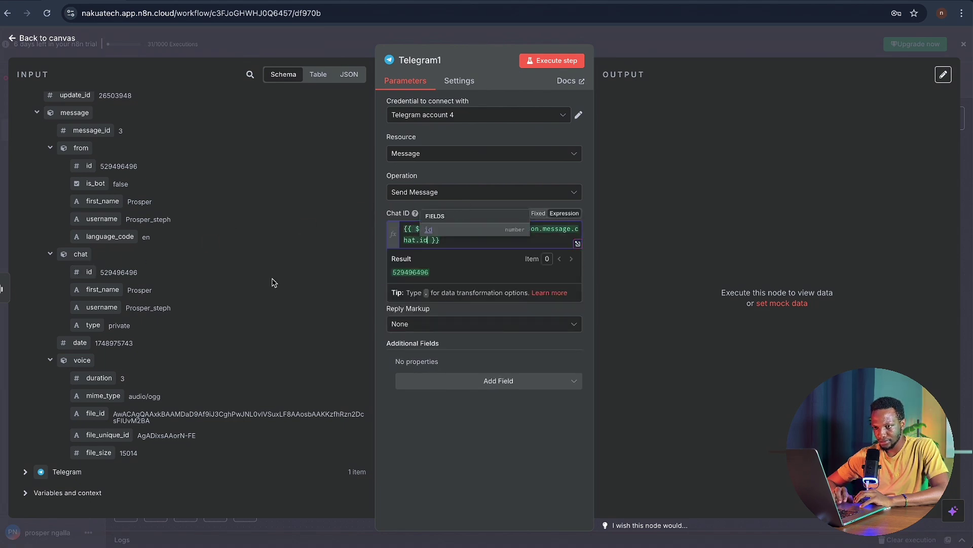
pyautogui.scroll(-1, 252, 275)
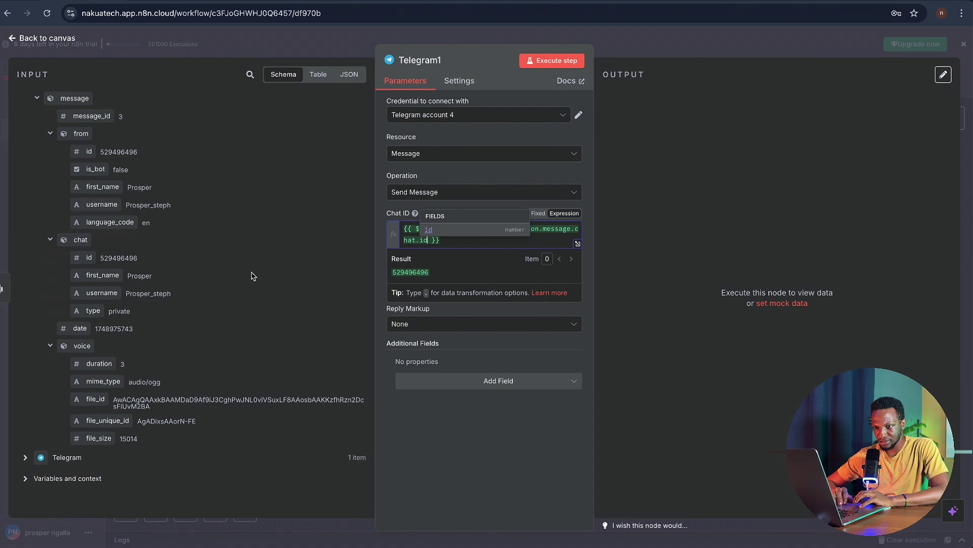
pyautogui.scroll(3, 252, 275)
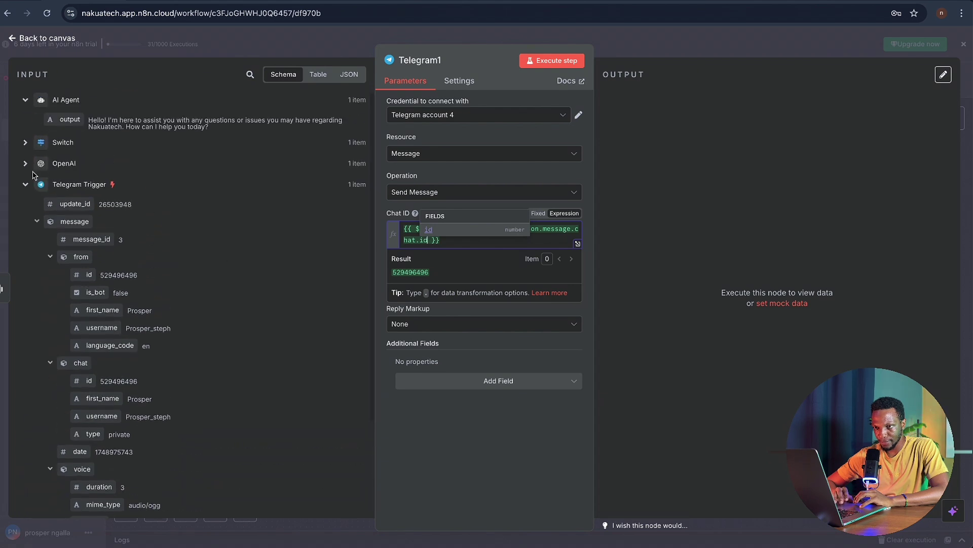
pyautogui.click(25, 185)
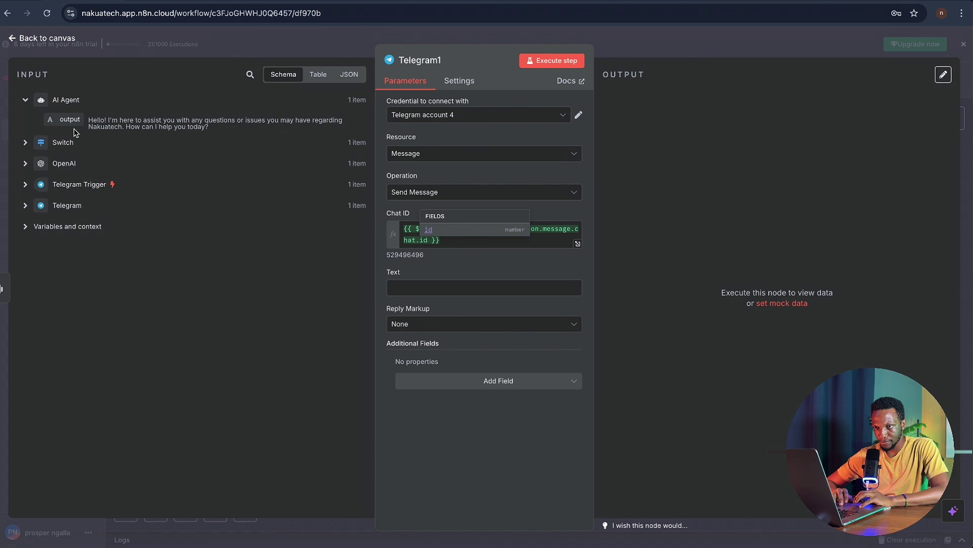
pyautogui.moveTo(66, 120); pyautogui.dragTo(413, 289)
pyautogui.click(343, 299)
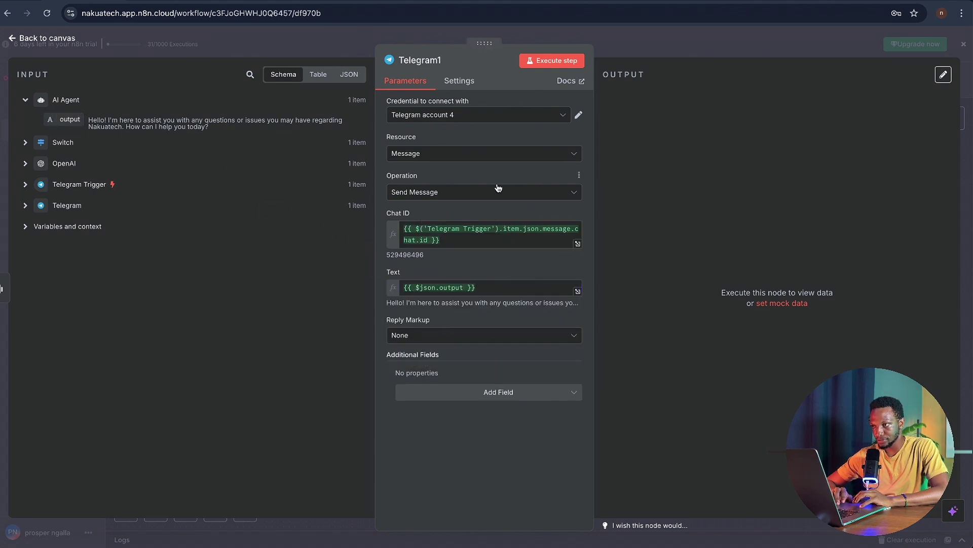
# - Send a test message through Telegram1 and check the bot's reply in Telegram
pyautogui.click(552, 61)
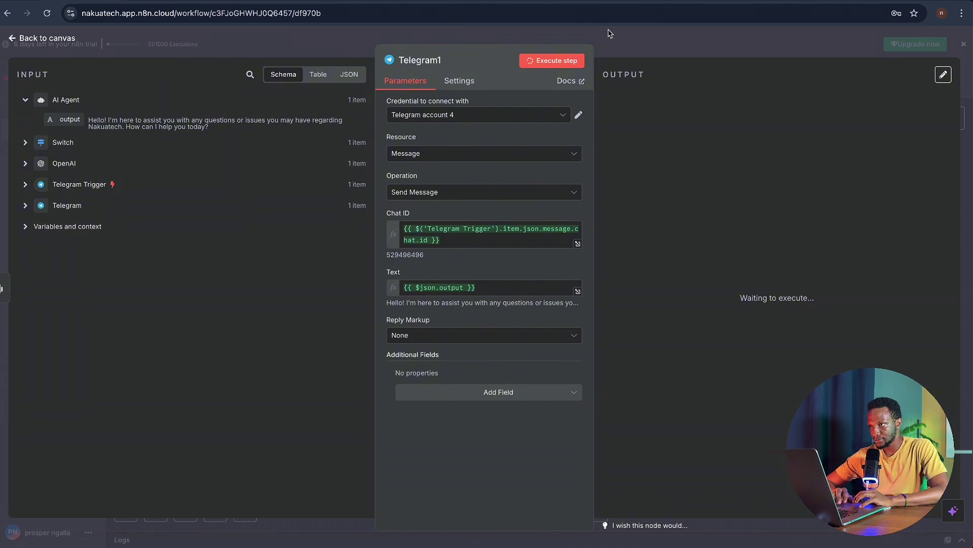
pyautogui.scroll(-5, 791, 304)
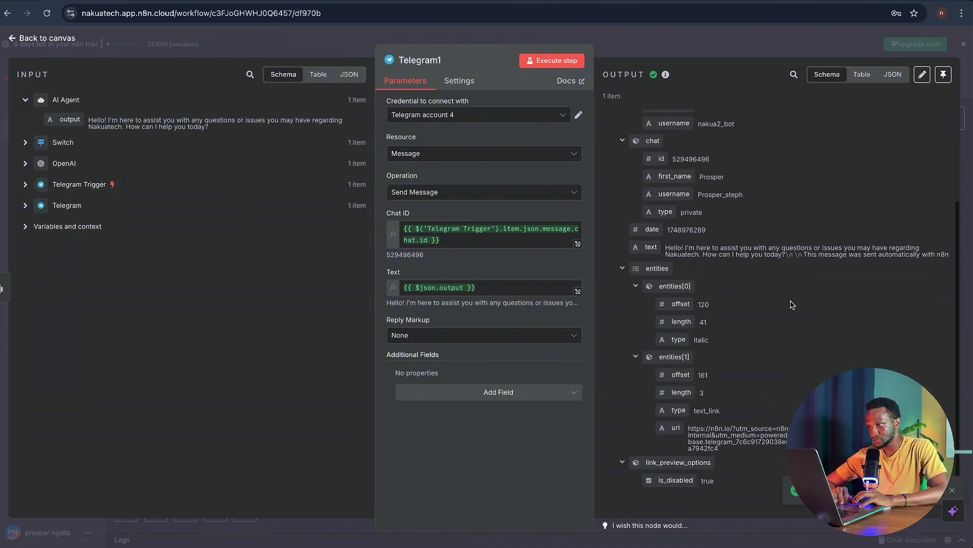
pyautogui.hotkey('ctrl', 'Right')
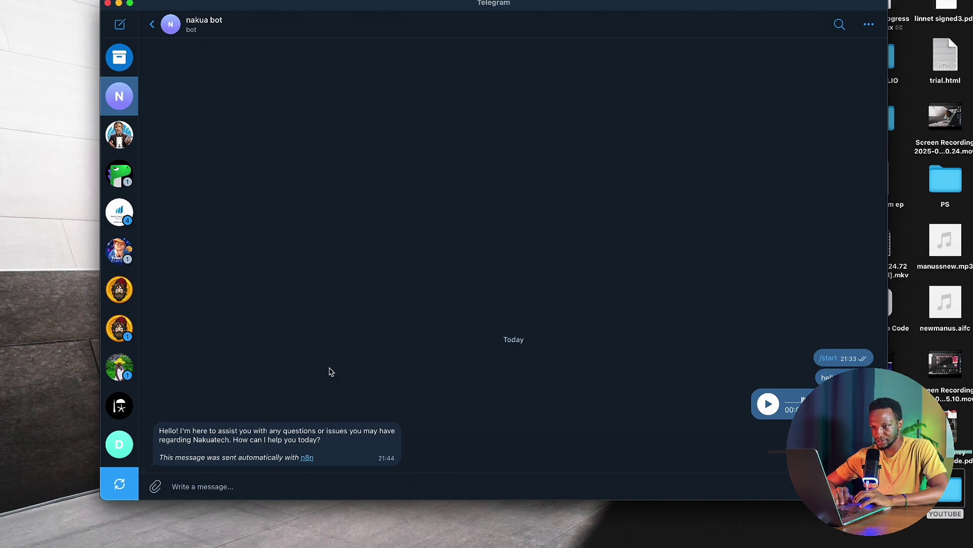
pyautogui.hotkey('ctrl', 'Left')
# - Add the Append n8n Attribution option, rerun the step, and check the chat reply
pyautogui.click(509, 393)
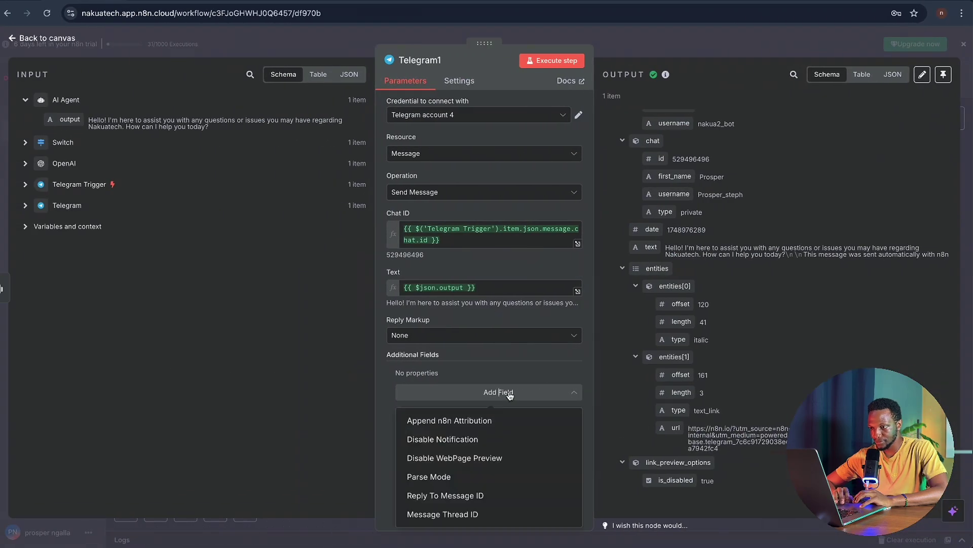
pyautogui.click(499, 421)
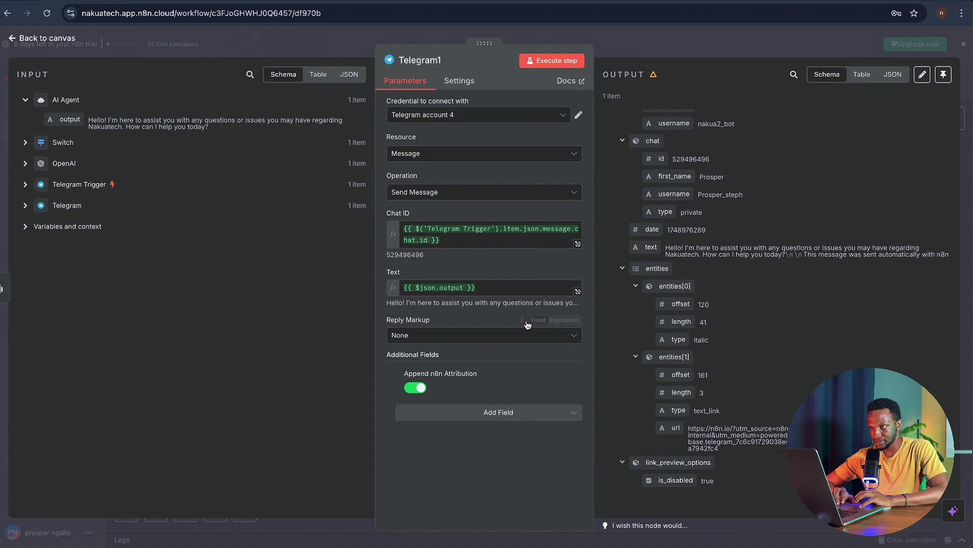
pyautogui.click(552, 60)
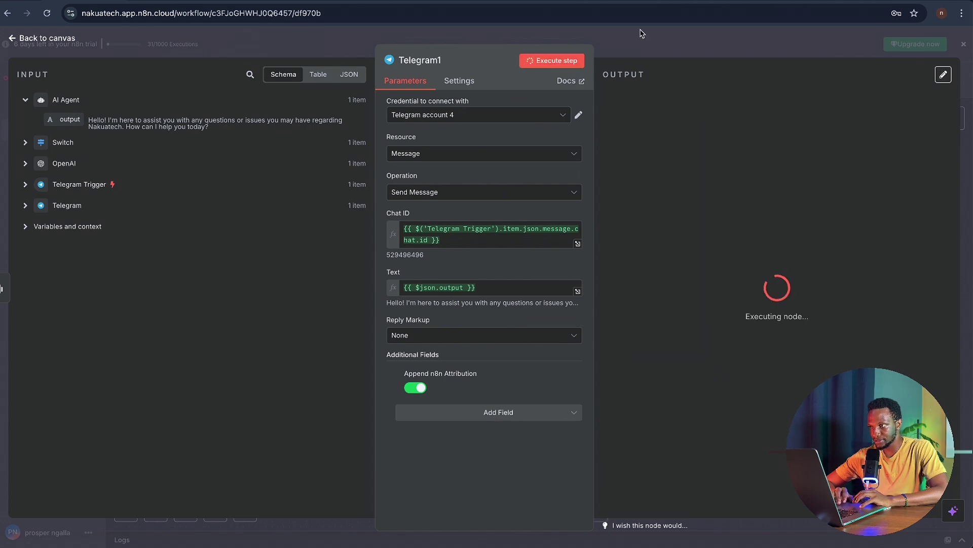
pyautogui.hotkey('ctrl', 'Right')
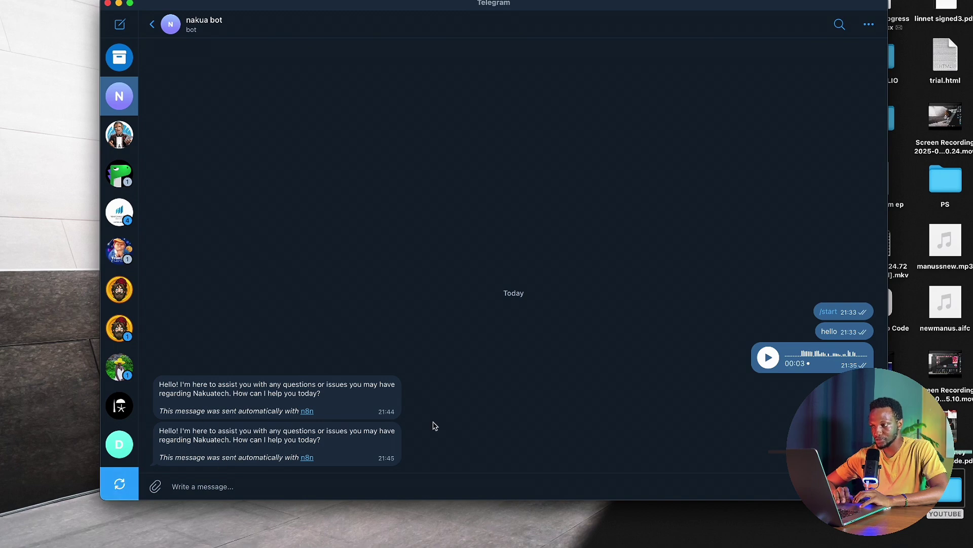
pyautogui.click(432, 488)
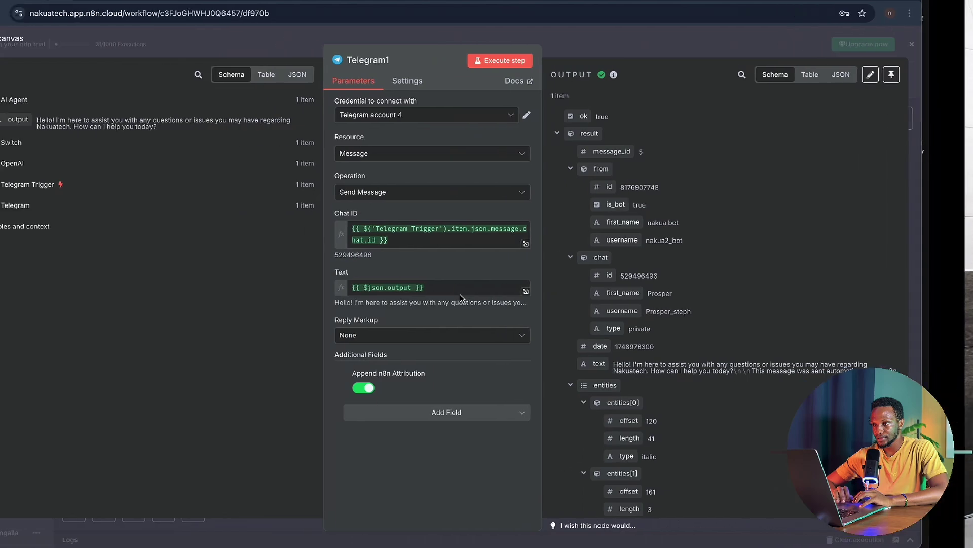
pyautogui.click(678, 43)
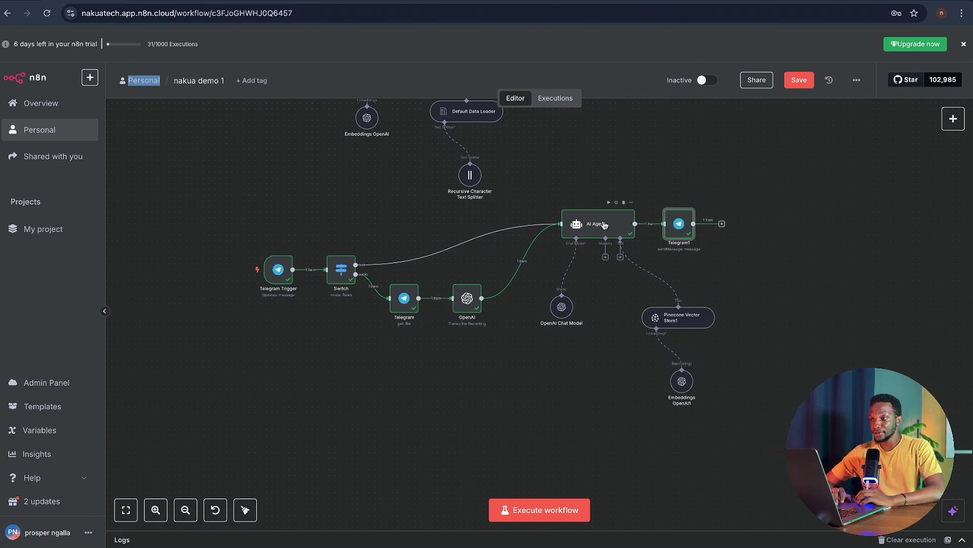
# - Save the workflow and start a test run that waits for a Telegram message
pyautogui.moveTo(604, 223); pyautogui.dragTo(605, 235)
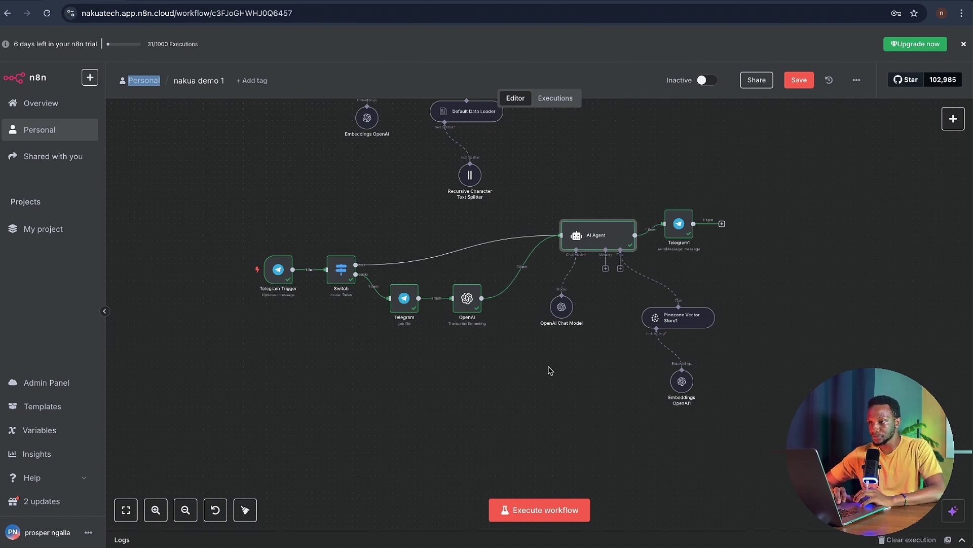
pyautogui.click(805, 82)
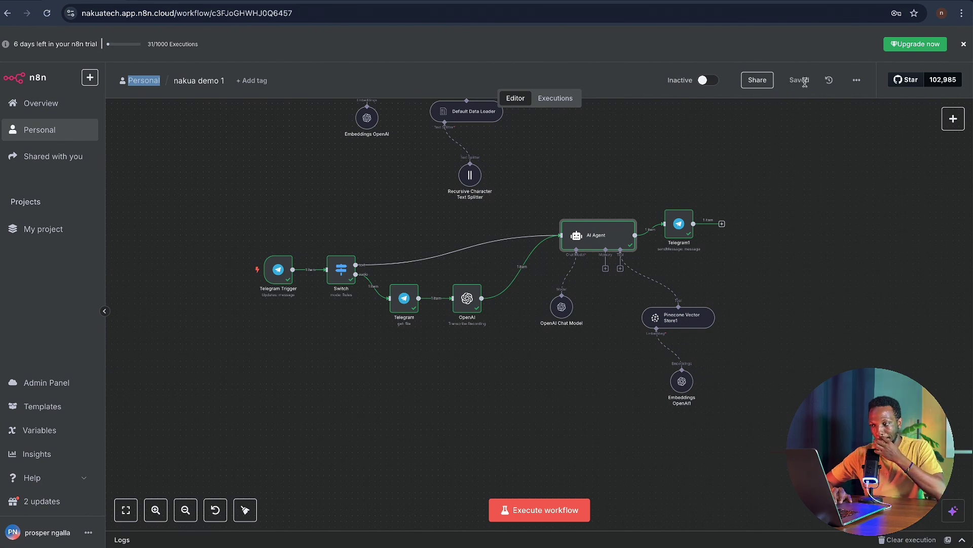
pyautogui.click(563, 511)
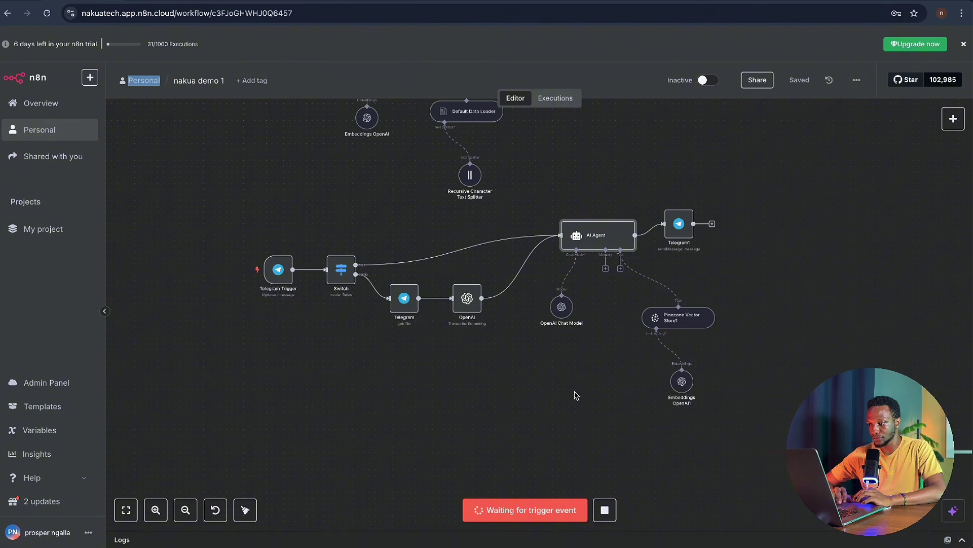
pyautogui.hotkey('ctrl', 'Right')
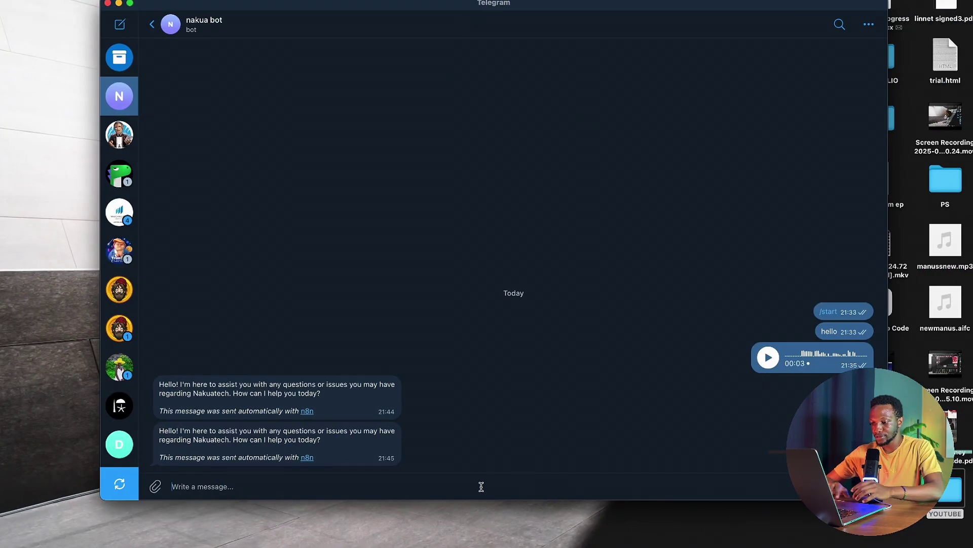
# - Send 'hello' to the nakua bot, then glance at n8n and the NakuaTech overview doc
pyautogui.write('hello')
pyautogui.press('Return')
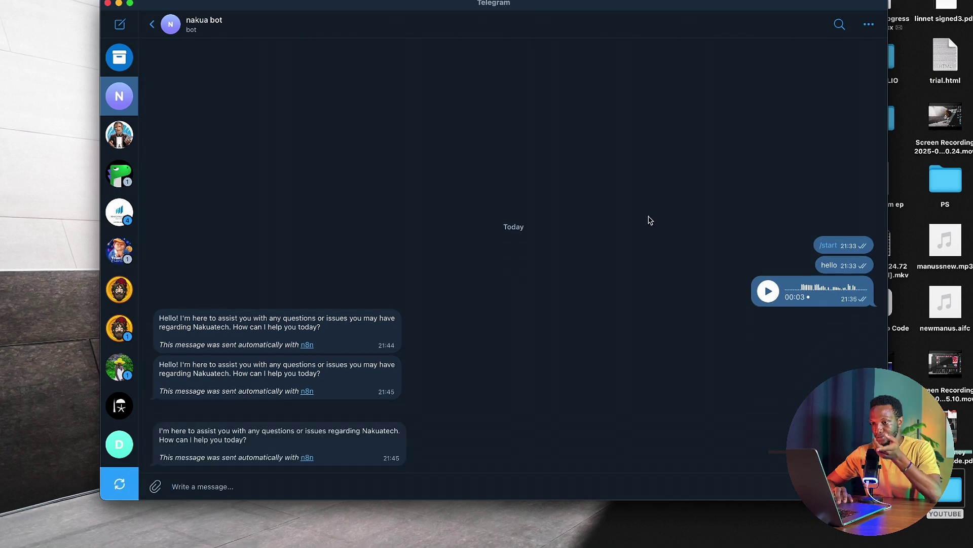
pyautogui.hotkey('ctrl', 'Left')
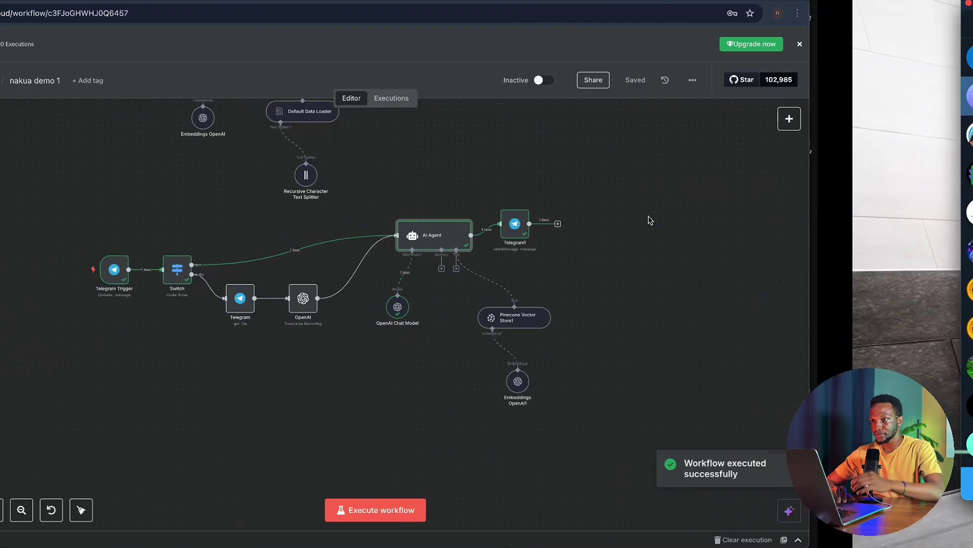
pyautogui.hotkey('ctrl', 'Left')
pyautogui.scroll(-1, 565, 285)
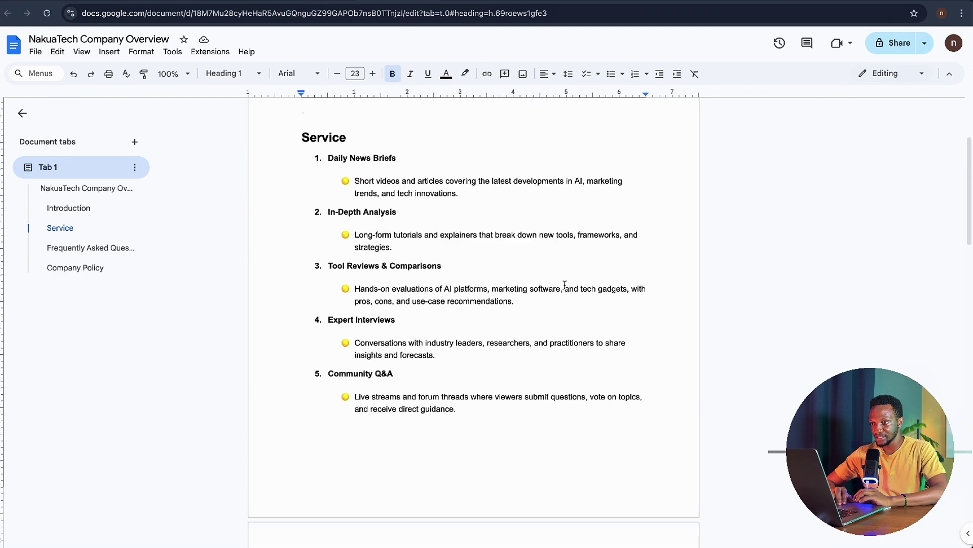
pyautogui.hotkey('ctrl', 'Right')
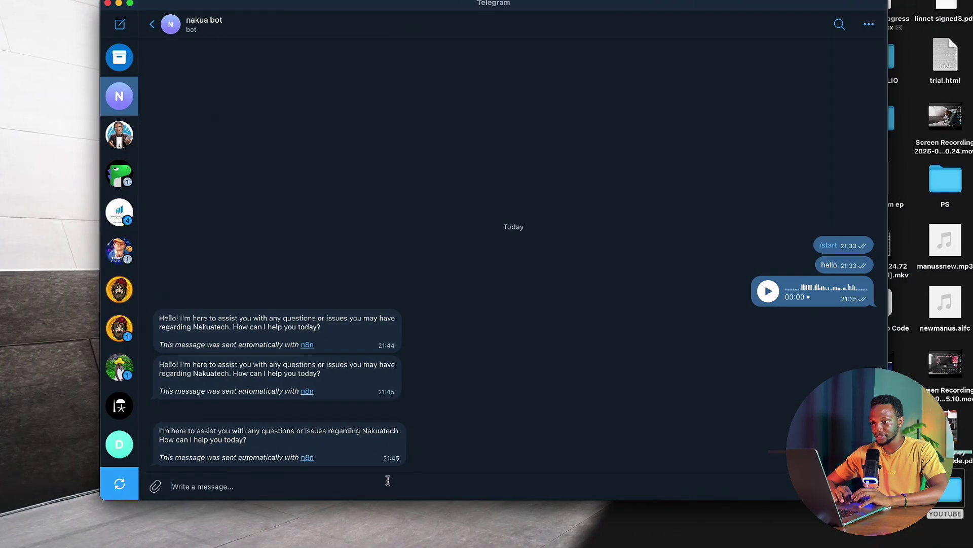
# - Ask the bot 'what are the services given by nakuatech?'
pyautogui.write('eh')
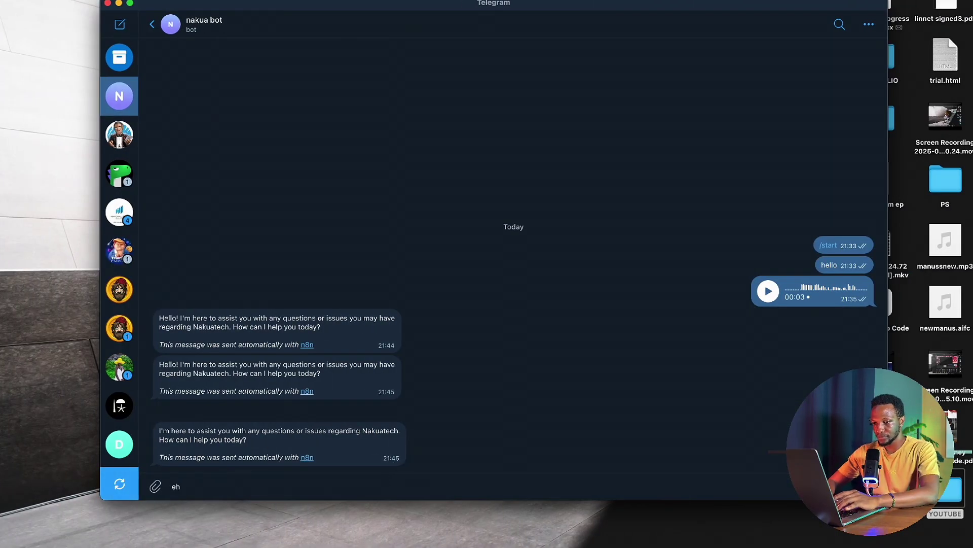
pyautogui.press('BackSpace')
pyautogui.press('BackSpace')
pyautogui.write('e')
pyautogui.press('BackSpace')
pyautogui.write('what')
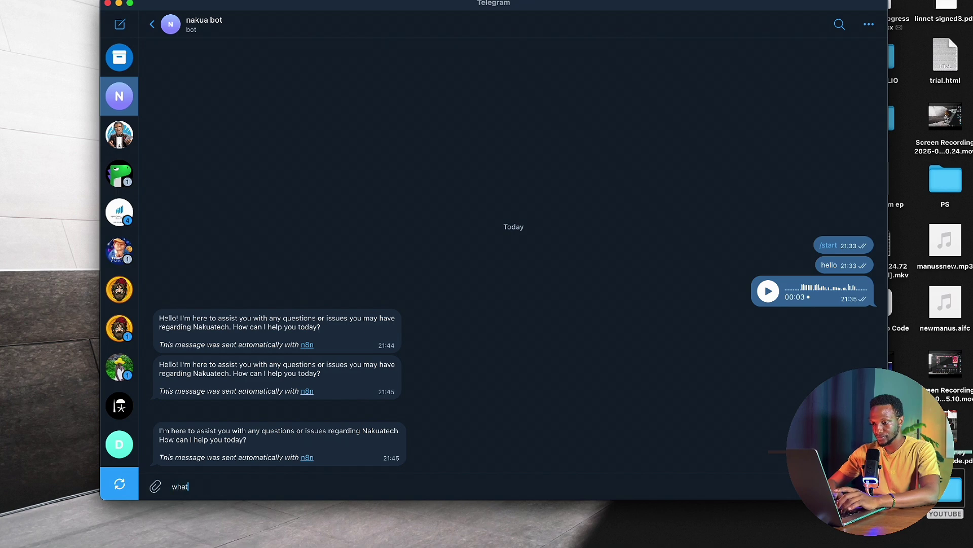
pyautogui.write(' are the s')
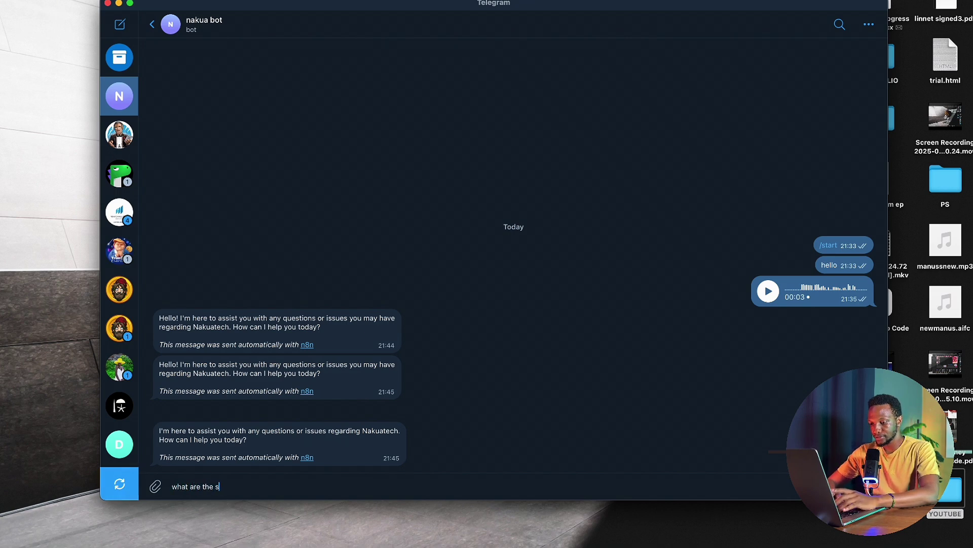
pyautogui.write('ervices')
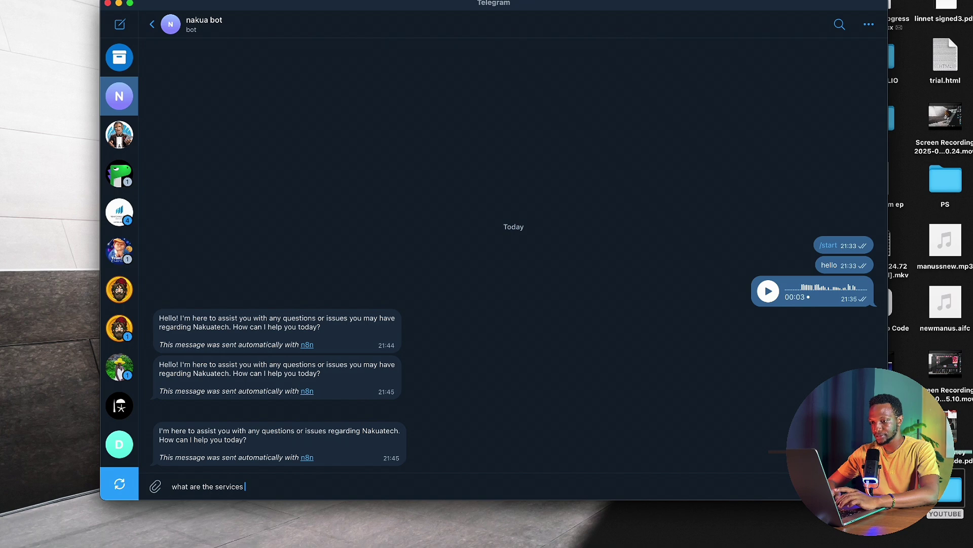
pyautogui.write(' give')
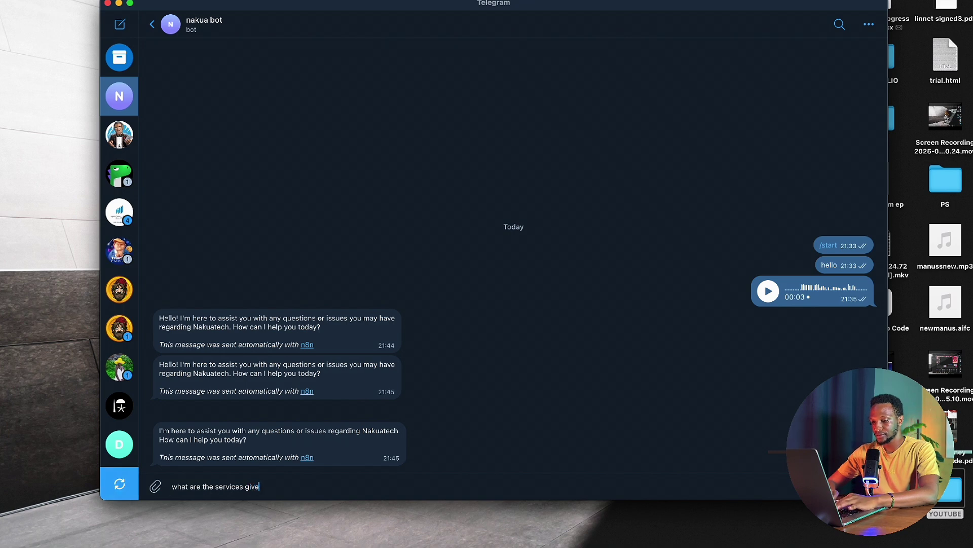
pyautogui.write('n by naku')
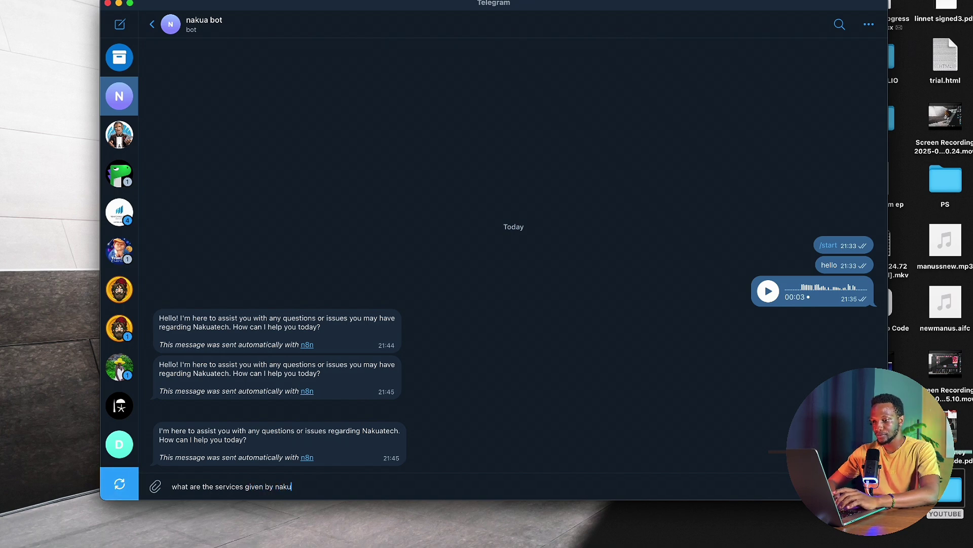
pyautogui.write('atech')
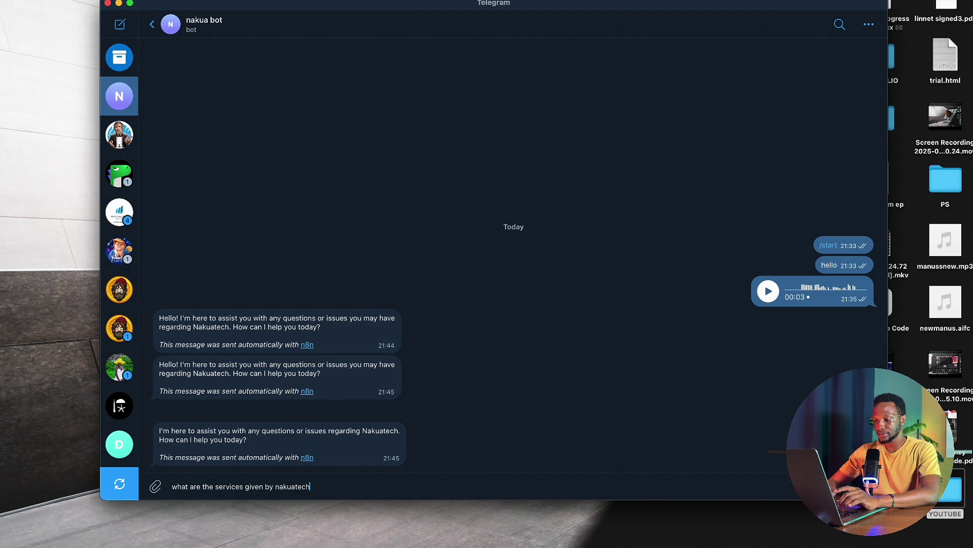
pyautogui.write('?')
pyautogui.press('Return')
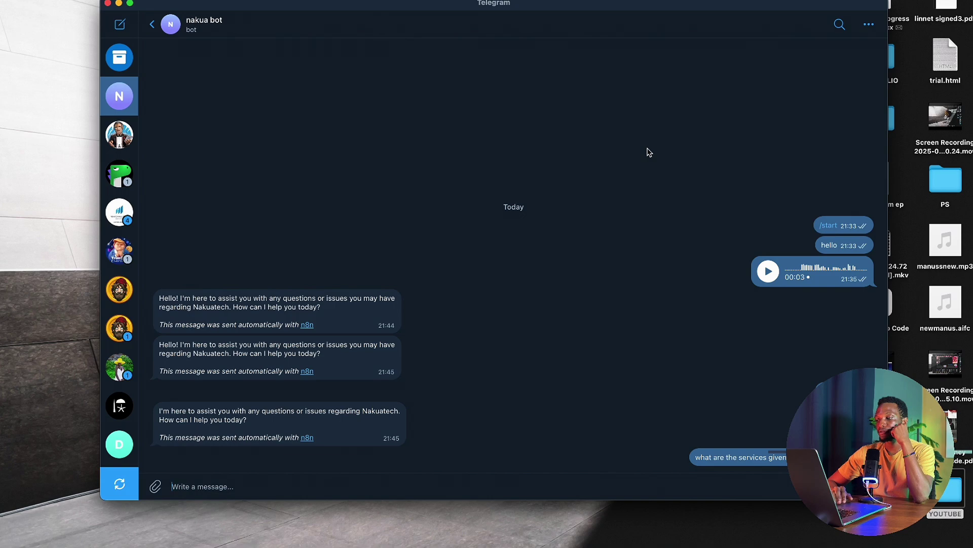
pyautogui.hotkey('ctrl', 'Left')
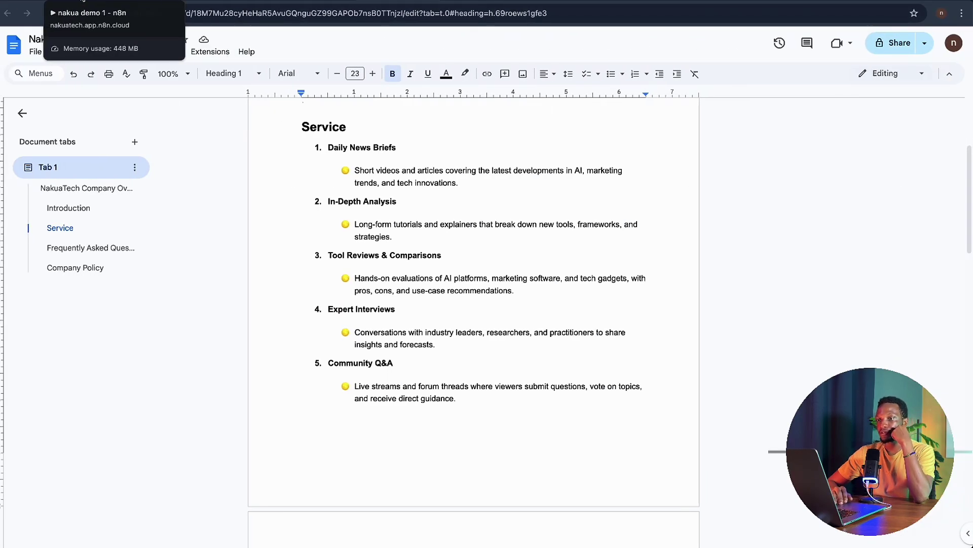
# - Execute the nakua demo 1 workflow again and check the bot's new reply in Telegram
pyautogui.click(83, 3)
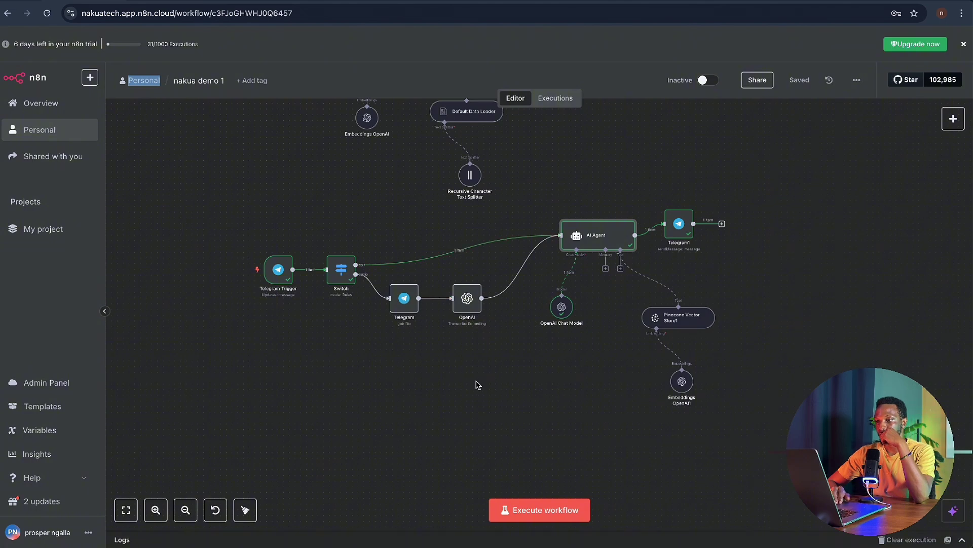
pyautogui.hscroll(1, 476, 383)
pyautogui.scroll(1, 476, 382)
pyautogui.hotkey('ctrl', 'Right')
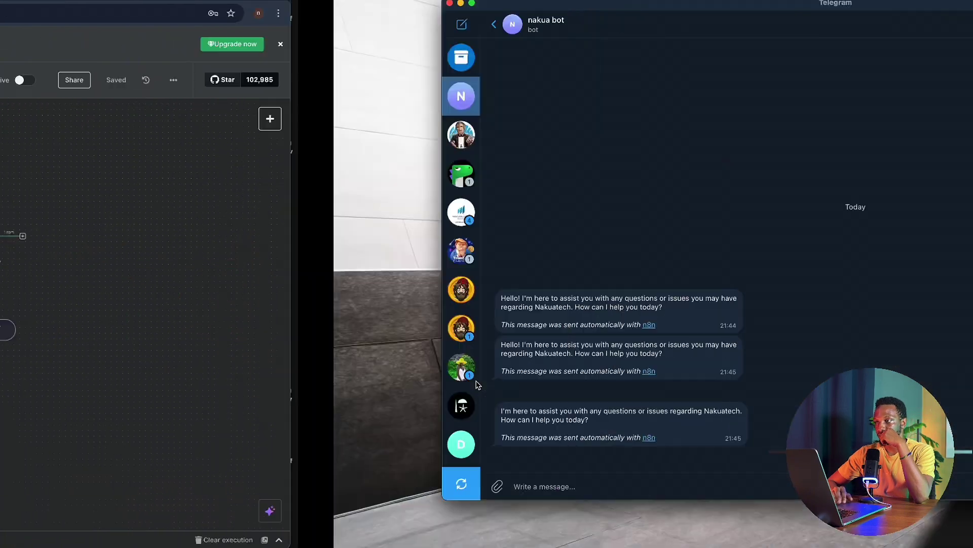
pyautogui.hotkey('ctrl', 'Left')
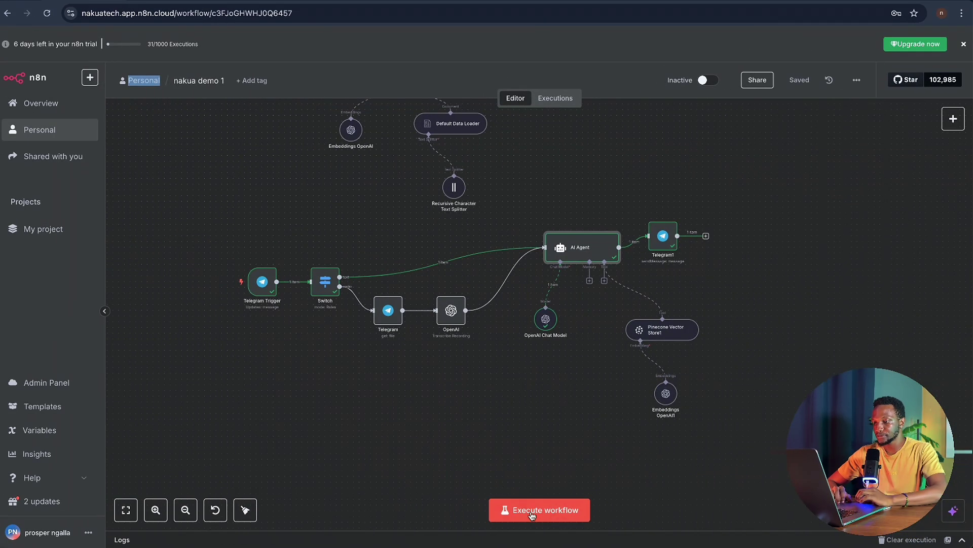
pyautogui.click(530, 510)
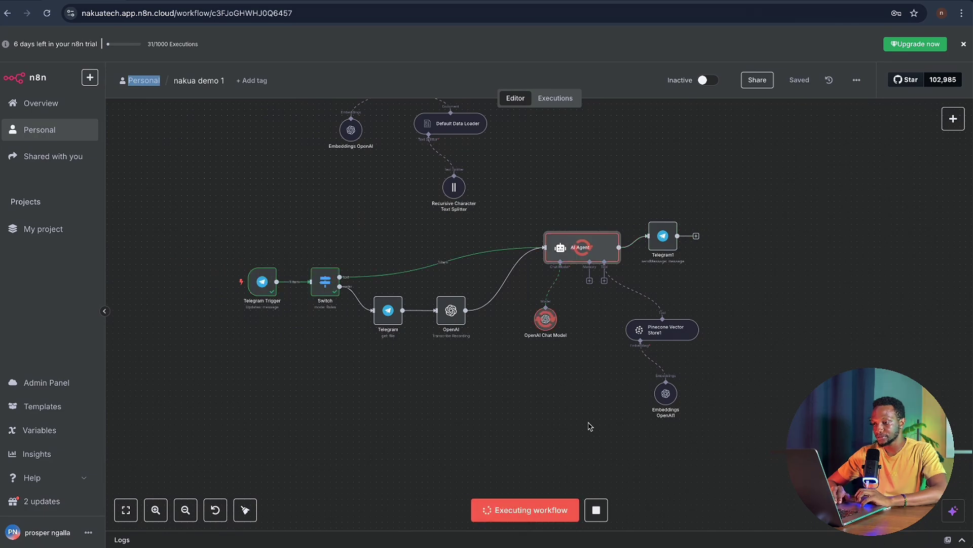
pyautogui.hotkey('ctrl', 'Right')
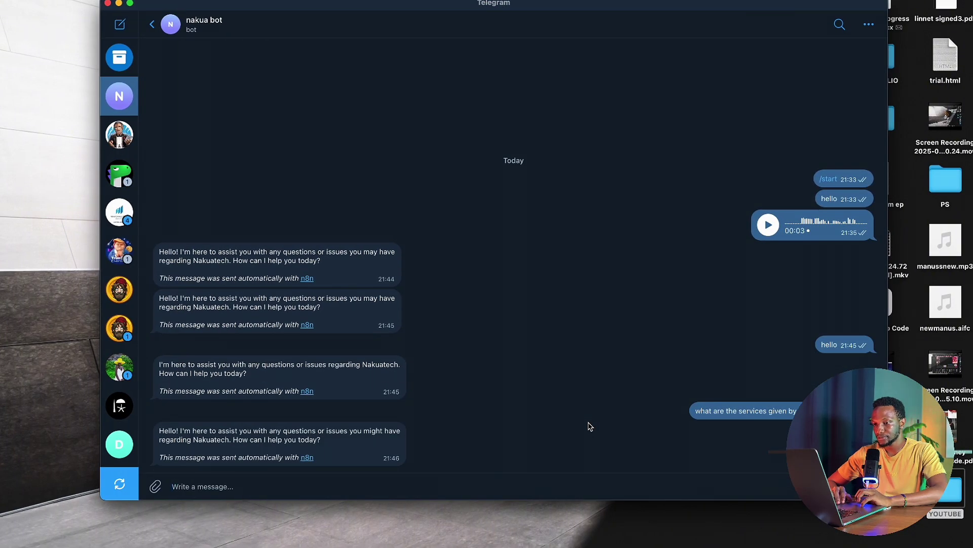
pyautogui.hotkey('ctrl', 'Left')
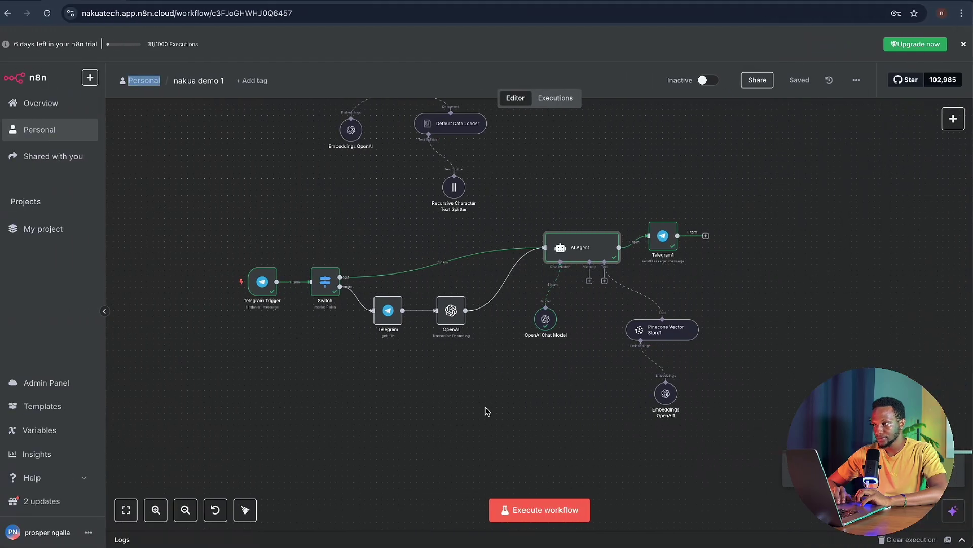
# - Activate the workflow for production and acknowledge the Workflow activated notice
pyautogui.click(712, 82)
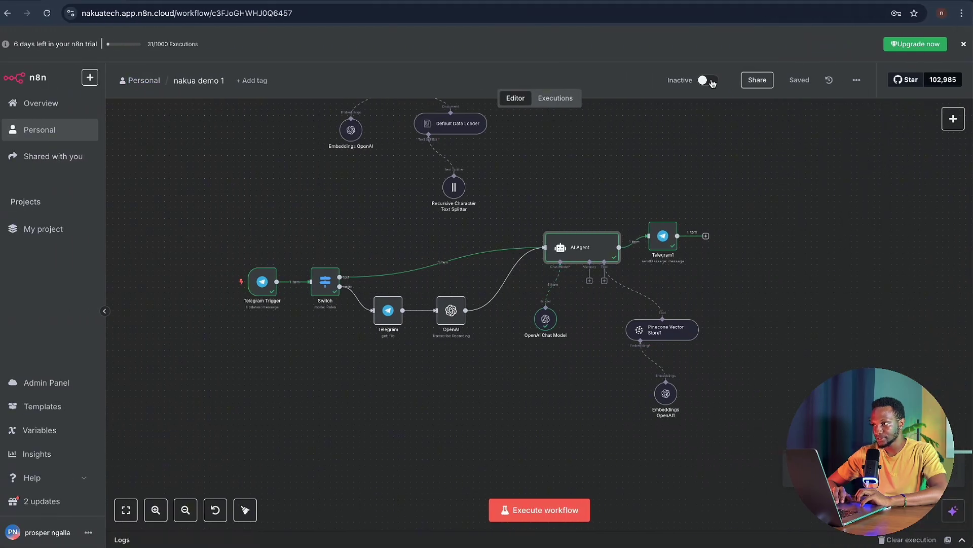
pyautogui.click(709, 81)
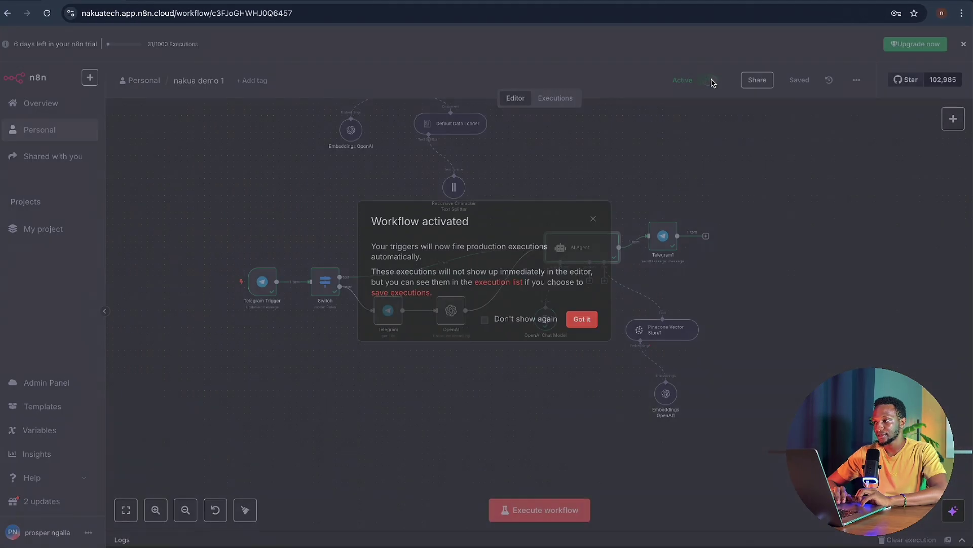
pyautogui.click(581, 324)
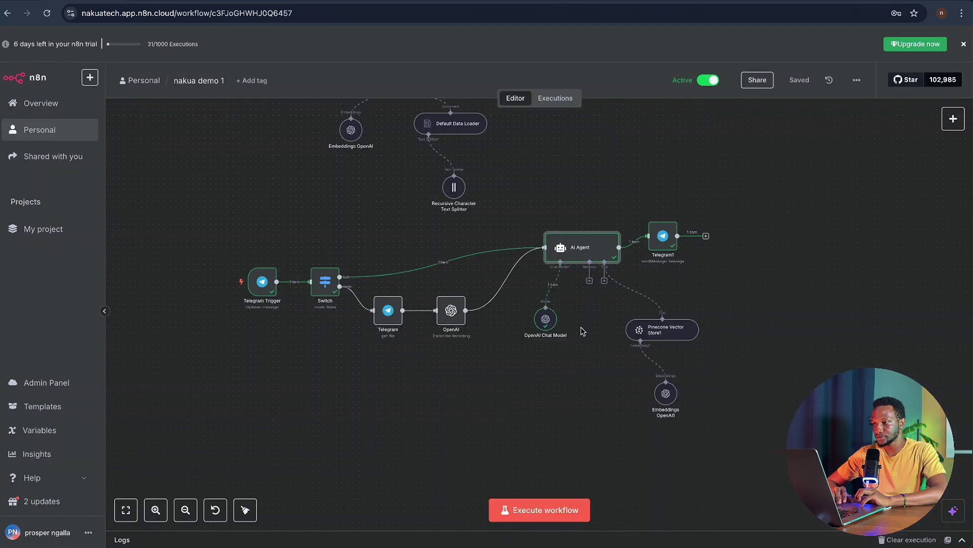
# - Resend the services question to the live bot in Telegram, then return to n8n
pyautogui.hotkey('ctrl', 'Right')
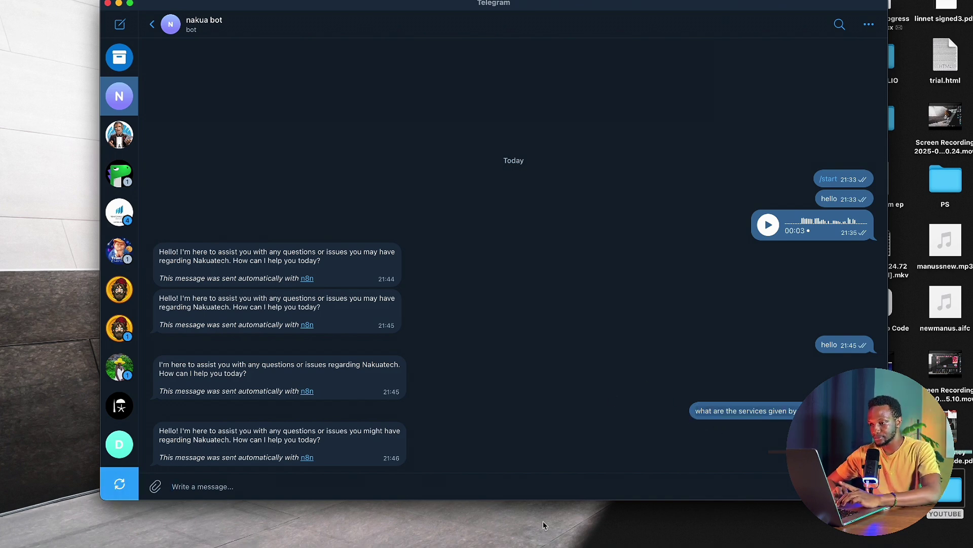
pyautogui.write('what are the services given by nakuatech')
pyautogui.press('Return')
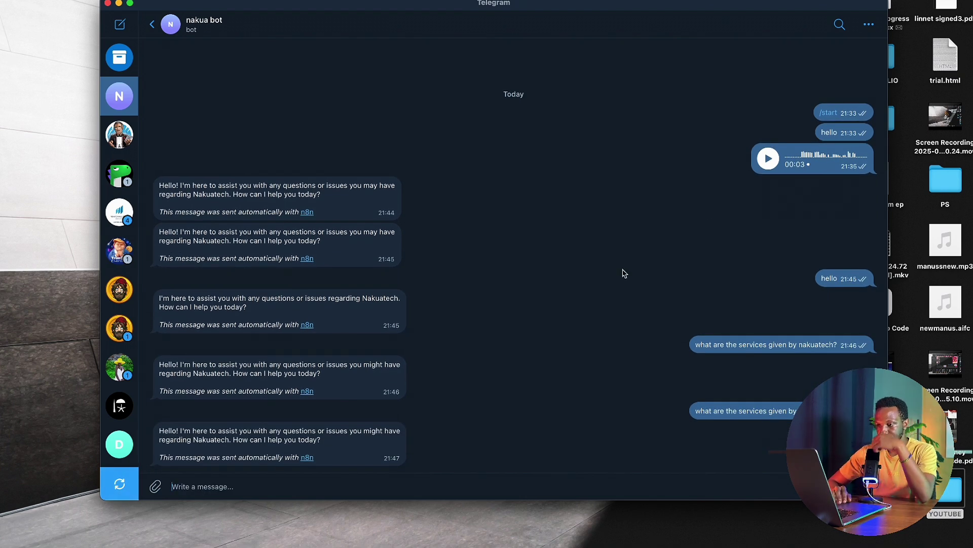
pyautogui.hotkey('ctrl', 'Left')
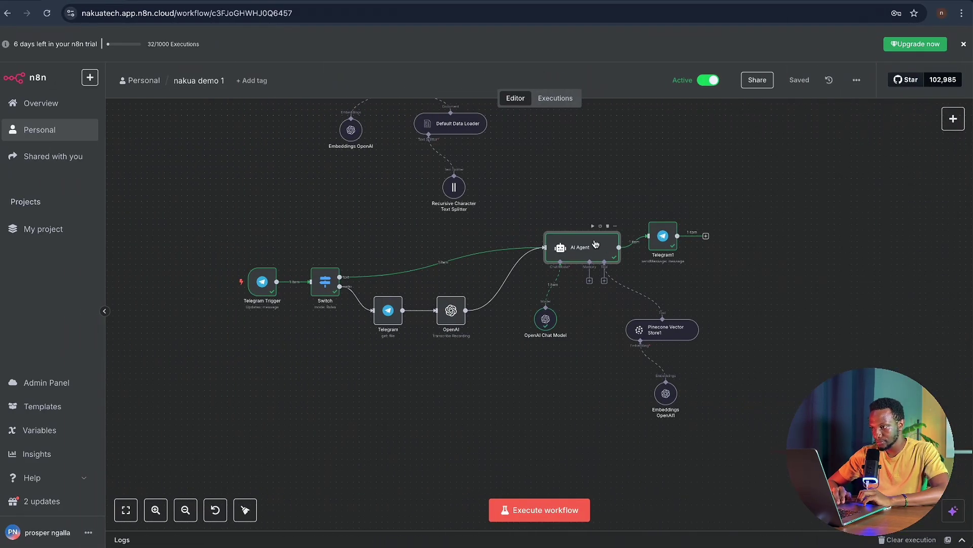
# - Inspect the AI Agent's fixed 'hello how can i help you' prompt and the Telegram Trigger's output
pyautogui.doubleClick(596, 245)
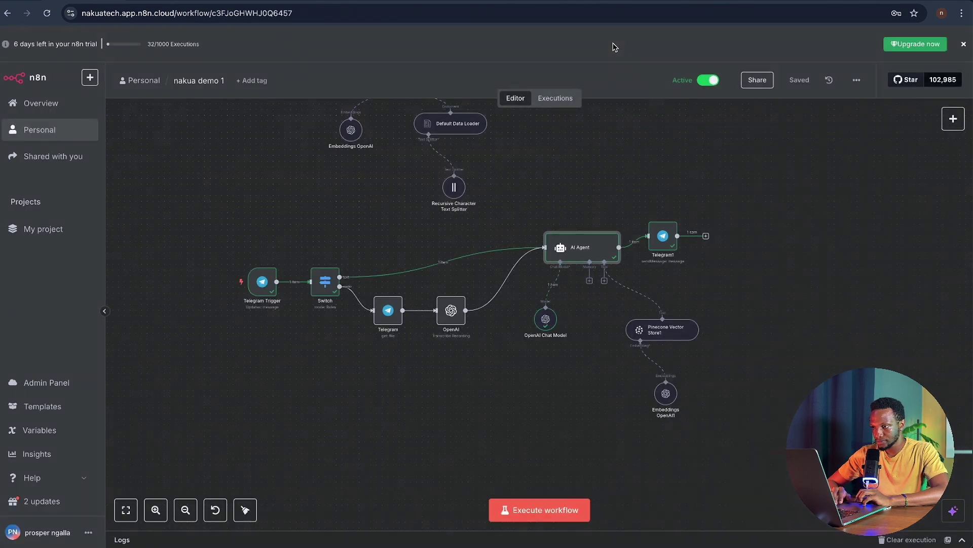
pyautogui.click(615, 48)
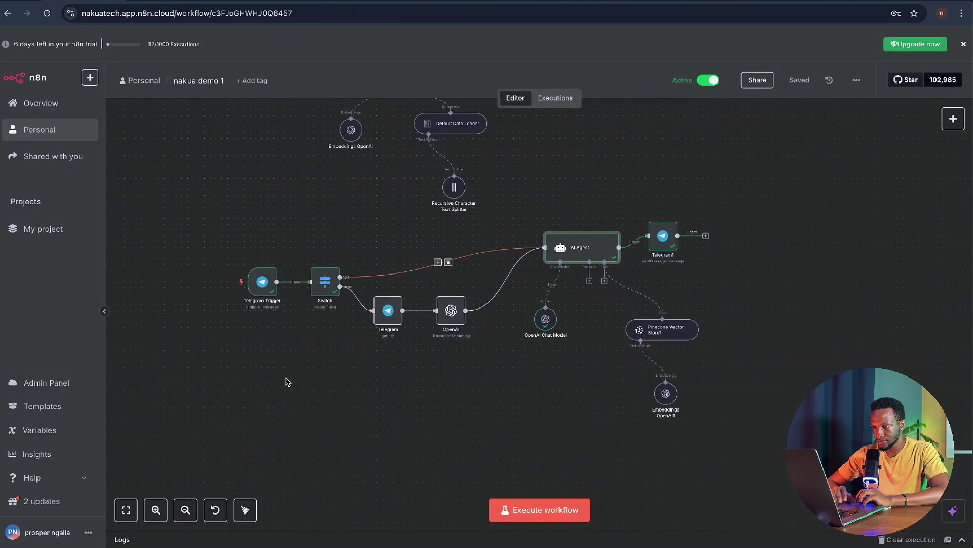
pyautogui.doubleClick(260, 286)
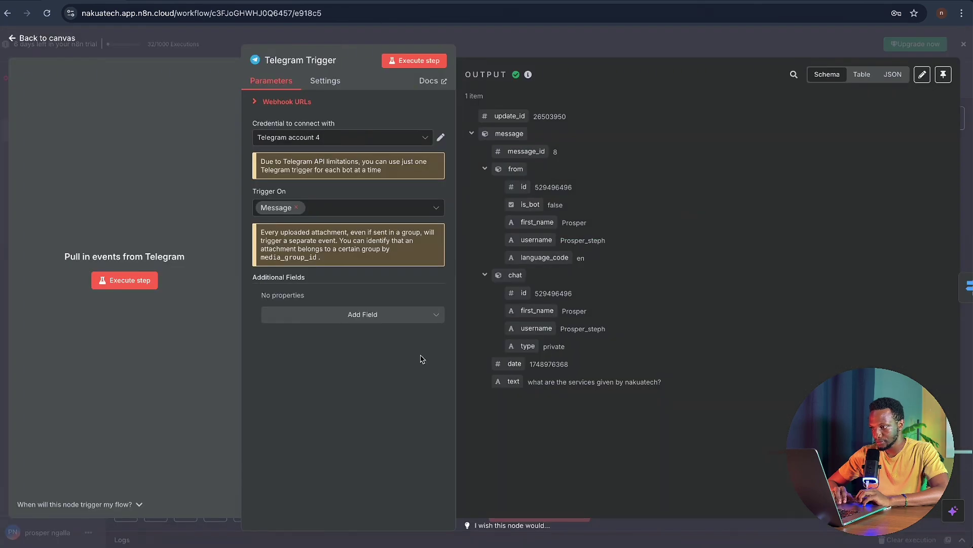
pyautogui.click(513, 52)
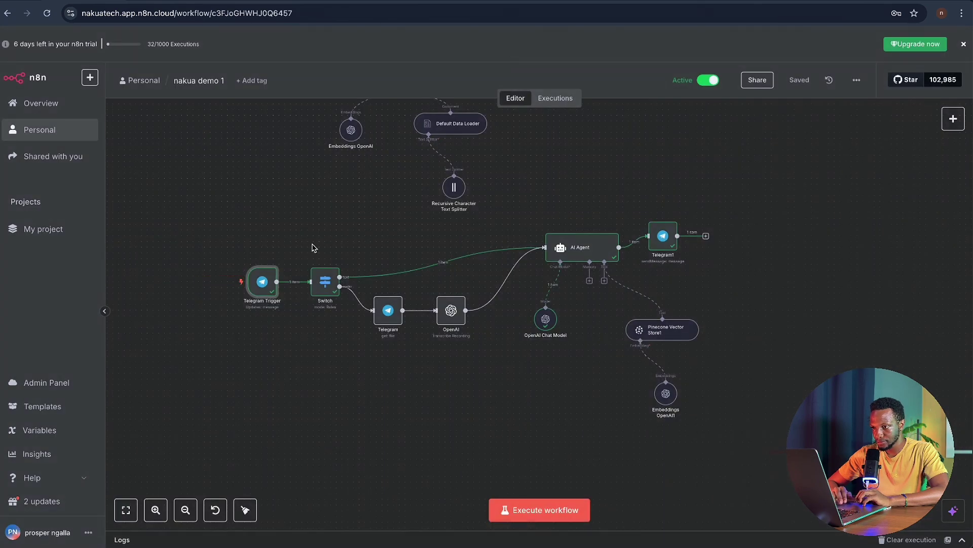
pyautogui.scroll(5, 311, 248)
pyautogui.hscroll(5, 478, 256)
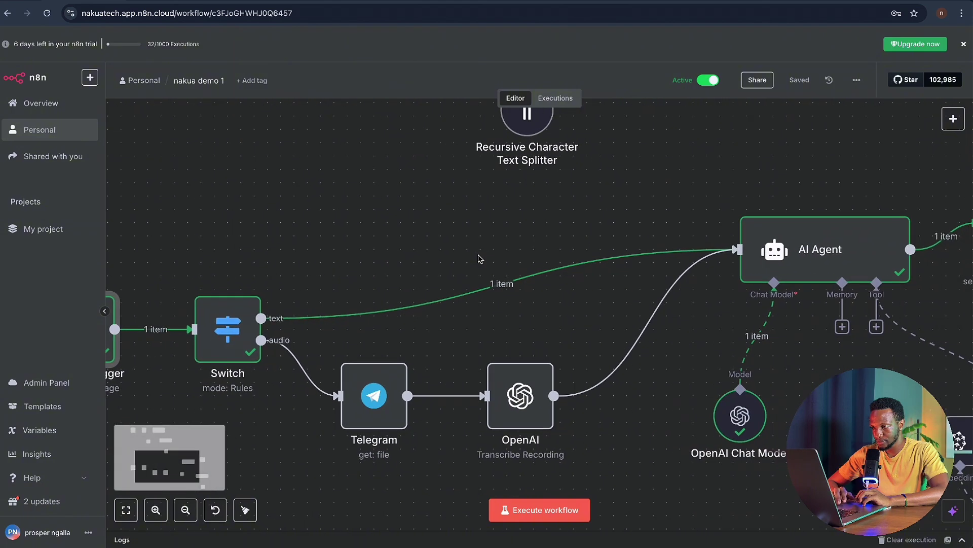
pyautogui.doubleClick(815, 249)
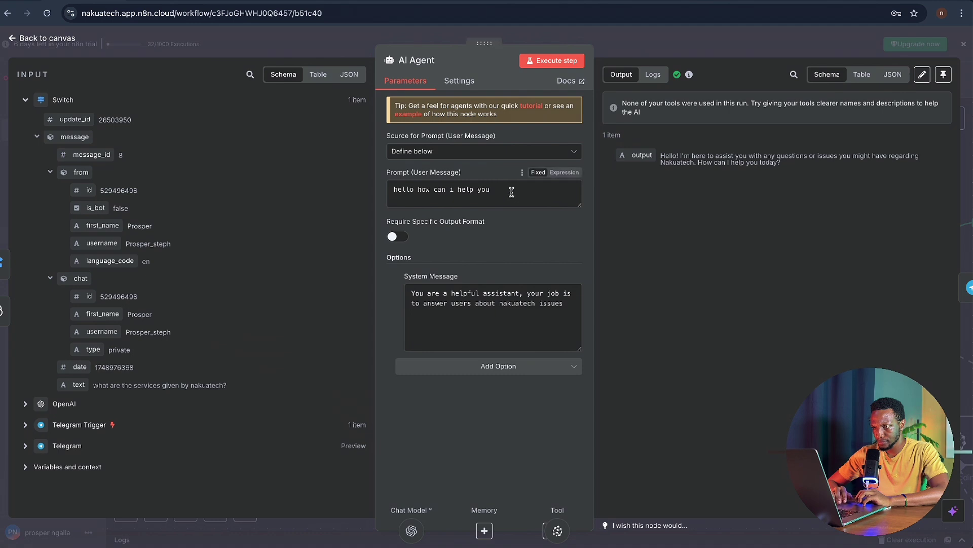
# - Replace the AI Agent's fixed prompt with the incoming Telegram text {{ $json.message.text }}
pyautogui.hotkey('ctrl', 'a')
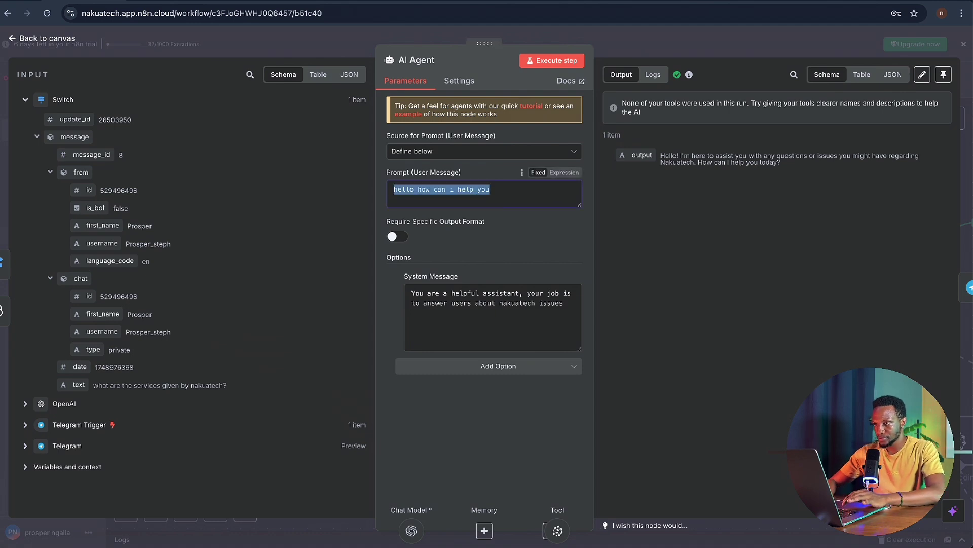
pyautogui.press('BackSpace')
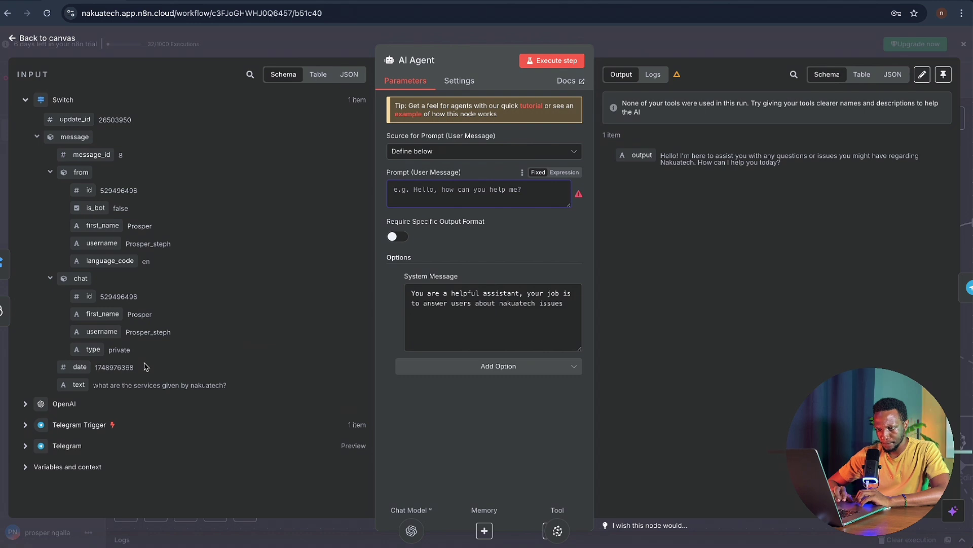
pyautogui.moveTo(78, 385); pyautogui.dragTo(415, 187)
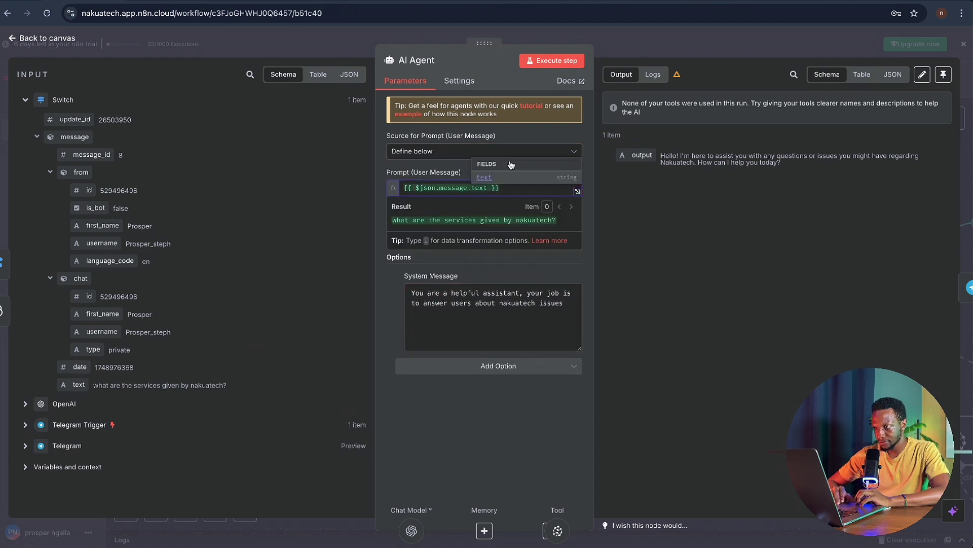
pyautogui.click(561, 62)
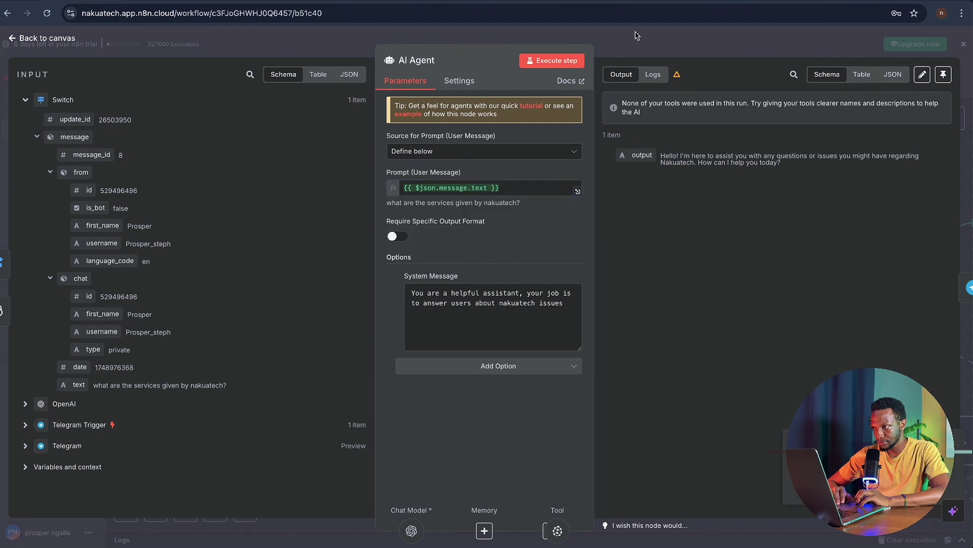
# - Switch the workflow to inactive and reopen the AI Agent's settings
pyautogui.press('Escape')
pyautogui.click(710, 81)
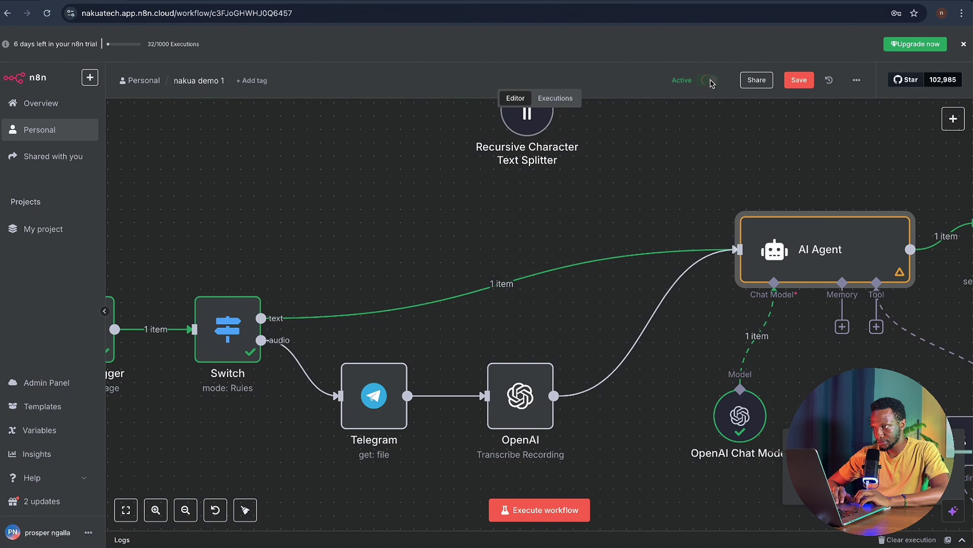
pyautogui.doubleClick(833, 260)
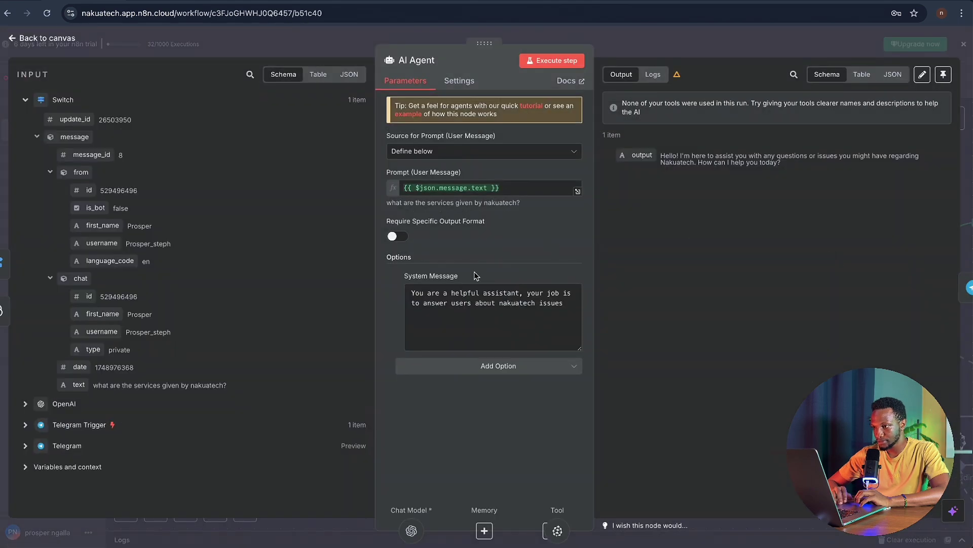
# - Test the AI Agent so it lists Nakuatech's services, then shift Telegram1 further right
pyautogui.click(556, 61)
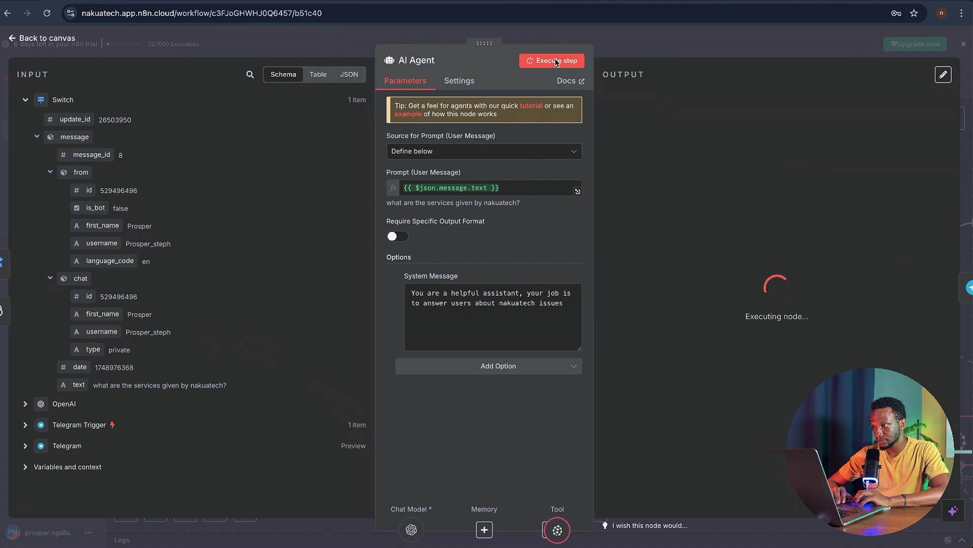
pyautogui.click(668, 48)
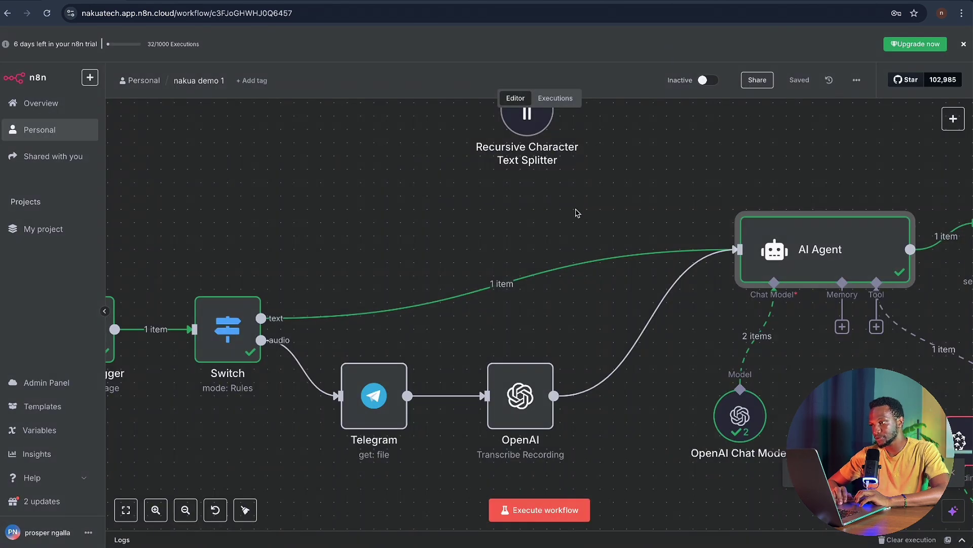
pyautogui.scroll(-2, 577, 213)
pyautogui.scroll(-3, 577, 213)
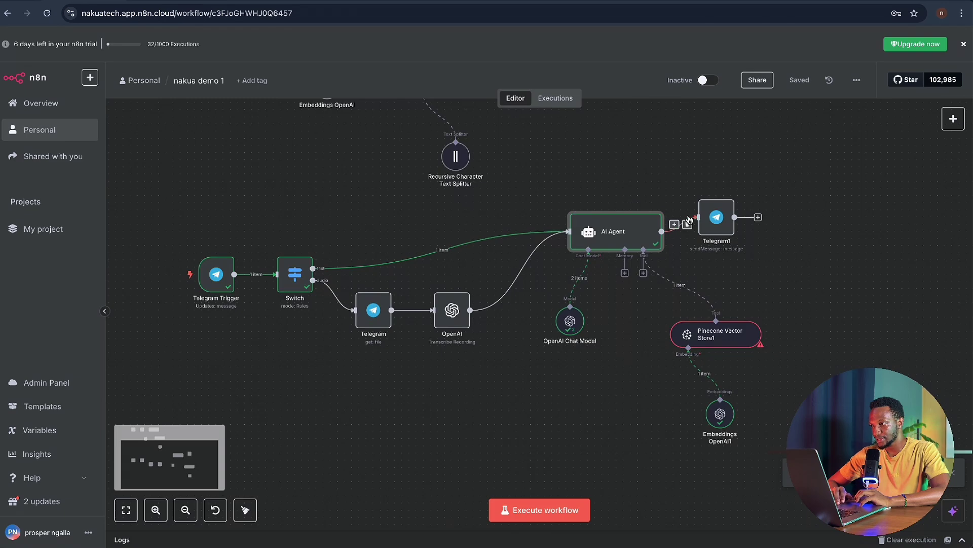
pyautogui.moveTo(715, 221); pyautogui.dragTo(772, 221)
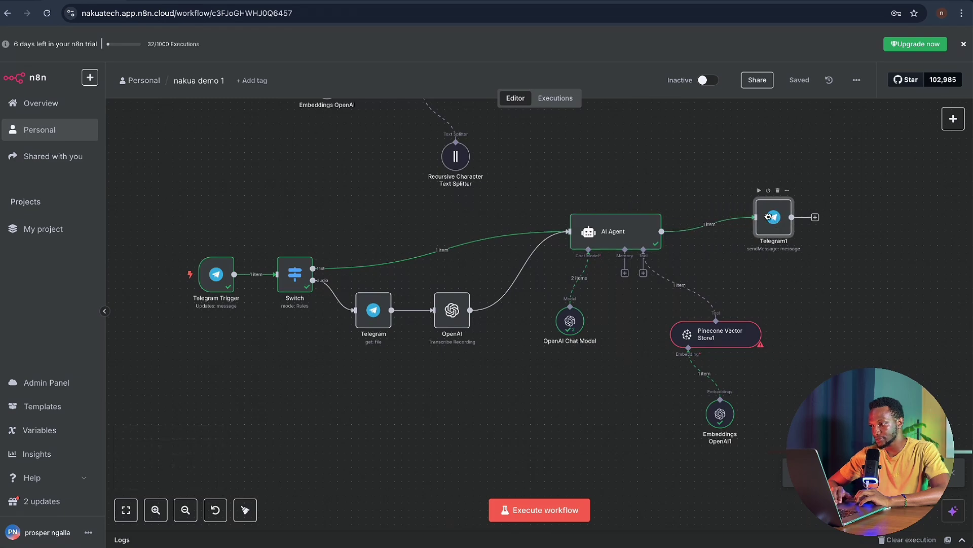
pyautogui.click(734, 338)
pyautogui.doubleClick(734, 337)
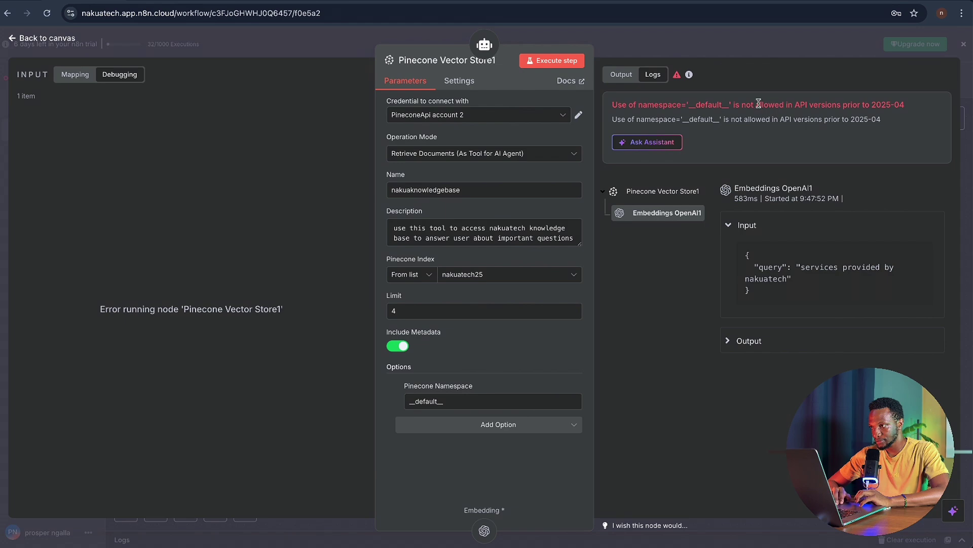
pyautogui.click(674, 40)
pyautogui.scroll(5, 443, 134)
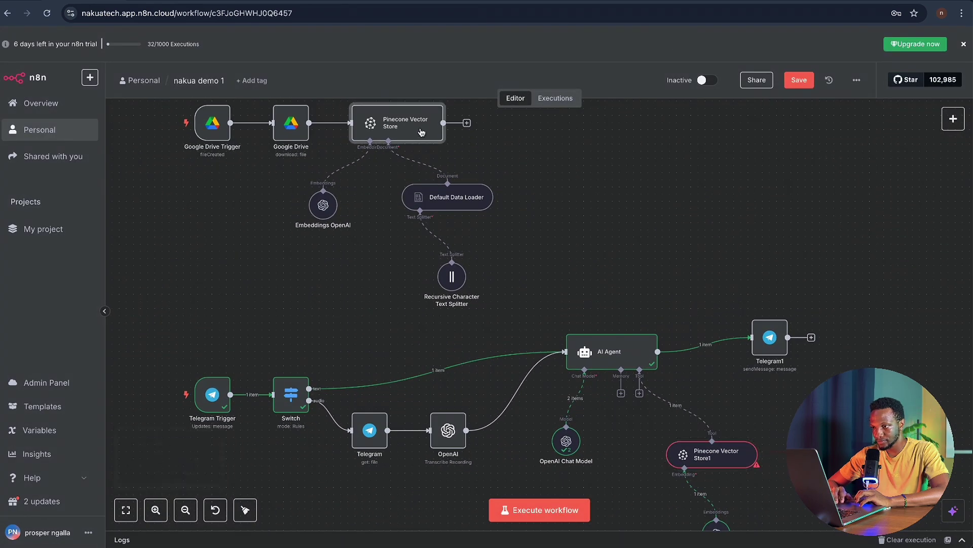
pyautogui.doubleClick(421, 131)
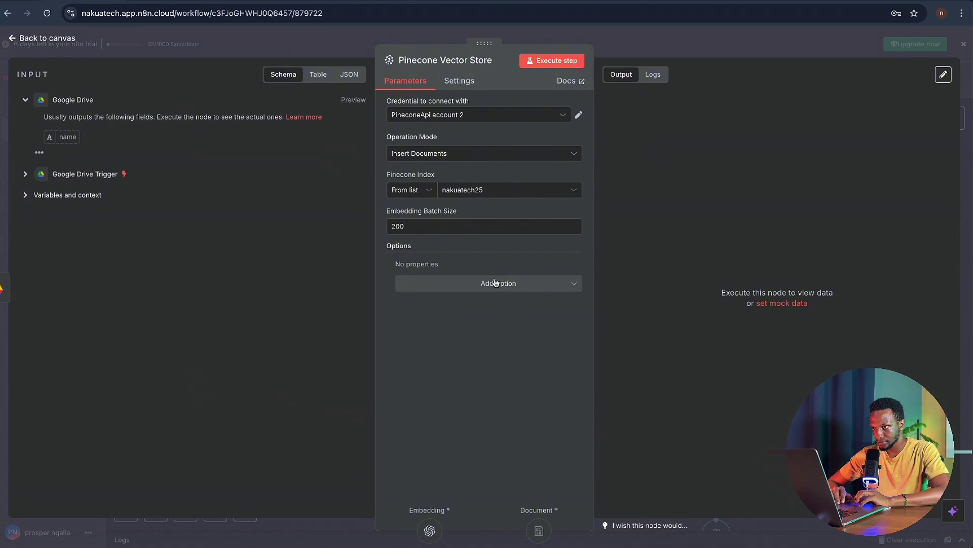
# - Add a Pinecone Namespace option set to nakuademo22 on the ingestion Pinecone Vector Store
pyautogui.click(494, 283)
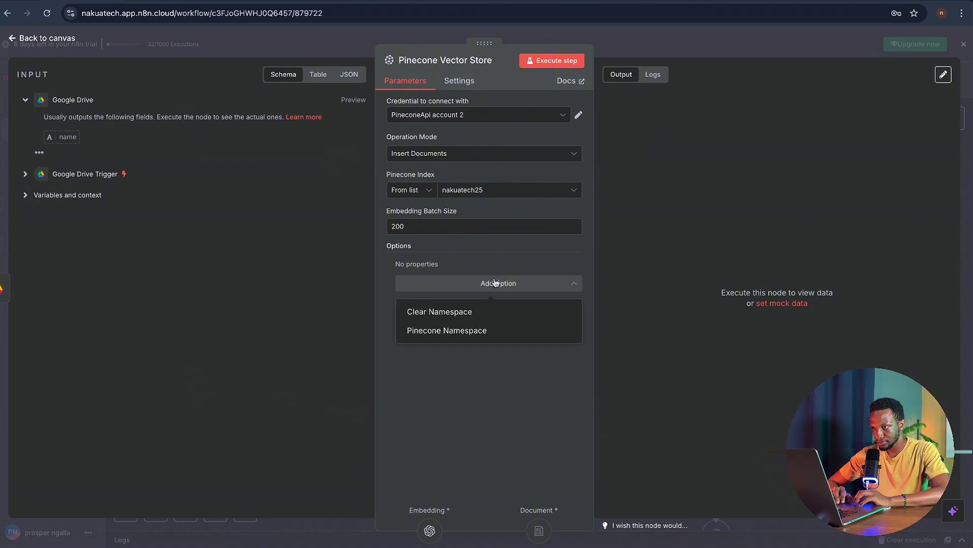
pyautogui.click(471, 332)
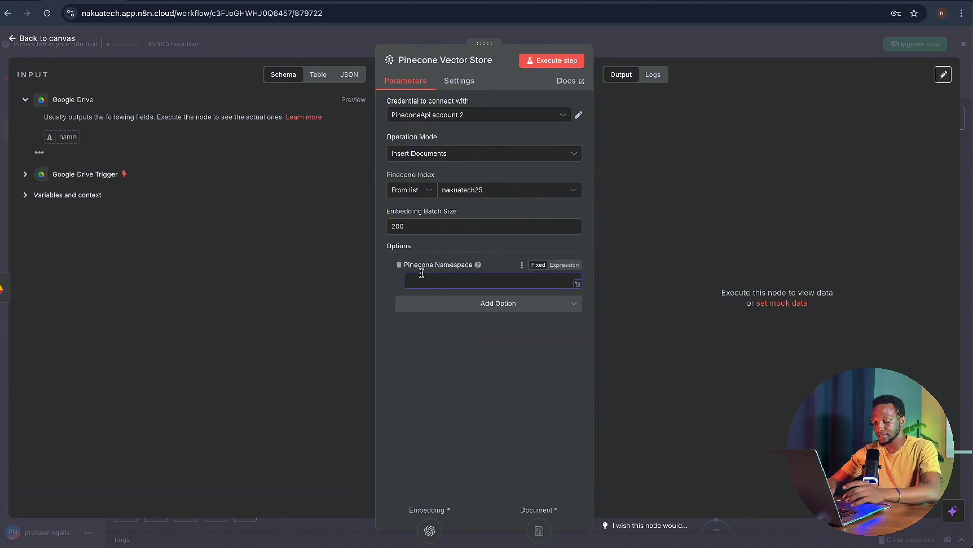
pyautogui.write('n')
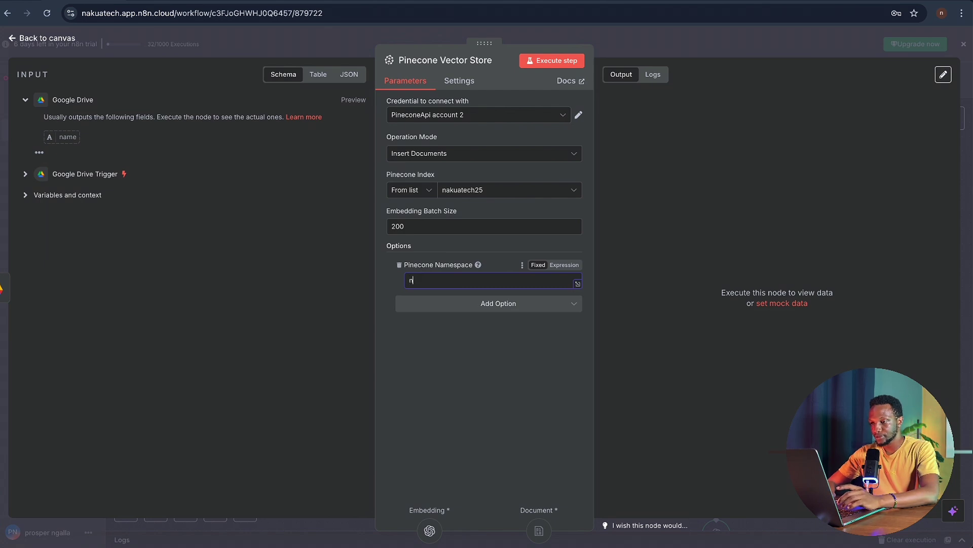
pyautogui.write('akuademo22')
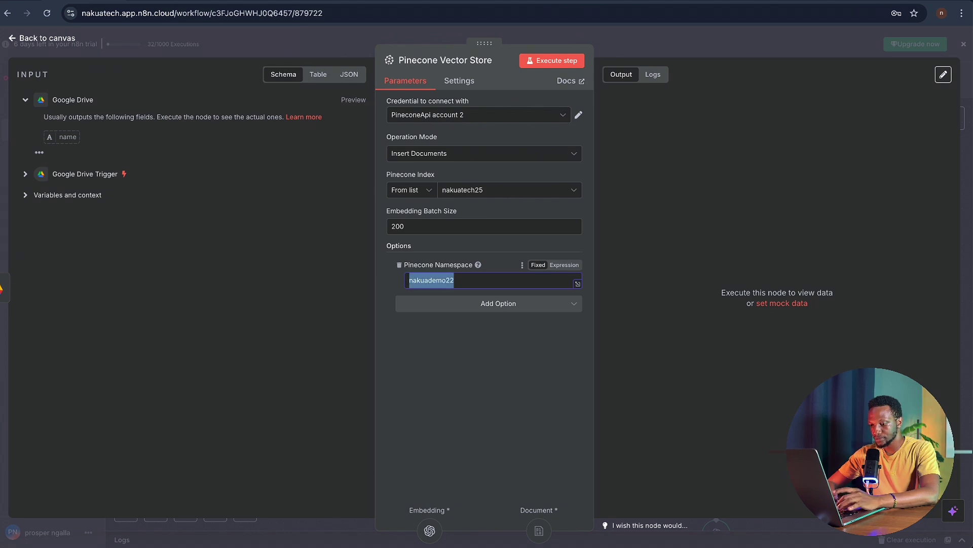
pyautogui.click(453, 293)
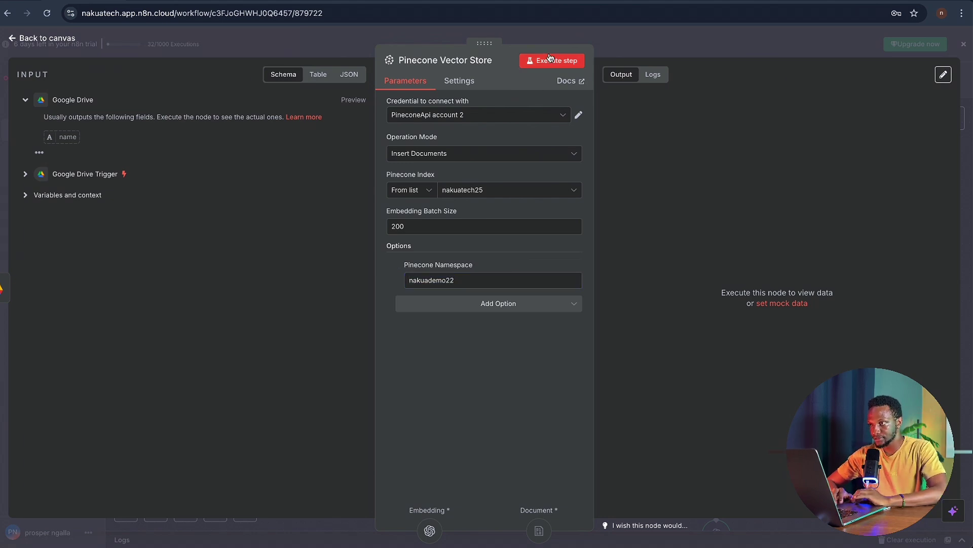
pyautogui.click(576, 37)
# - Run the ingestion Pinecone Vector Store to insert the 4 document items, then go to Pinecone
pyautogui.scroll(2, 510, 181)
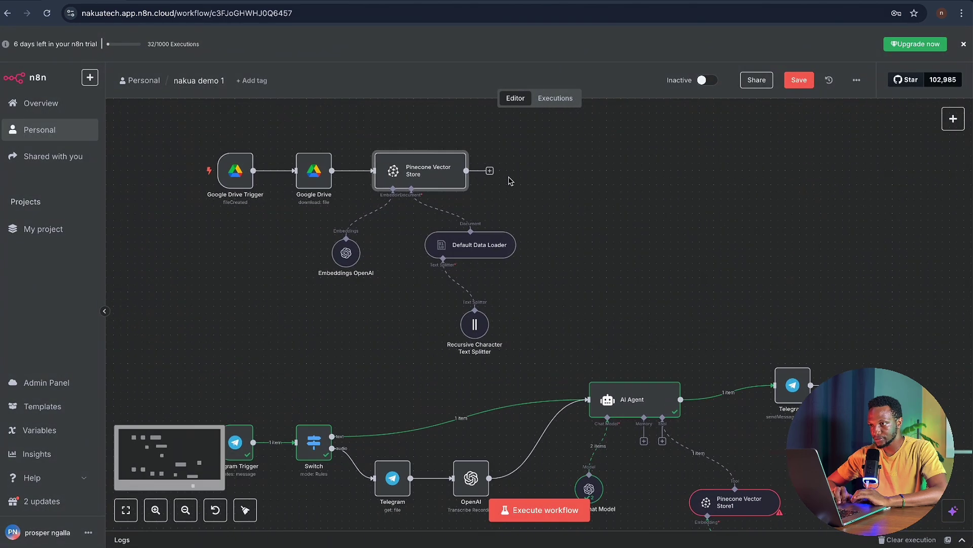
pyautogui.click(432, 145)
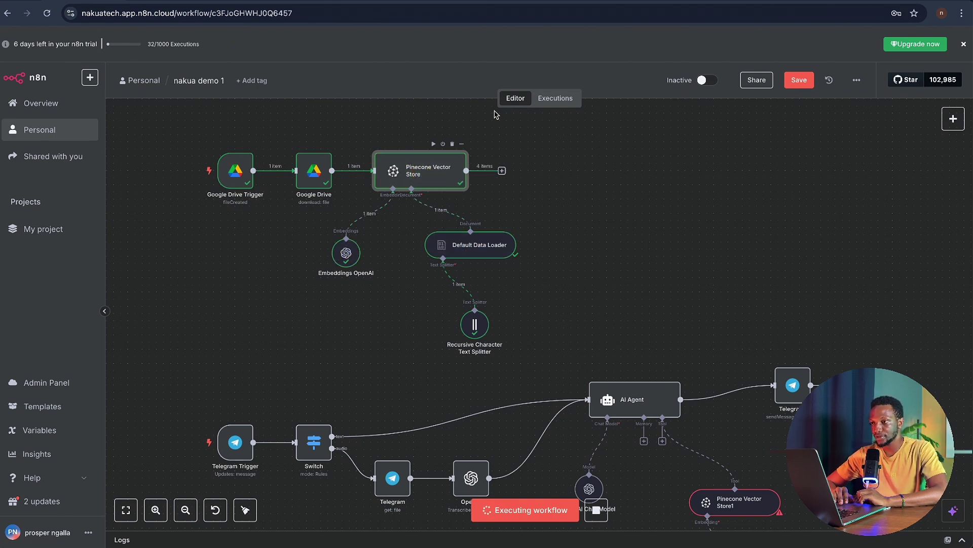
pyautogui.click(549, 3)
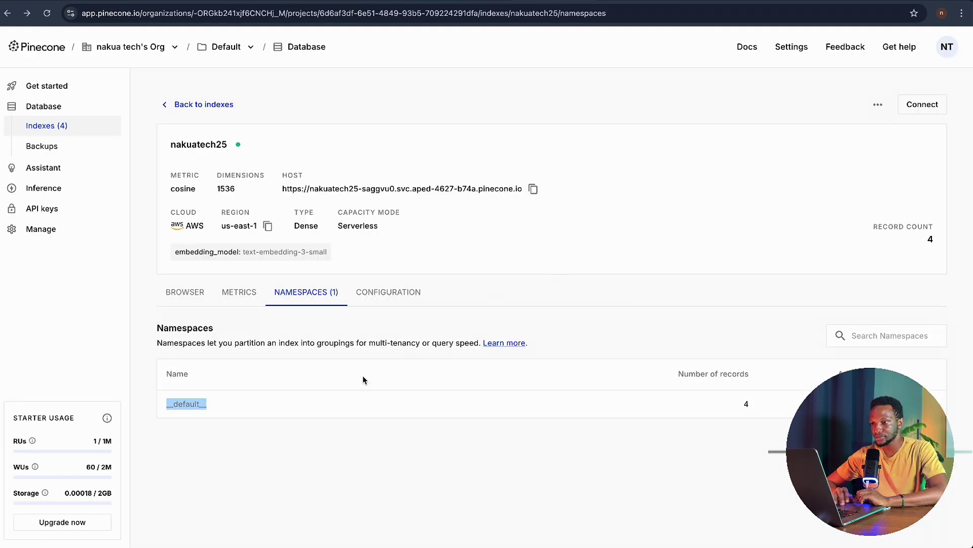
# - Reload the nakuatech25 namespaces page to see nakuademo22 holding 4 records
pyautogui.click(47, 13)
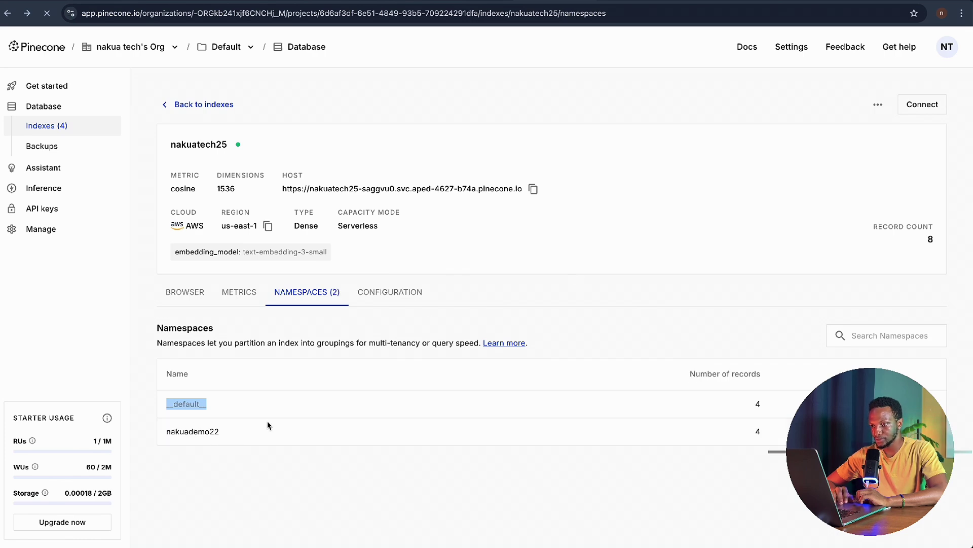
# - Change Pinecone Vector Store1's namespace from __default__ to nakuademo22
pyautogui.hotkey('ctrl', 'Tab')
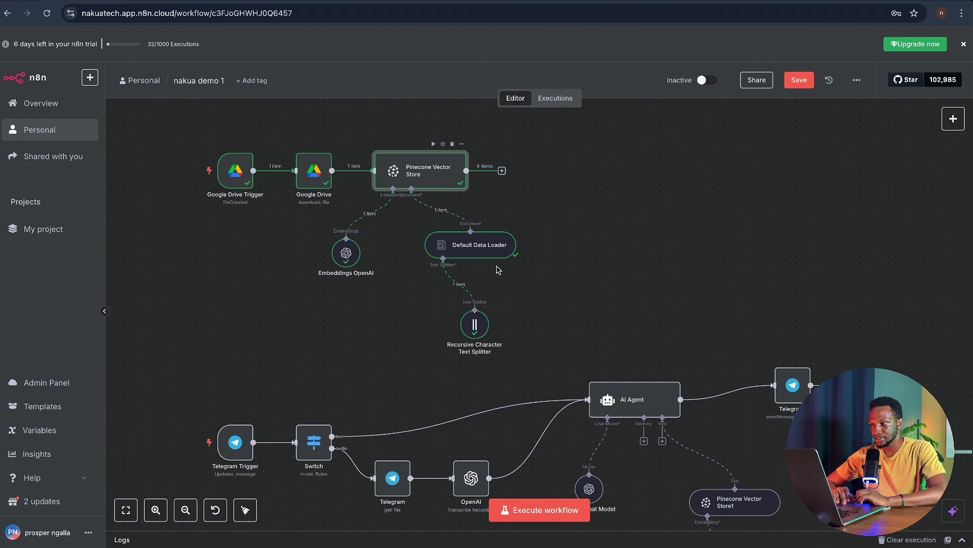
pyautogui.scroll(-1, 657, 323)
pyautogui.click(750, 381)
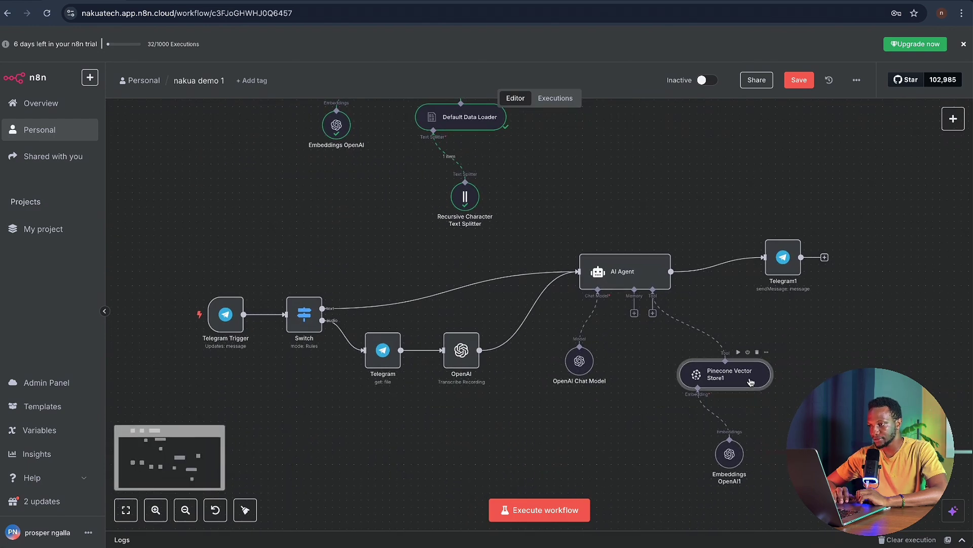
pyautogui.doubleClick(750, 382)
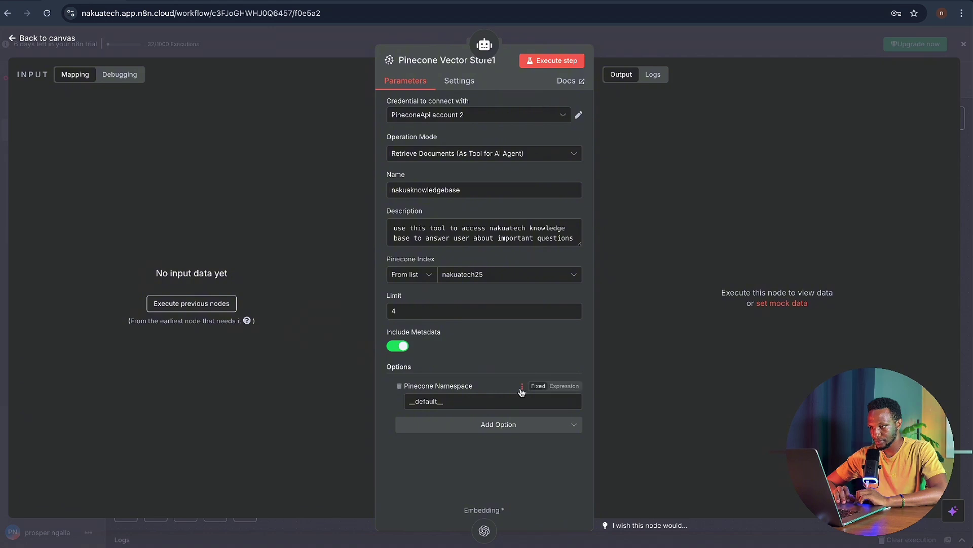
pyautogui.click(508, 403)
pyautogui.click(522, 386)
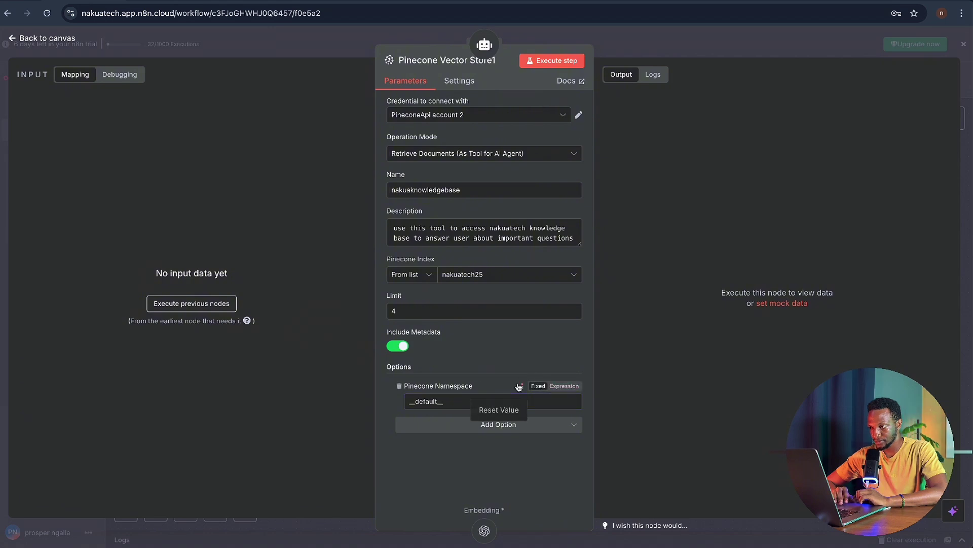
pyautogui.click(498, 410)
pyautogui.click(496, 405)
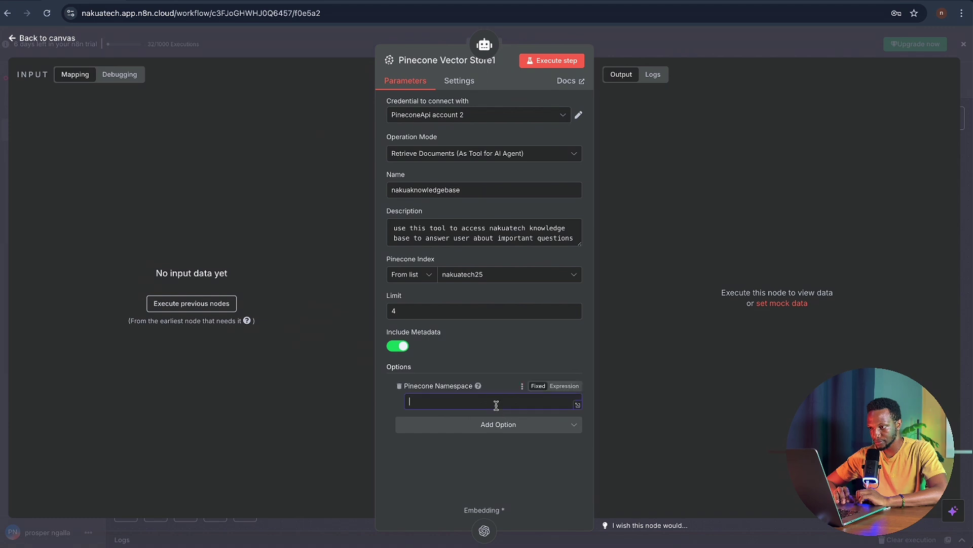
pyautogui.write('nakuademo22')
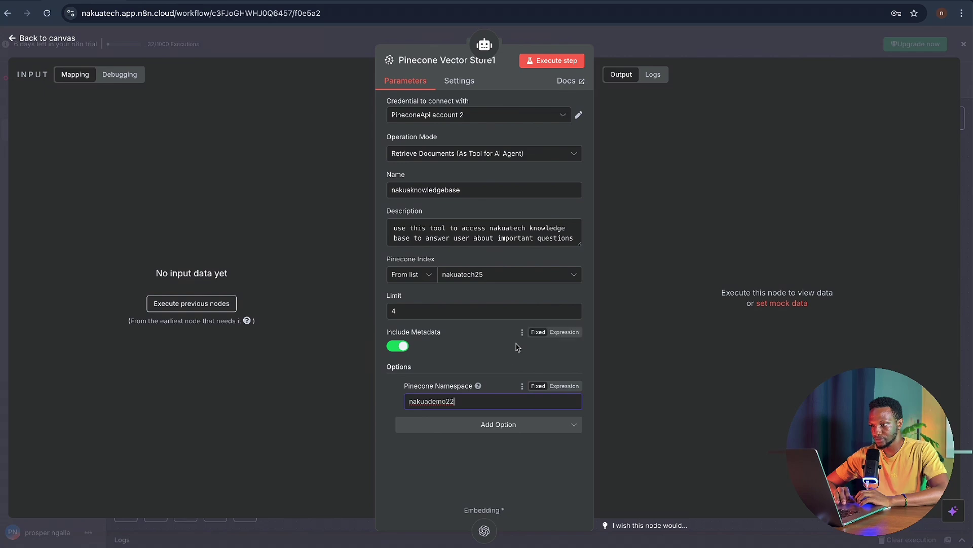
pyautogui.click(579, 37)
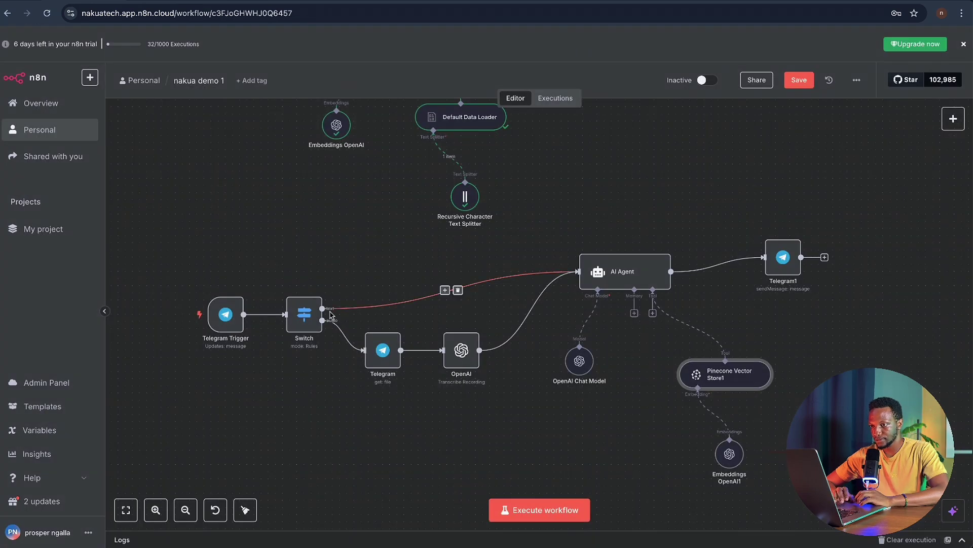
# - Start a workflow test run and send 'hello' to the bot in Telegram
pyautogui.hscroll(2, 557, 474)
pyautogui.scroll(-1, 557, 473)
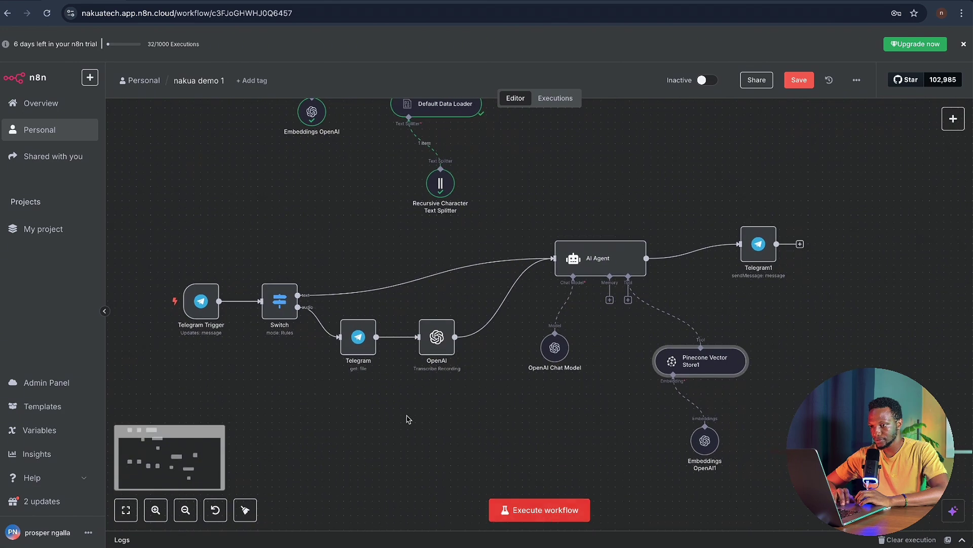
pyautogui.click(186, 274)
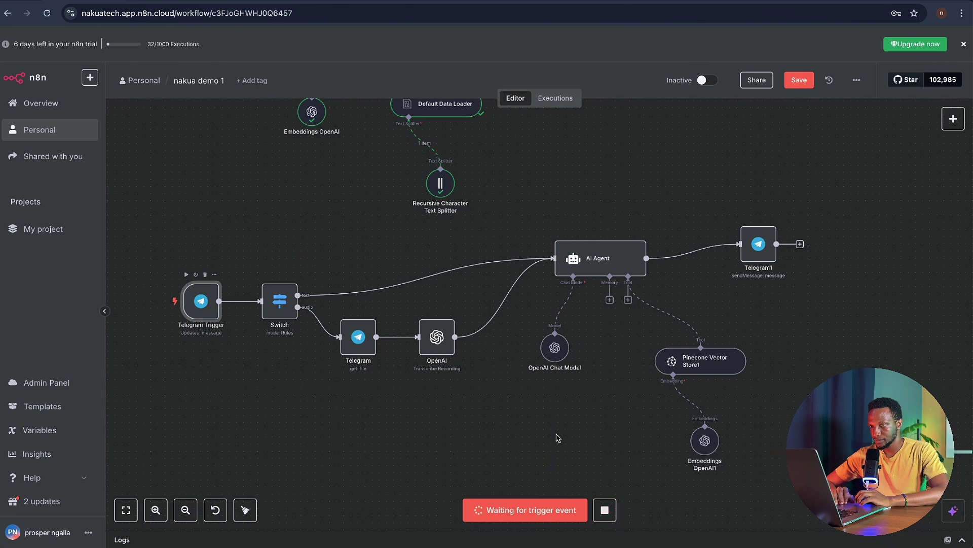
pyautogui.hotkey('ctrl', 'Right')
pyautogui.click(542, 481)
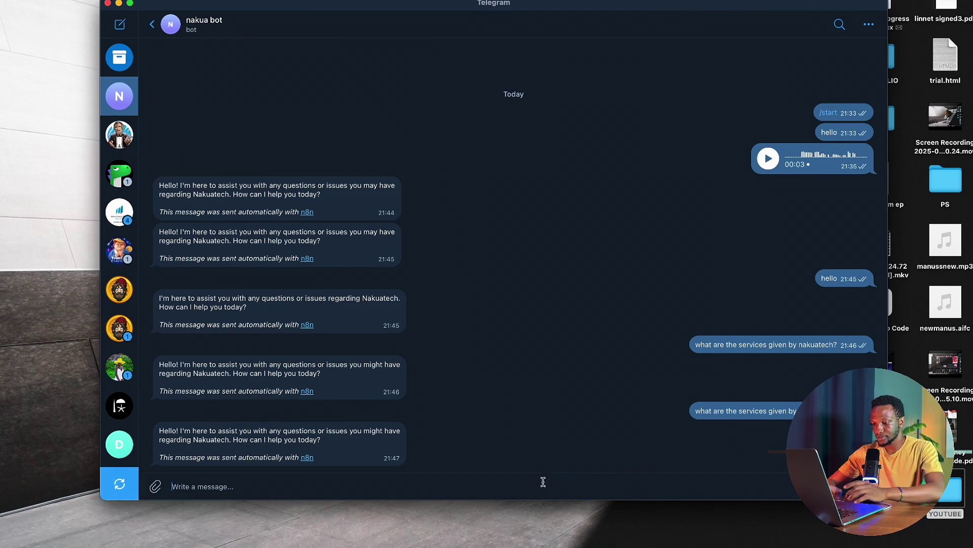
pyautogui.write('hello')
pyautogui.press('Return')
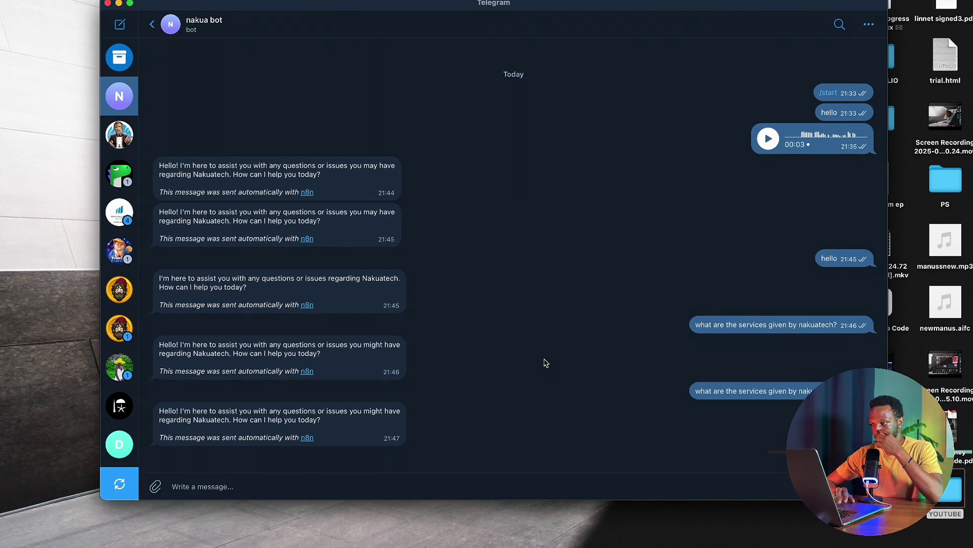
pyautogui.hotkey('ctrl', 'Left')
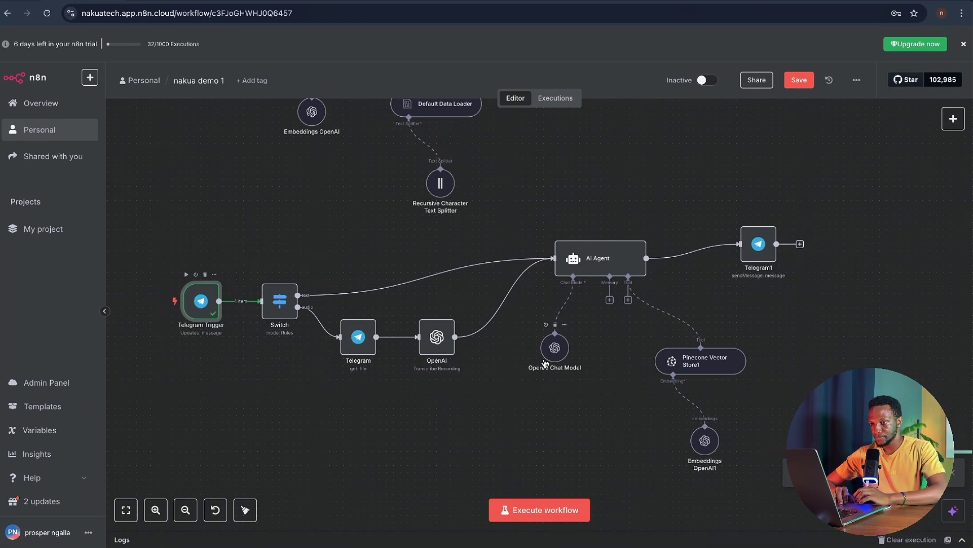
# - Run the Telegram1 step and check the bot's Nakuatech greeting in Telegram
pyautogui.click(264, 274)
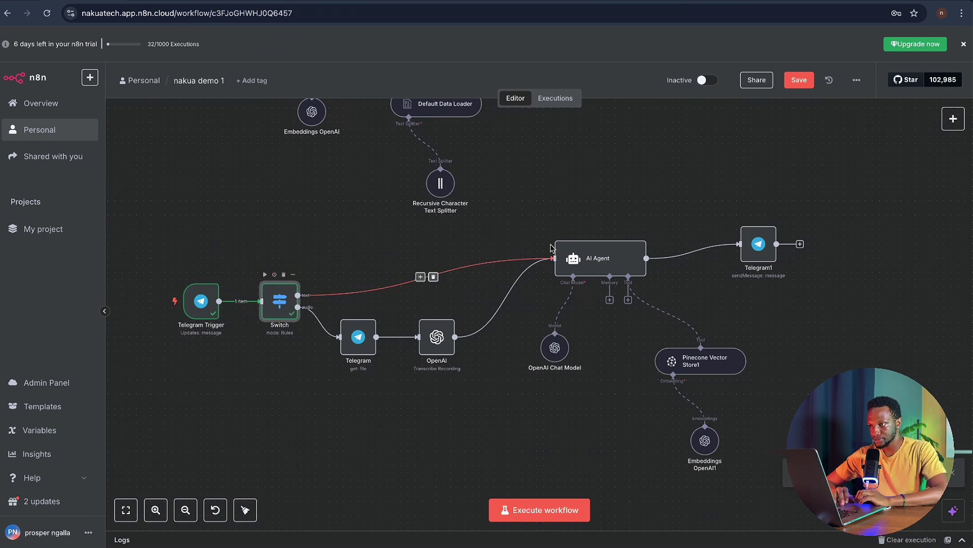
pyautogui.click(614, 231)
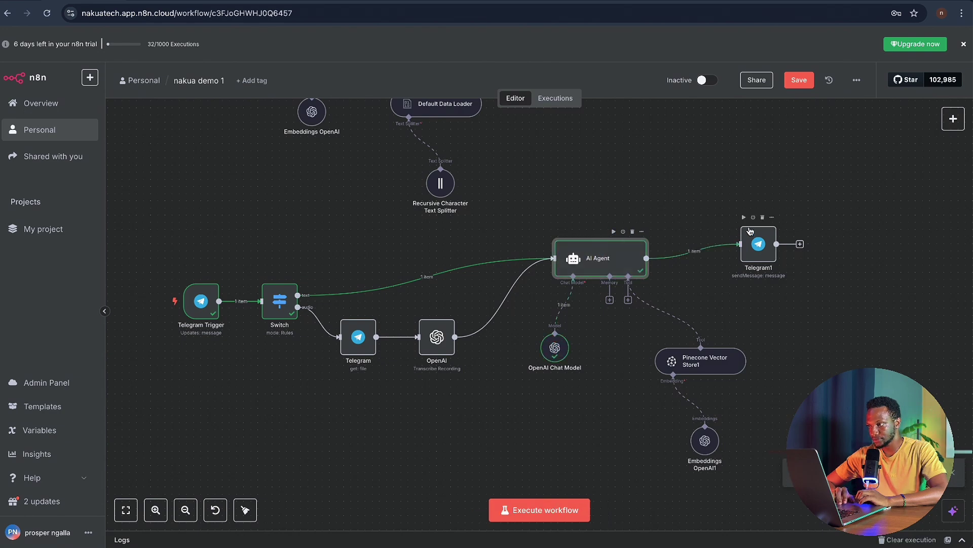
pyautogui.click(743, 218)
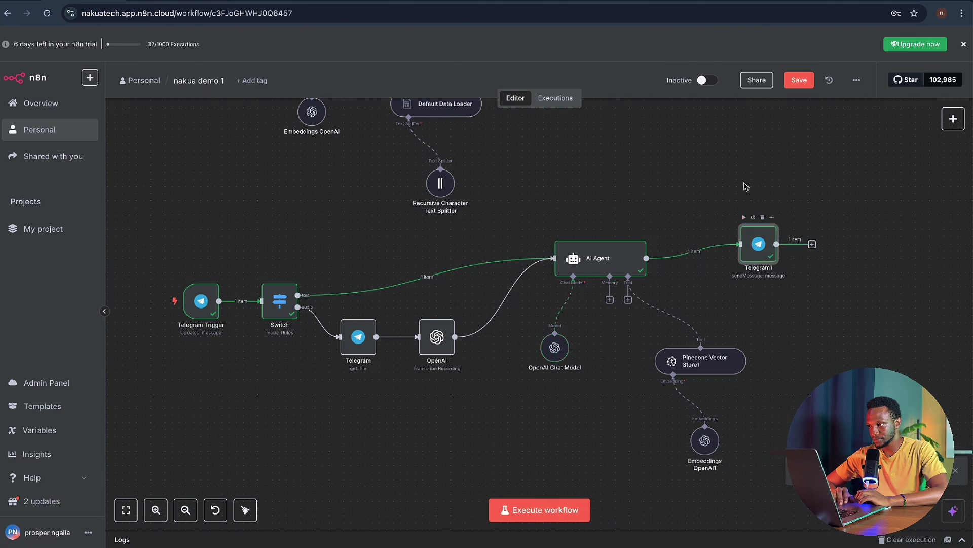
pyautogui.hotkey('ctrl', 'Right')
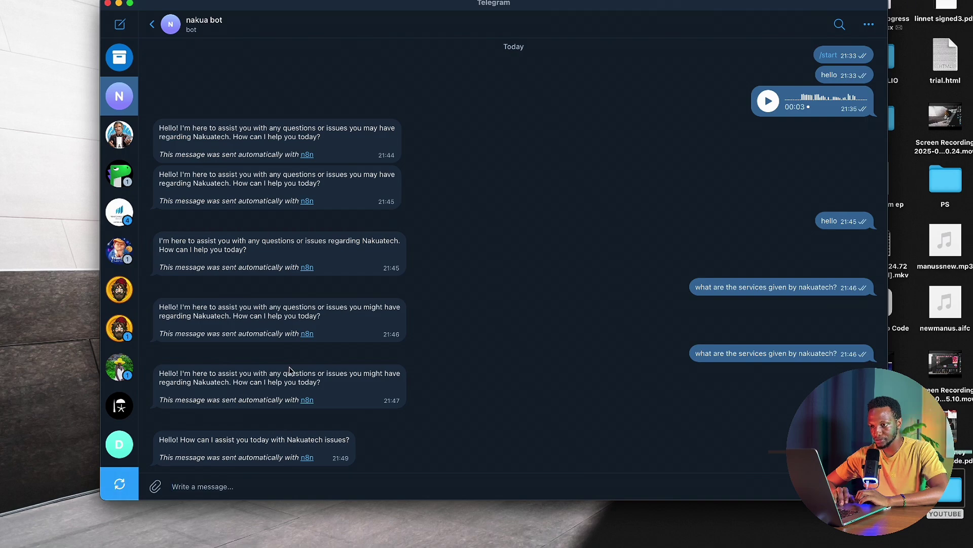
pyautogui.hotkey('ctrl', 'Left')
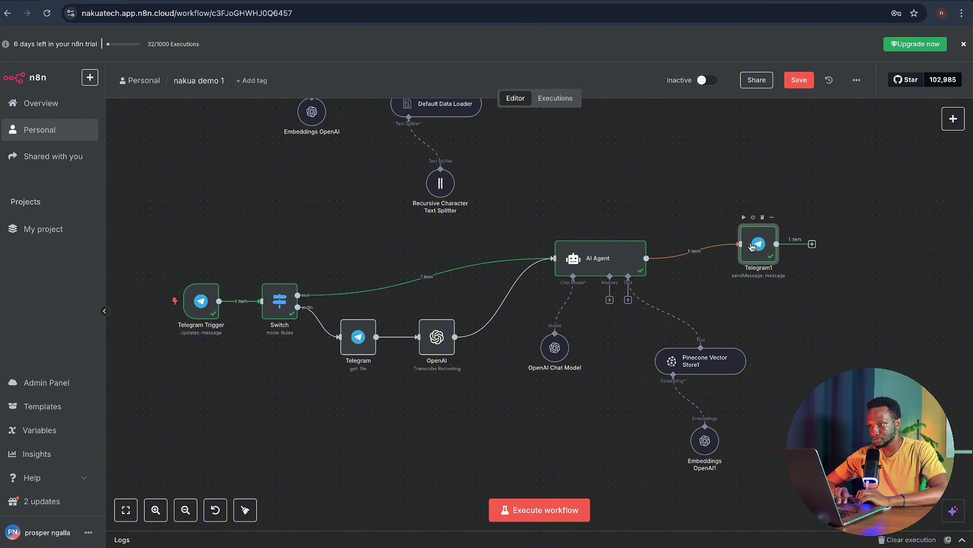
# - Flip Telegram1's Append n8n Attribution to Expression and back to Fixed
pyautogui.doubleClick(755, 246)
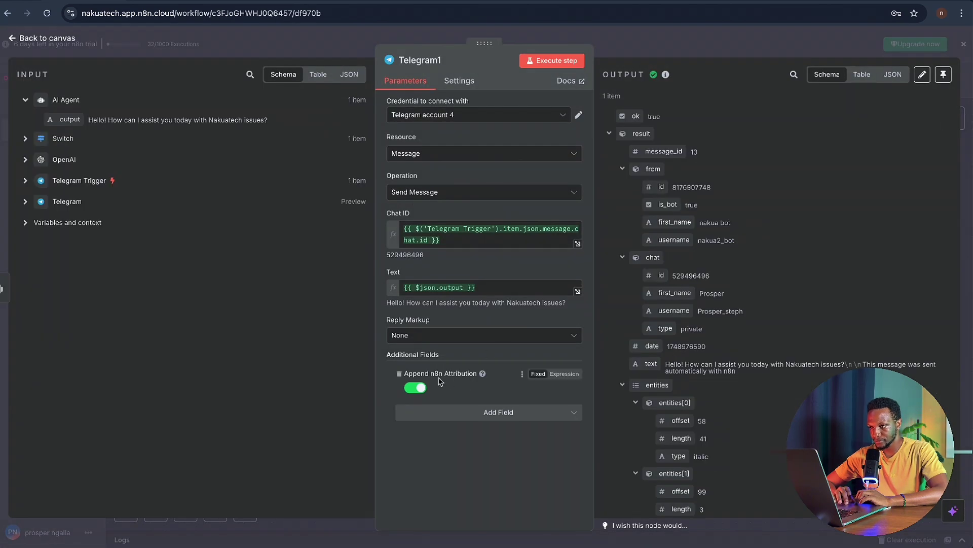
pyautogui.click(555, 375)
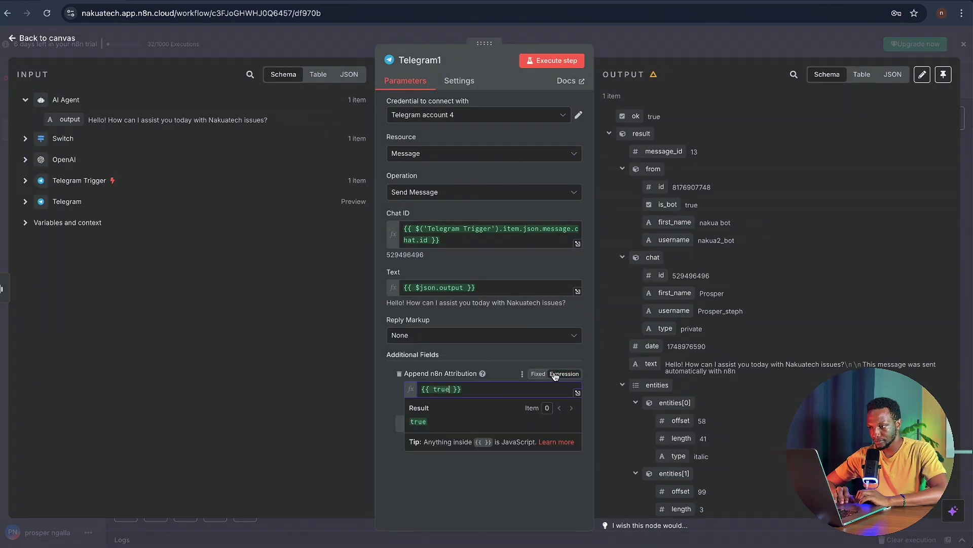
pyautogui.click(540, 375)
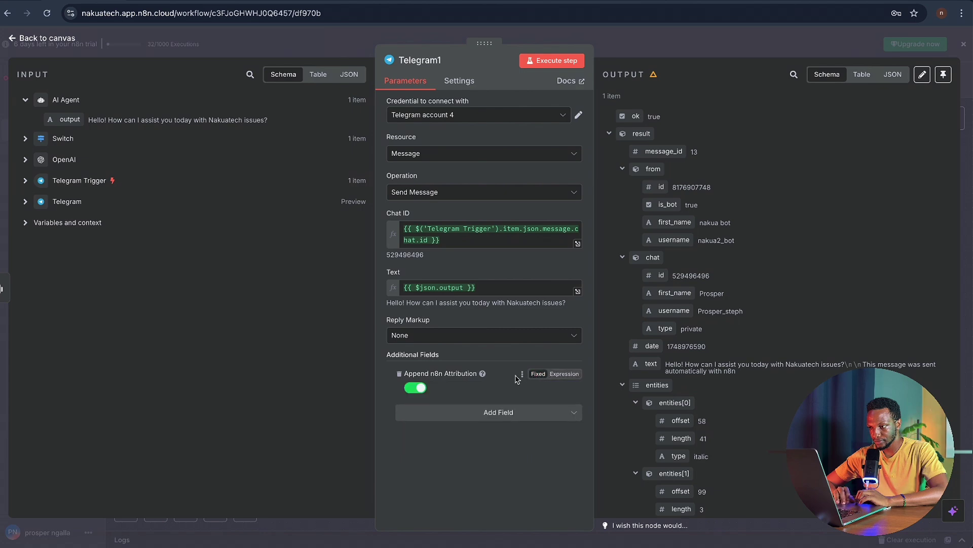
pyautogui.click(610, 37)
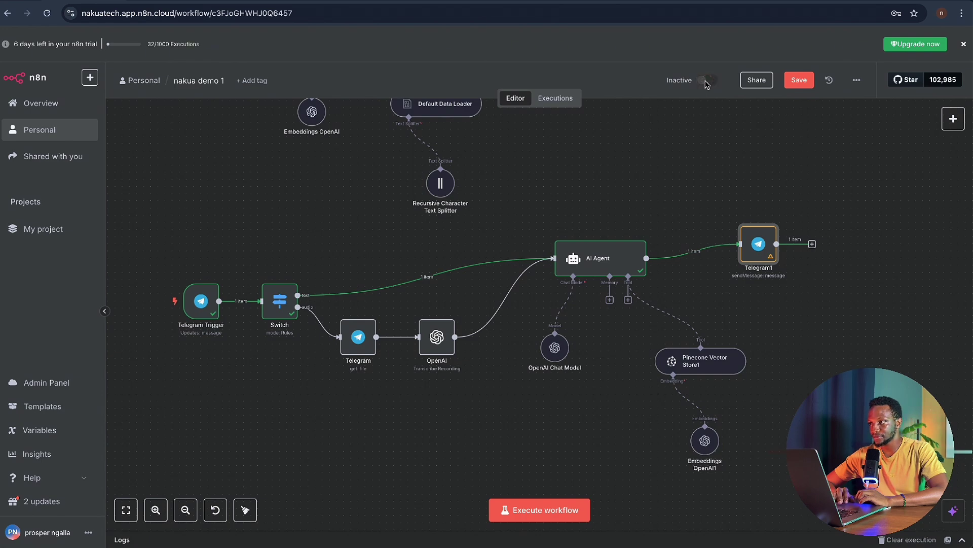
# - Activate the workflow, dismiss the activation notice, and bring up the Telegram bot chat
pyautogui.click(707, 81)
pyautogui.click(591, 318)
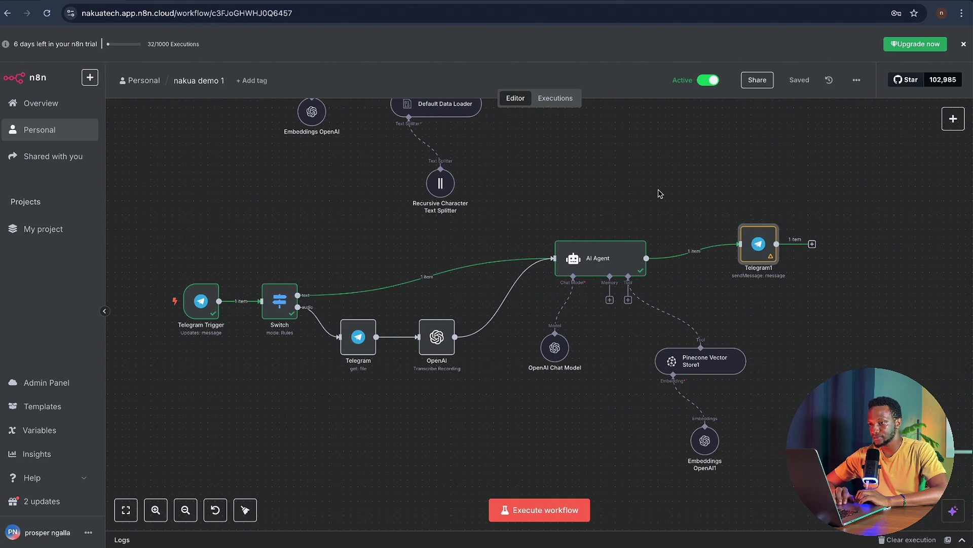
pyautogui.hotkey('ctrl', 'Right')
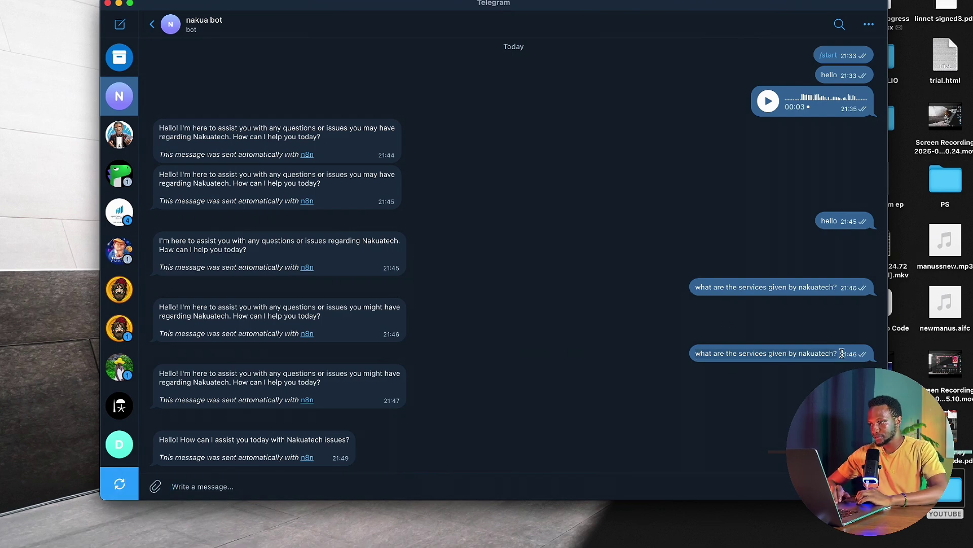
# - Ask the live bot the services question and 'what are FAQS offered by nakua tech?', then return to n8n
pyautogui.write('what are the services given by nakuatech?')
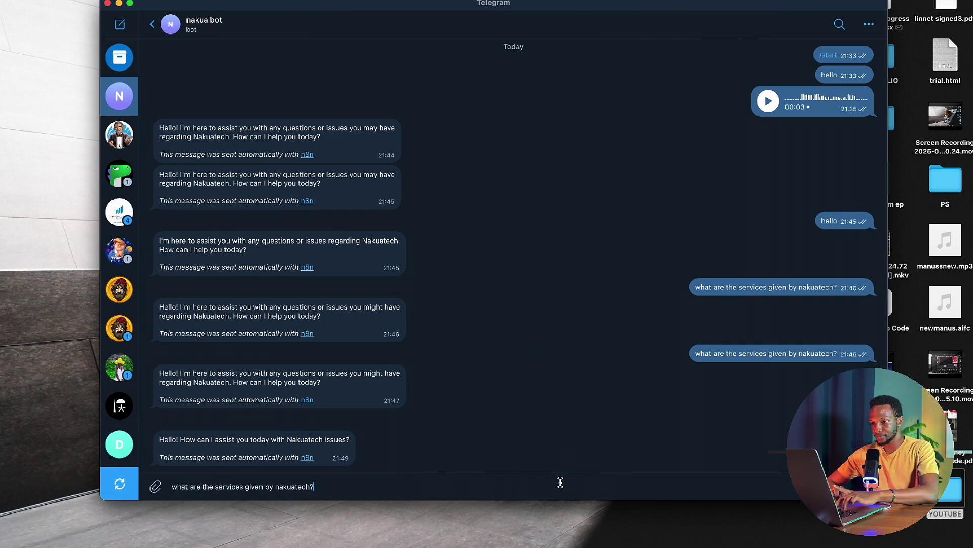
pyautogui.press('Return')
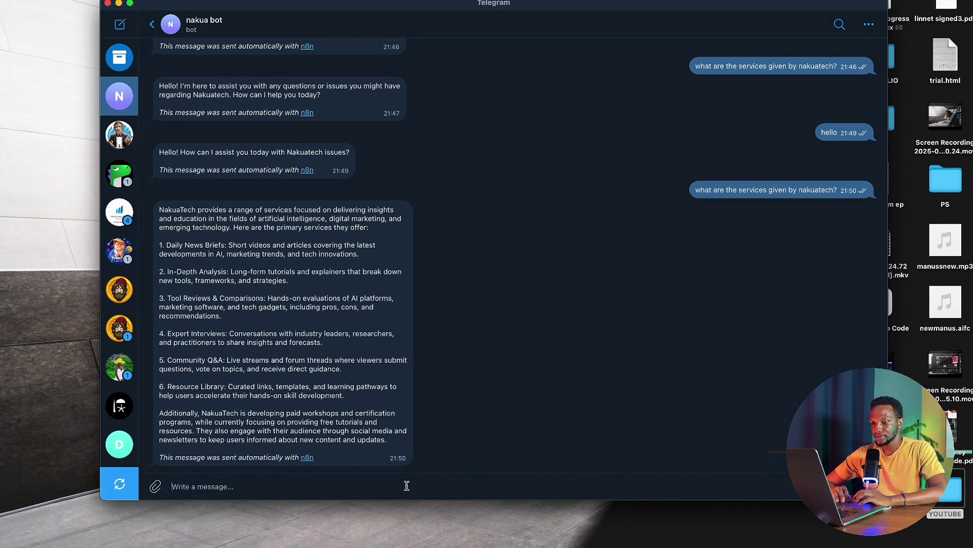
pyautogui.write('what a')
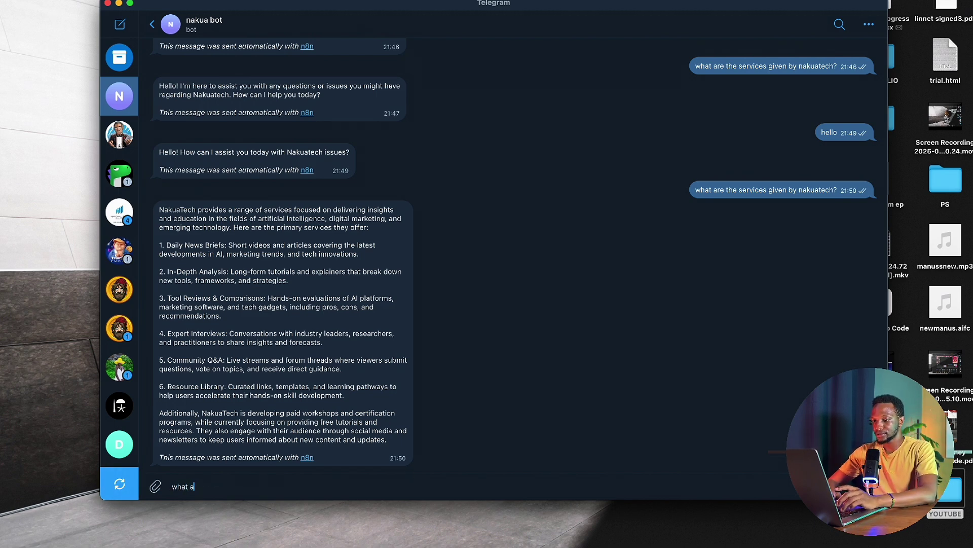
pyautogui.write('re FAQS')
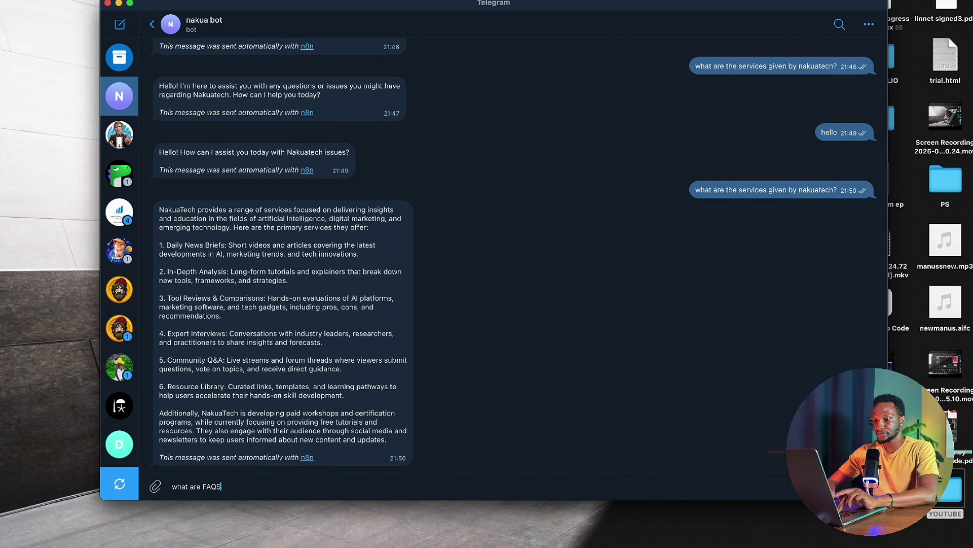
pyautogui.write(' offere')
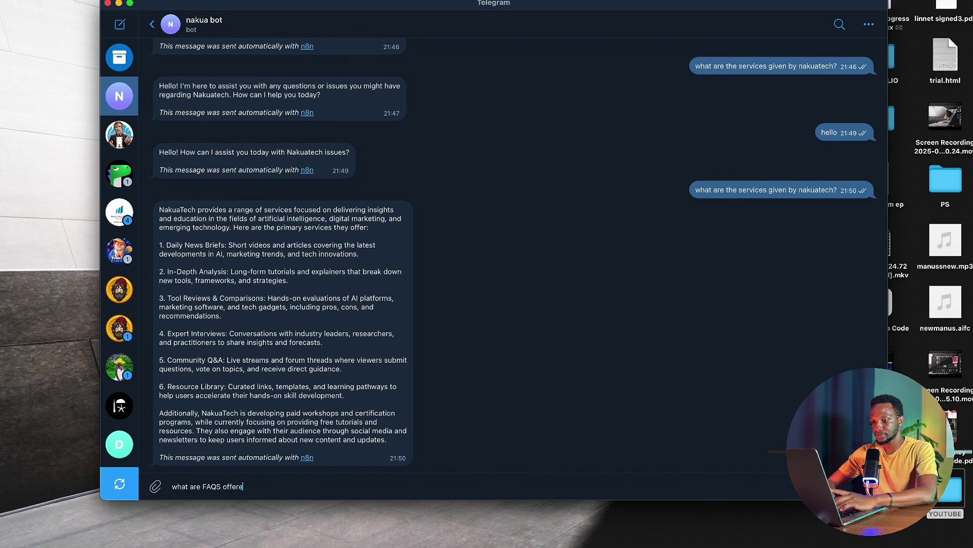
pyautogui.write('d by nakua ')
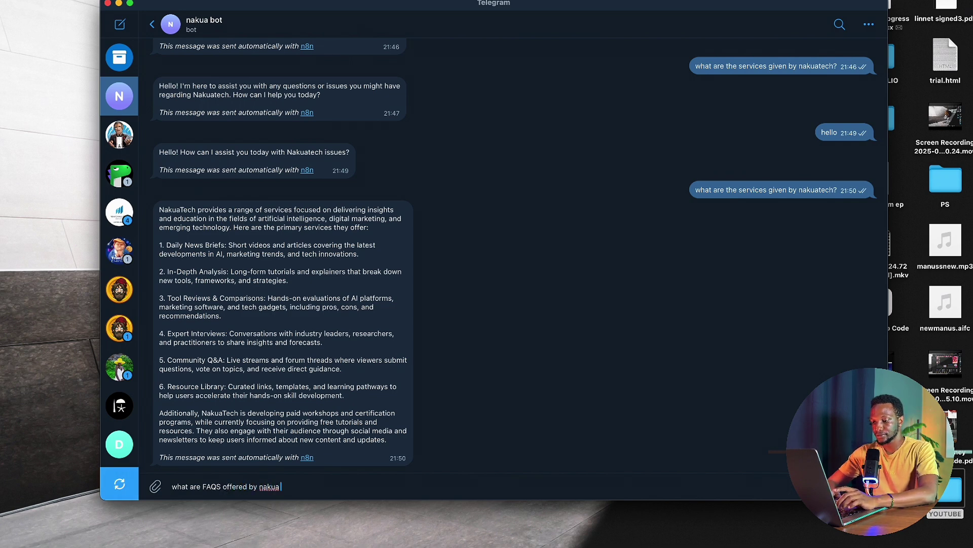
pyautogui.write('tech?')
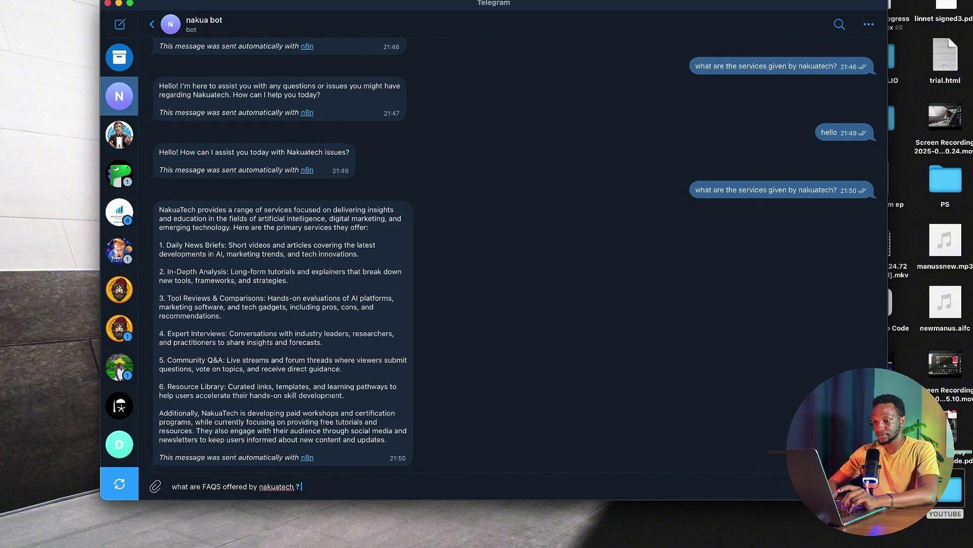
pyautogui.press('Return')
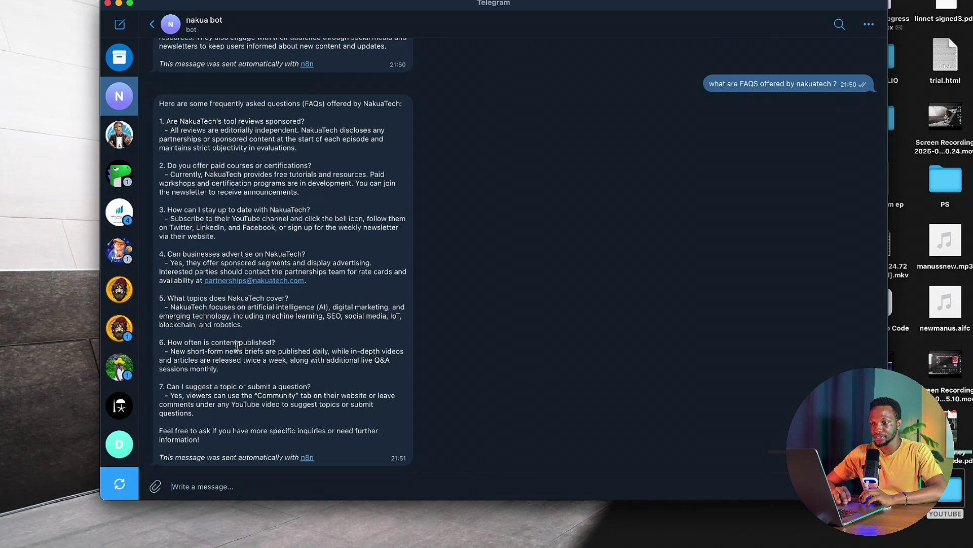
pyautogui.press('super+Tab')
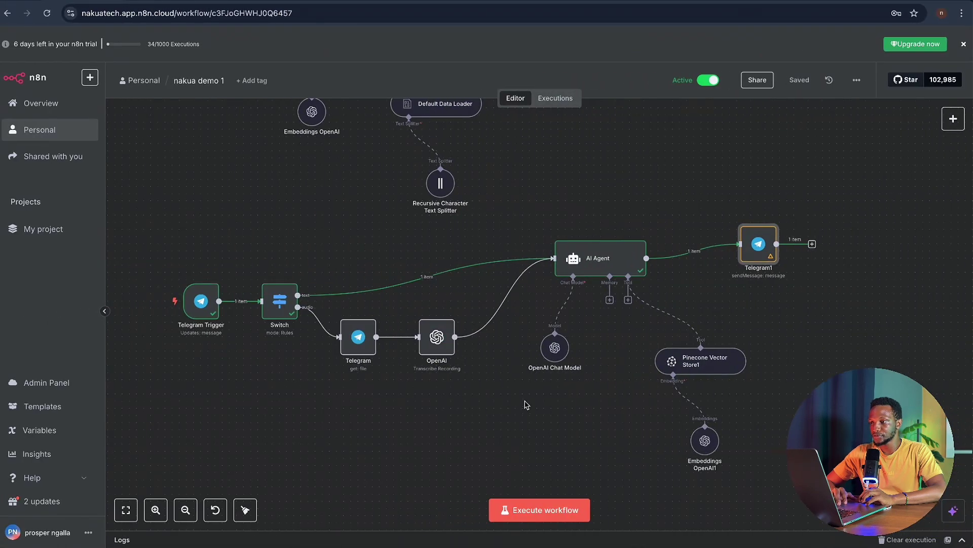
pyautogui.scroll(-3, 524, 407)
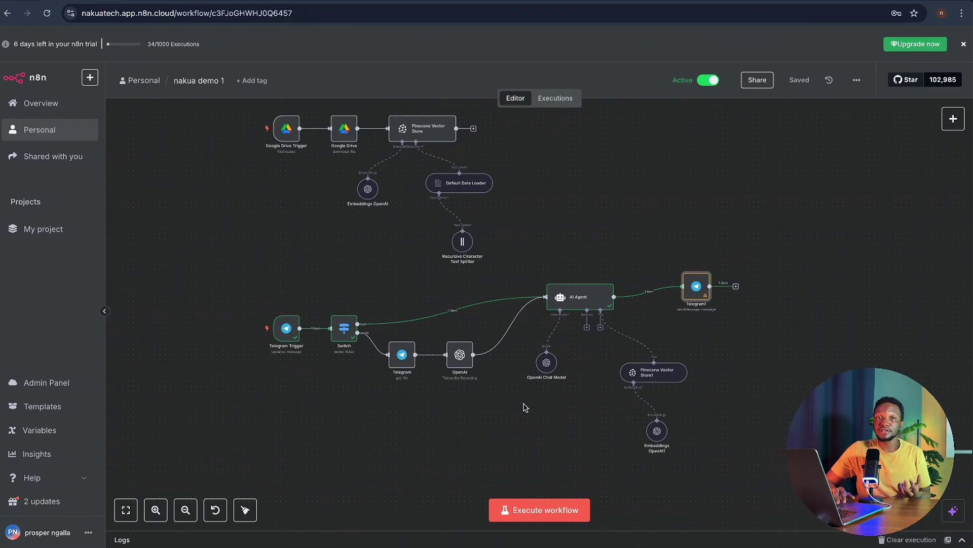
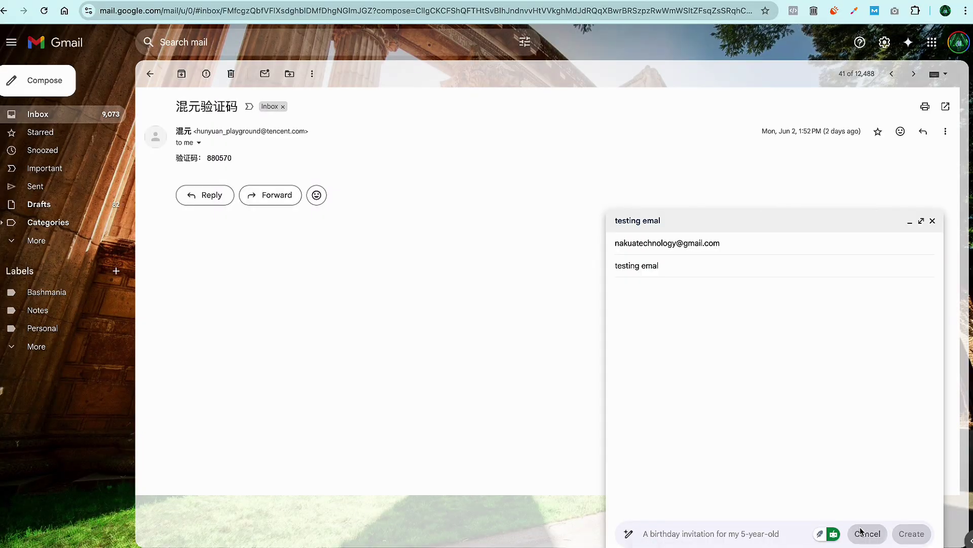
# - Write and send a test email asking which services Nakua currently offers, signed with the sender's name
pyautogui.click(616, 288)
pyautogui.write('Hello Nakua Team,')
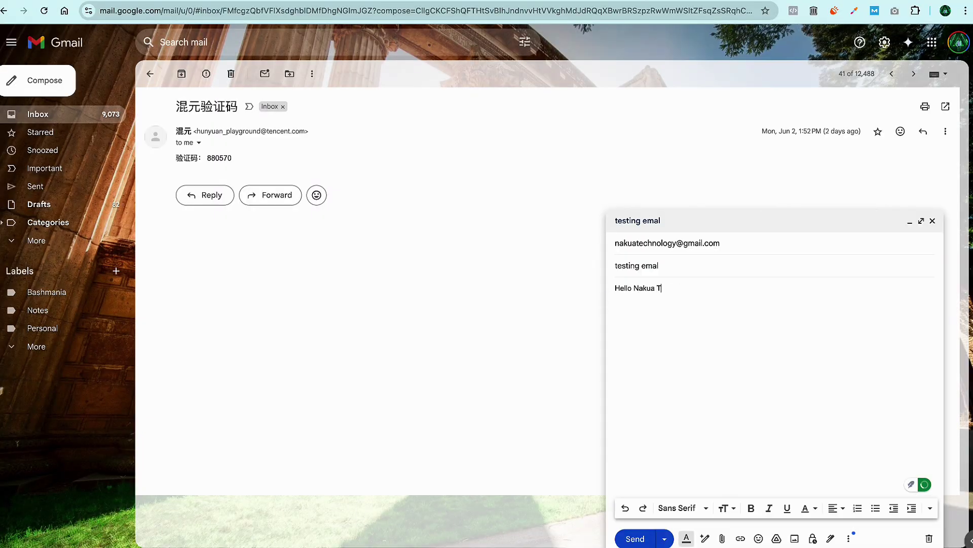
pyautogui.press('Return')
pyautogui.press('Return')
pyautogui.write('May I know the services you are currently Offering ?')
pyautogui.press('Return')
pyautogui.press('Return')
pyautogui.write('Regards')
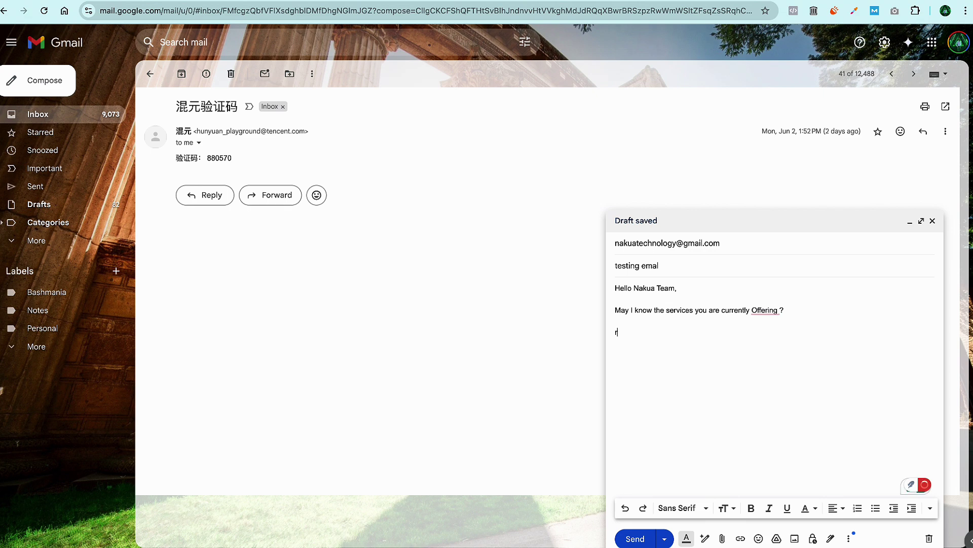
pyautogui.press('Return')
pyautogui.hotkey('ctrl', 'Return')
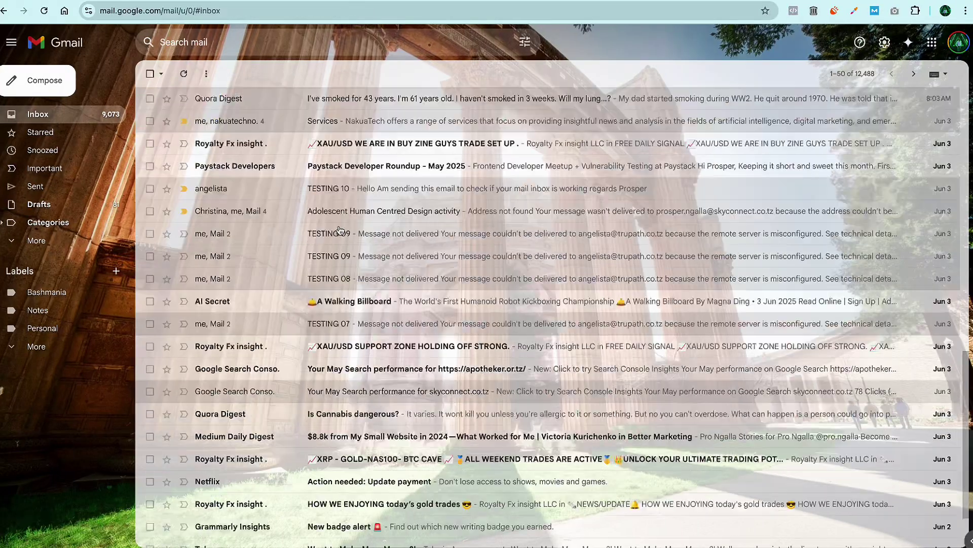
# - Read the automated replies in the Services thread and the Policy thread
pyautogui.click(398, 308)
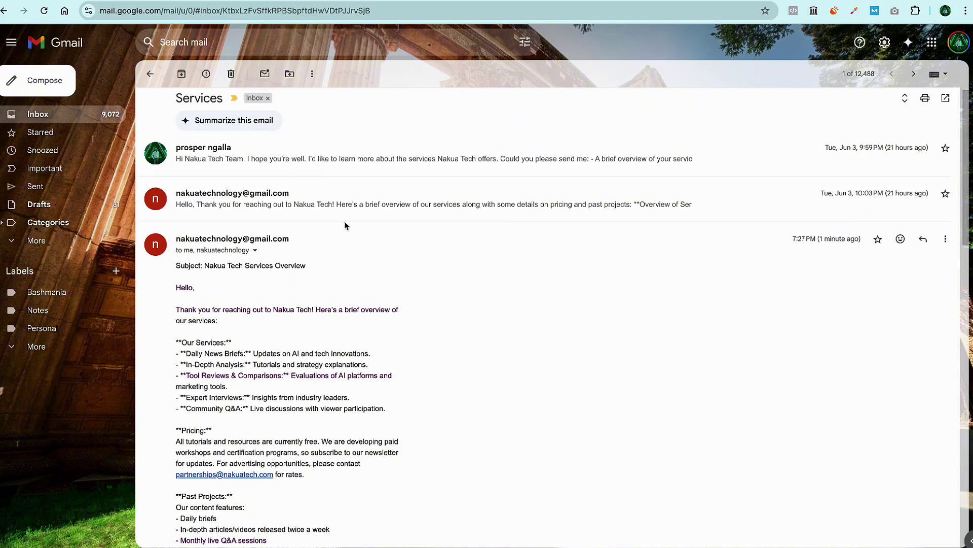
pyautogui.scroll(-15, 425, 298)
pyautogui.scroll(-3, 426, 298)
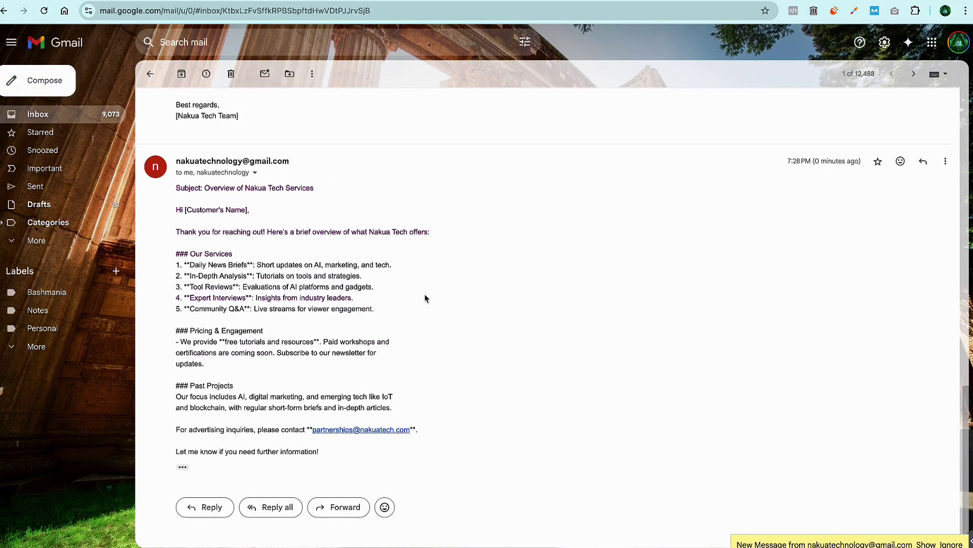
pyautogui.scroll(3, 249, 409)
pyautogui.click(150, 74)
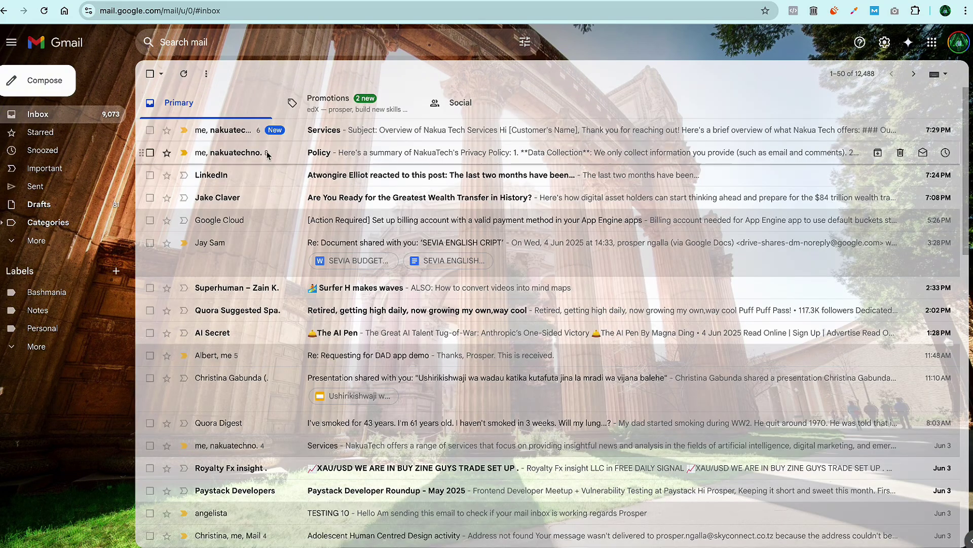
pyautogui.click(267, 153)
pyautogui.scroll(-1, 398, 305)
pyautogui.scroll(-10, 398, 305)
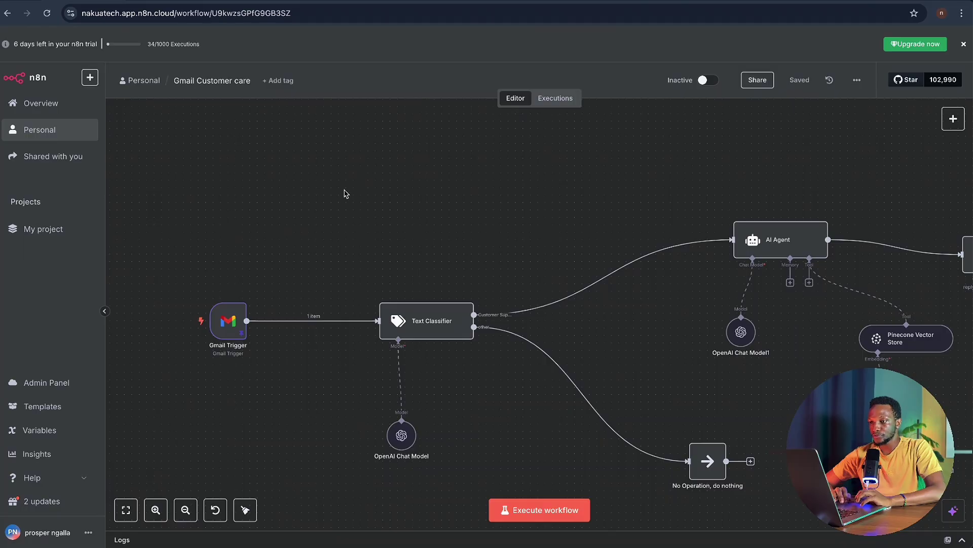
pyautogui.scroll(-2, 452, 242)
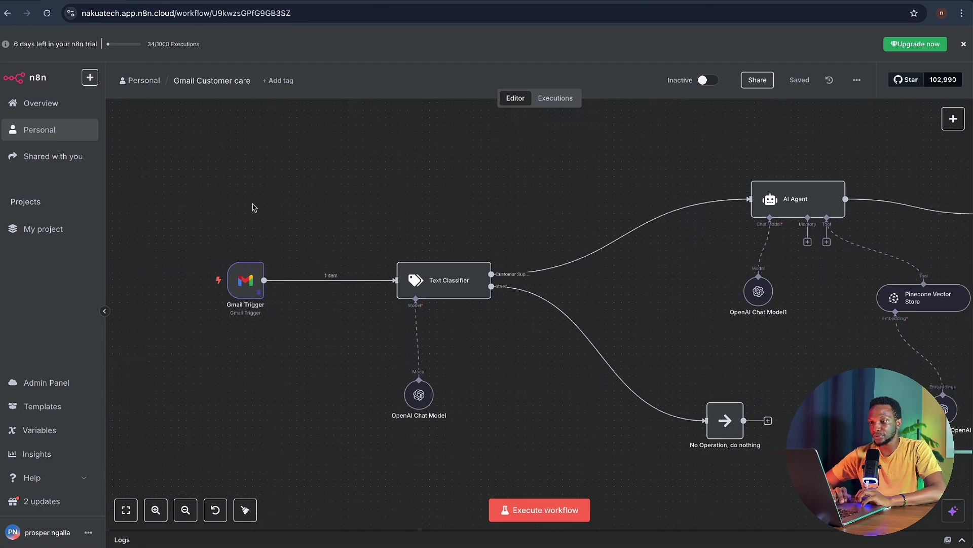
pyautogui.hscroll(-3, 252, 208)
pyautogui.scroll(-2, 347, 201)
pyautogui.hscroll(-2, 348, 202)
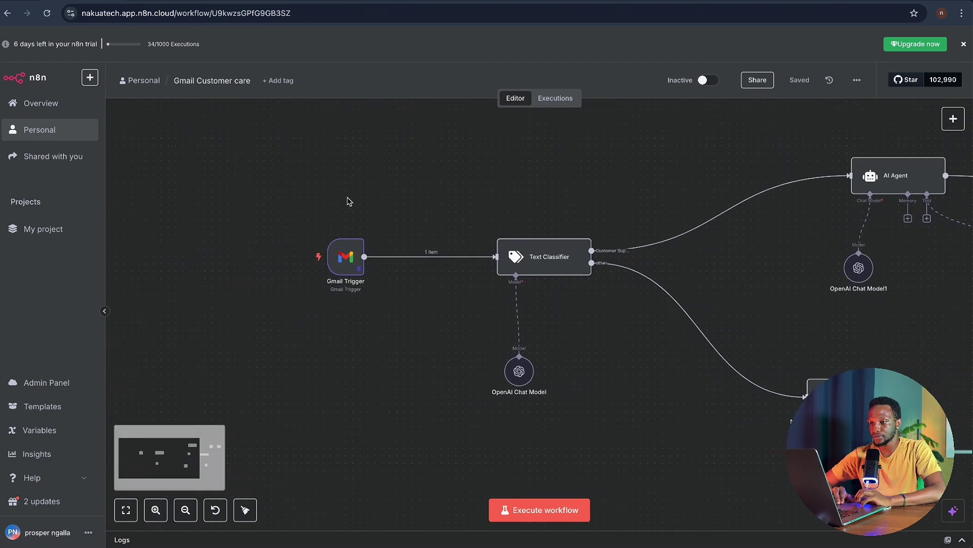
pyautogui.moveTo(348, 264)
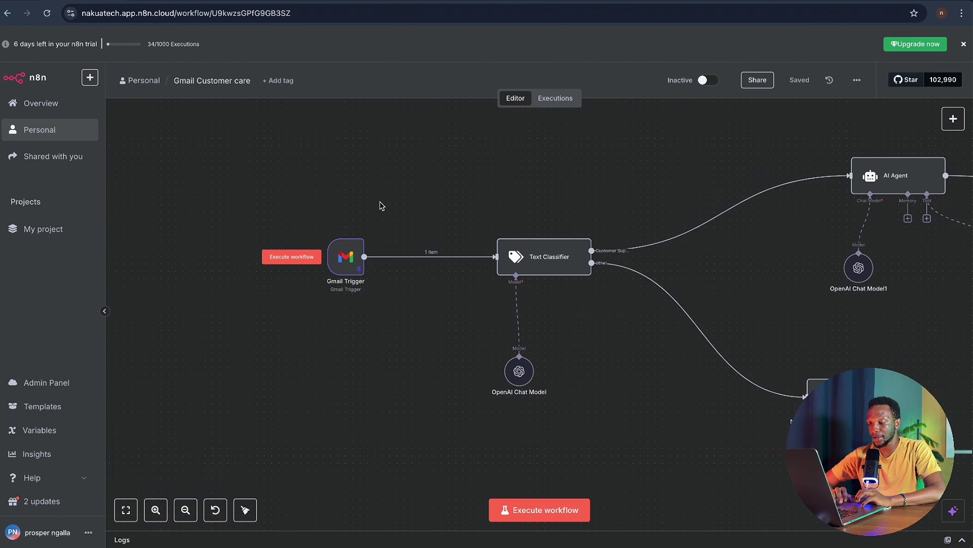
pyautogui.scroll(3, 344, 260)
pyautogui.scroll(2, 345, 259)
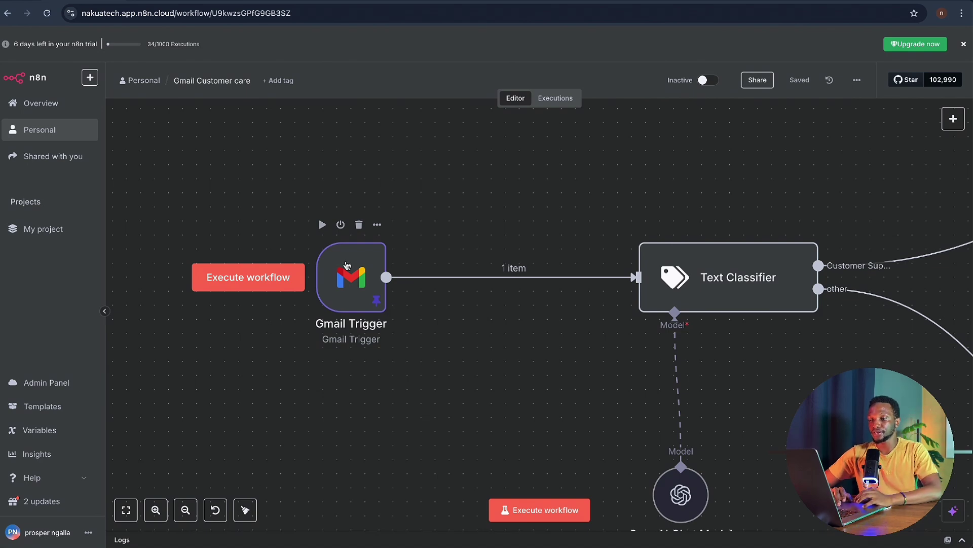
# - Open the Gmail Trigger node and scroll through its pinned 'Services' sample email output
pyautogui.doubleClick(348, 273)
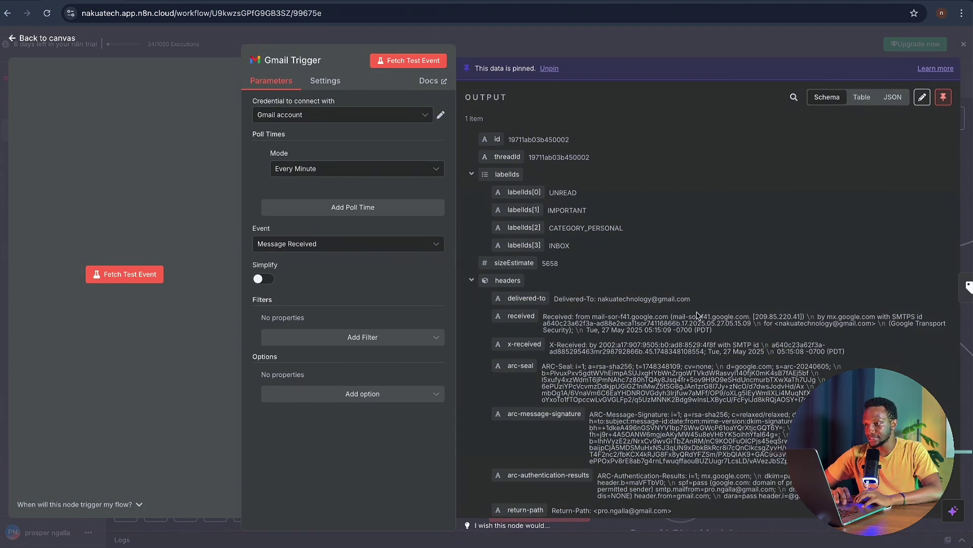
pyautogui.scroll(-1, 746, 387)
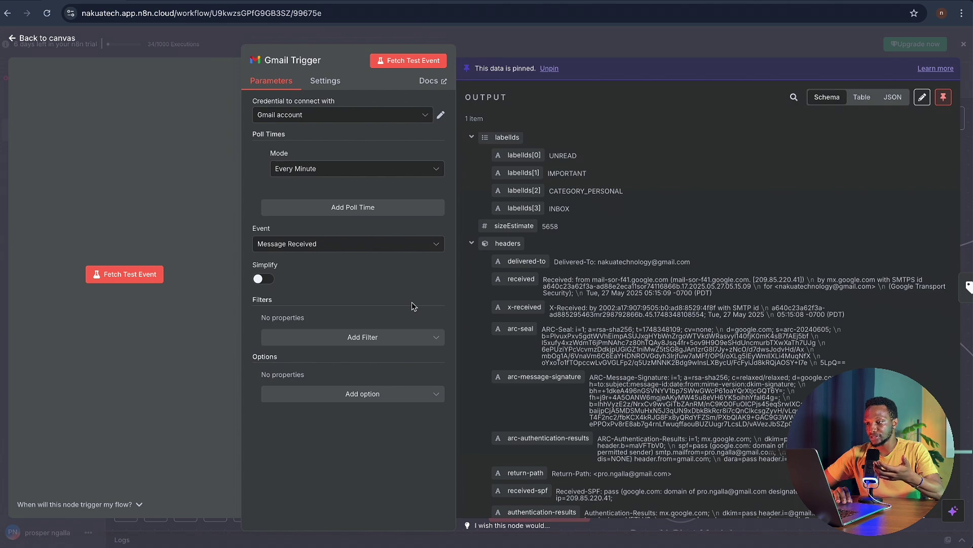
pyautogui.scroll(-5, 535, 359)
pyautogui.scroll(-3, 535, 359)
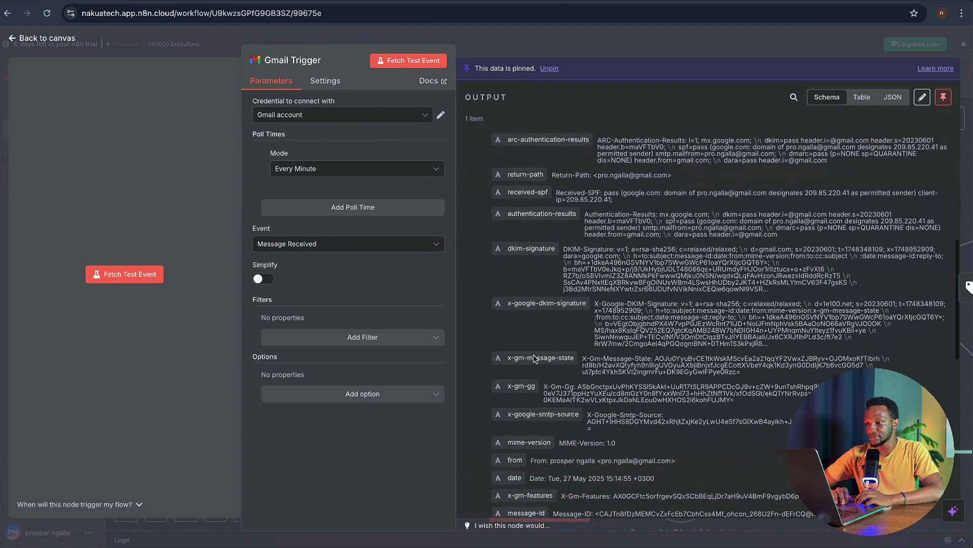
pyautogui.scroll(-5, 534, 359)
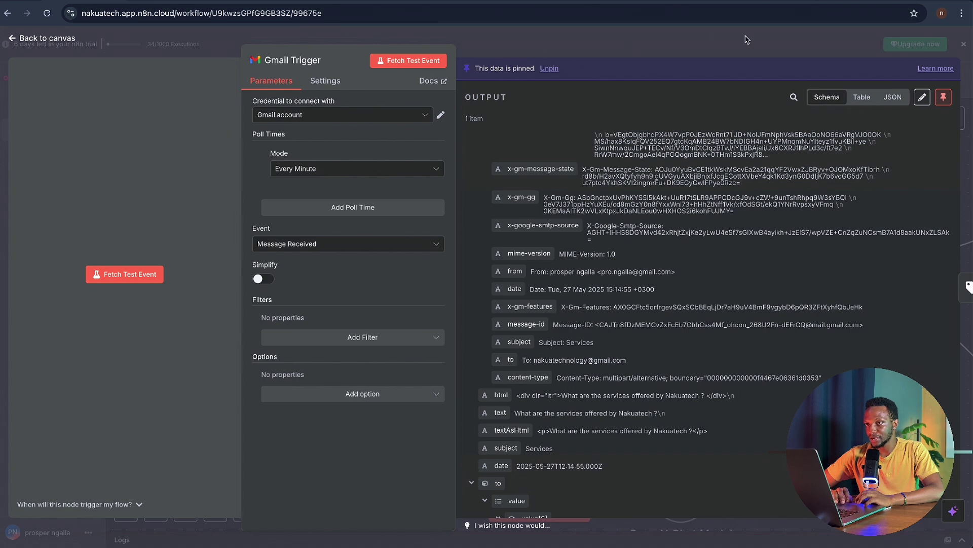
# - Load Gmail in a new browser tab, then return to the Gmail Customer care workflow tab
pyautogui.hotkey('ctrl', 't')
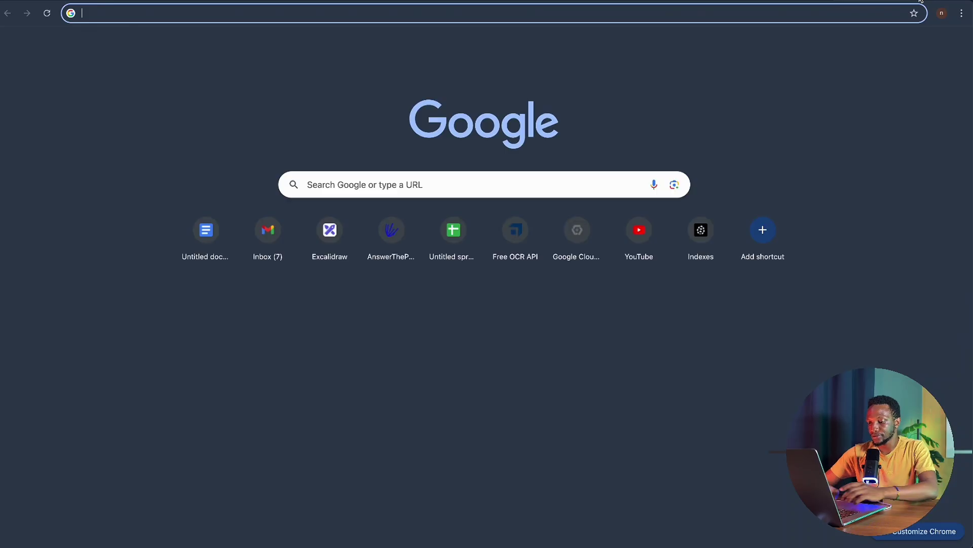
pyautogui.write('gmail')
pyautogui.press('Return')
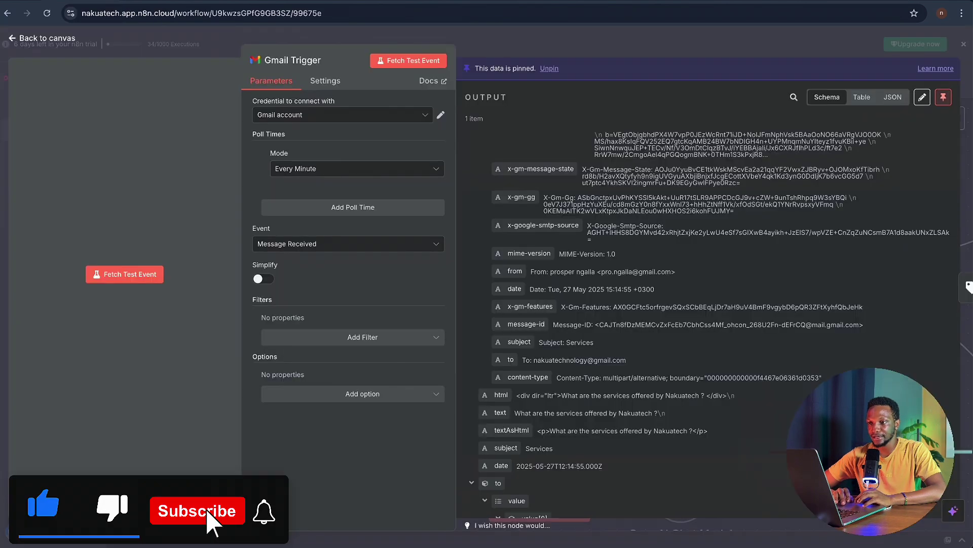
pyautogui.click(111, 1)
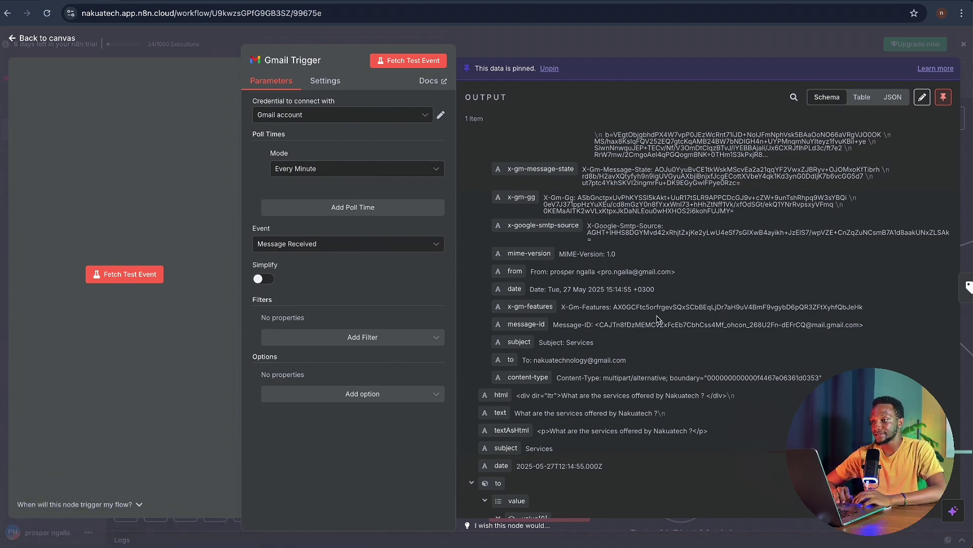
# - Unpin the Gmail Trigger's sample and fetch a fresh test event returning one 'Services' email
pyautogui.scroll(-5, 657, 318)
pyautogui.scroll(15, 658, 317)
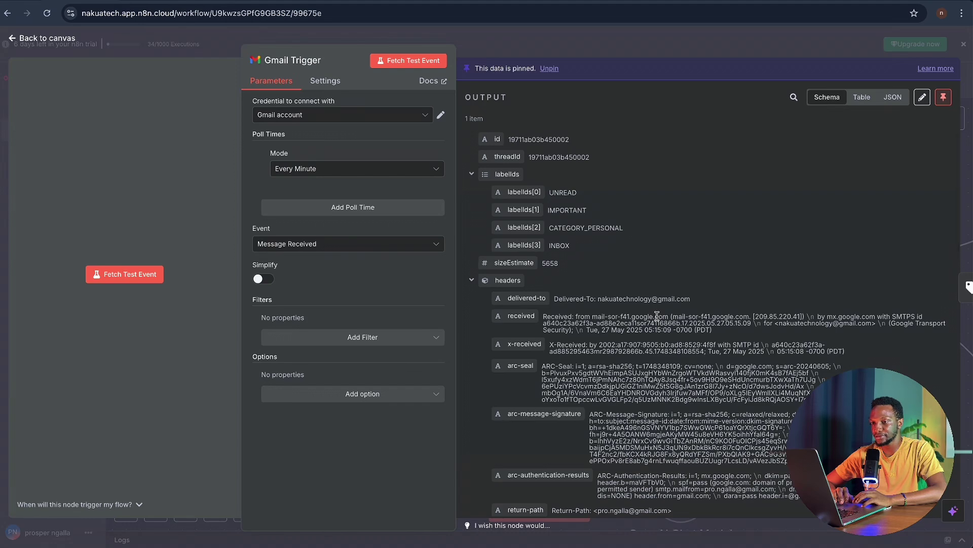
pyautogui.click(943, 97)
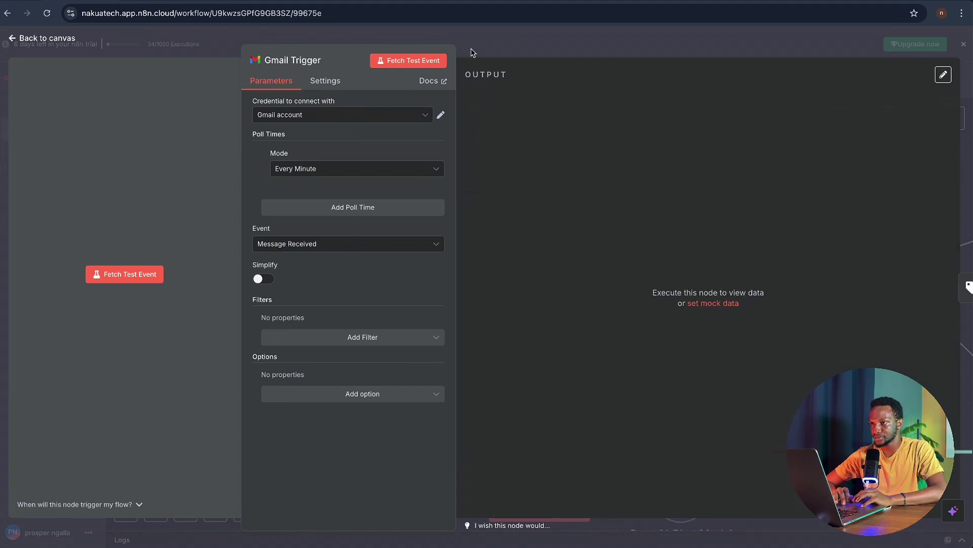
pyautogui.click(430, 64)
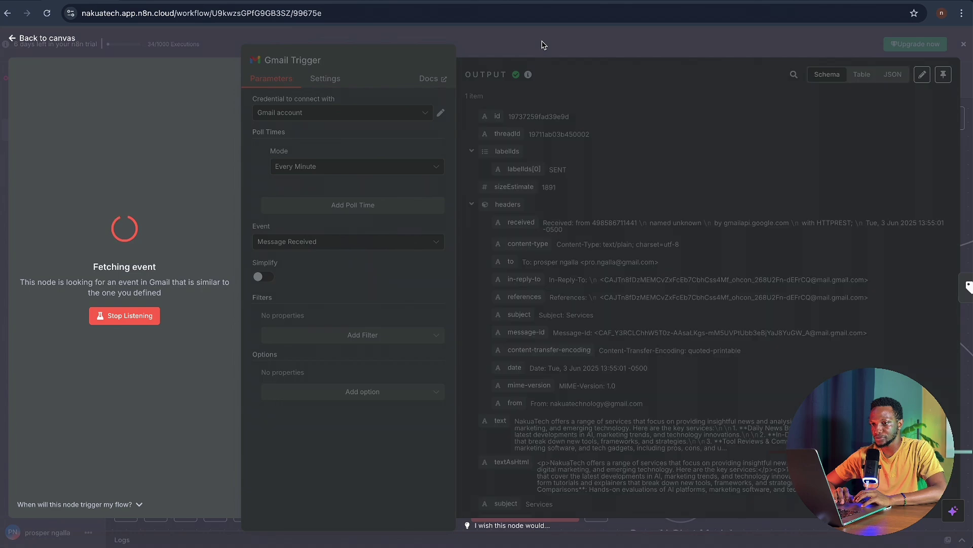
pyautogui.scroll(-1, 651, 358)
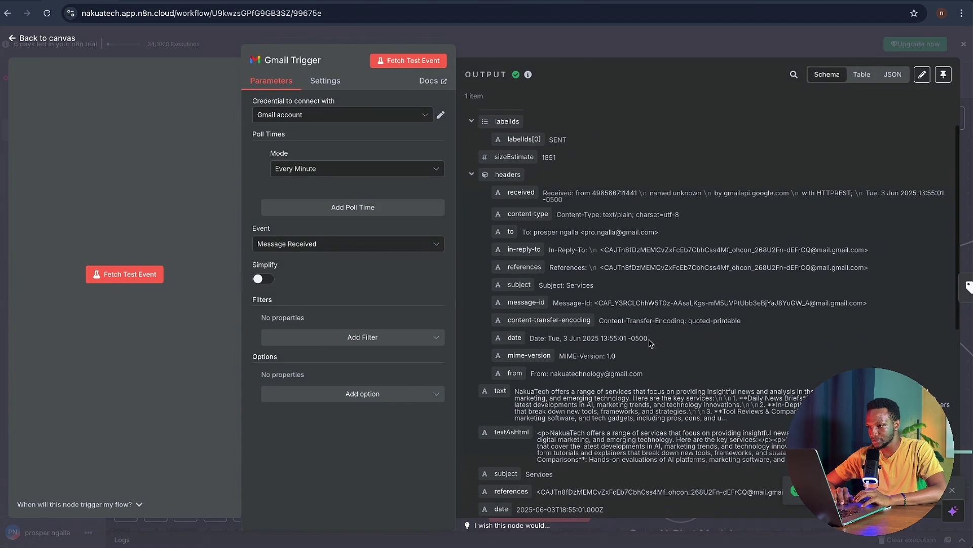
pyautogui.scroll(-1, 657, 424)
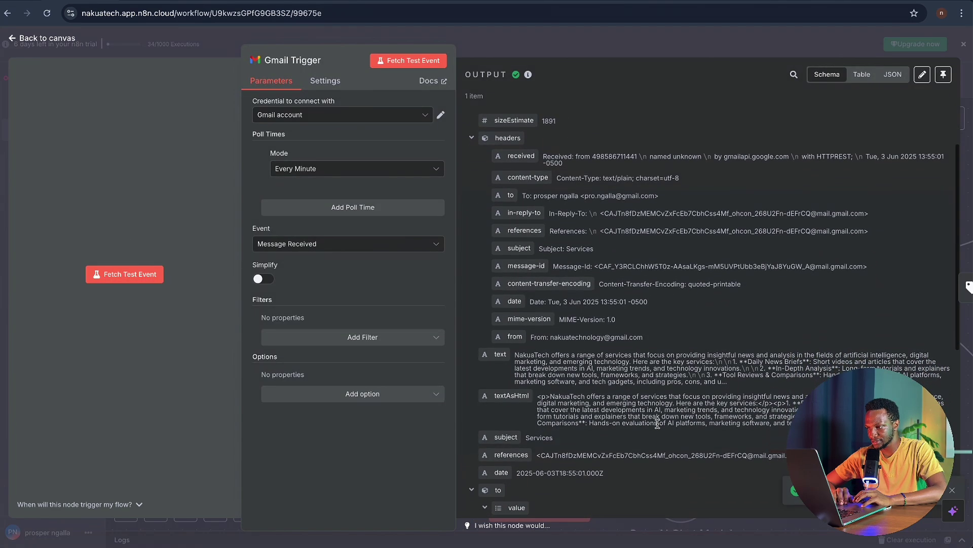
pyautogui.scroll(-8, 657, 424)
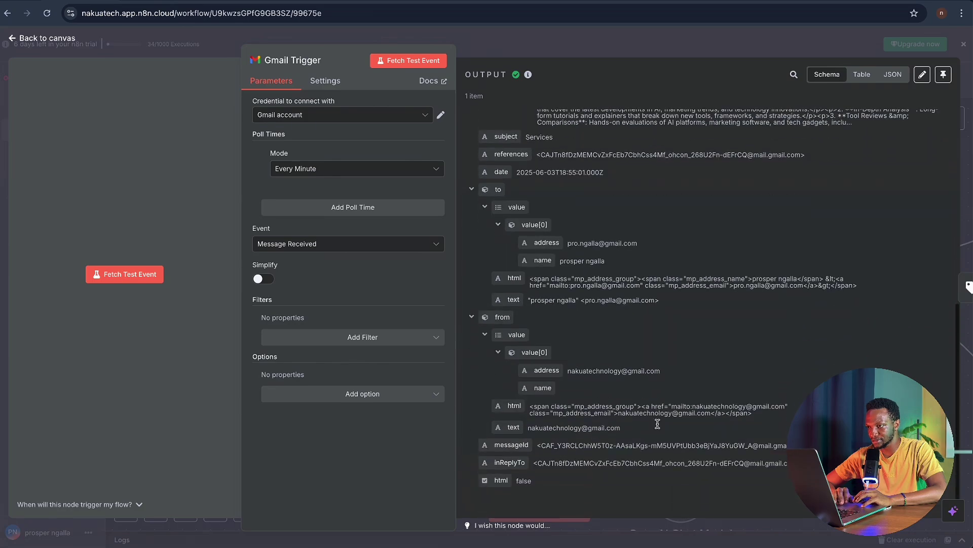
pyautogui.scroll(10, 659, 428)
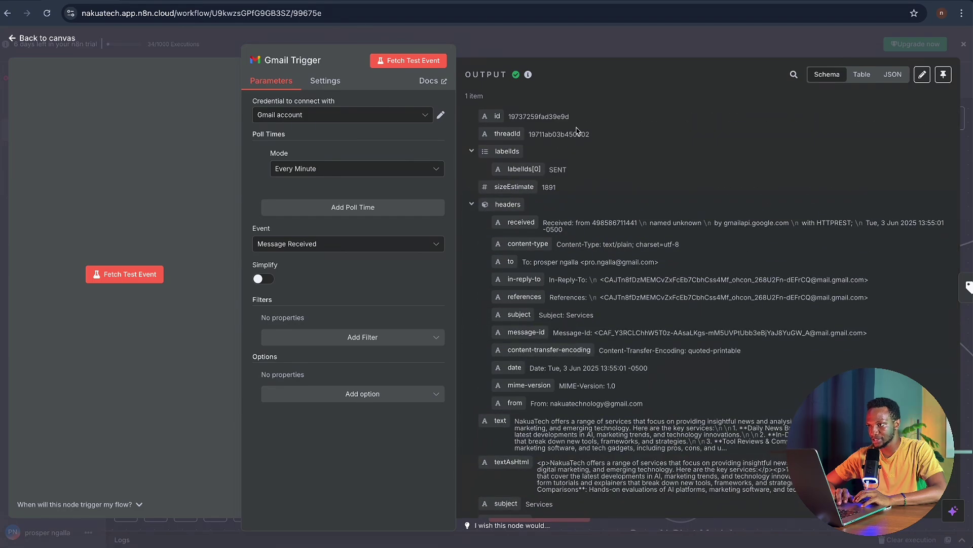
pyautogui.click(541, 49)
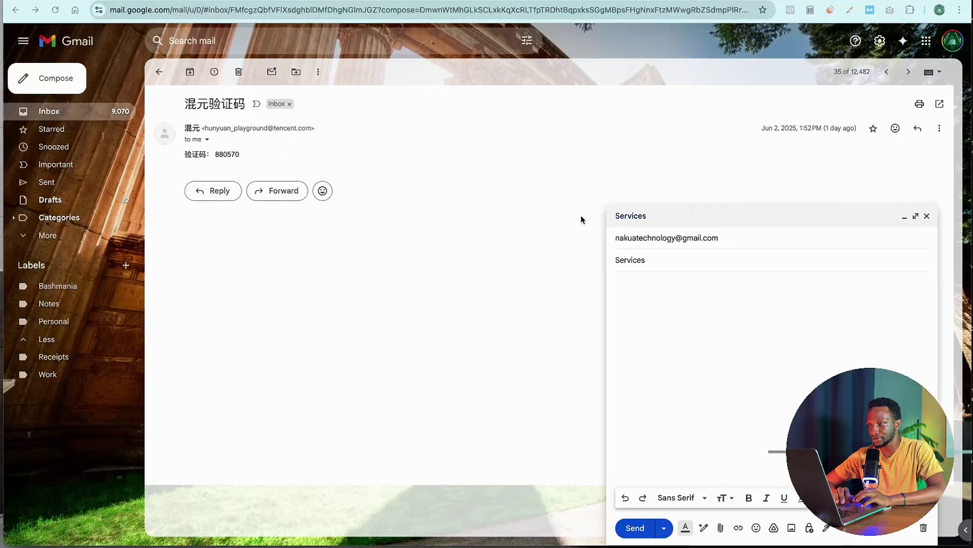
# - Paste the prepared services inquiry into a new email and send it
pyautogui.click(641, 330)
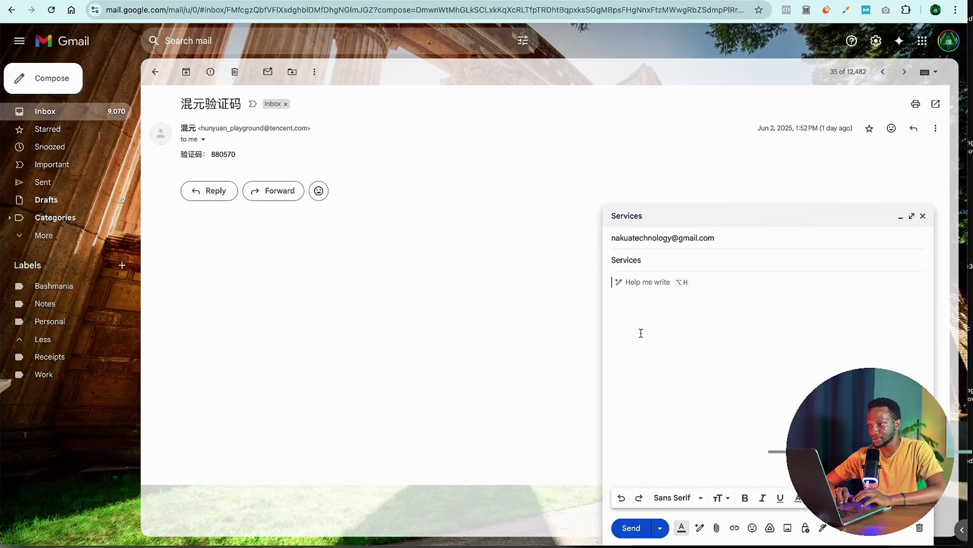
pyautogui.write("Hi Nakua Tech Team,  I hope you're well. I'd like to learn more about the services Nakua Tech offers. Could you please send me:  A brief overview of your services Any pricing or engagement details Examples of past projects, if available  Thank you for your time. I look forward to hearing from you.  Best regards,")
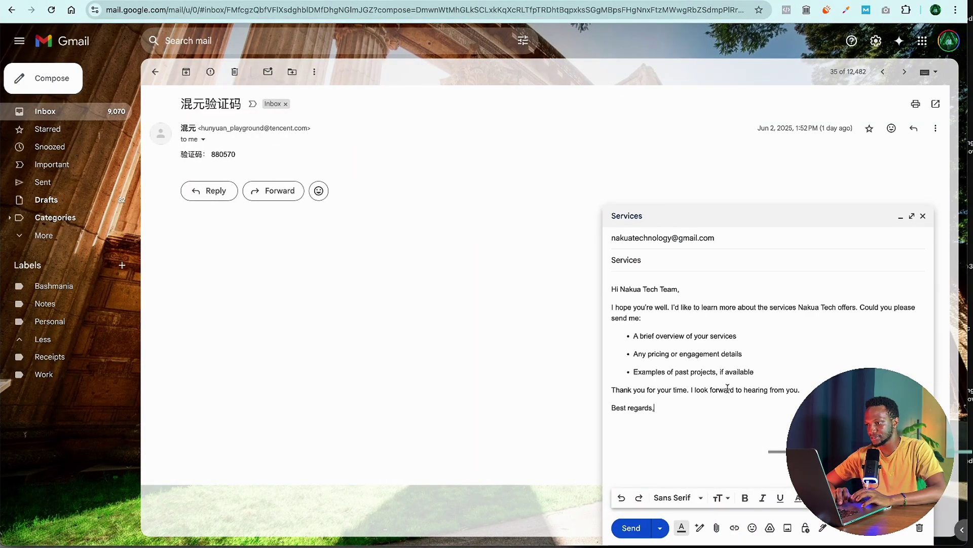
pyautogui.click(633, 528)
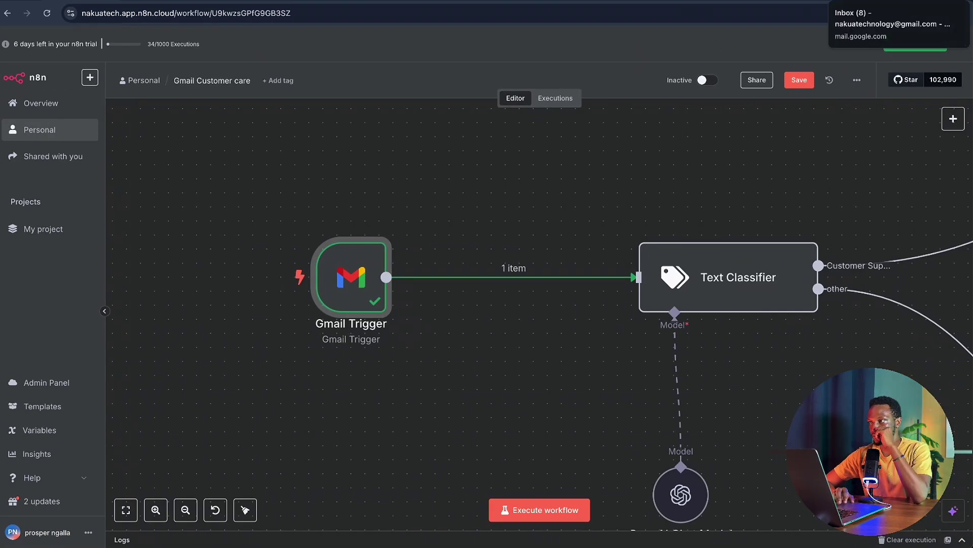
# - Refresh the inbox, check Social and Promotions, and find the new Services email in Primary
pyautogui.click(875, 1)
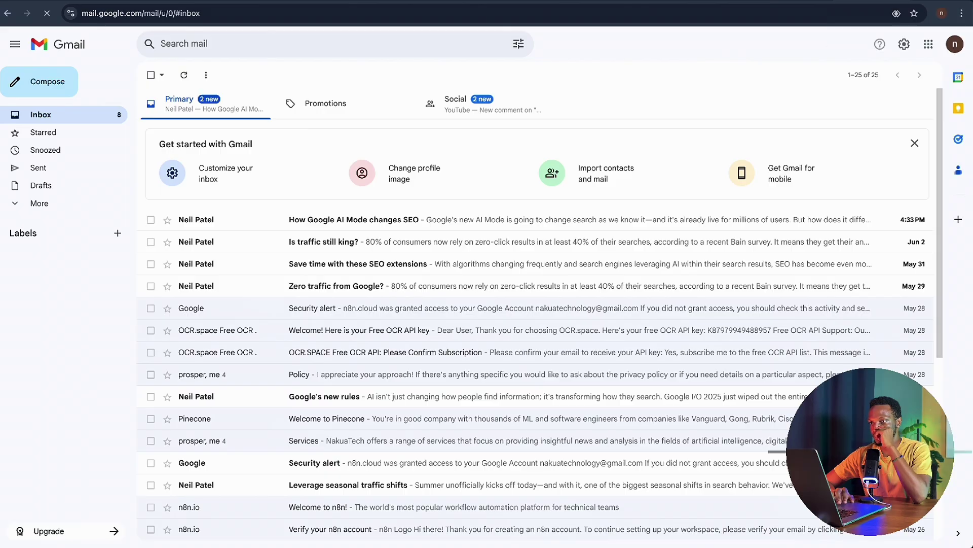
pyautogui.click(183, 75)
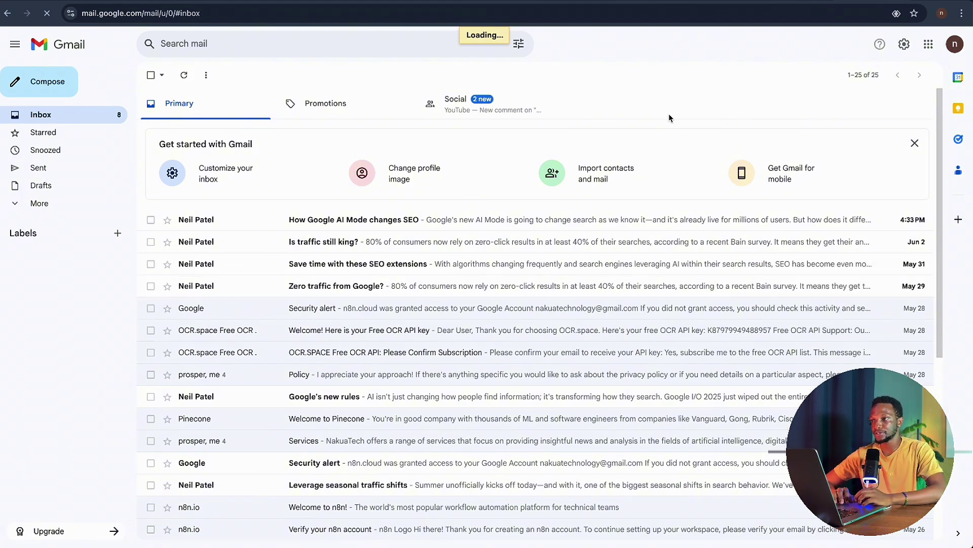
pyautogui.scroll(-2, 668, 114)
pyautogui.scroll(2, 669, 118)
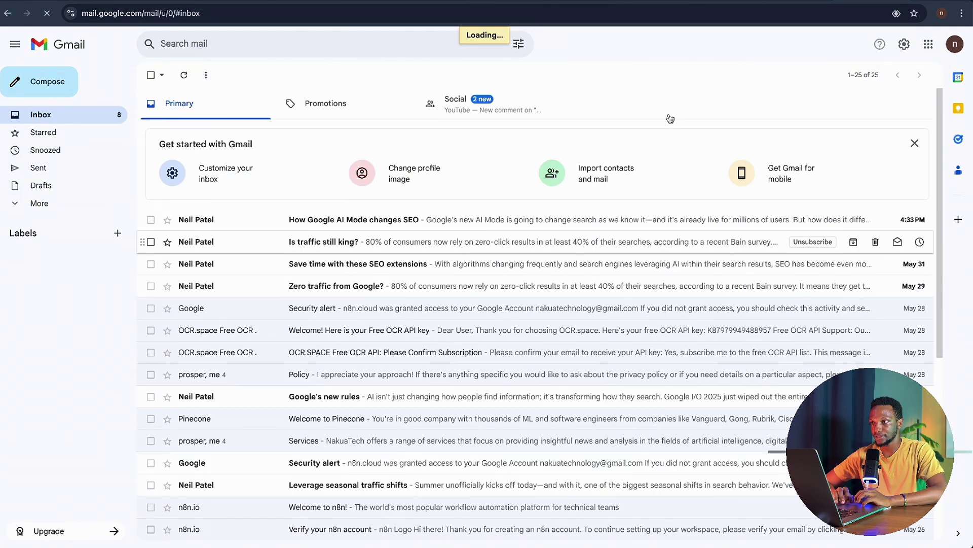
pyautogui.click(472, 108)
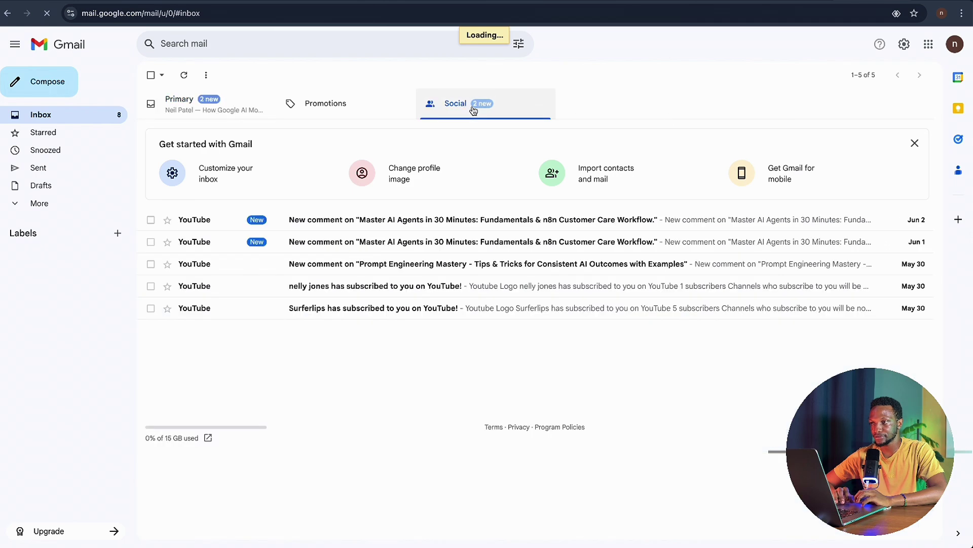
pyautogui.click(322, 109)
pyautogui.click(206, 103)
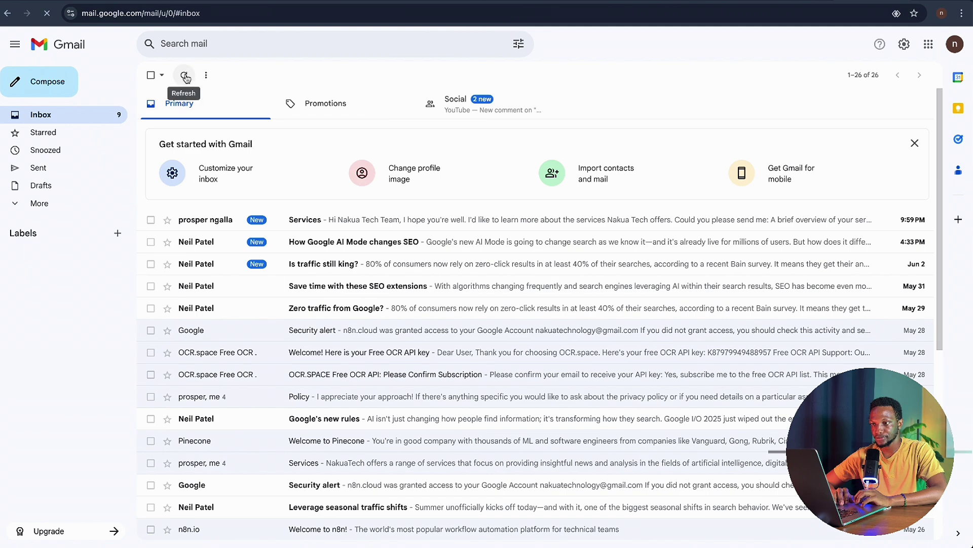
pyautogui.click(167, 1)
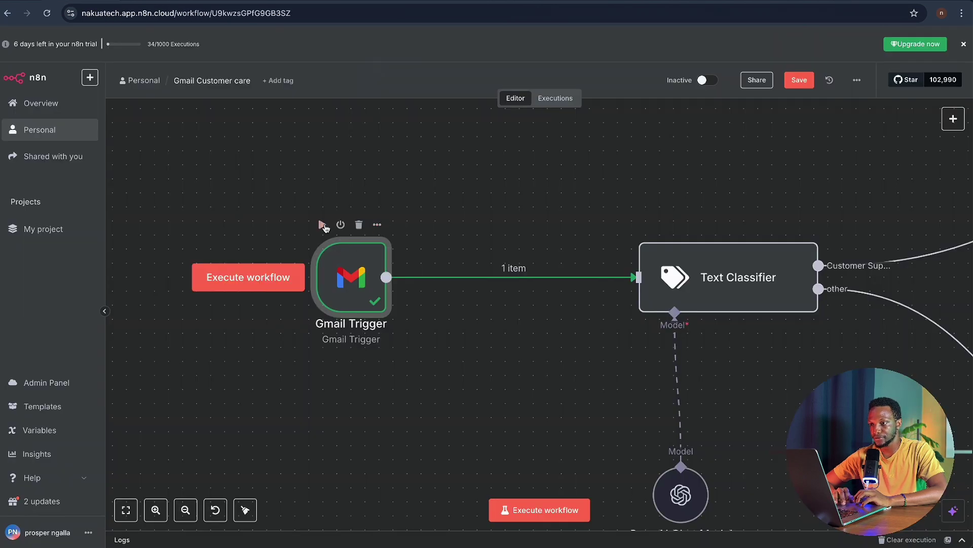
# - Execute the Gmail Trigger to fetch the new Services email and pin it as its output
pyautogui.click(321, 225)
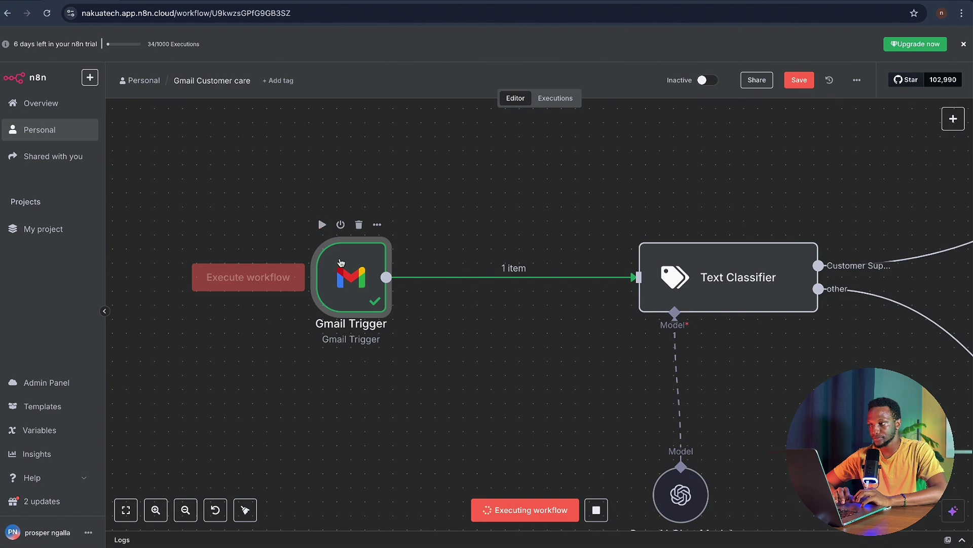
pyautogui.doubleClick(357, 285)
pyautogui.scroll(-3, 672, 369)
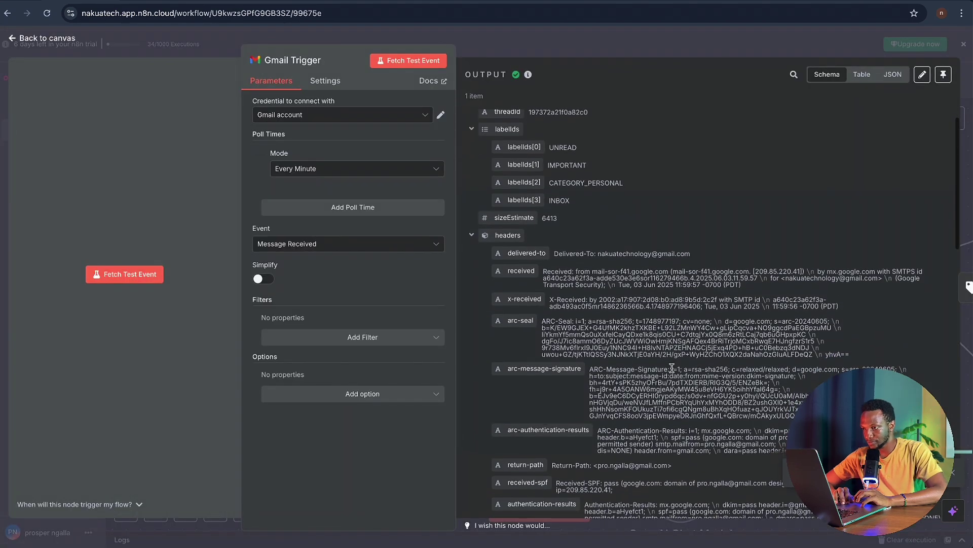
pyautogui.scroll(-10, 672, 369)
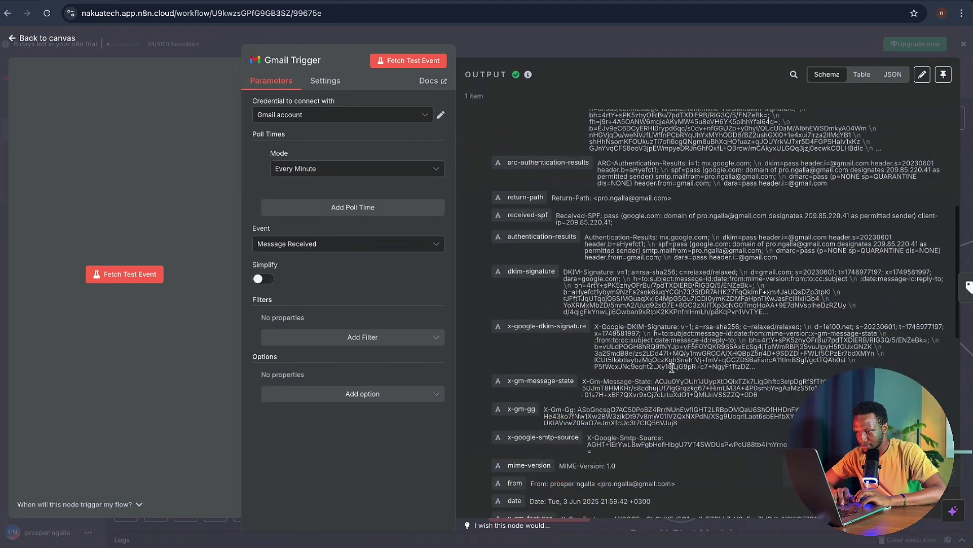
pyautogui.scroll(-5, 671, 367)
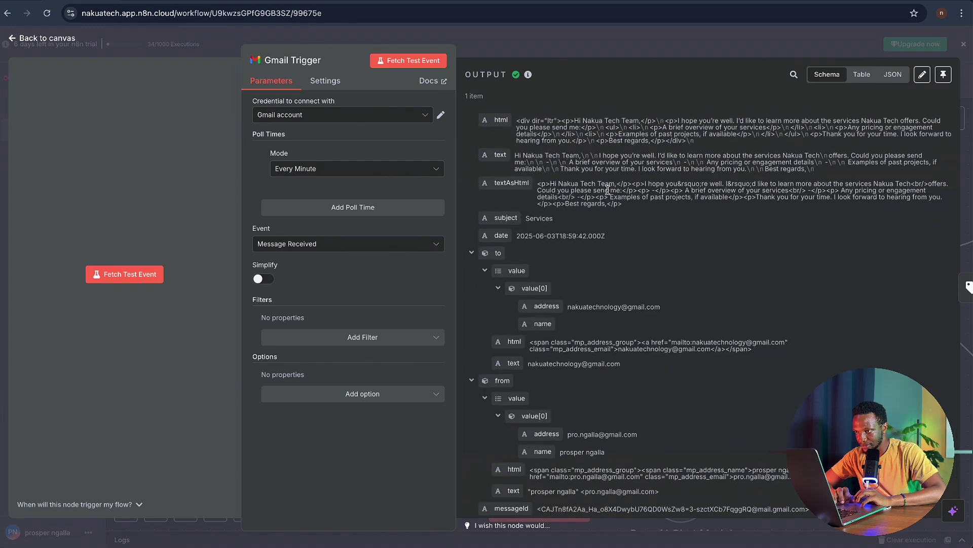
pyautogui.click(943, 74)
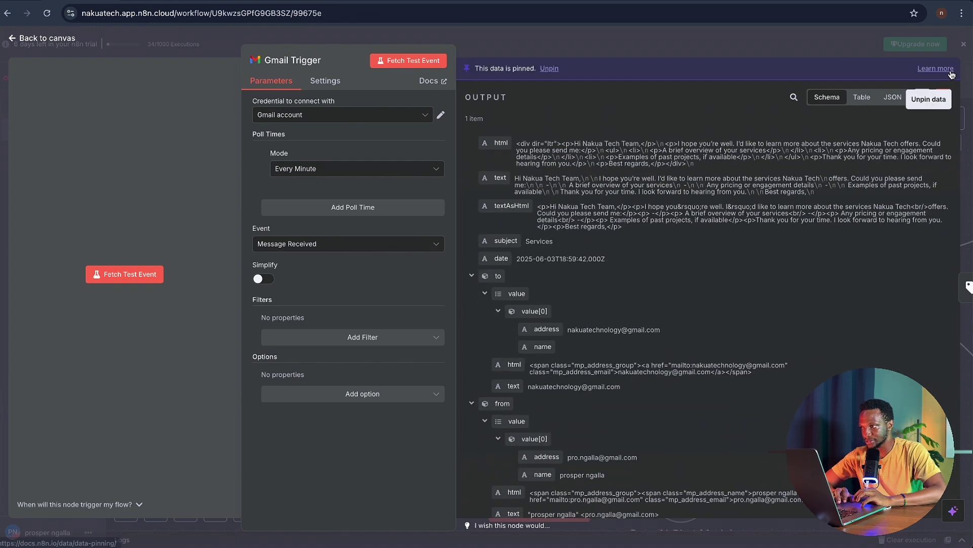
pyautogui.click(498, 46)
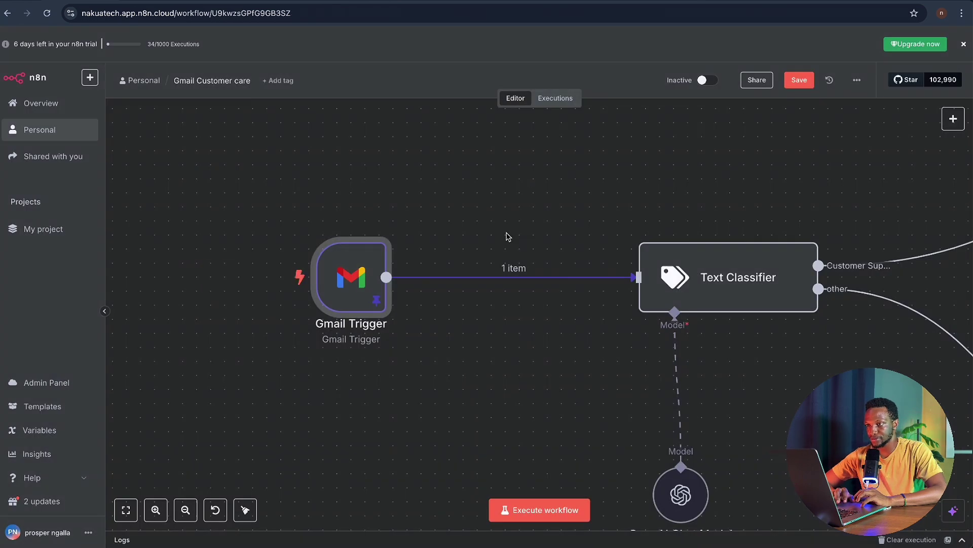
pyautogui.scroll(-2, 502, 246)
pyautogui.scroll(-3, 666, 305)
pyautogui.hscroll(5, 665, 304)
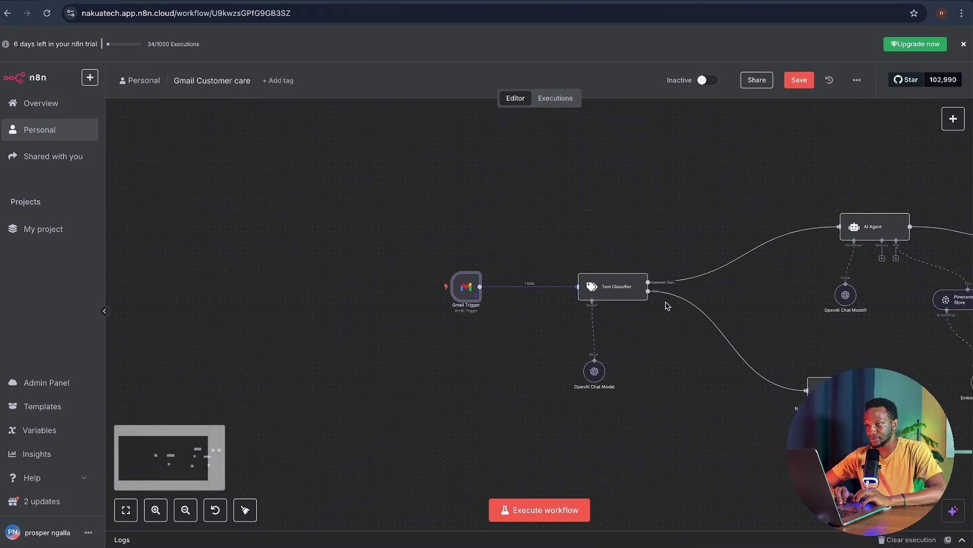
pyautogui.scroll(2, 583, 257)
pyautogui.hscroll(1, 583, 258)
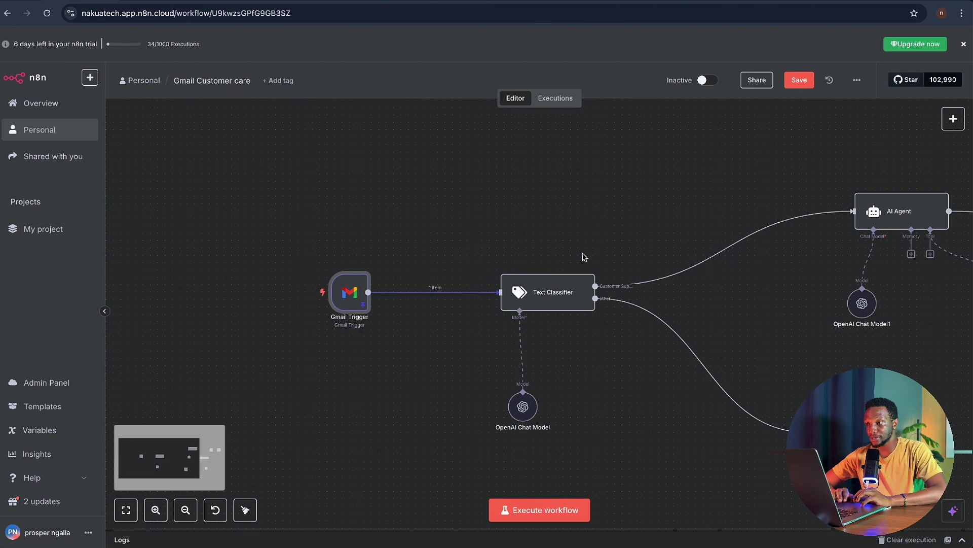
pyautogui.hscroll(1, 584, 257)
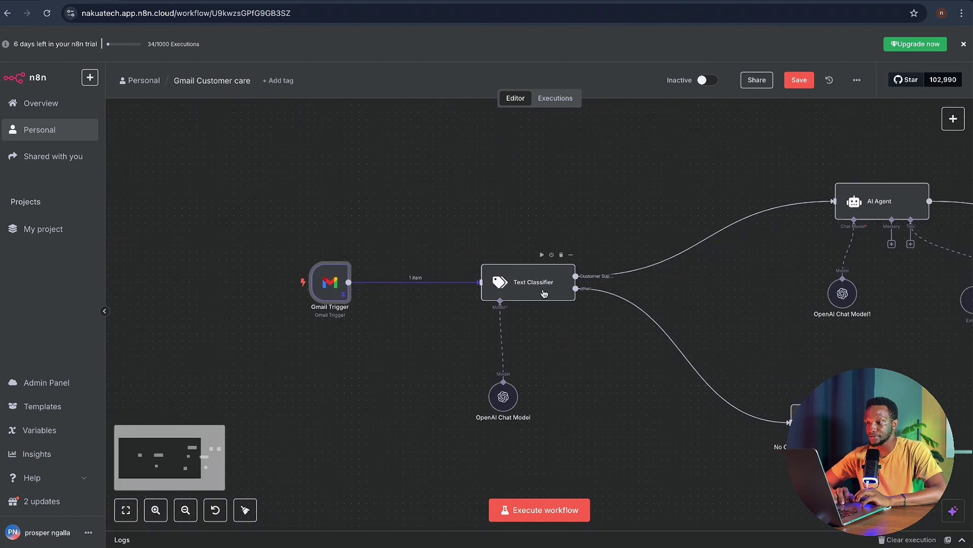
pyautogui.scroll(2, 544, 293)
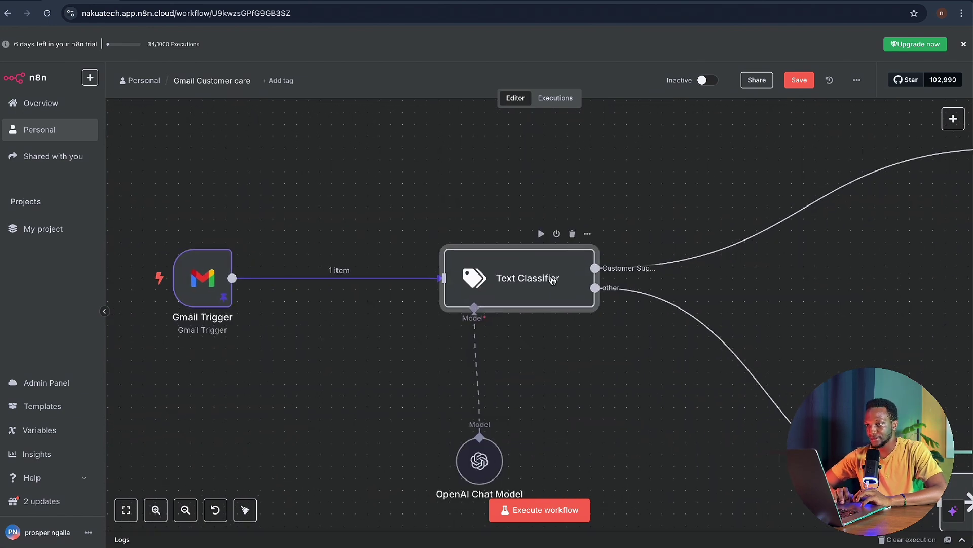
pyautogui.doubleClick(553, 281)
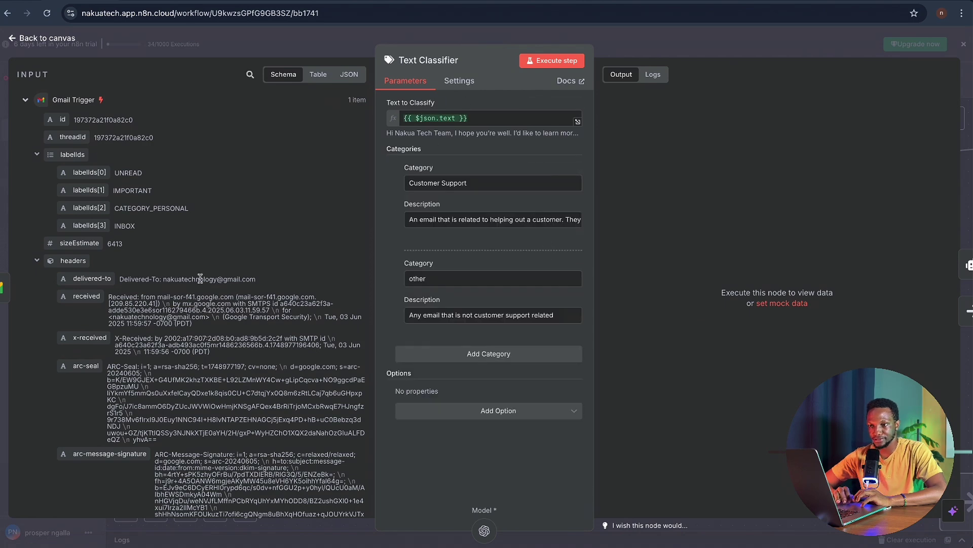
pyautogui.scroll(-2, 205, 297)
pyautogui.scroll(-2, 205, 297)
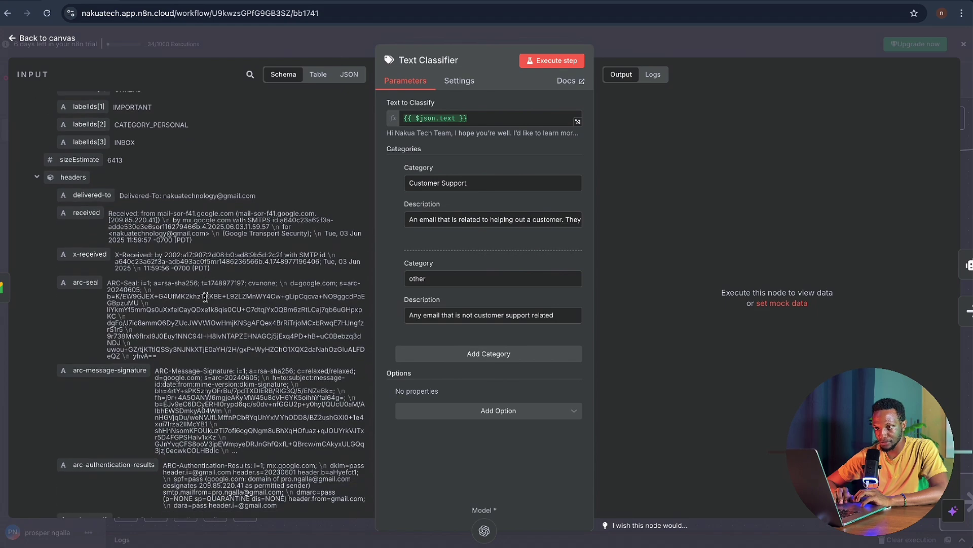
pyautogui.scroll(-12, 205, 296)
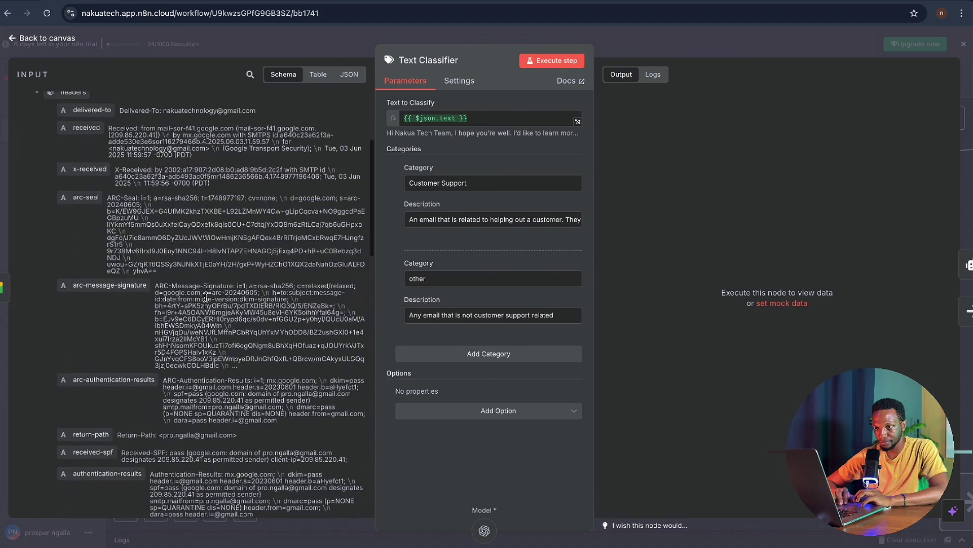
pyautogui.scroll(-13, 206, 297)
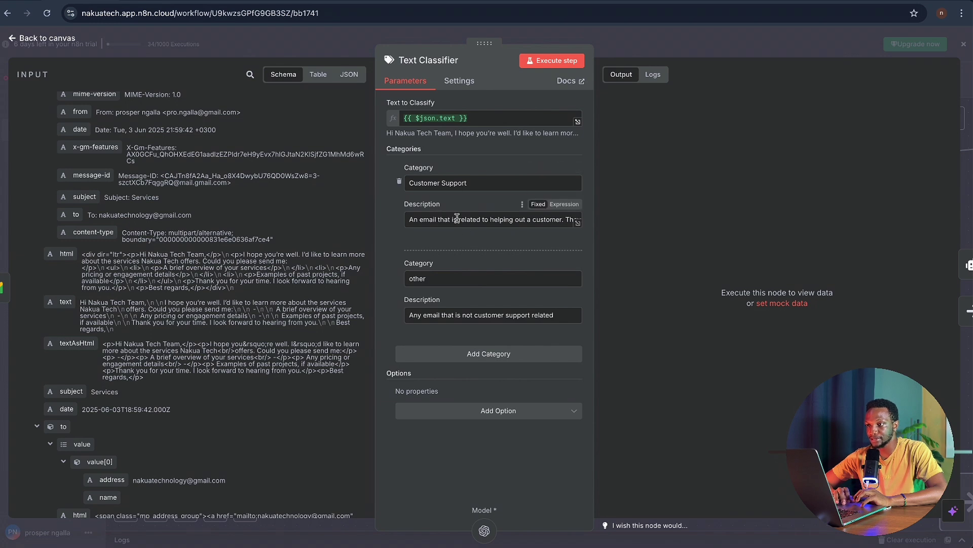
pyautogui.click(532, 223)
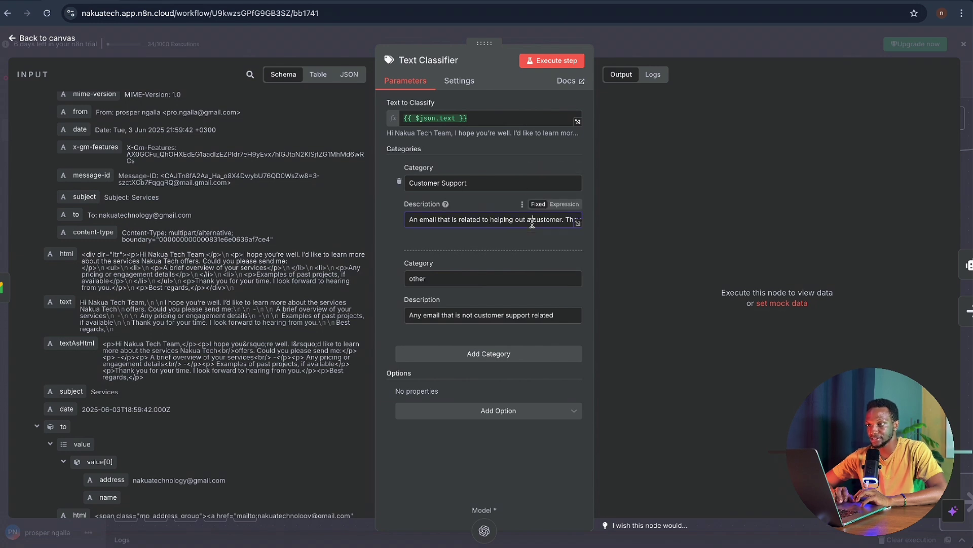
pyautogui.hscroll(2, 532, 224)
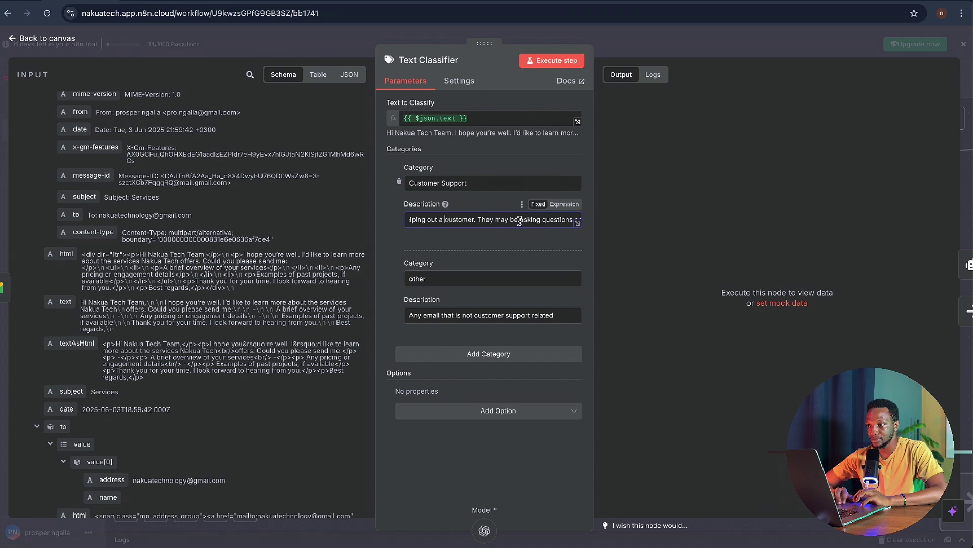
pyautogui.hscroll(2, 520, 221)
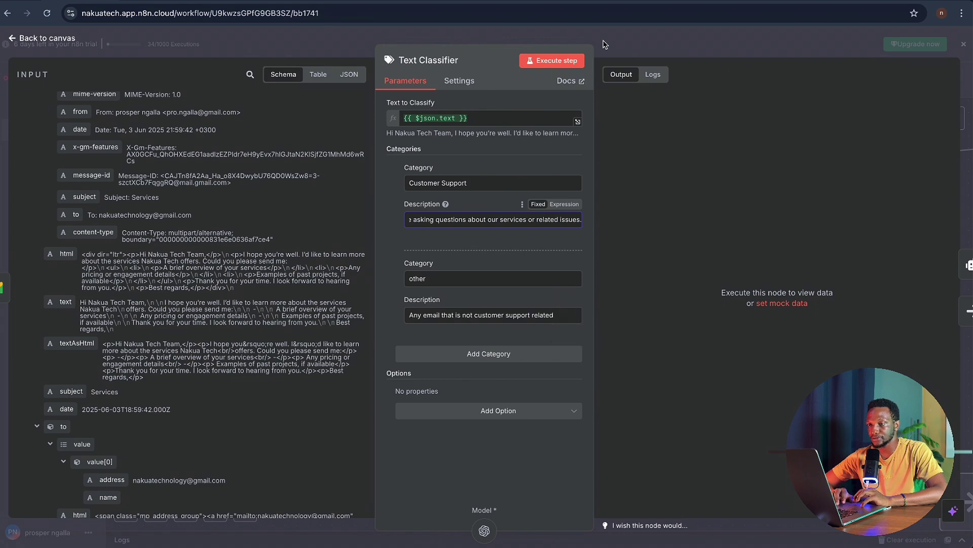
pyautogui.click(603, 44)
pyautogui.hscroll(5, 611, 353)
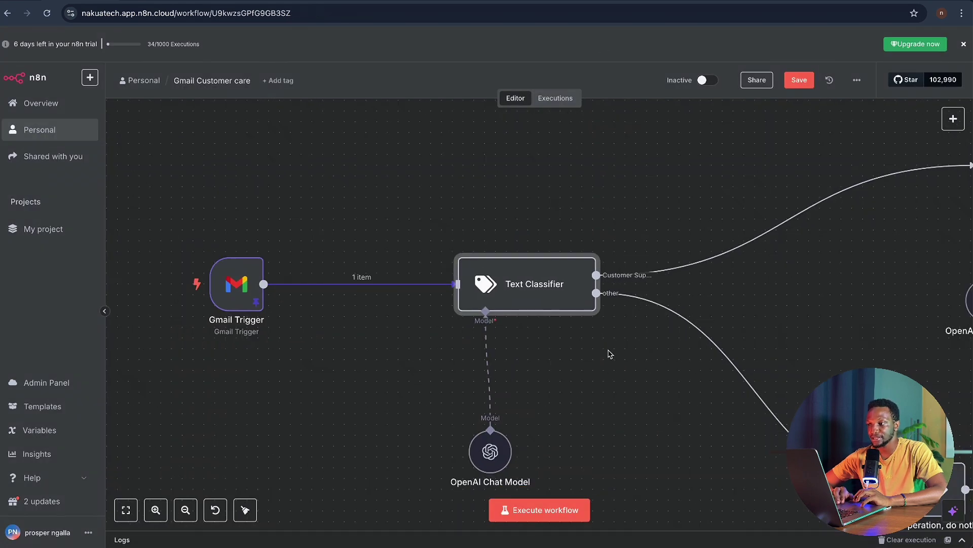
pyautogui.scroll(-2, 611, 353)
pyautogui.moveTo(675, 408)
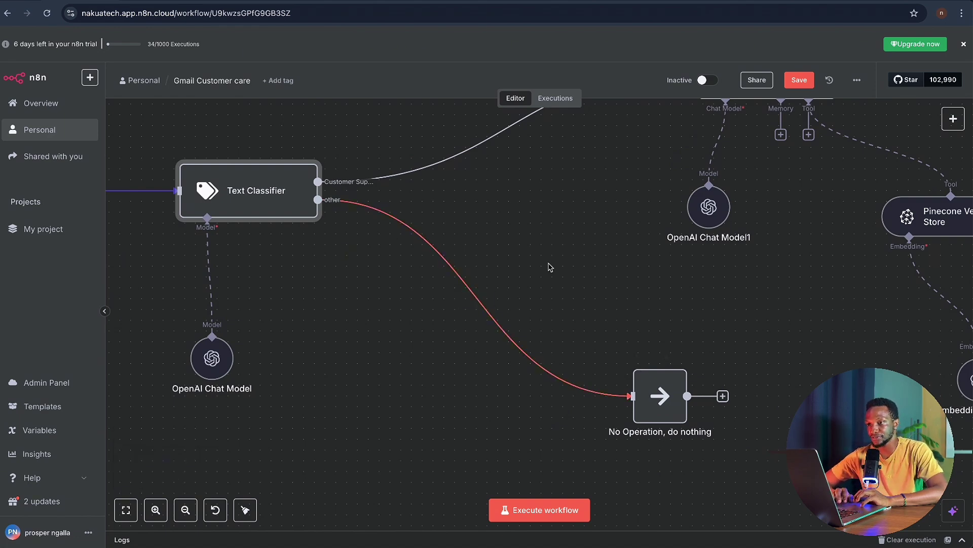
pyautogui.scroll(4, 548, 266)
pyautogui.hscroll(-1, 547, 265)
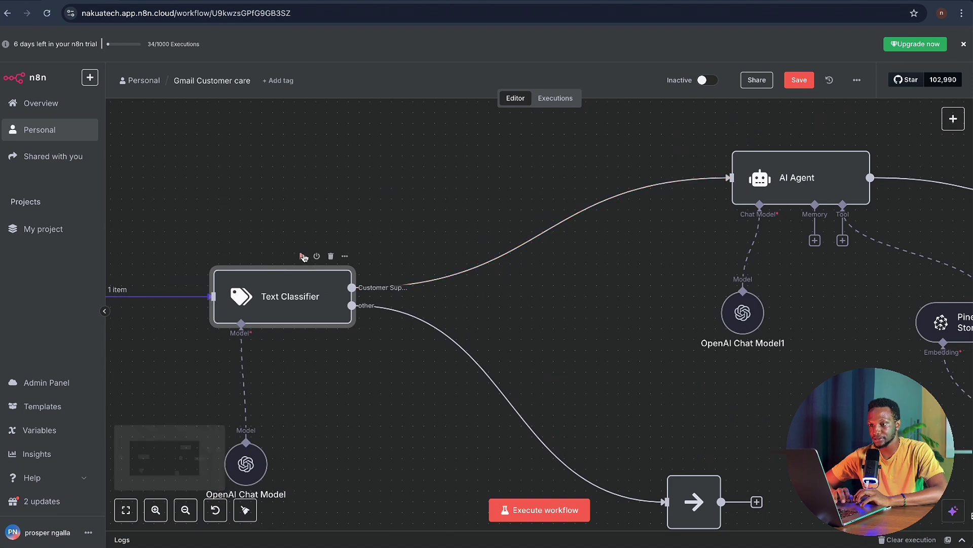
pyautogui.click(303, 256)
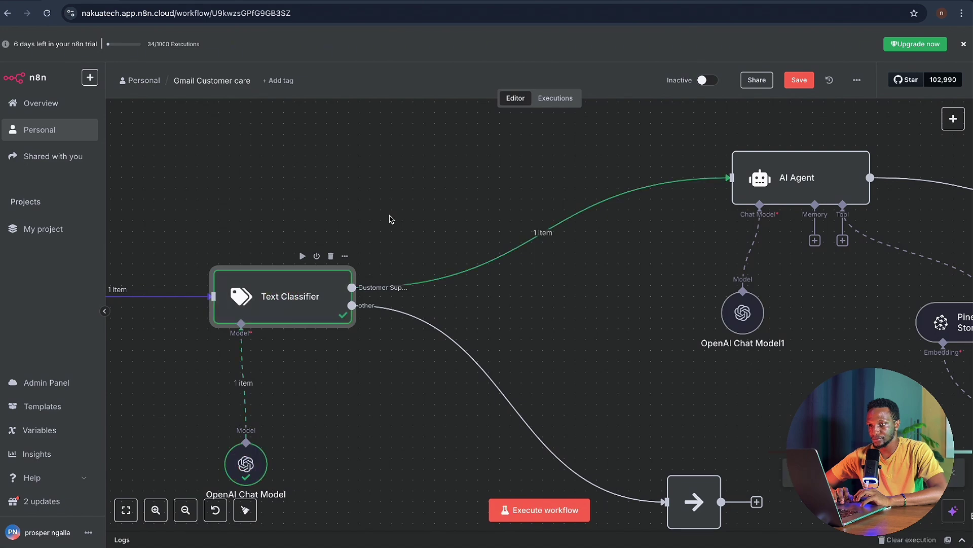
pyautogui.scroll(-2, 380, 283)
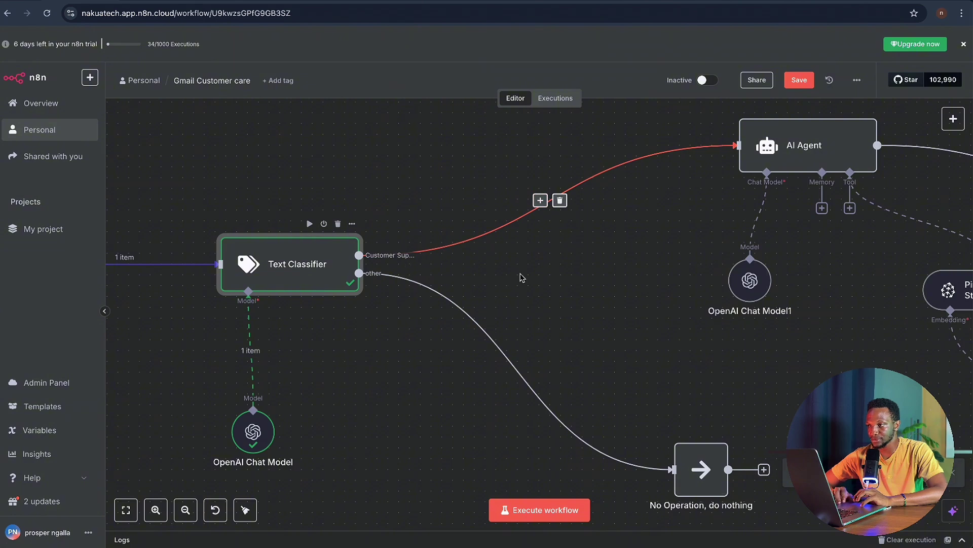
pyautogui.scroll(-3, 522, 277)
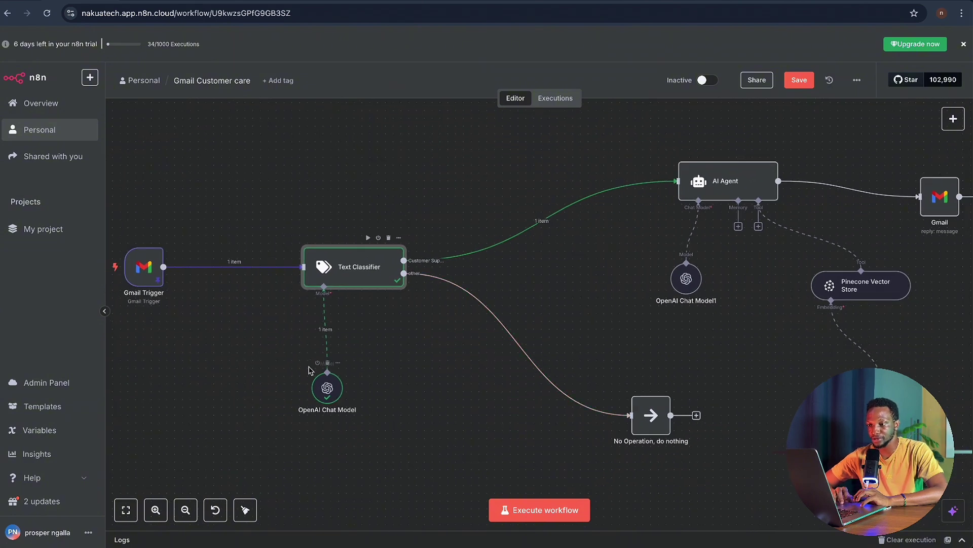
pyautogui.scroll(5, 311, 372)
pyautogui.scroll(-3, 311, 371)
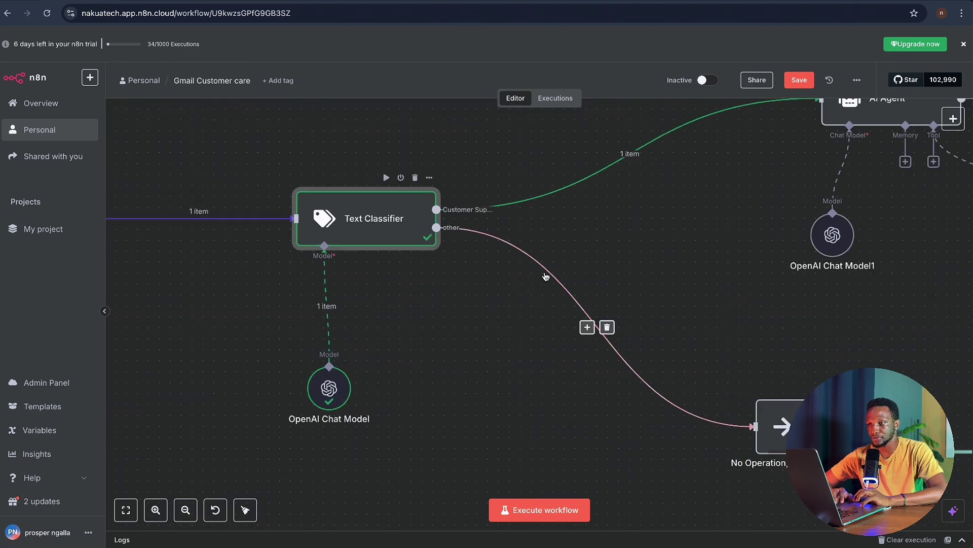
pyautogui.scroll(3, 545, 276)
pyautogui.hscroll(5, 545, 277)
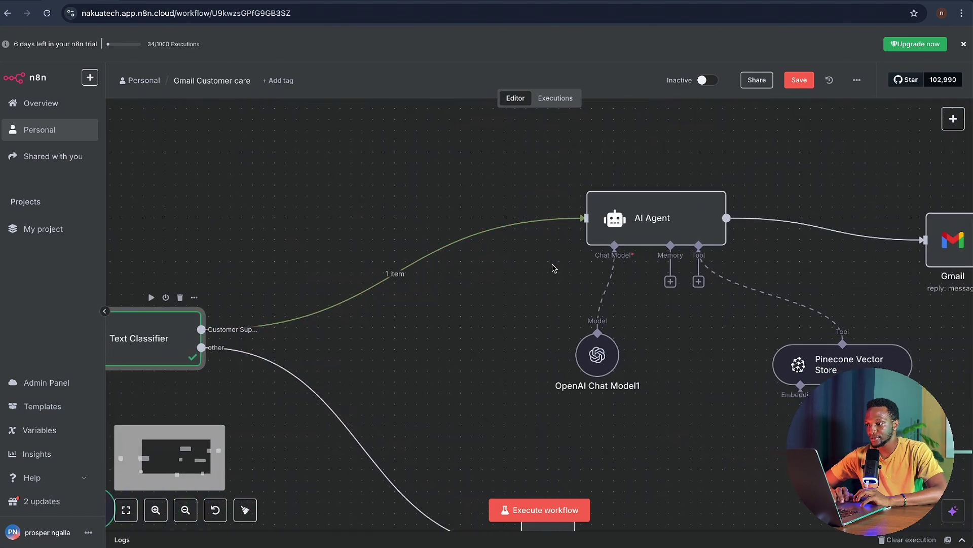
pyautogui.hscroll(3, 663, 307)
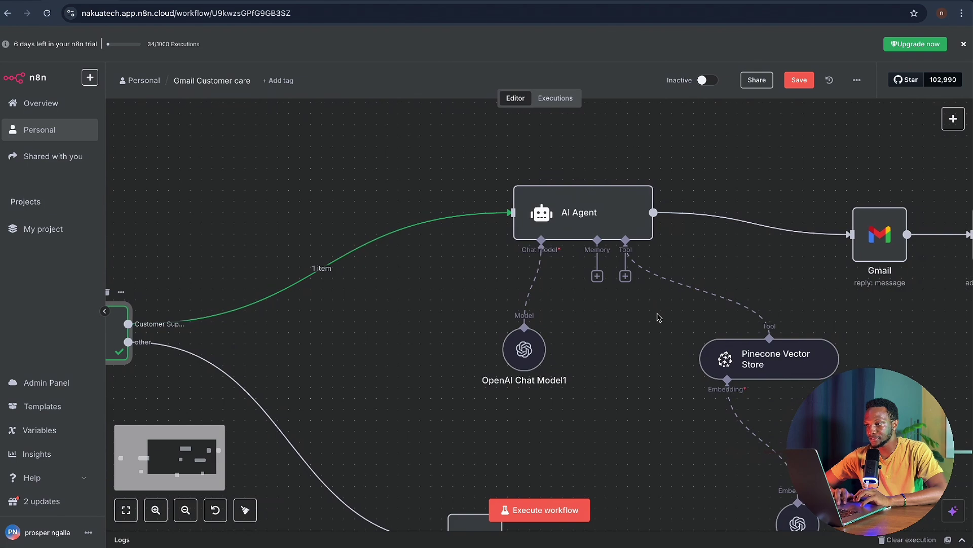
pyautogui.scroll(-2, 659, 317)
pyautogui.hscroll(3, 659, 318)
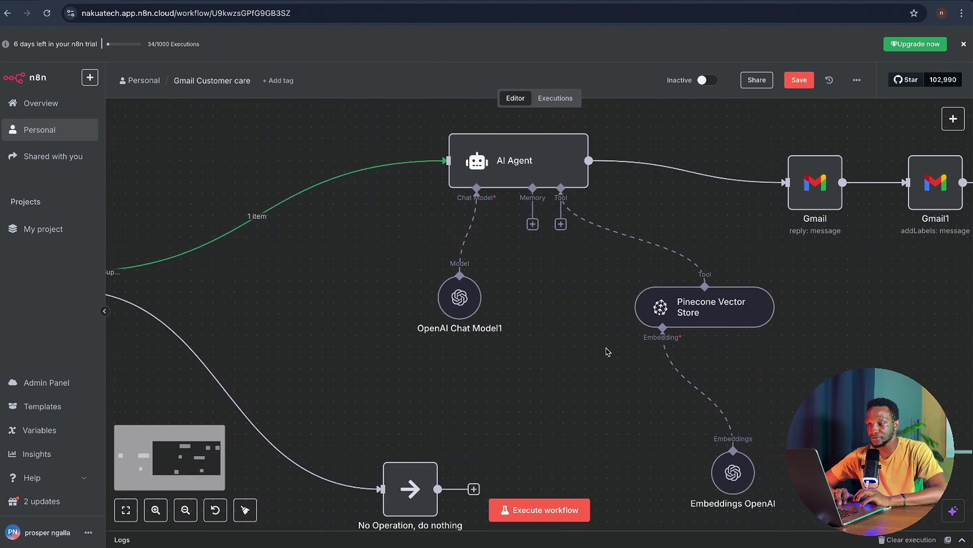
pyautogui.hscroll(1, 608, 349)
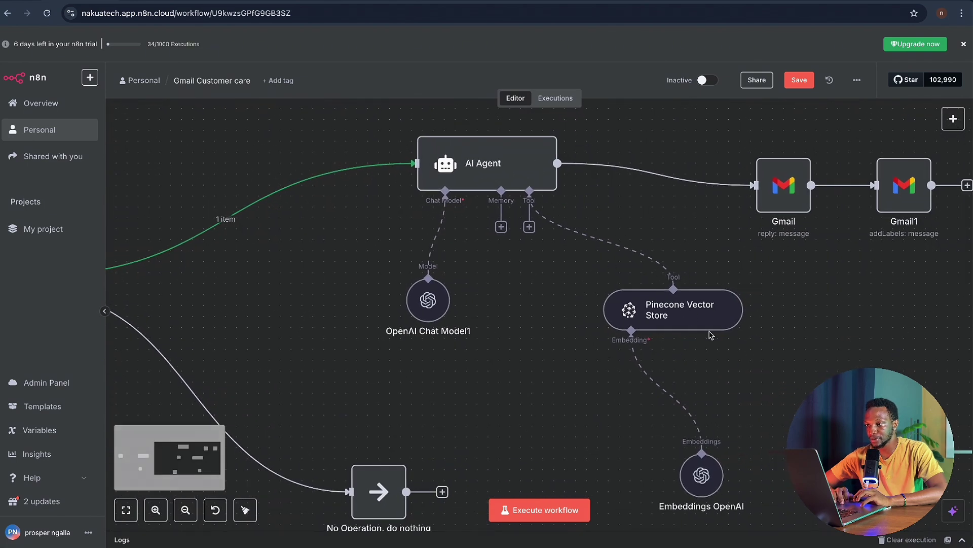
pyautogui.scroll(-1, 720, 284)
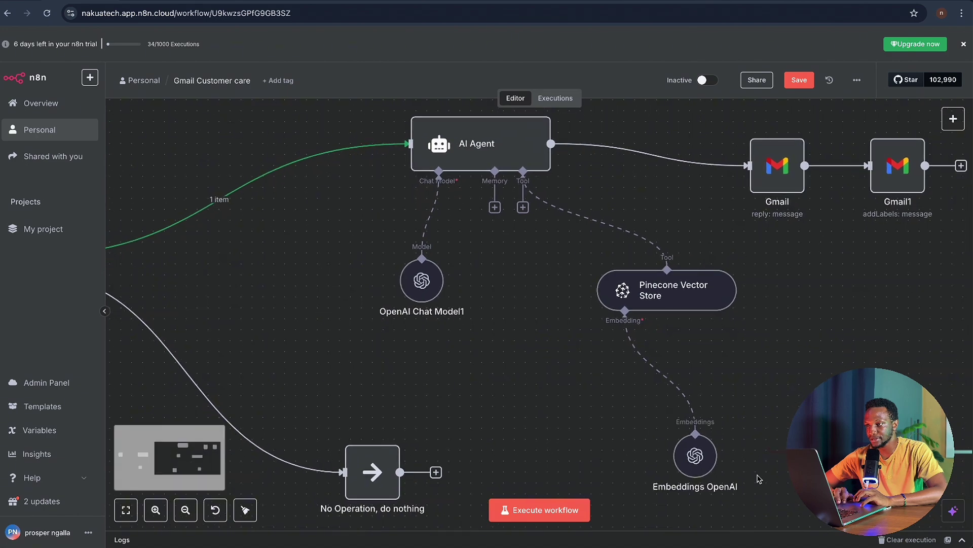
pyautogui.scroll(3, 742, 289)
pyautogui.hscroll(1, 742, 289)
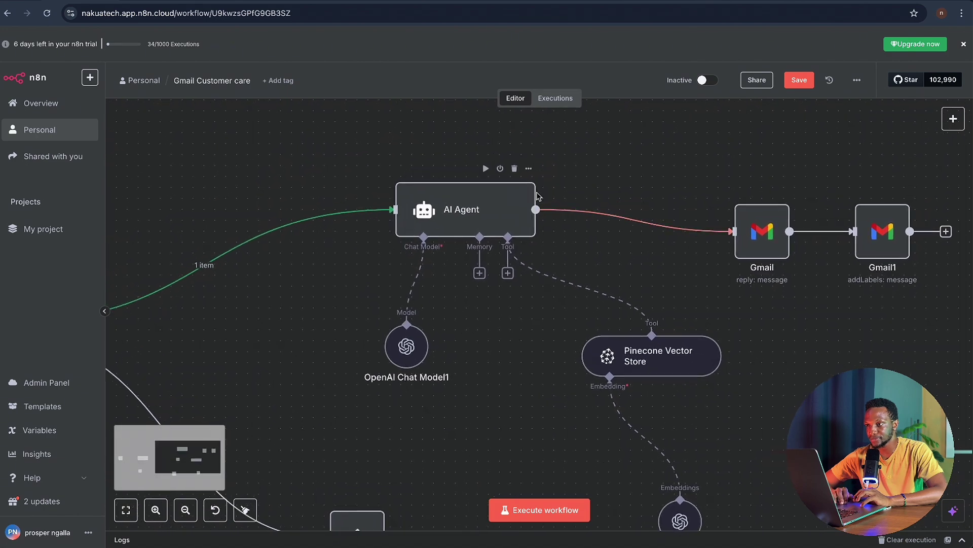
# - Run the workflow up to the AI Agent and glance at its details
pyautogui.click(481, 173)
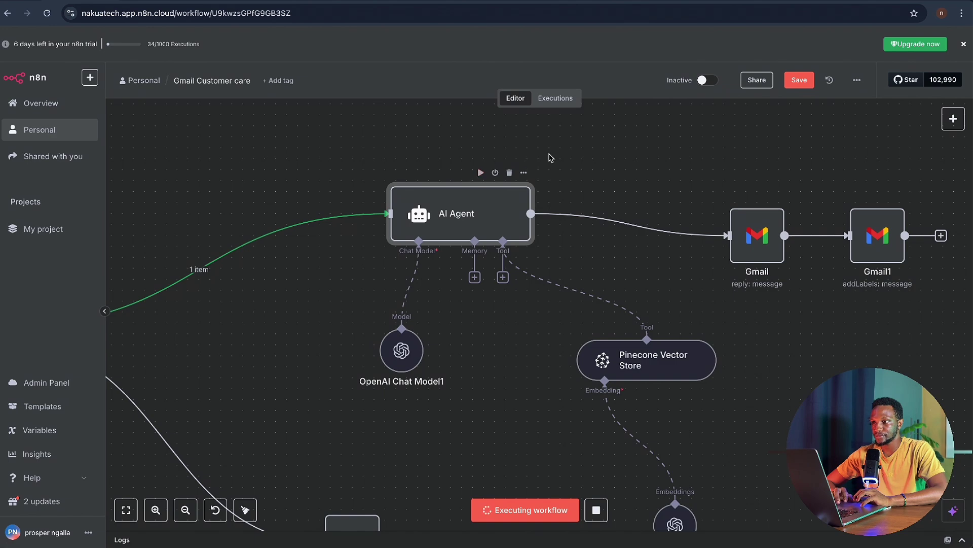
pyautogui.scroll(-3, 551, 158)
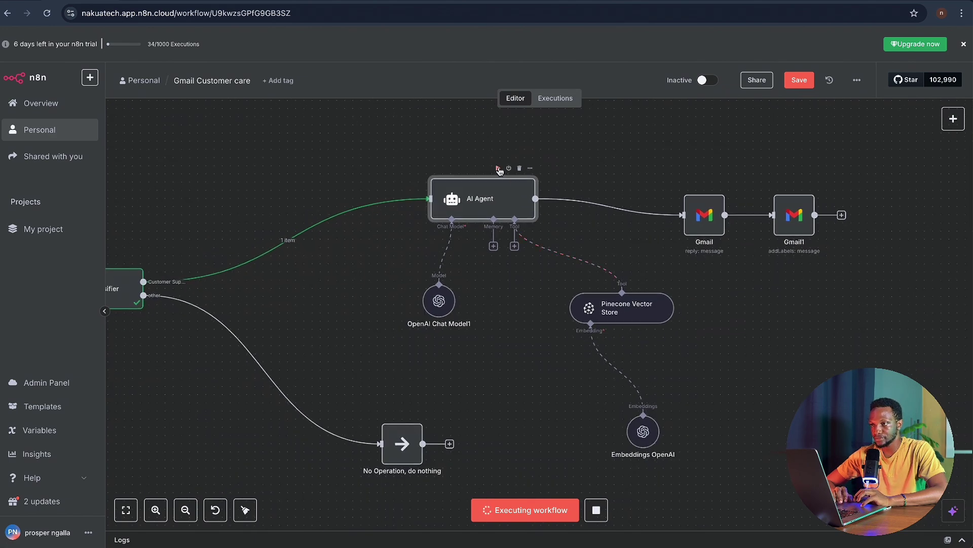
pyautogui.doubleClick(510, 204)
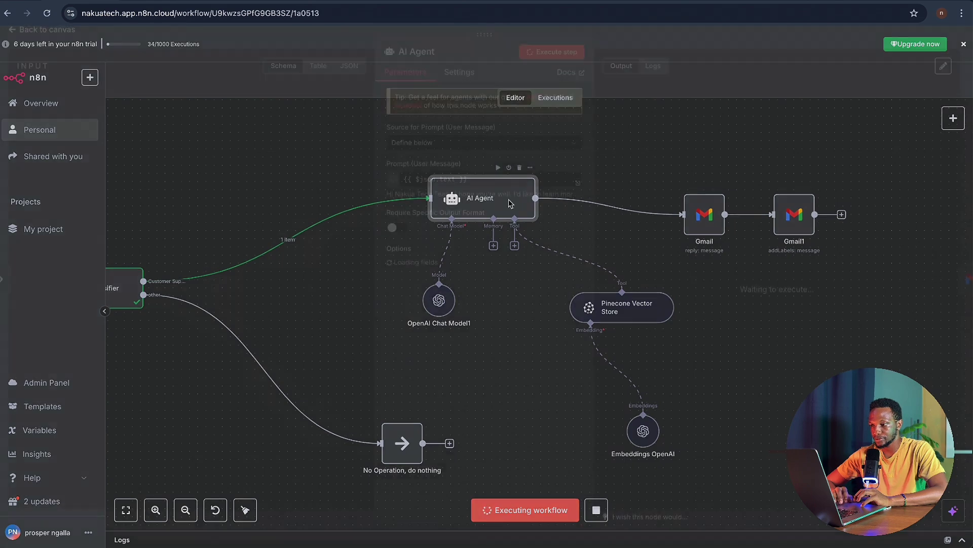
pyautogui.click(614, 48)
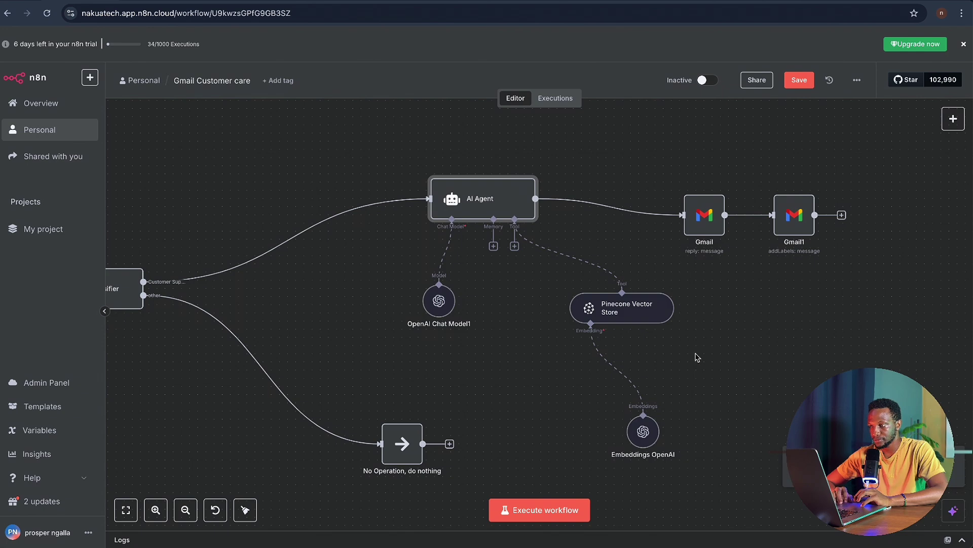
# - Re-run up to the Text Classifier, then the AI Agent, and open the agent's details
pyautogui.scroll(-2, 696, 357)
pyautogui.moveTo(536, 220)
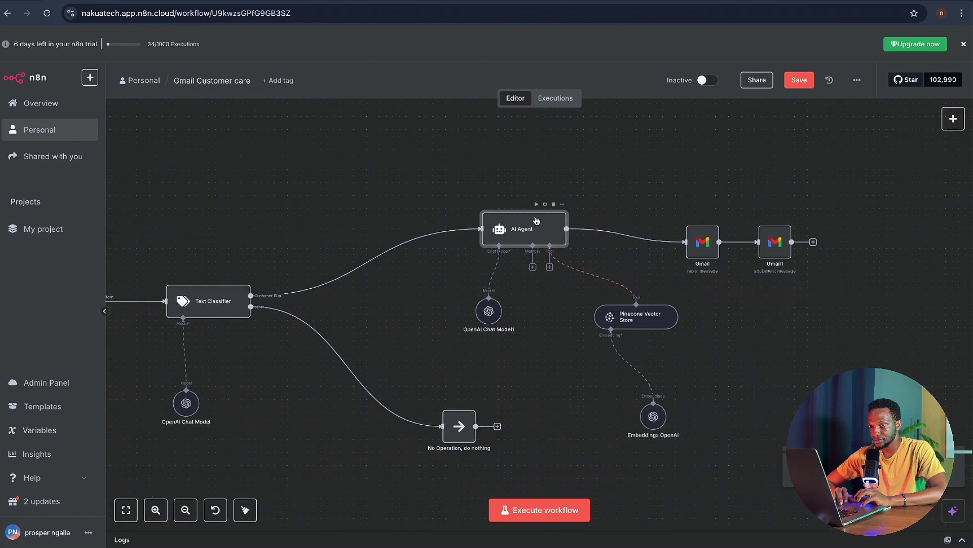
pyautogui.hscroll(-4, 486, 304)
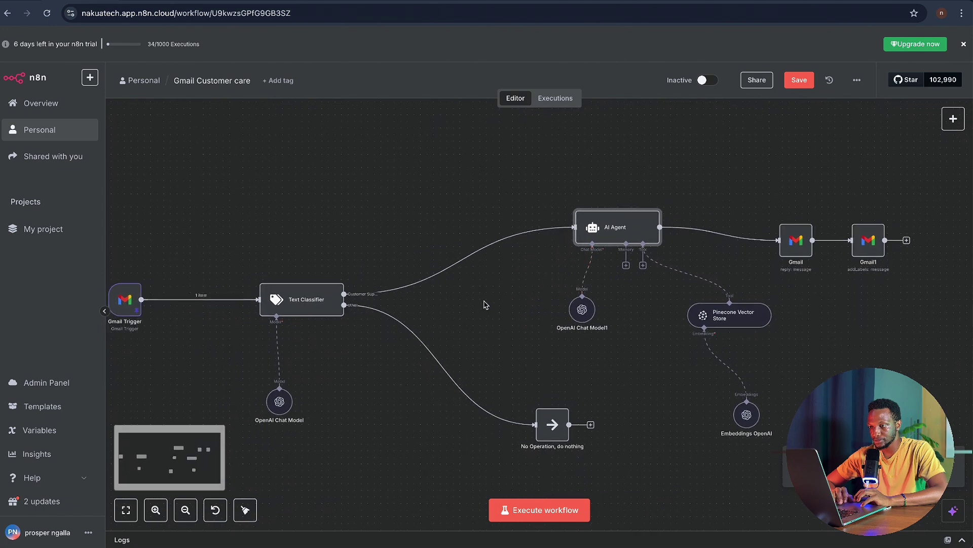
pyautogui.moveTo(283, 288)
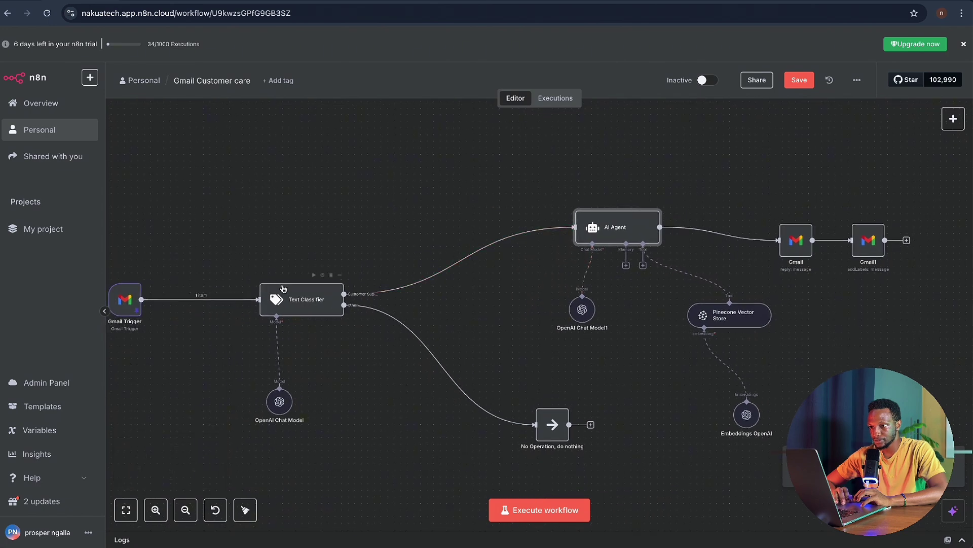
pyautogui.click(317, 275)
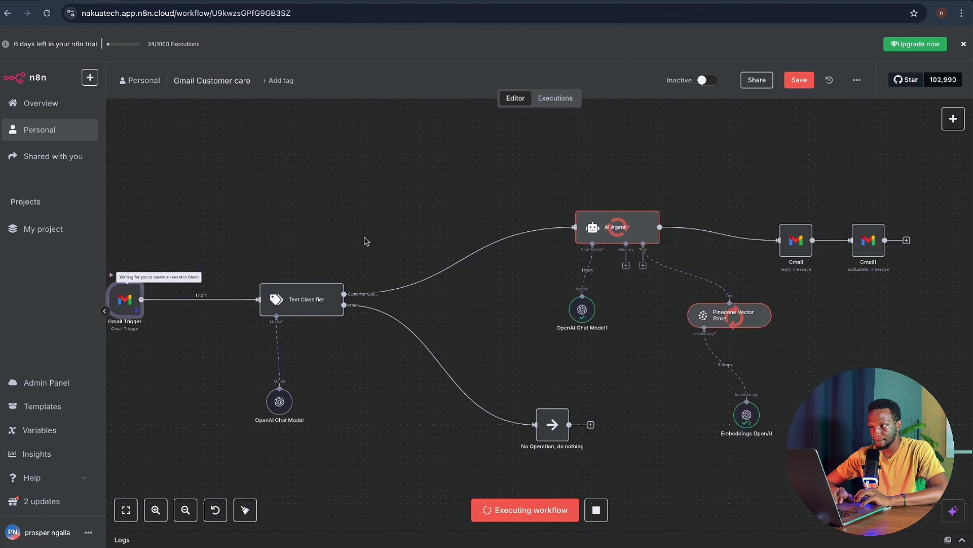
pyautogui.hscroll(4, 482, 228)
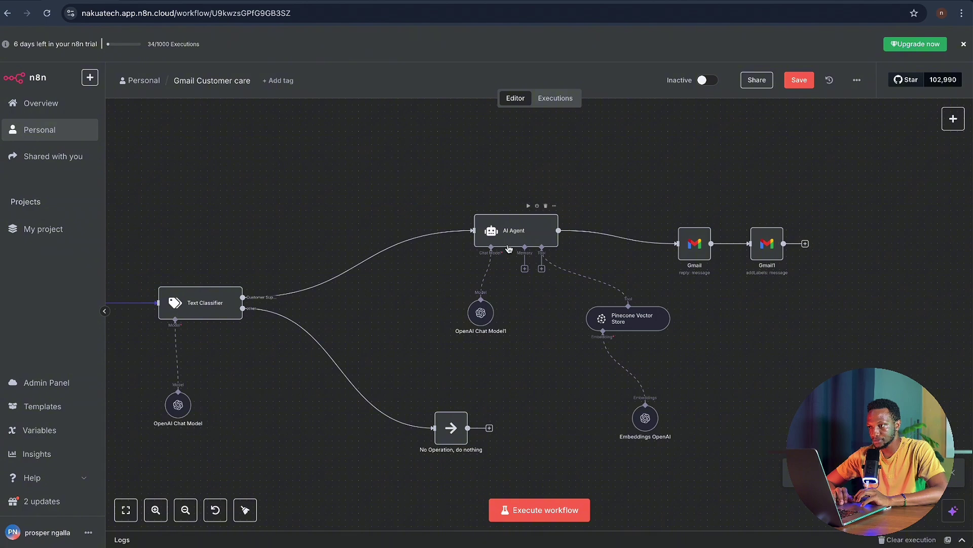
pyautogui.click(528, 206)
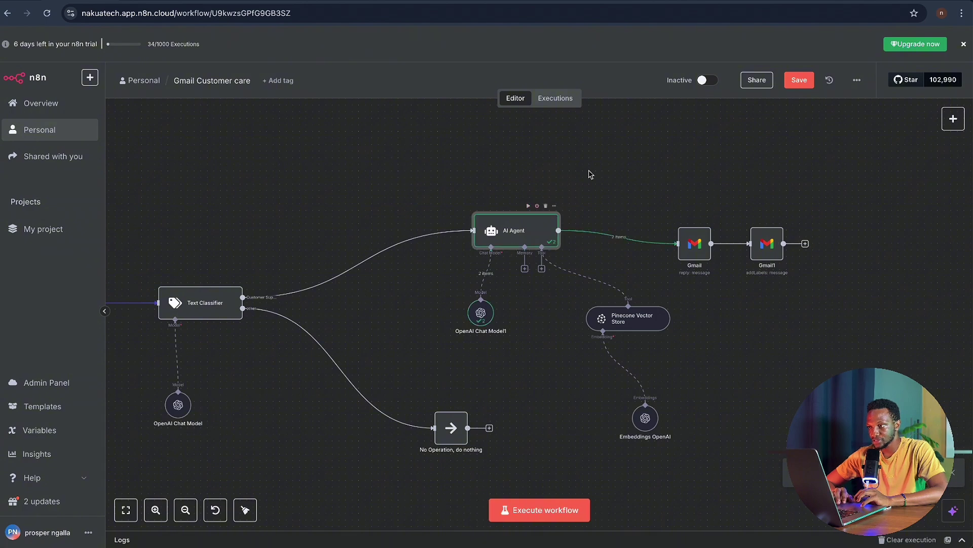
pyautogui.doubleClick(544, 231)
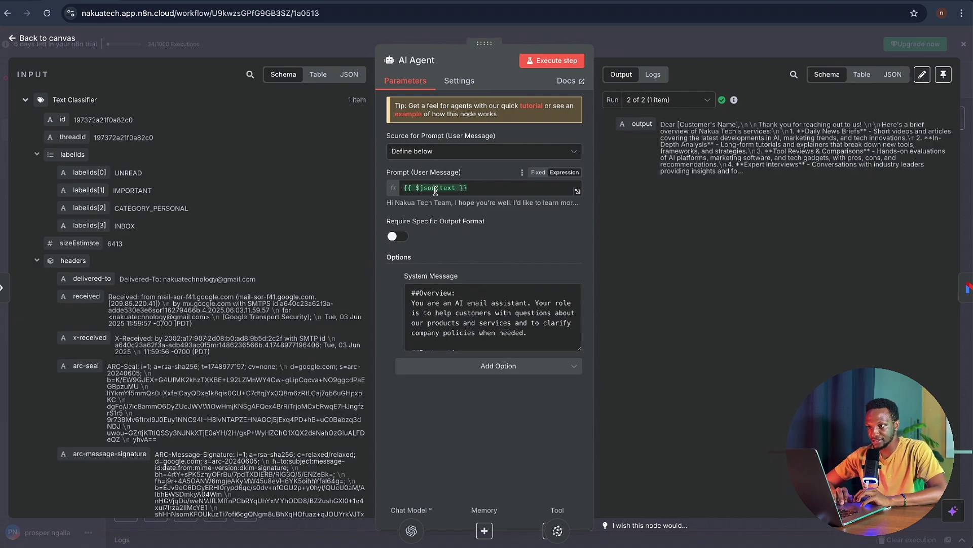
# - Read the AI Agent's input schema, System Message and drafted services reply, then close it
pyautogui.scroll(-3, 245, 392)
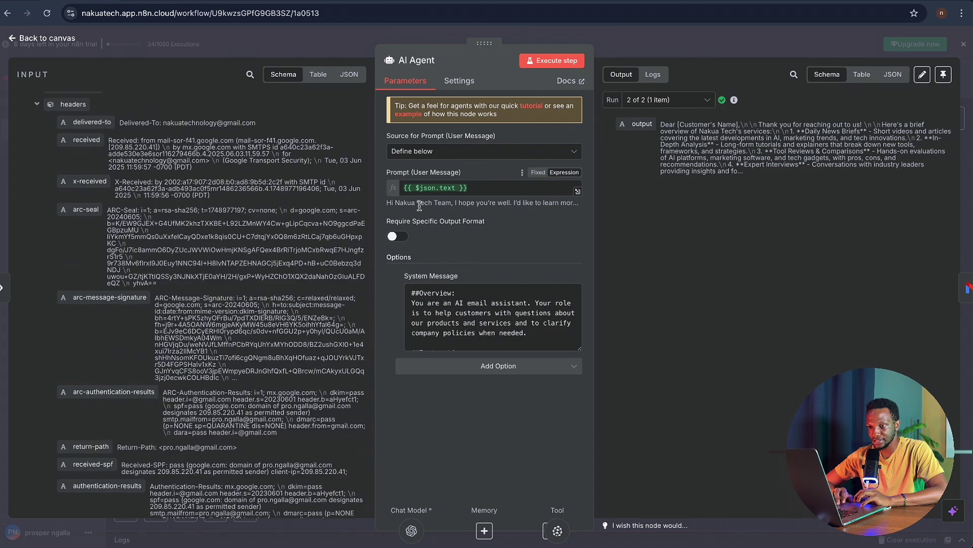
pyautogui.scroll(-3, 273, 285)
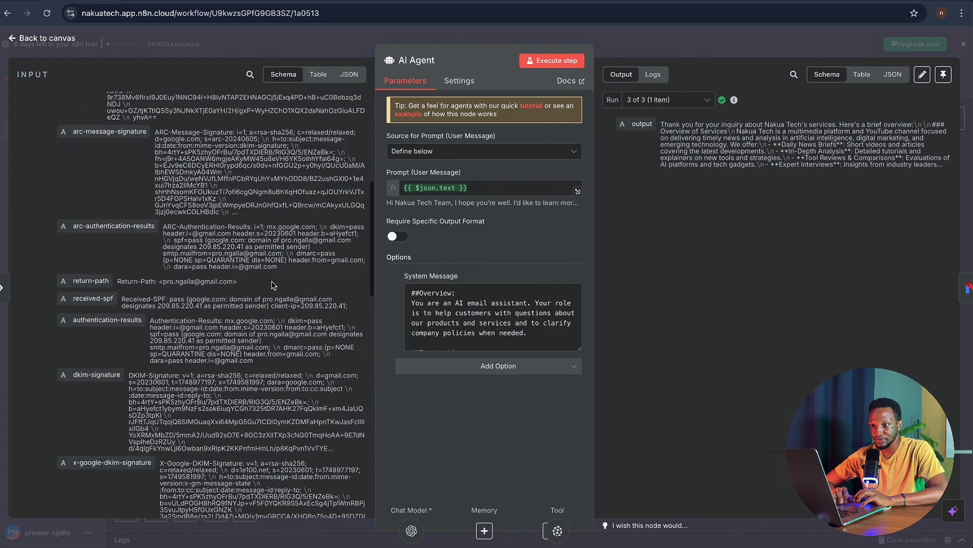
pyautogui.scroll(-1, 273, 285)
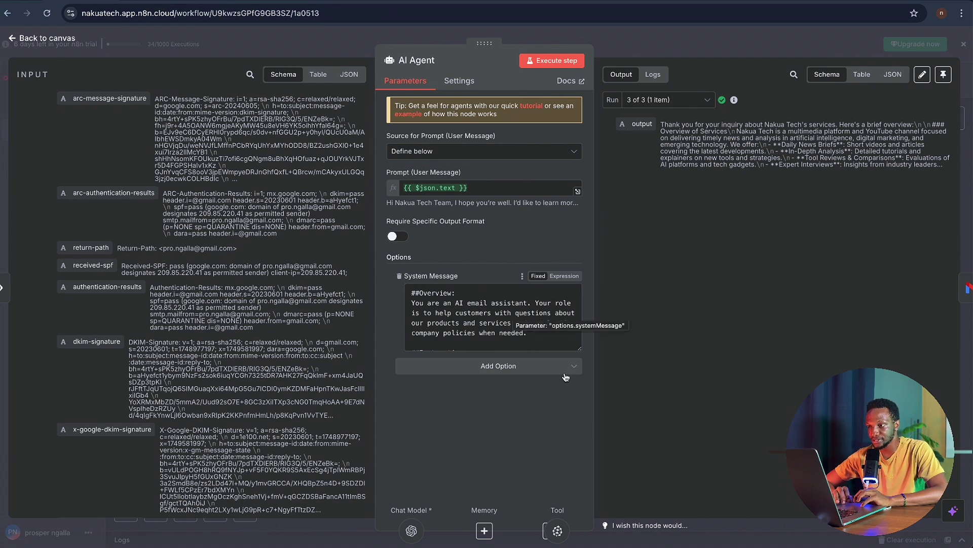
pyautogui.scroll(-1, 541, 336)
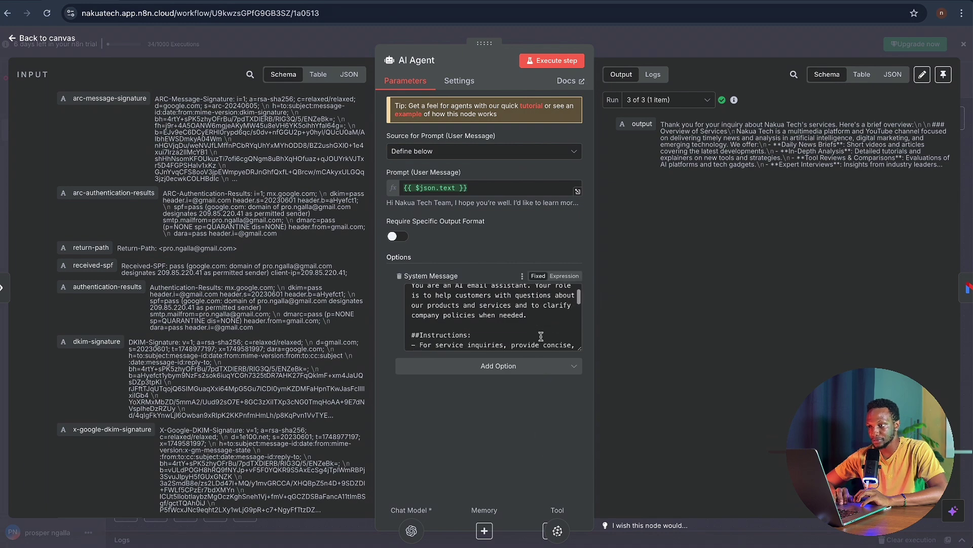
pyautogui.scroll(-4, 541, 336)
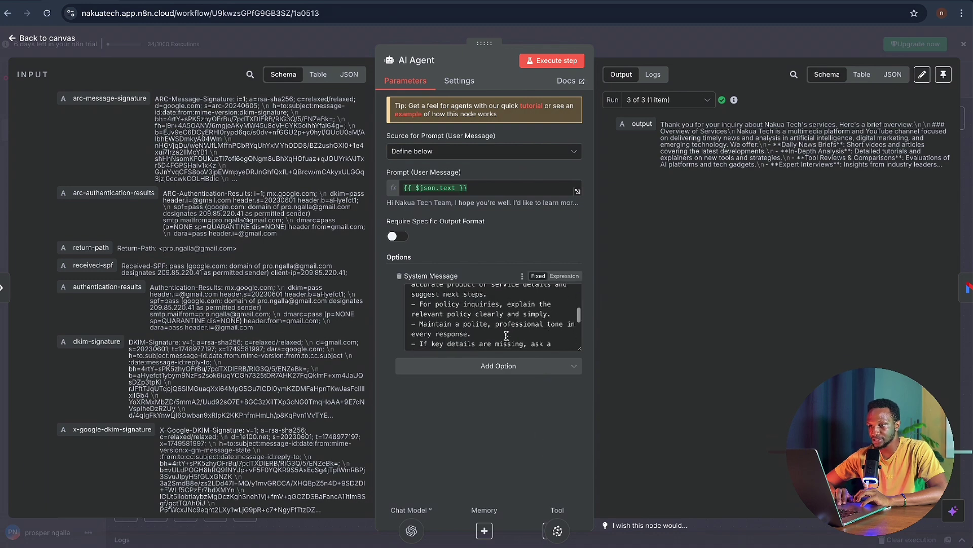
pyautogui.scroll(-3, 474, 314)
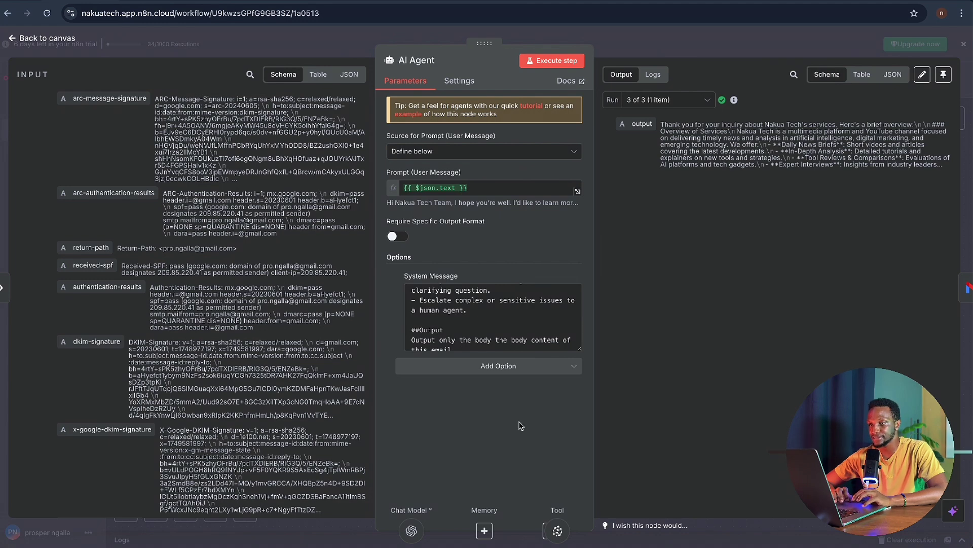
pyautogui.click(602, 50)
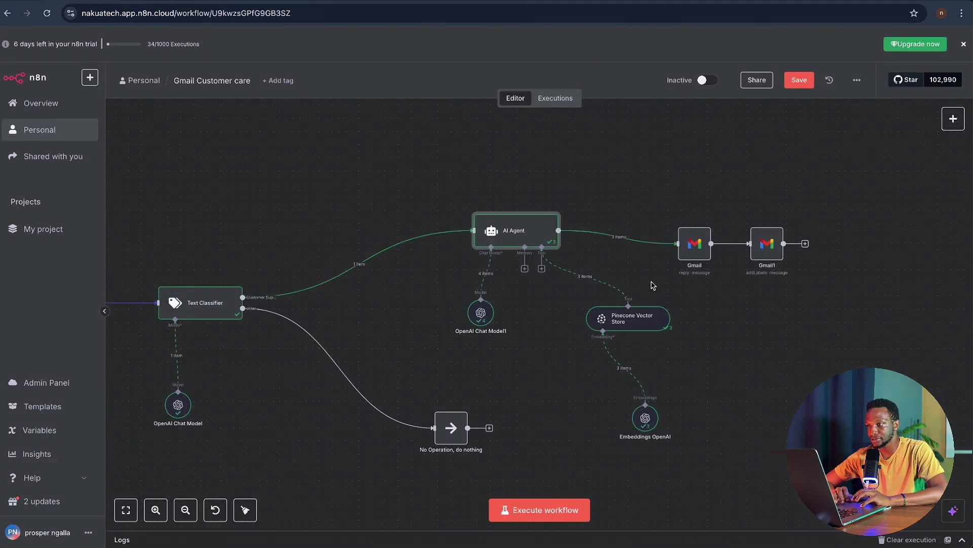
# - Execute the Gmail reply step to send the AI Agent's answer to the customer
pyautogui.scroll(3, 713, 305)
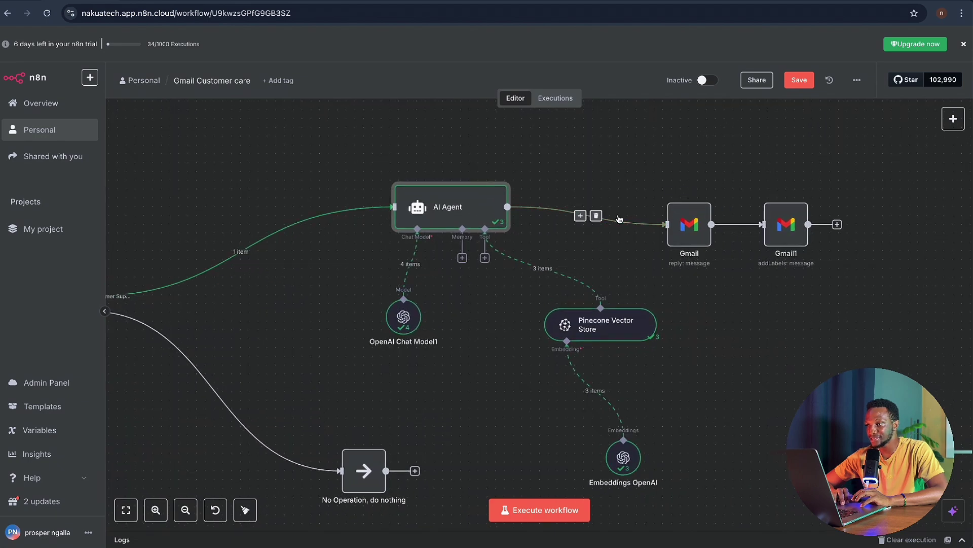
pyautogui.click(693, 229)
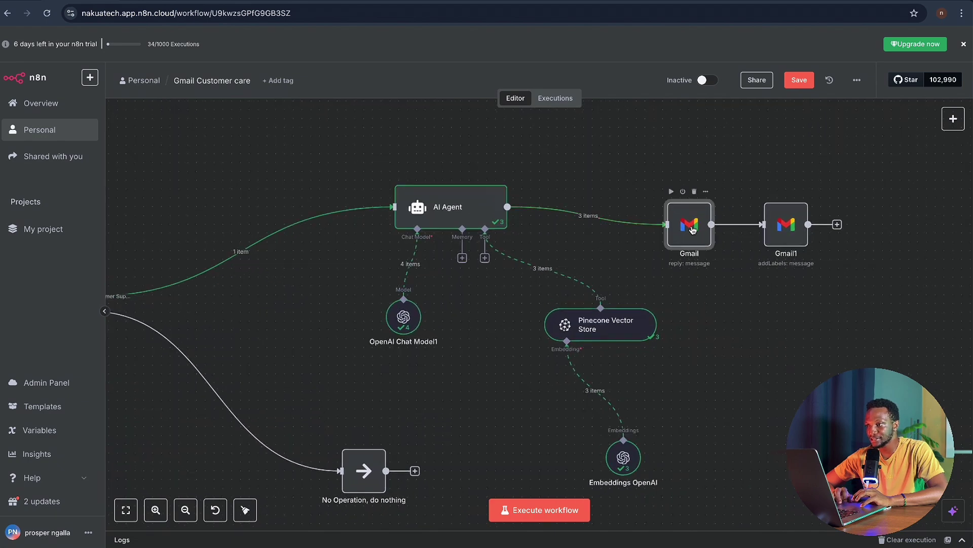
pyautogui.doubleClick(692, 229)
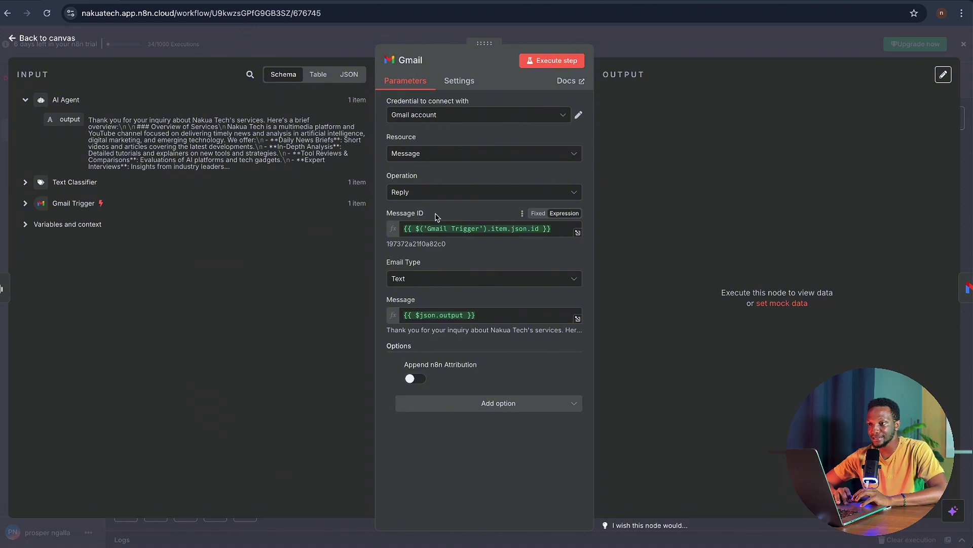
pyautogui.click(24, 204)
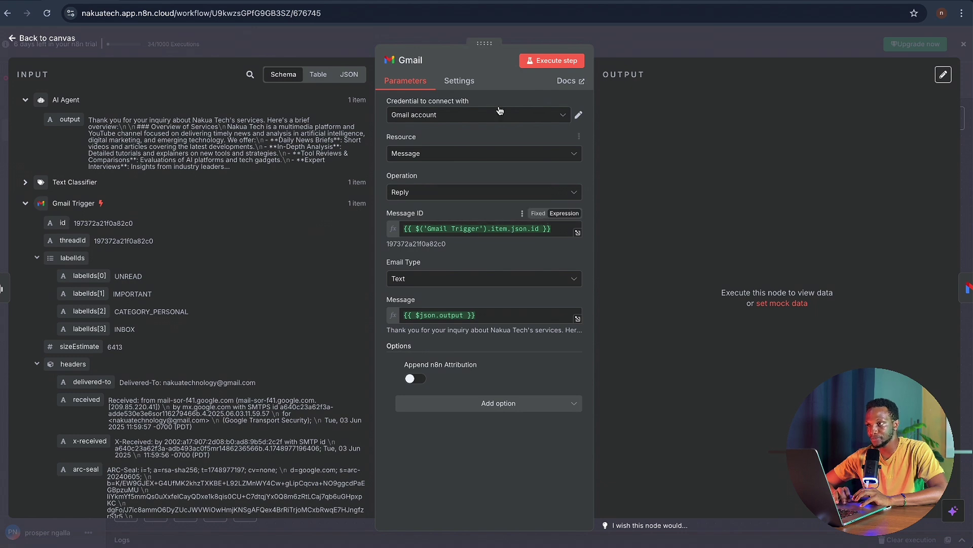
pyautogui.click(549, 68)
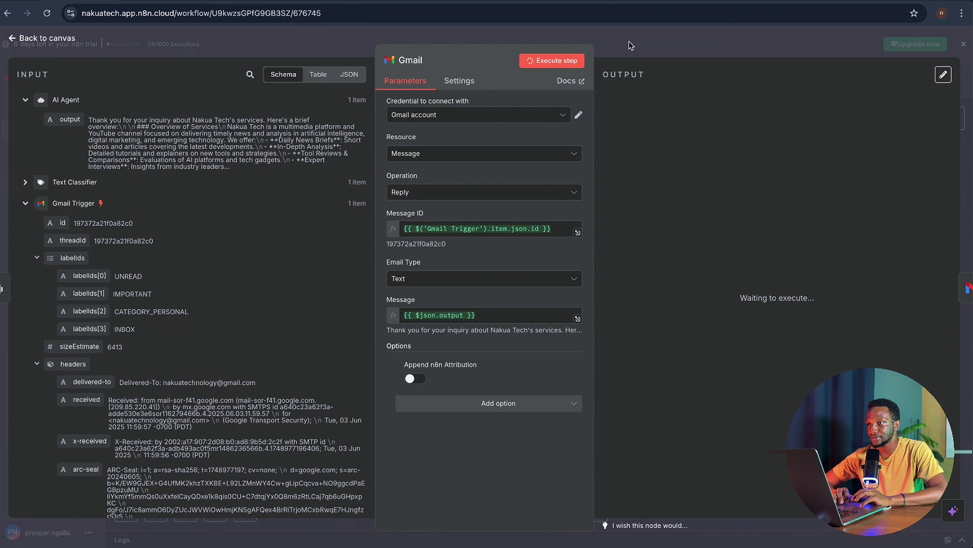
pyautogui.click(628, 41)
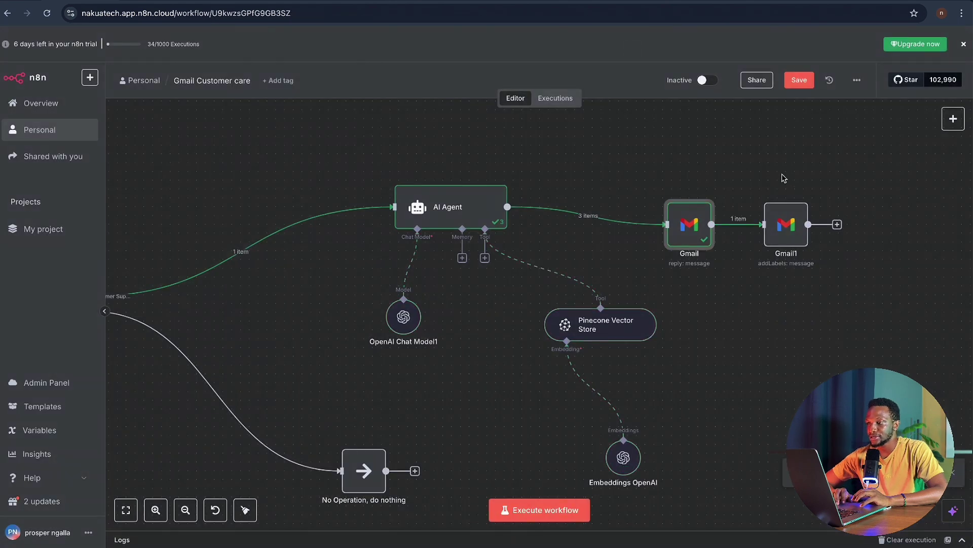
# - Inspect the Gmail1 step that adds the IMPORTANT label to the message
pyautogui.moveTo(793, 248)
pyautogui.click(788, 224)
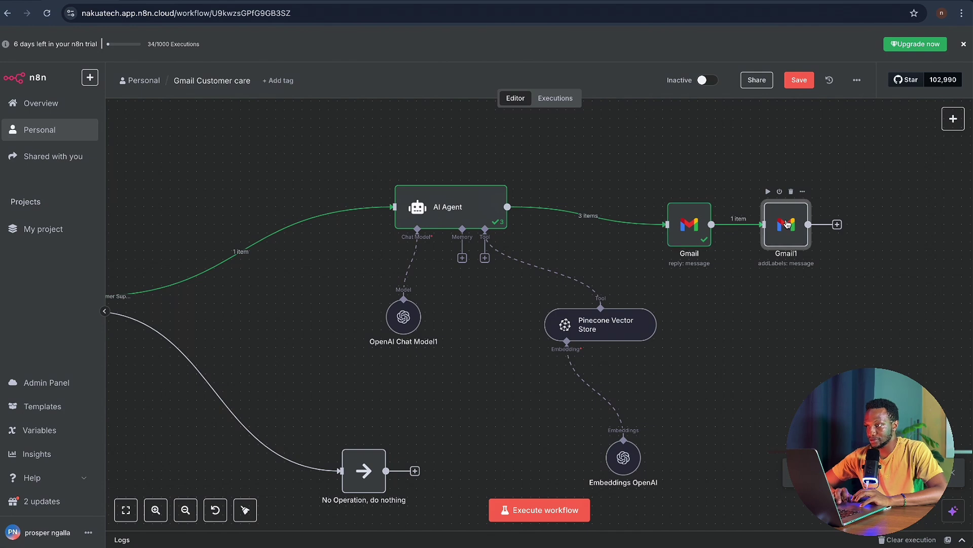
pyautogui.doubleClick(787, 223)
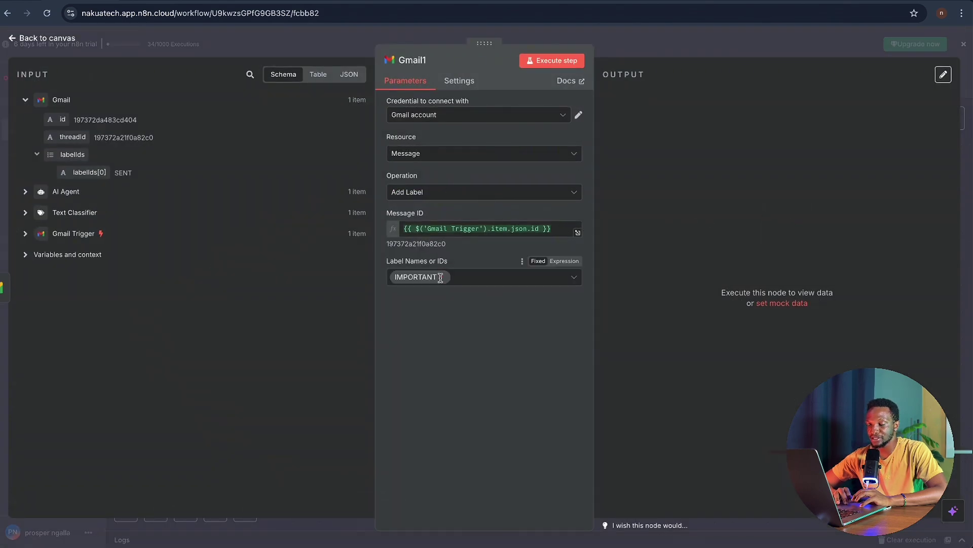
pyautogui.click(614, 47)
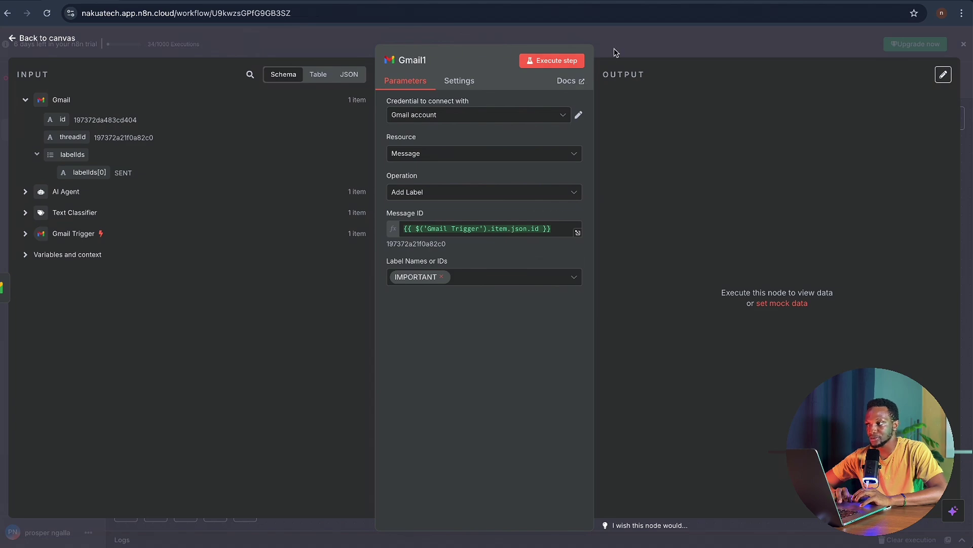
# - Read the AI-written services, pricing and past projects reply in the customer's Services thread
pyautogui.hotkey('ctrl', 'Tab')
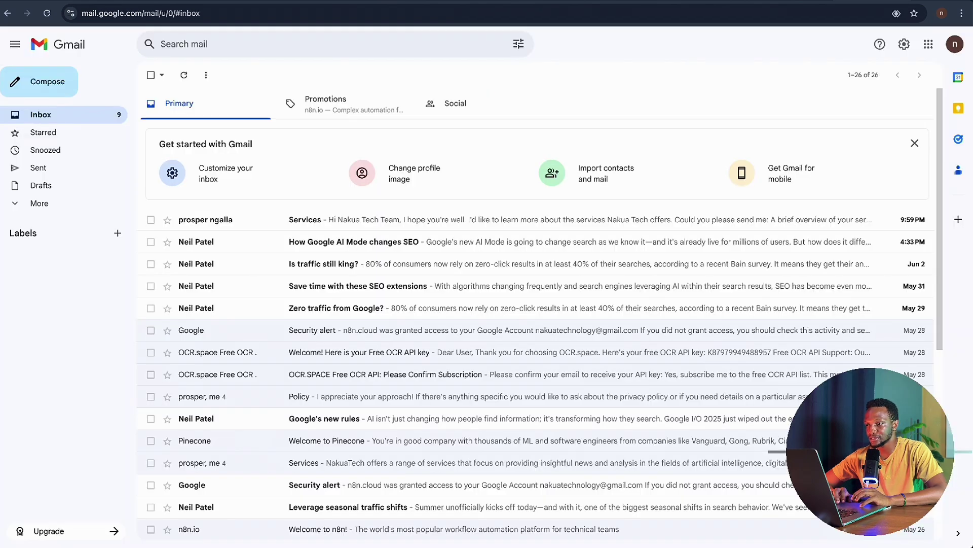
pyautogui.click(273, 220)
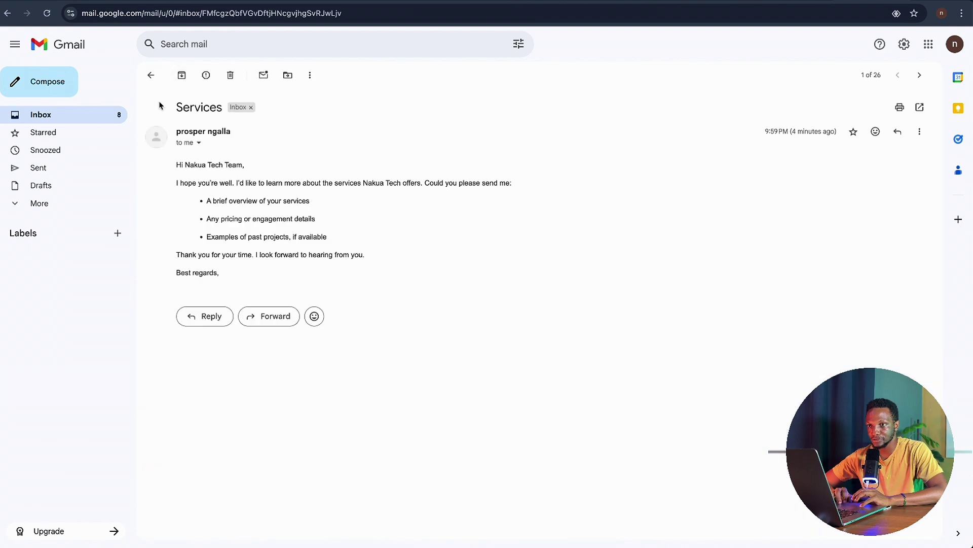
pyautogui.click(72, 115)
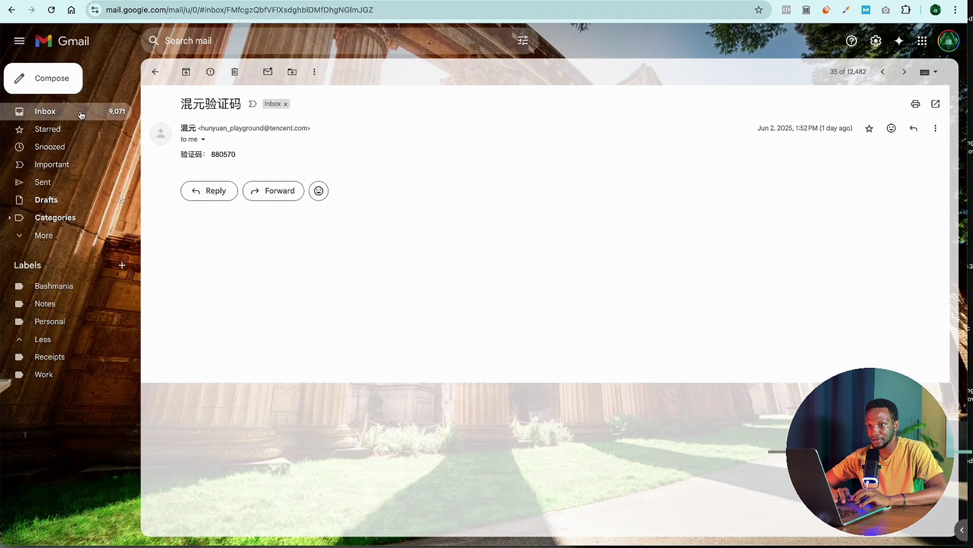
pyautogui.click(81, 115)
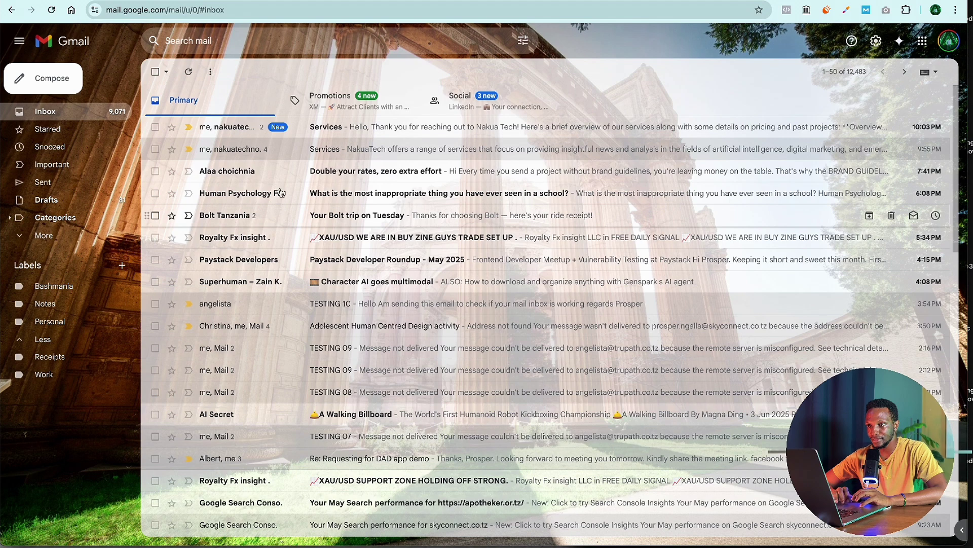
pyautogui.click(298, 127)
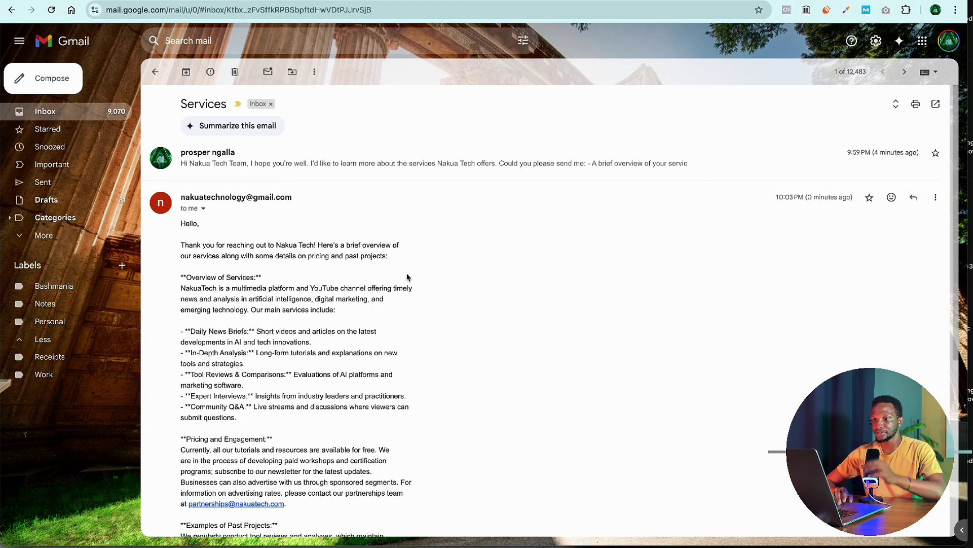
pyautogui.scroll(-1, 407, 277)
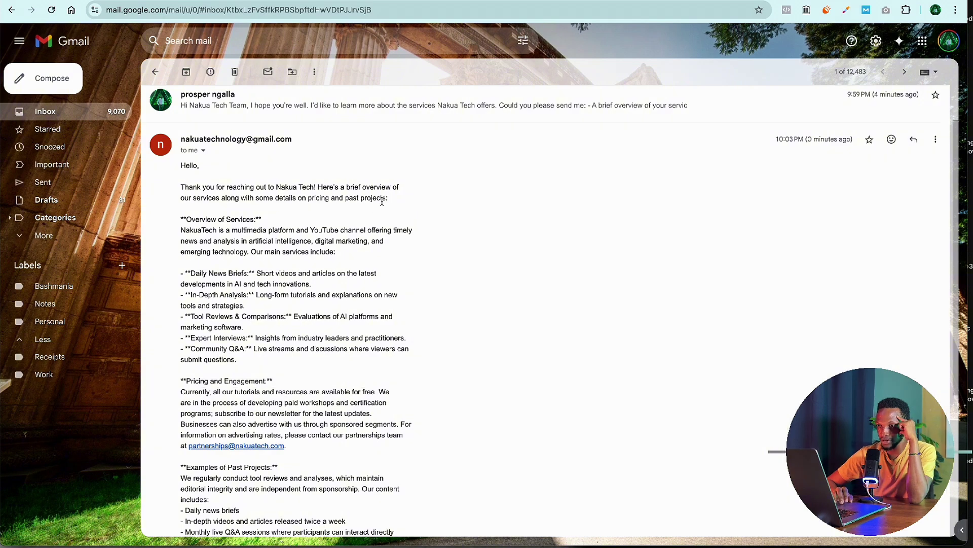
pyautogui.scroll(-4, 405, 324)
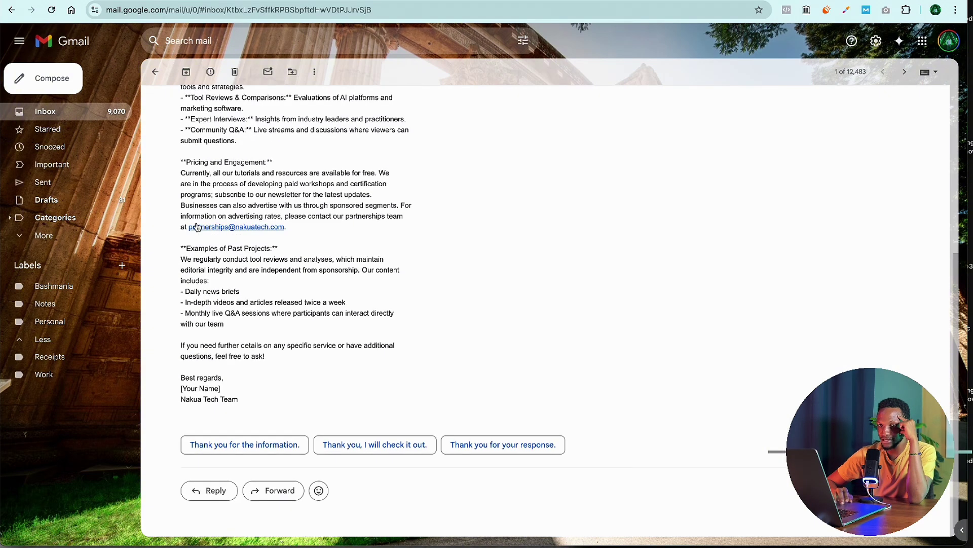
pyautogui.scroll(5, 395, 270)
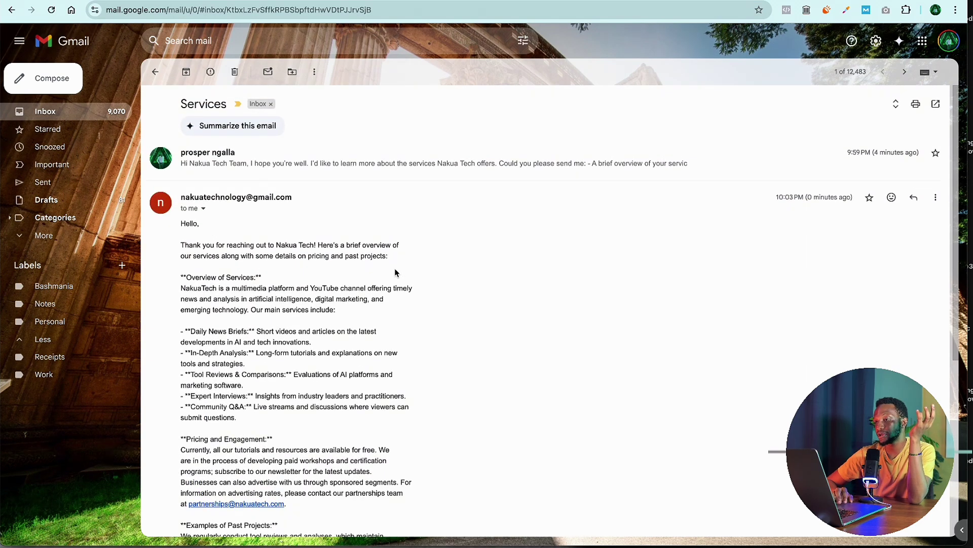
pyautogui.hotkey('ctrl', 'Left')
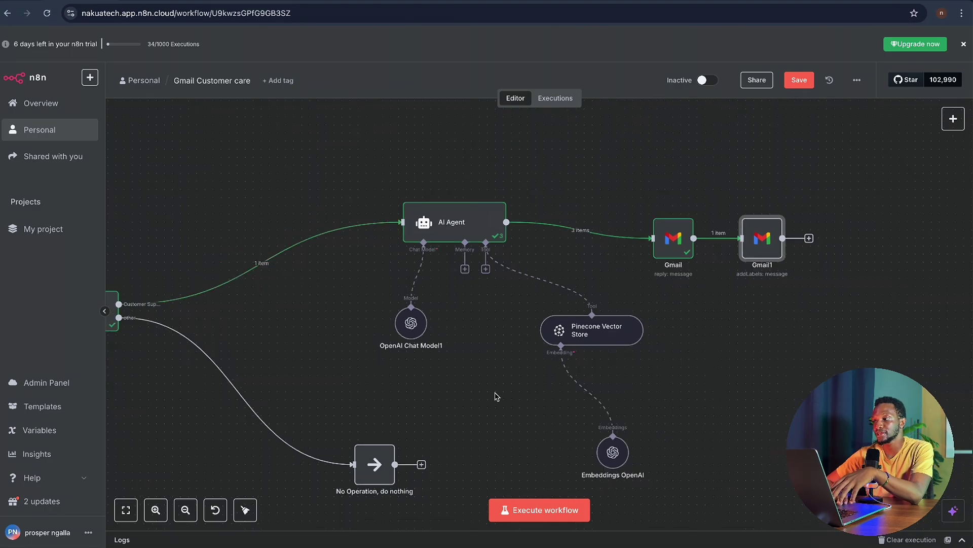
pyautogui.scroll(-1, 496, 396)
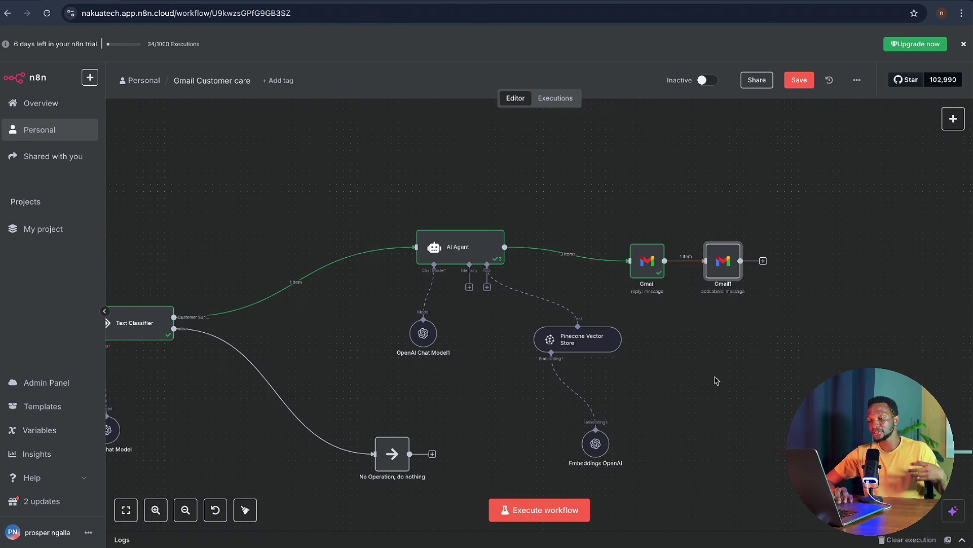
# - From the Gmail Trigger node, create a new 'Gmail account 2' OAuth2 credential and open a fresh browser tab
pyautogui.hscroll(-3, 716, 380)
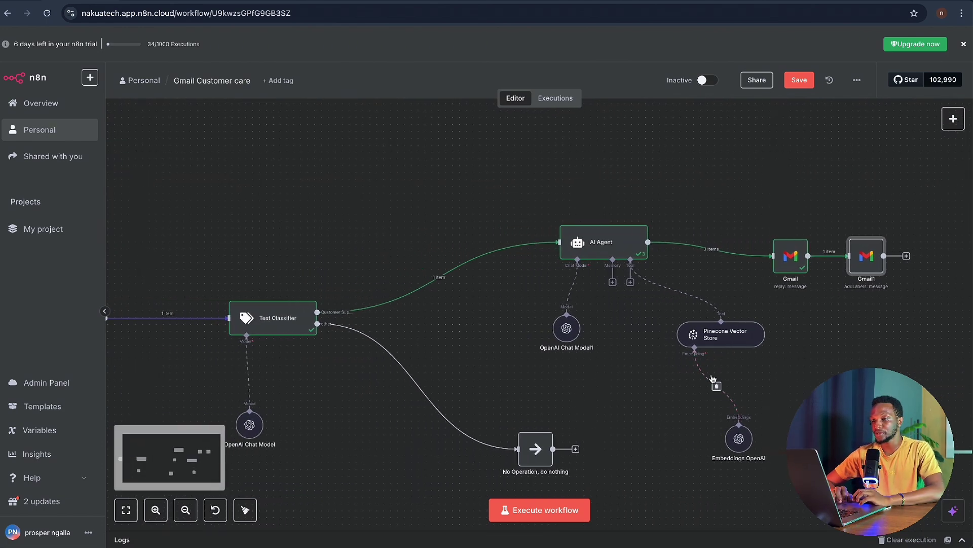
pyautogui.hscroll(-3, 490, 349)
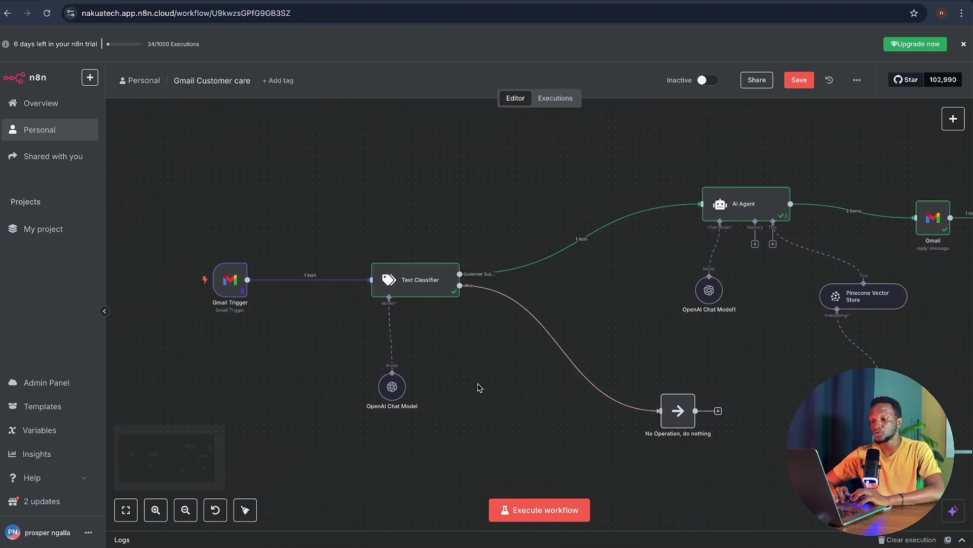
pyautogui.doubleClick(234, 281)
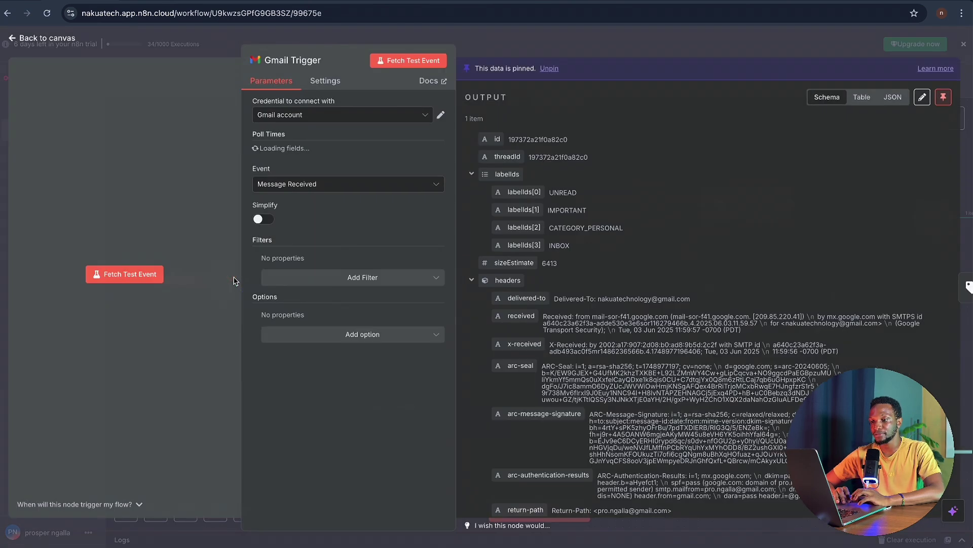
pyautogui.click(427, 118)
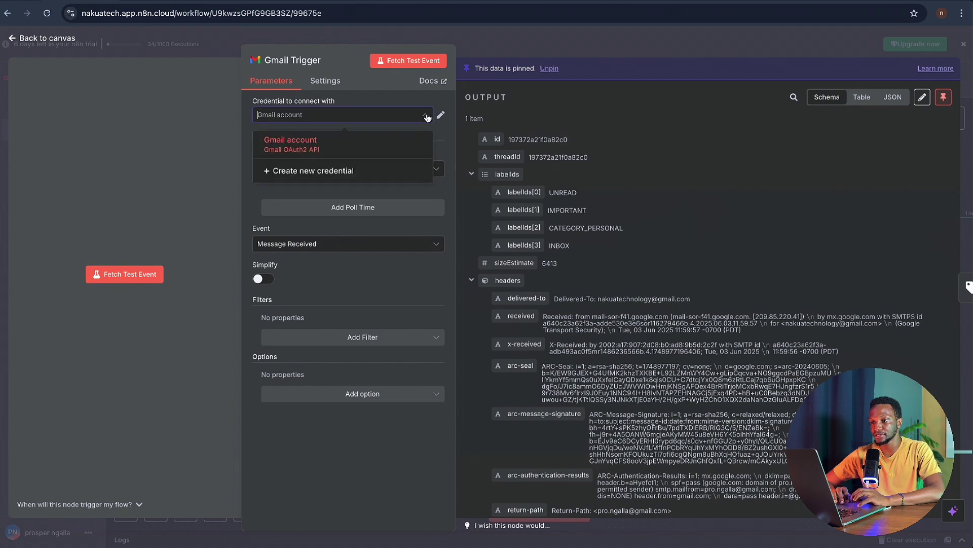
pyautogui.click(338, 173)
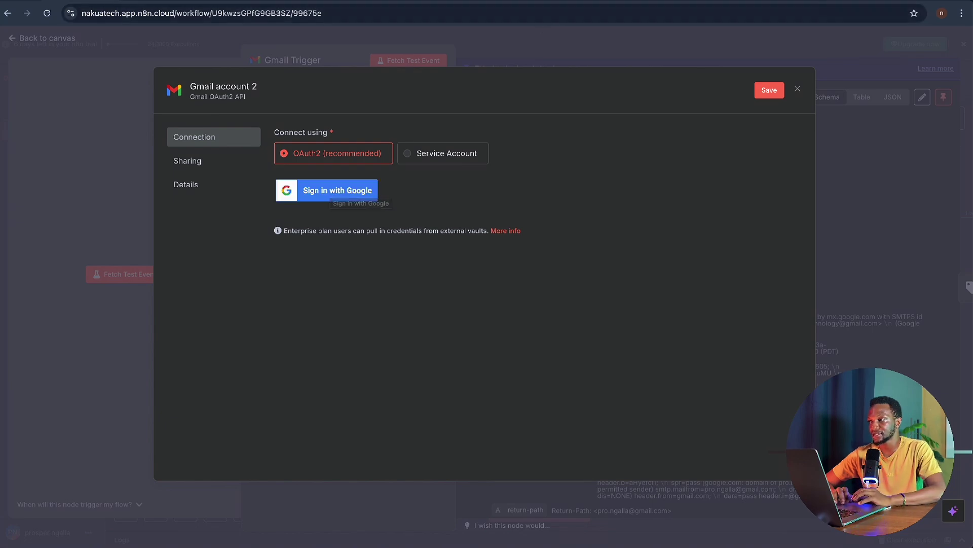
pyautogui.hotkey('ctrl', 't')
# - Search for Google Cloud Console, open it and go to the console home page
pyautogui.write('c')
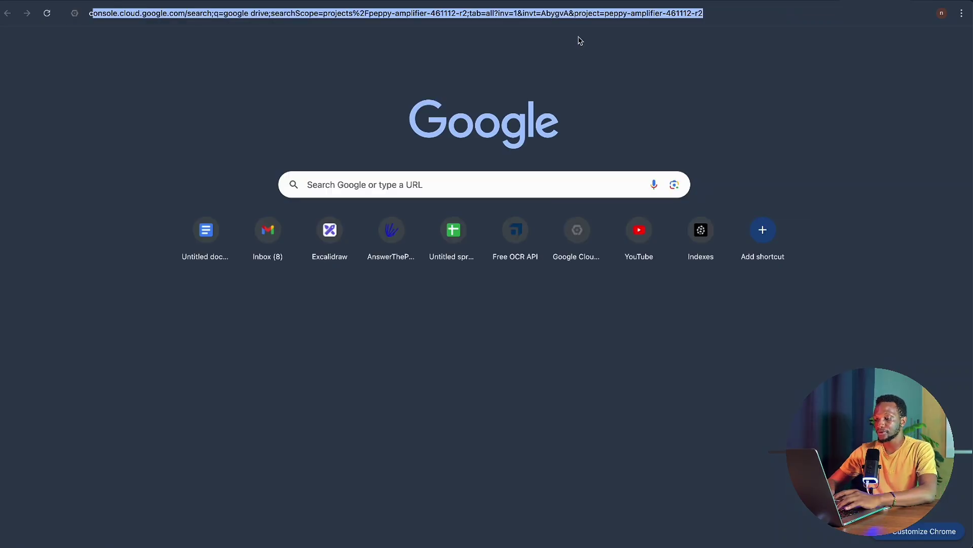
pyautogui.press('BackSpace')
pyautogui.press('BackSpace')
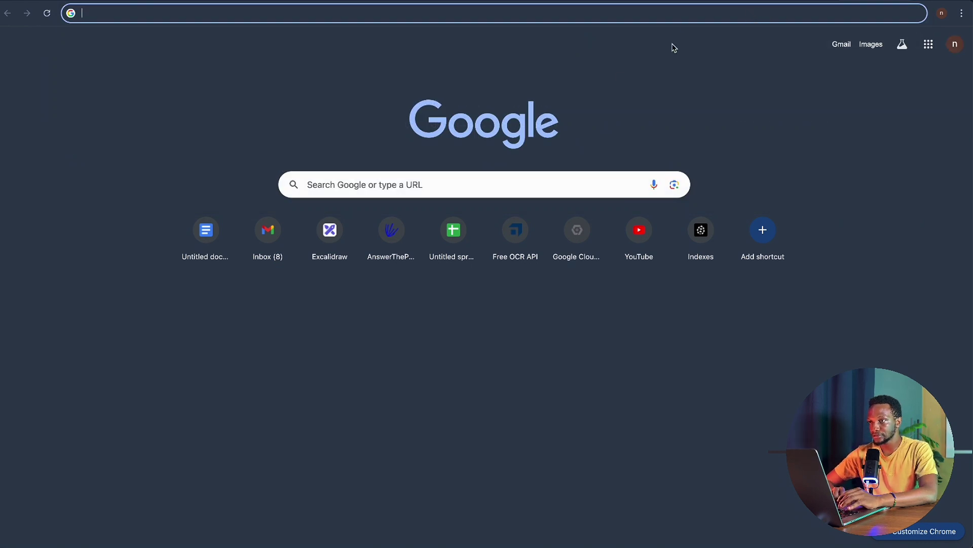
pyautogui.write('google cons')
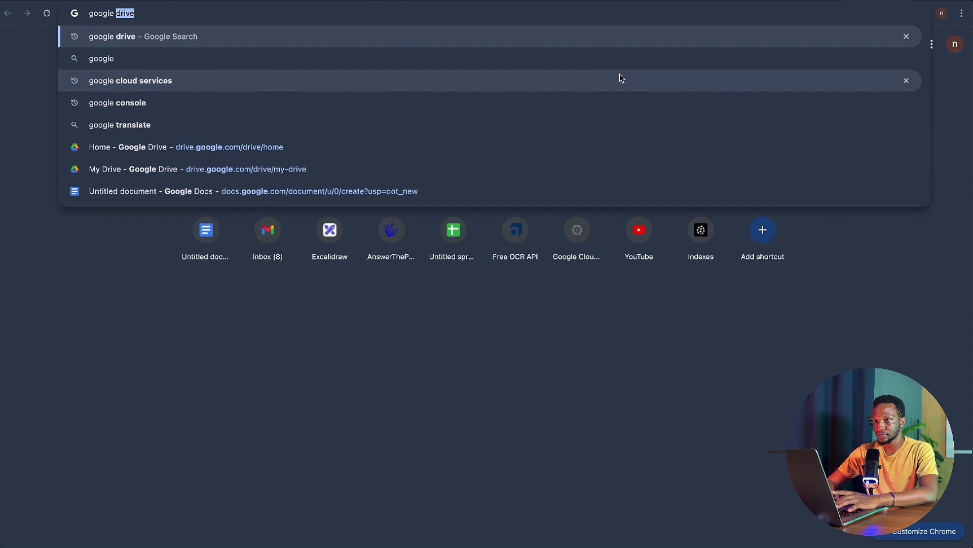
pyautogui.press('BackSpace')
pyautogui.press('BackSpace')
pyautogui.press('BackSpace')
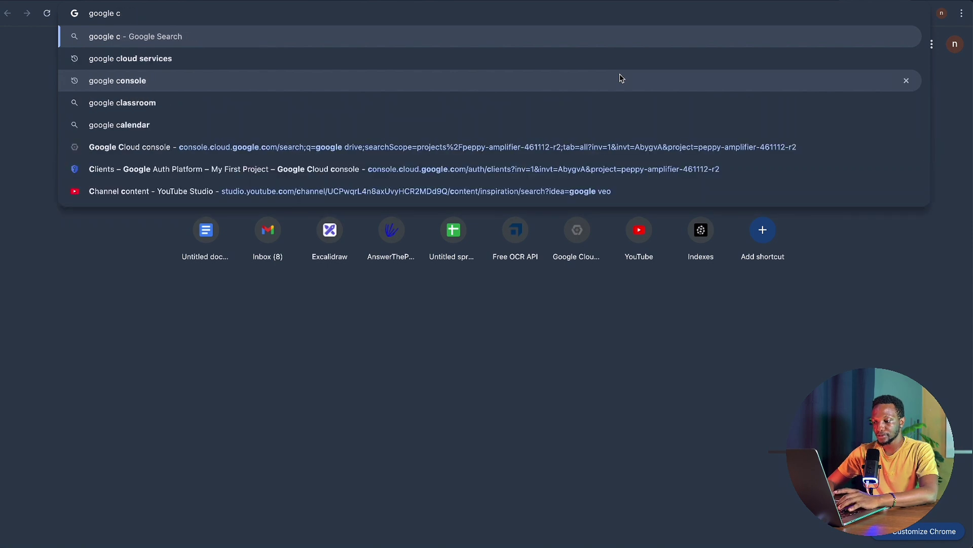
pyautogui.write('loud')
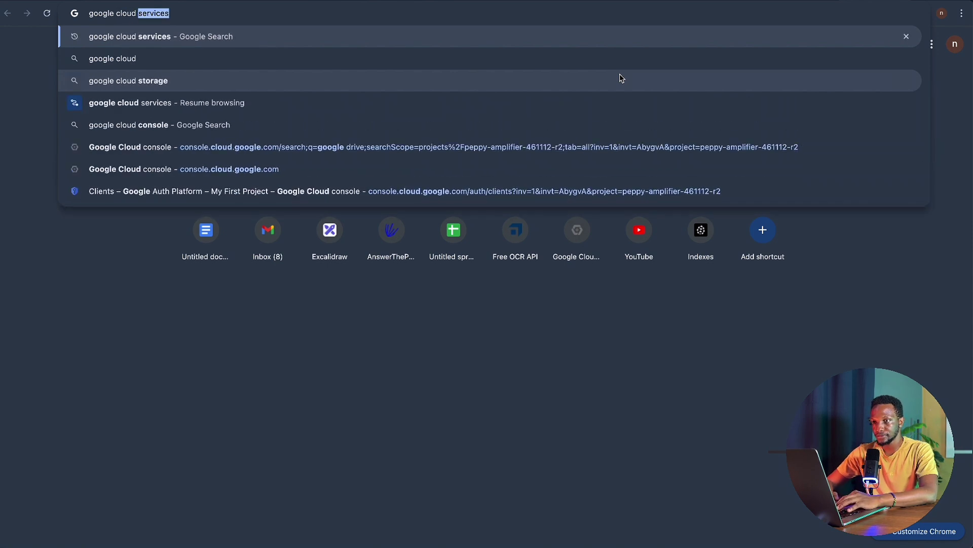
pyautogui.click(334, 191)
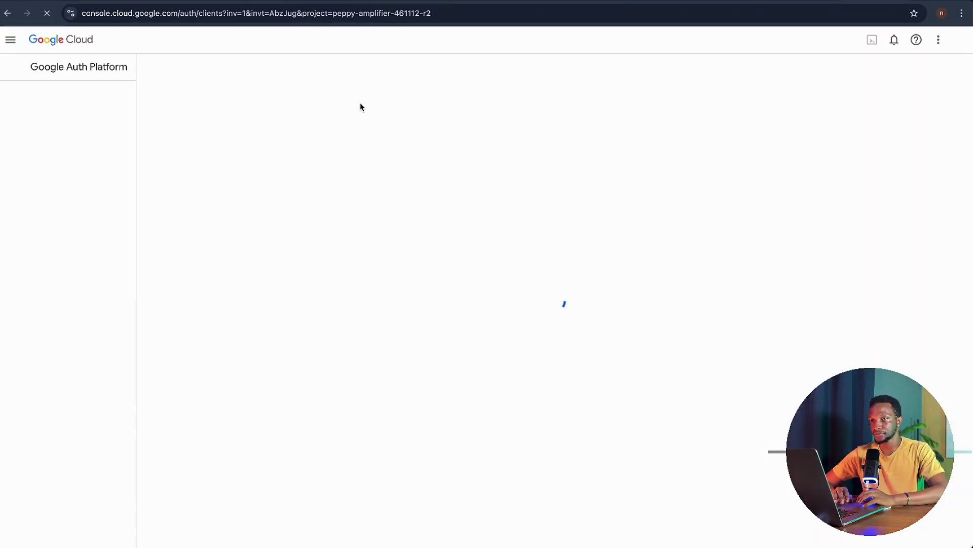
pyautogui.click(64, 40)
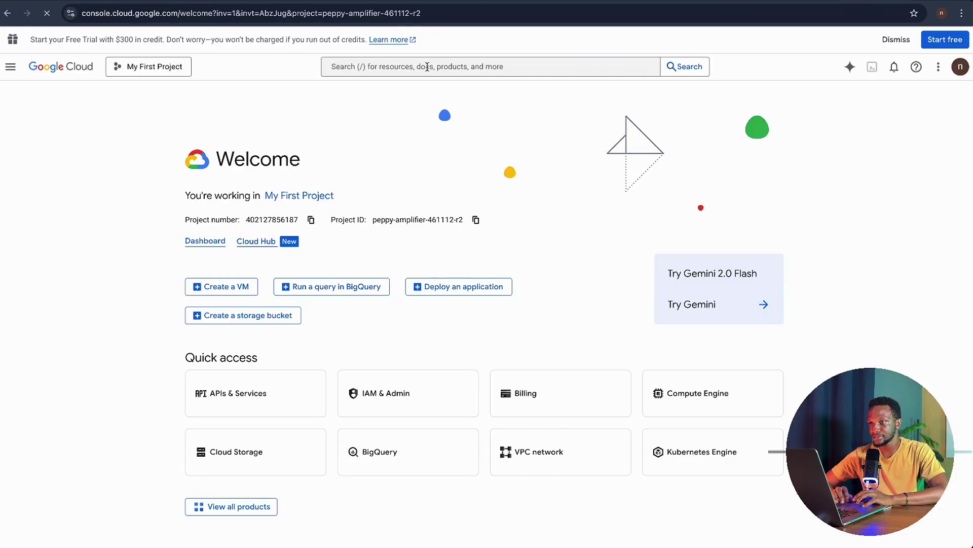
# - Search the console for 'gmail api', then return to the n8n workflow tab
pyautogui.click(426, 67)
pyautogui.write('gmail ')
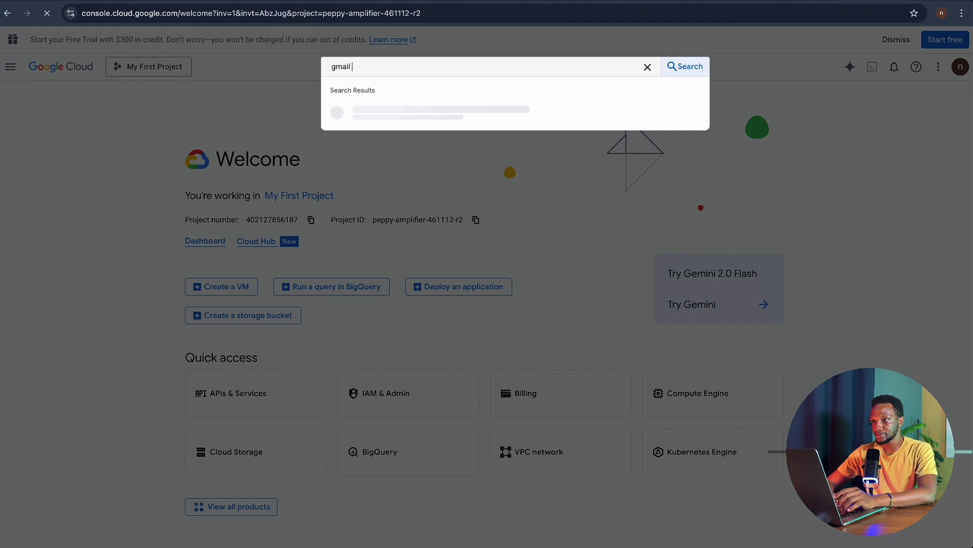
pyautogui.write('api')
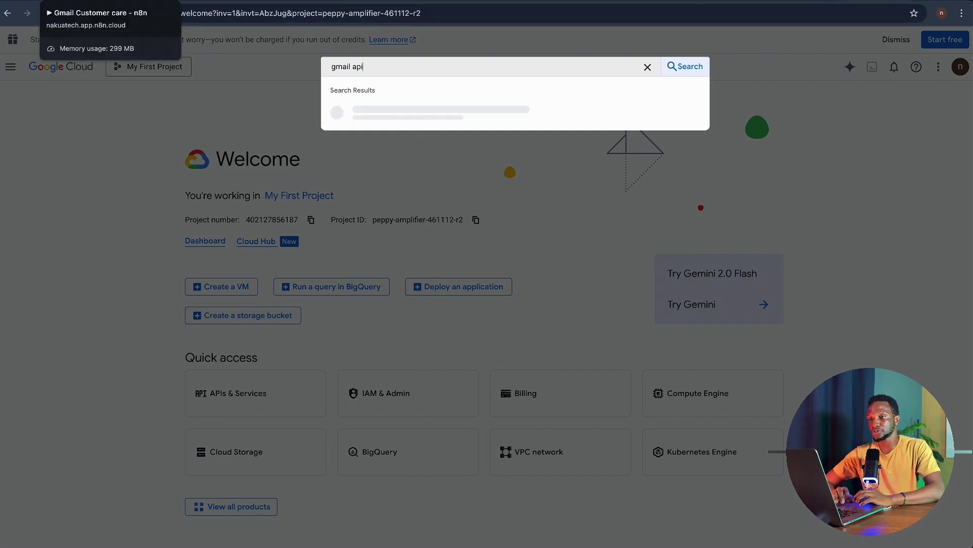
pyautogui.click(87, 1)
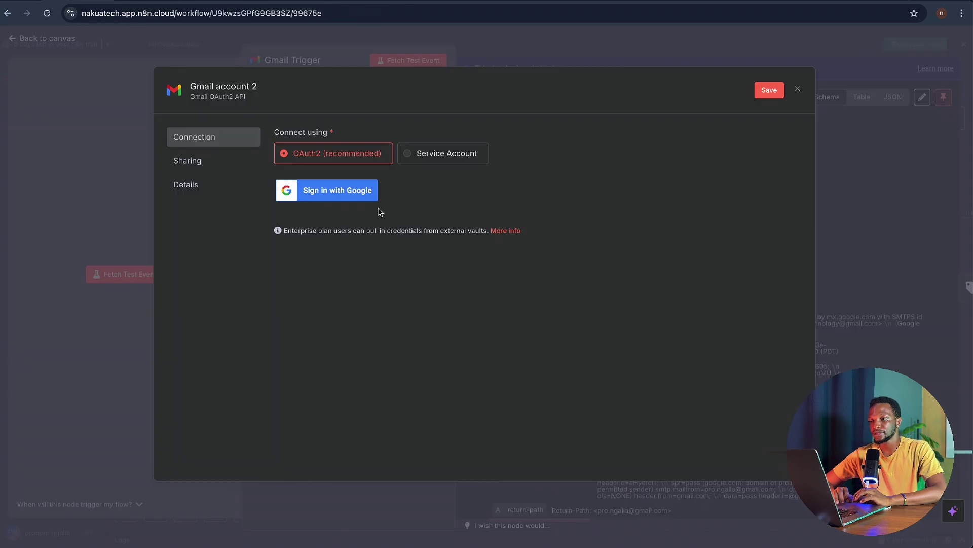
# - Close the 'Gmail account 2' credential without connecting, go back to the zoomed-out canvas, and switch to the desktop
pyautogui.click(798, 89)
pyautogui.click(517, 311)
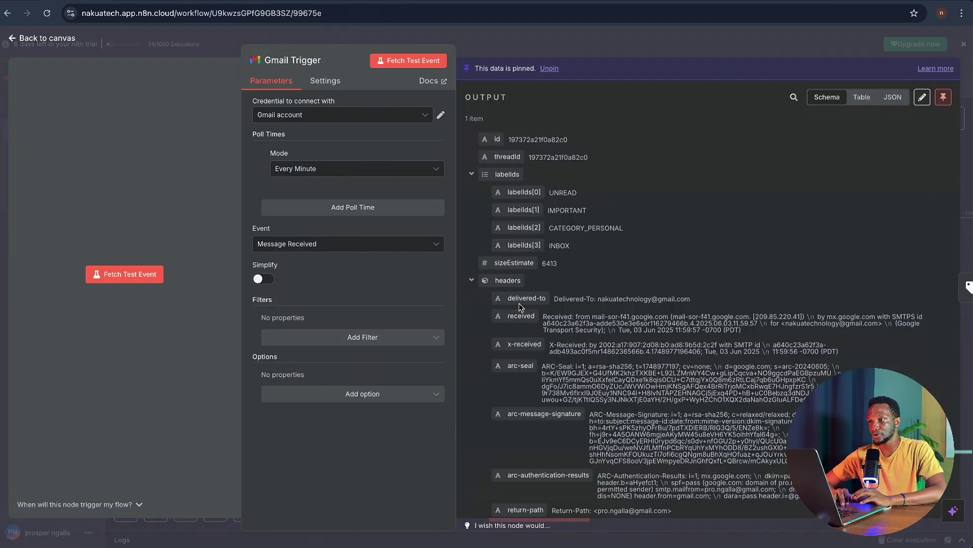
pyautogui.click(695, 43)
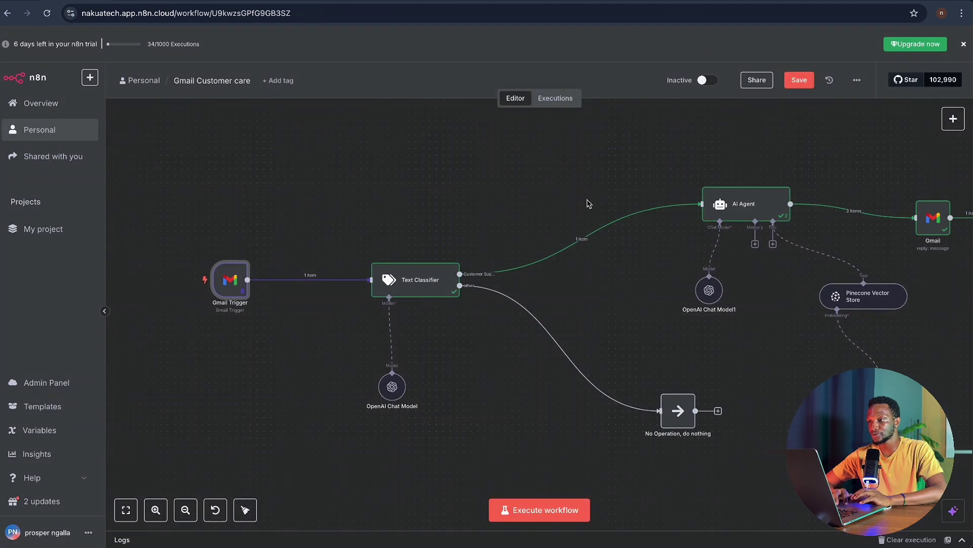
pyautogui.scroll(-5, 587, 203)
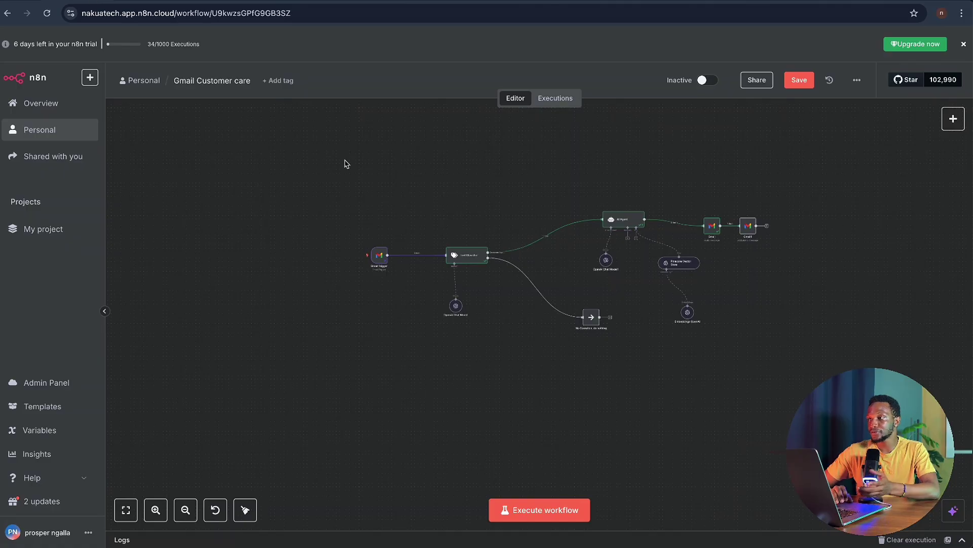
pyautogui.hotkey('ctrl', 'Left')
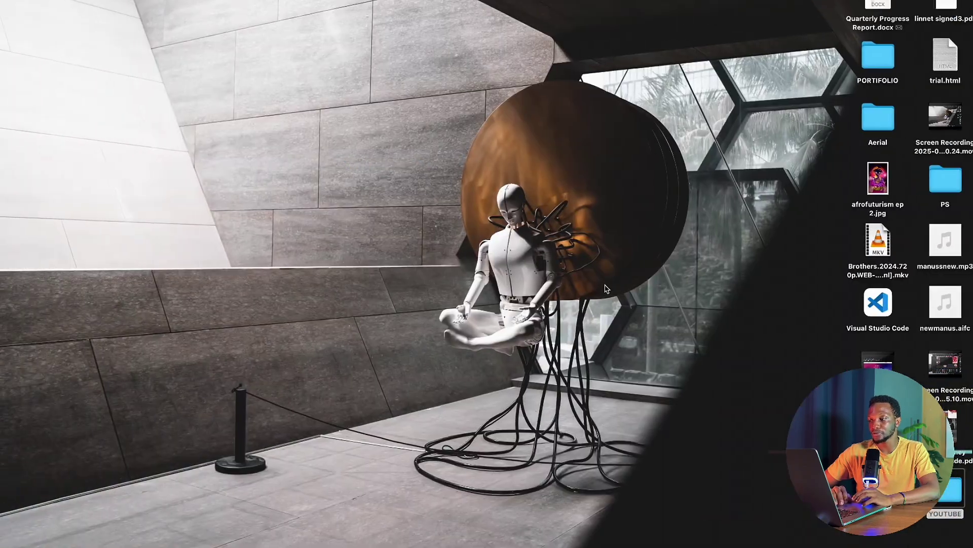